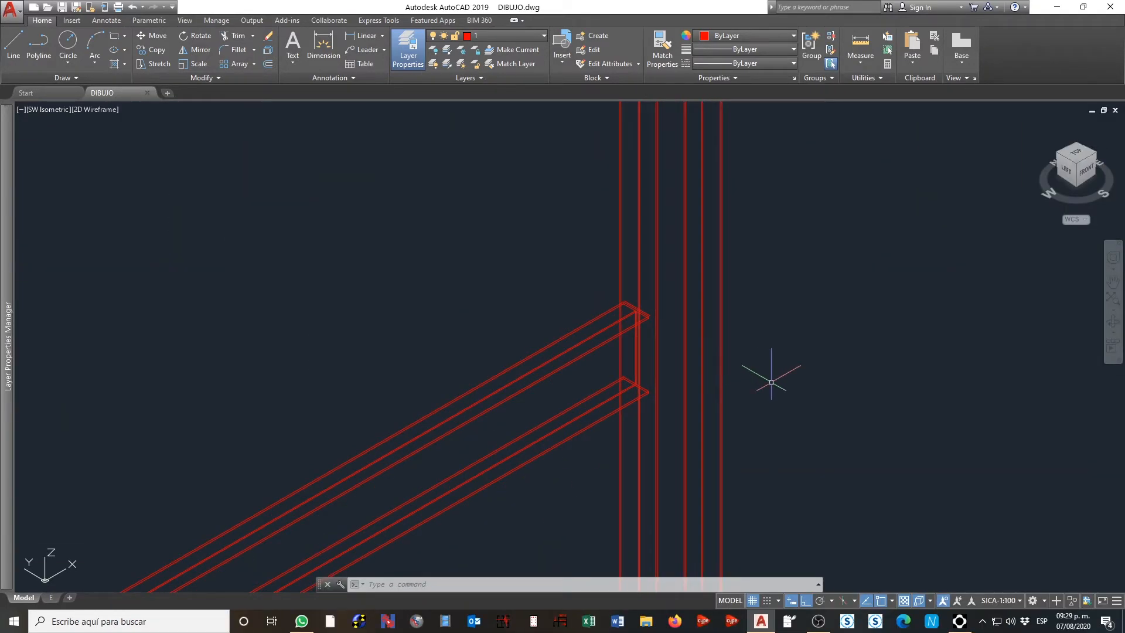
# - Examine the end of the horizontal I-beam where it meets the vertical members
pyautogui.press('Escape')
pyautogui.press('Escape')
pyautogui.scroll(4, 620, 320)
pyautogui.moveTo(725, 375)
pyautogui.mouseDown(button='middle')
pyautogui.moveTo(815, 351)
pyautogui.moveTo(826, 386)
pyautogui.moveTo(789, 397)
pyautogui.moveTo(800, 282)
pyautogui.moveTo(796, 308)
pyautogui.mouseUp(button='middle')
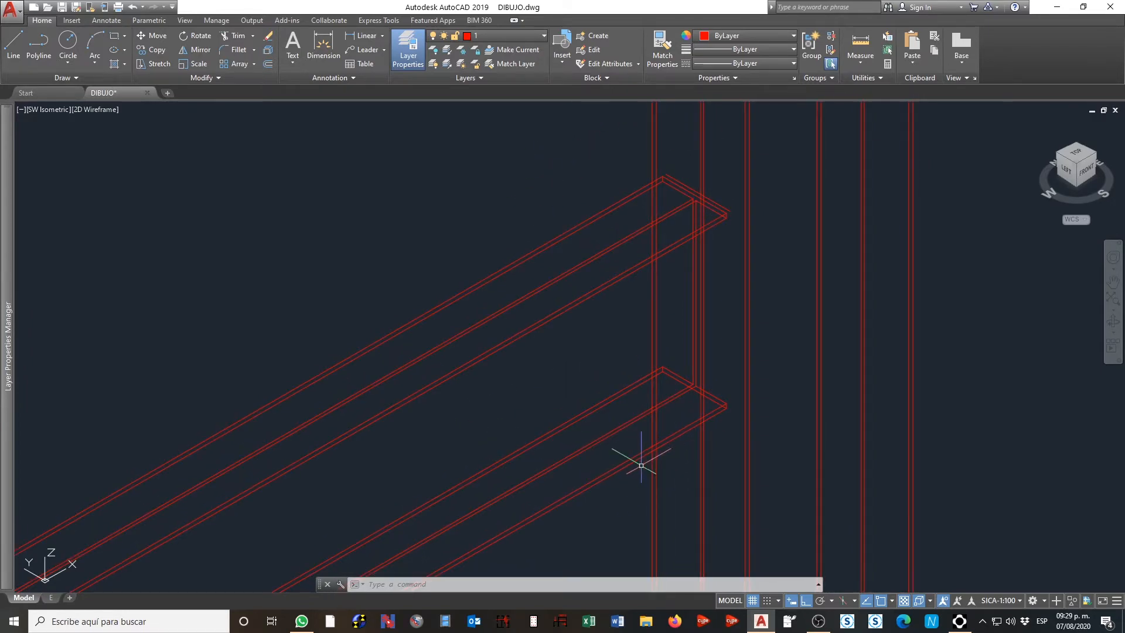
pyautogui.press('Escape')
pyautogui.press('Escape')
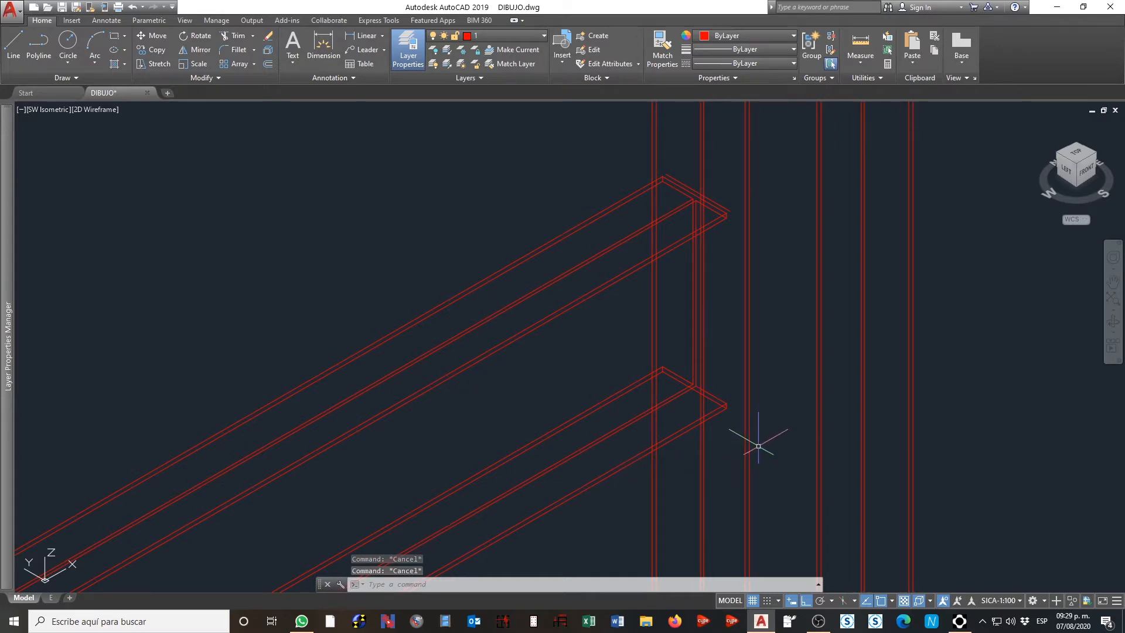
pyautogui.moveTo(817, 391)
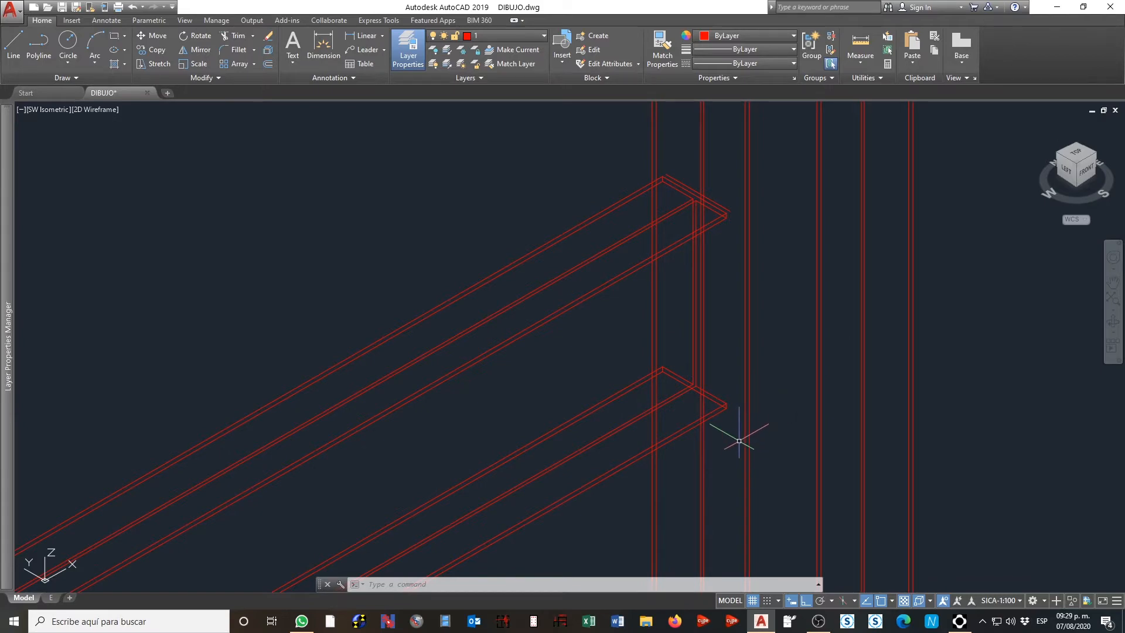
pyautogui.scroll(3, 730, 406)
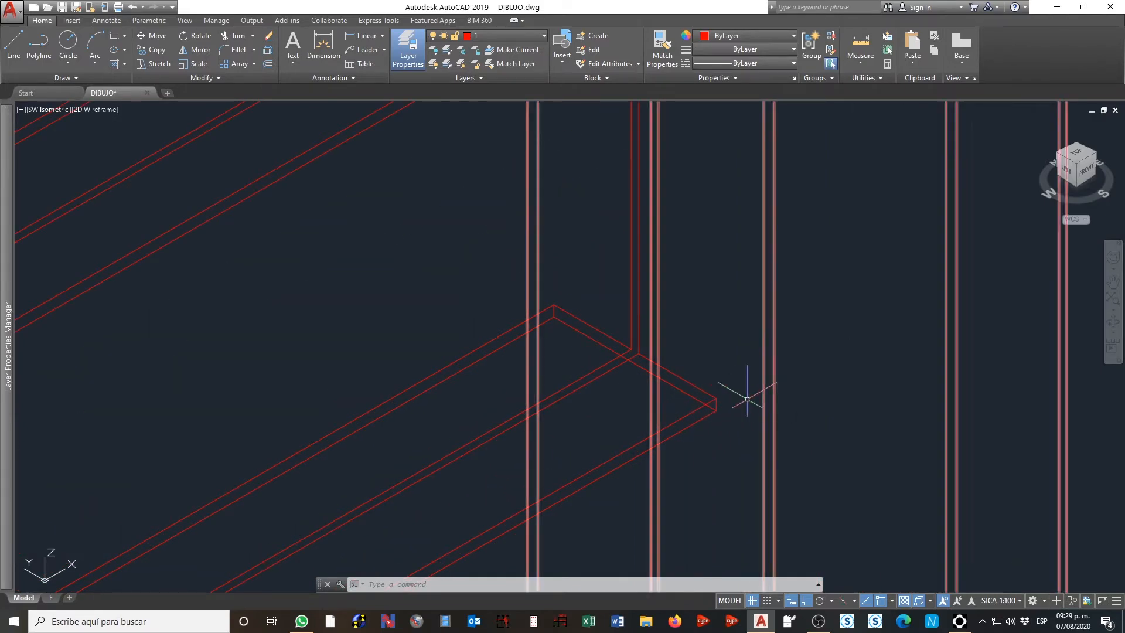
pyautogui.scroll(-3, 740, 402)
pyautogui.moveTo(742, 411); pyautogui.dragTo(746, 444, button='middle')
pyautogui.scroll(3, 745, 446)
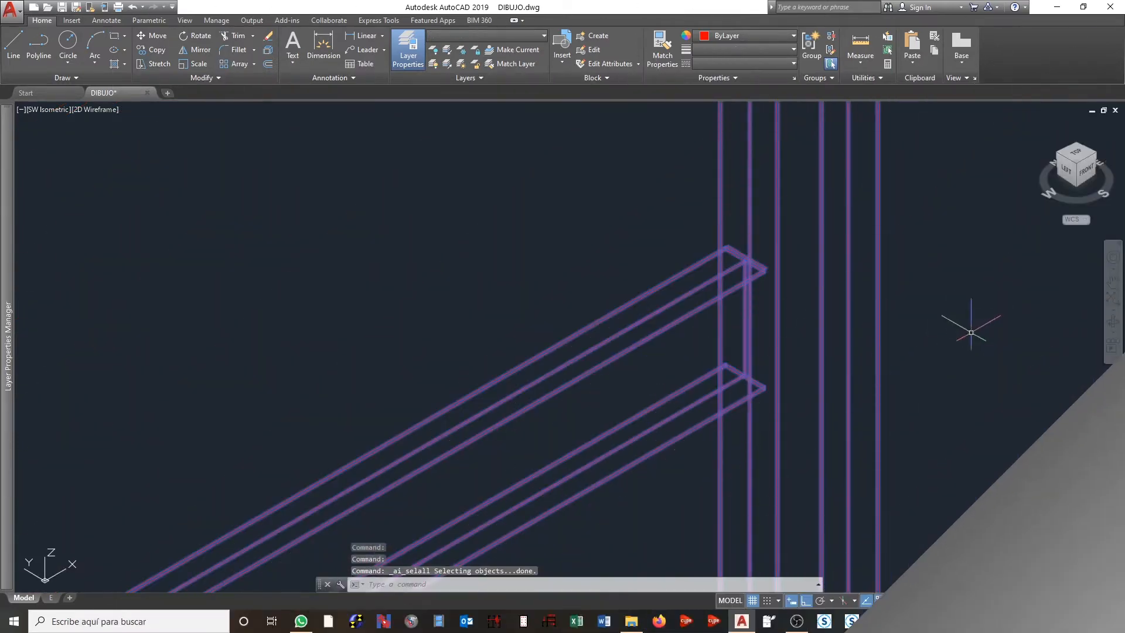
# - Clear the selection of all objects in the drawing
pyautogui.click(958, 343)
pyautogui.press('Escape')
pyautogui.press('Escape')
pyautogui.click(948, 365)
pyautogui.press('Escape')
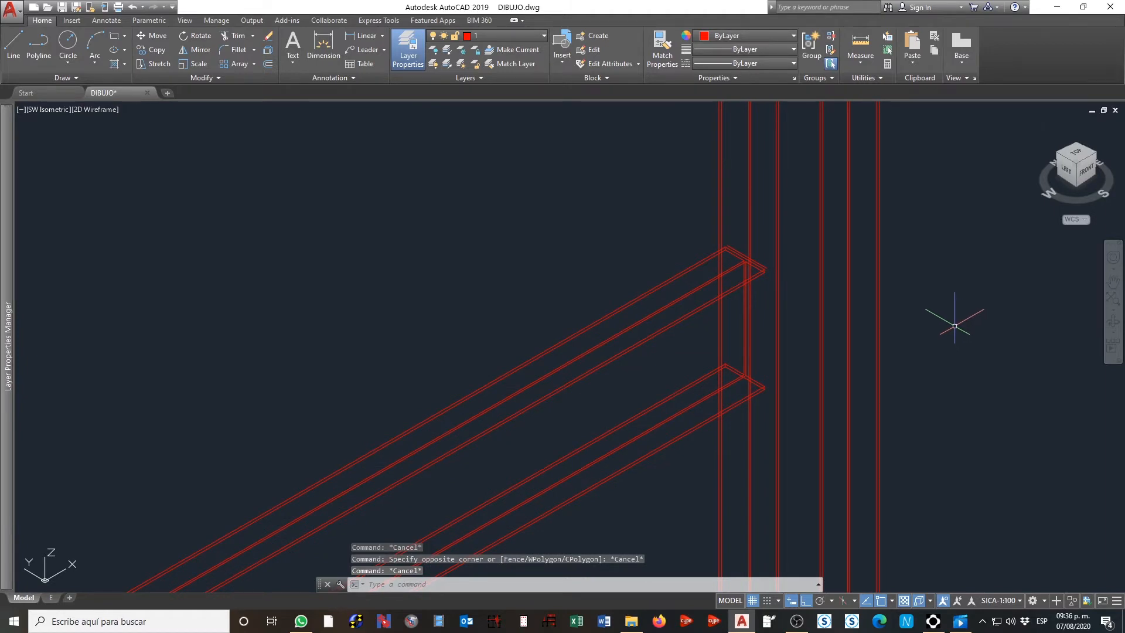
# - Examine the short line just beyond the end of the beam's top flange
pyautogui.scroll(2, 754, 243)
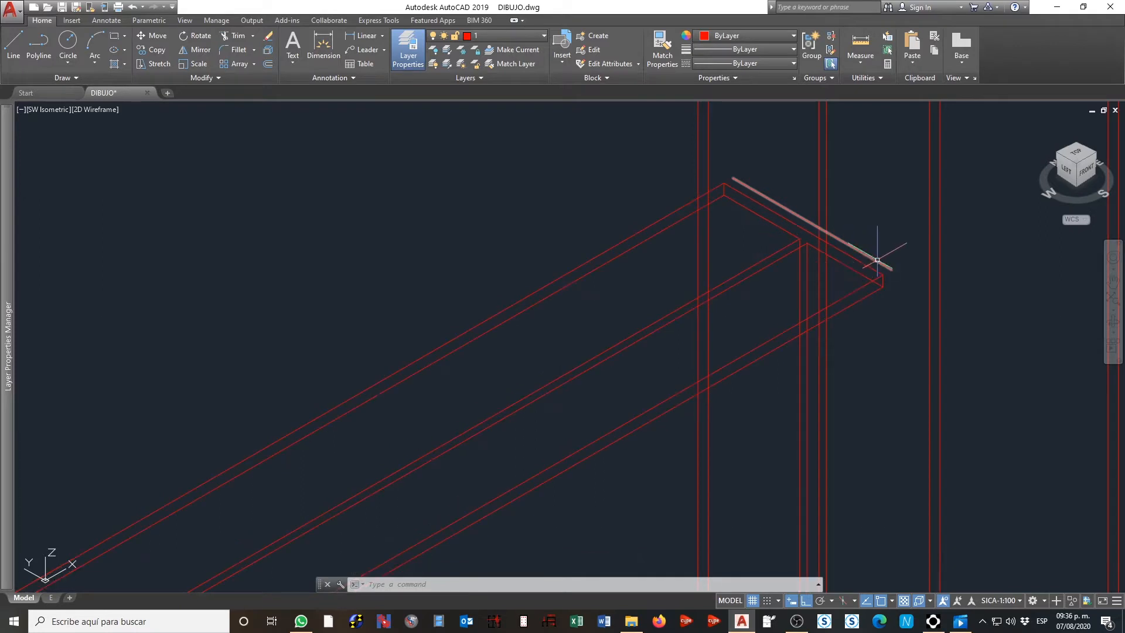
pyautogui.press('Escape')
pyautogui.press('Escape')
pyautogui.scroll(-2, 884, 209)
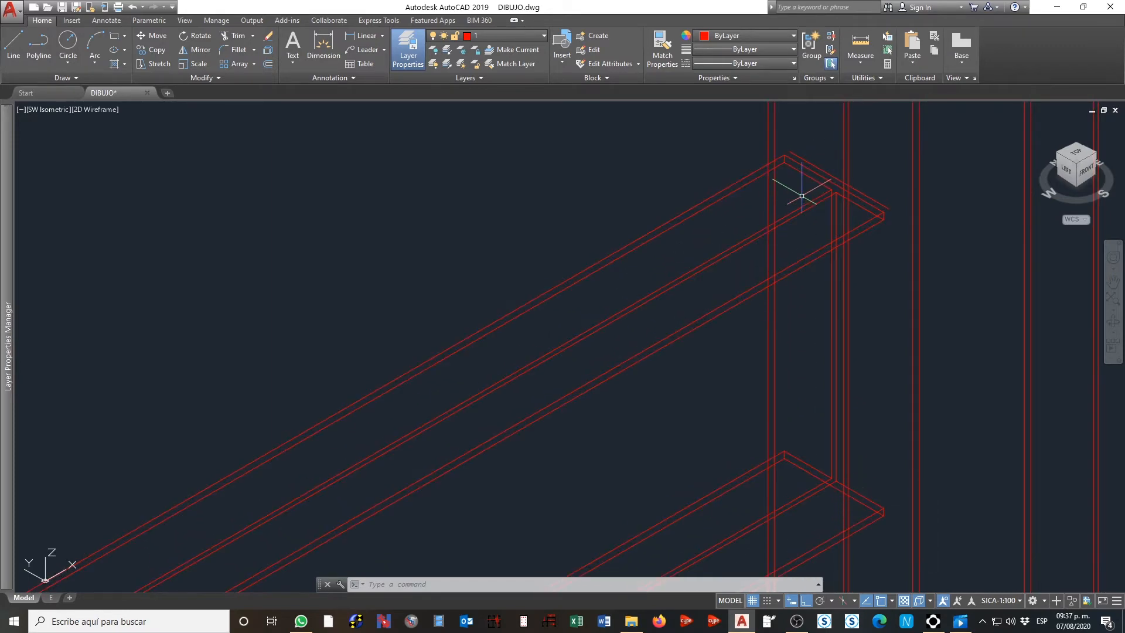
pyautogui.press('Escape')
pyautogui.press('Escape')
pyautogui.press('Escape')
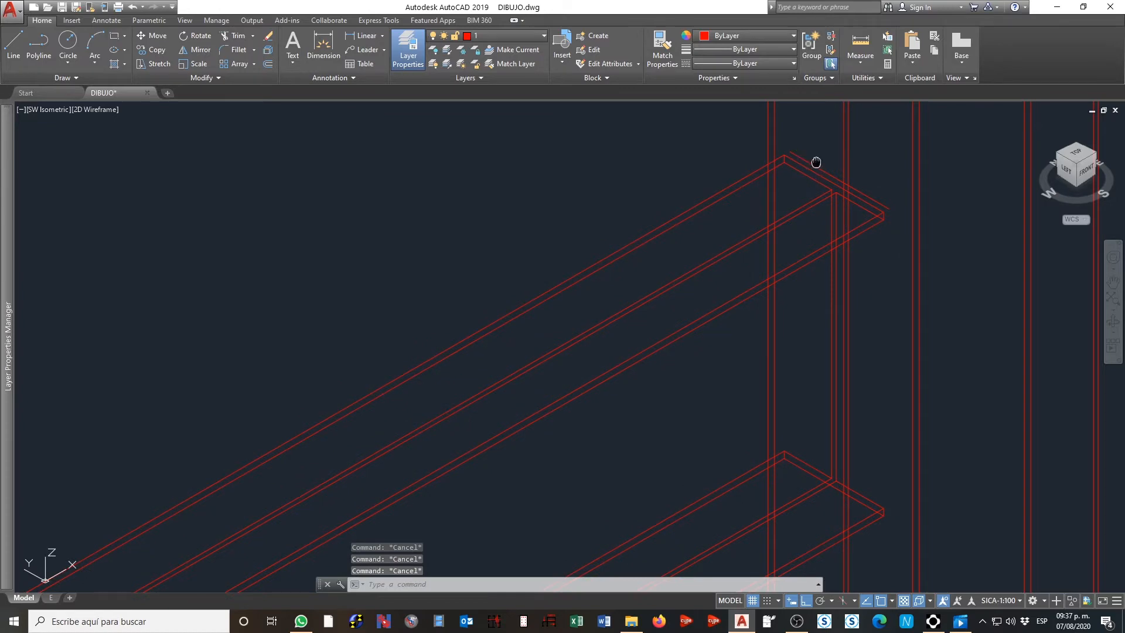
pyautogui.scroll(1, 816, 174)
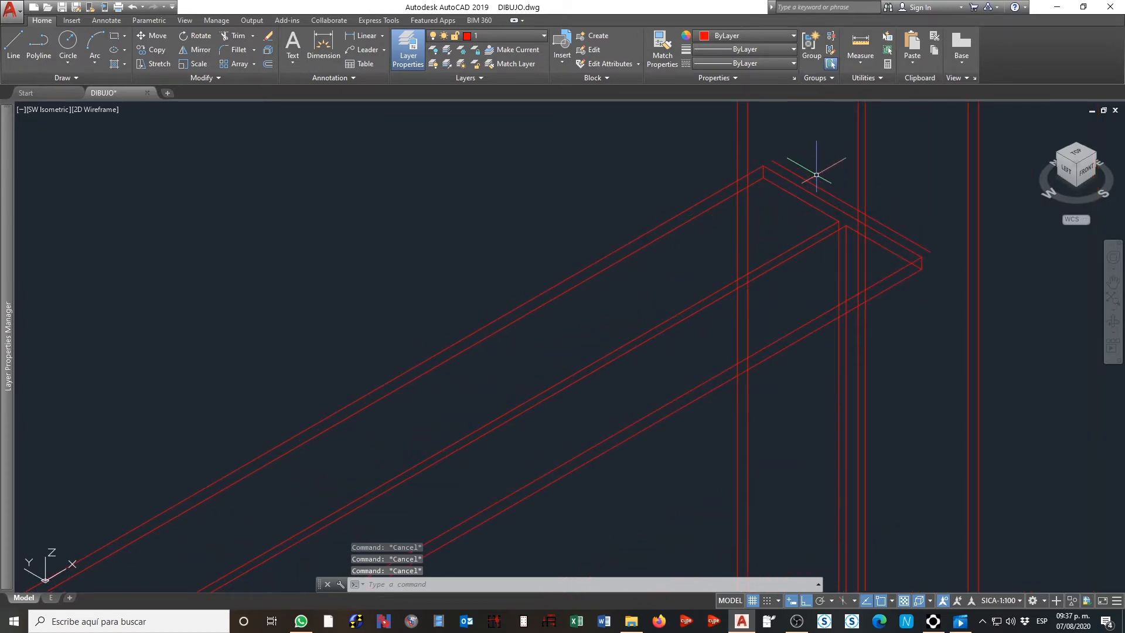
pyautogui.scroll(-2, 816, 174)
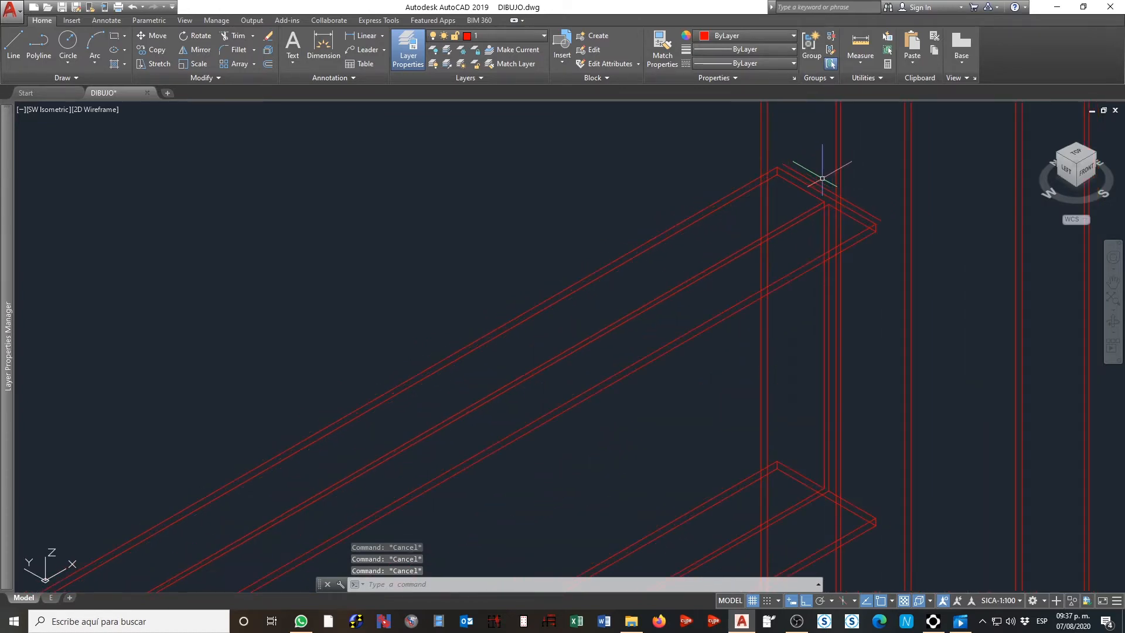
pyautogui.write('co')
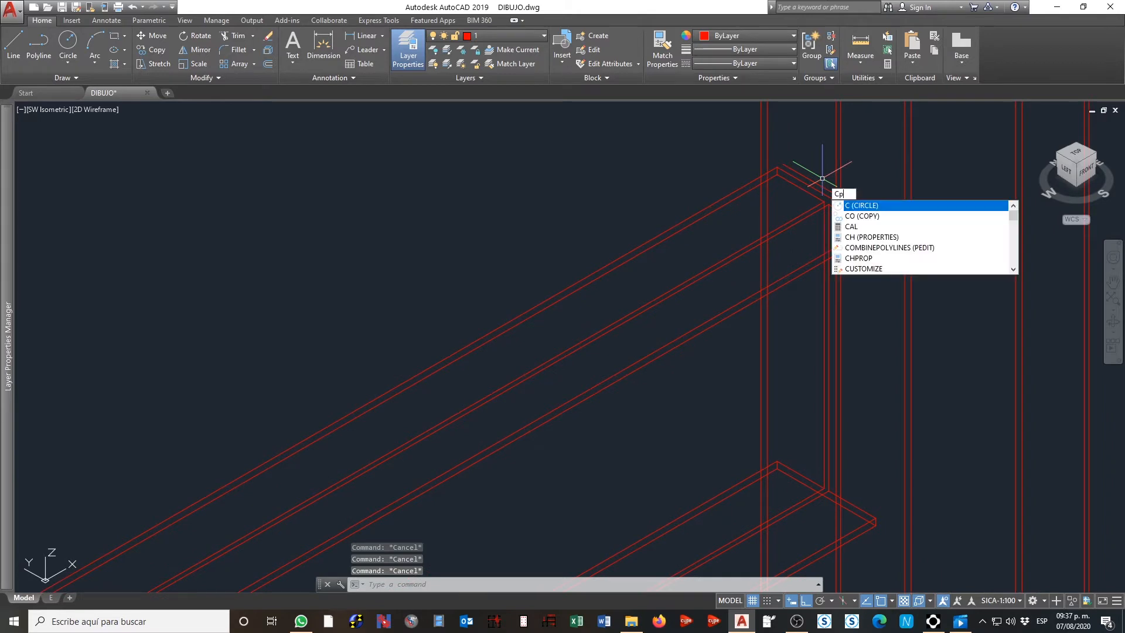
pyautogui.press('Return')
pyautogui.click(863, 208)
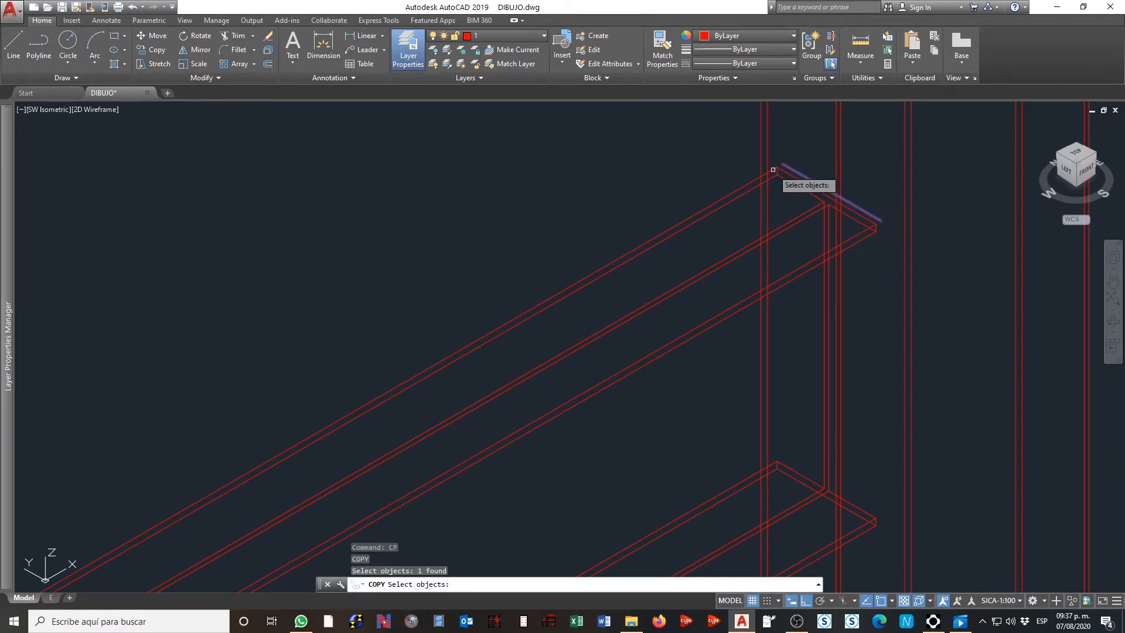
pyautogui.press('Return')
pyautogui.click(683, 130)
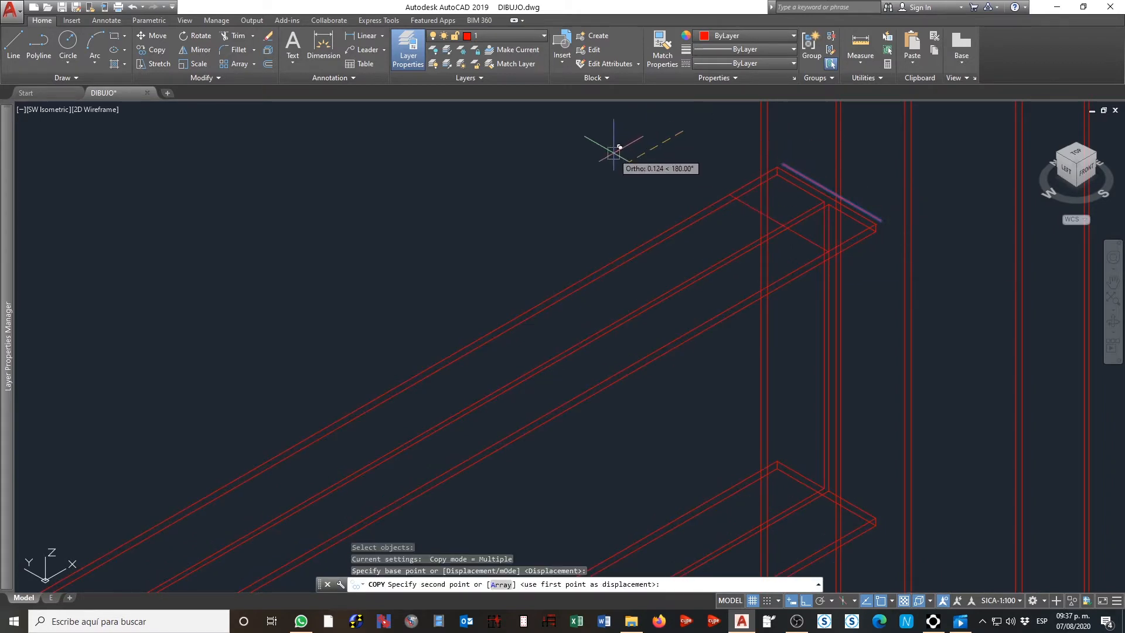
pyautogui.press('Escape')
# - Measure the vertical distance between the upper and lower flange corners at the beam's end
pyautogui.write('di')
pyautogui.press('Return')
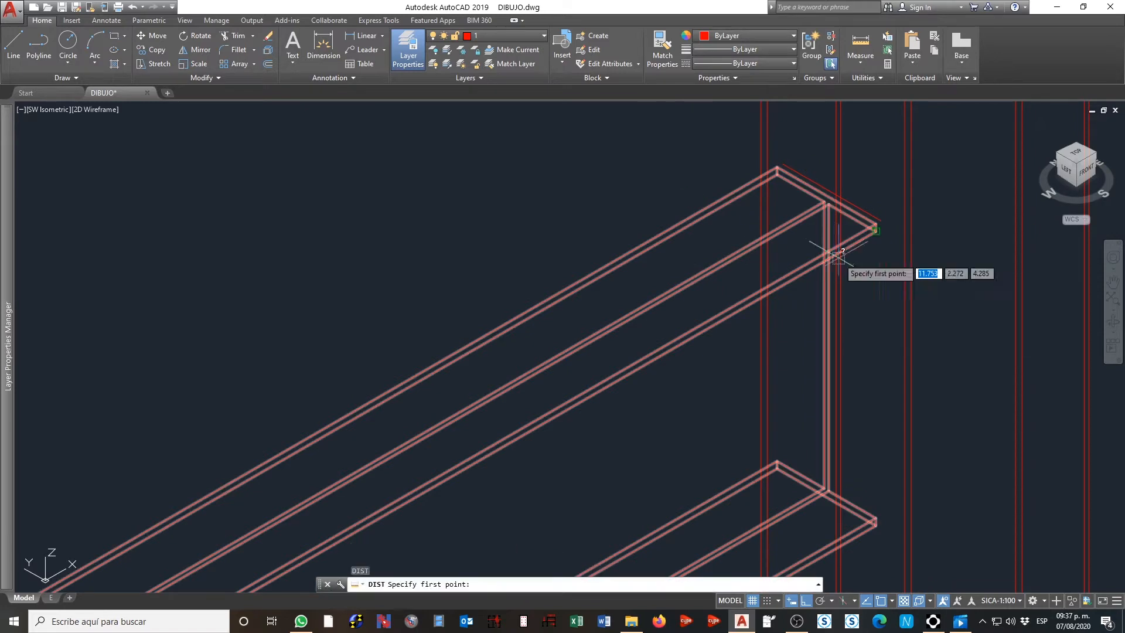
pyautogui.click(877, 226)
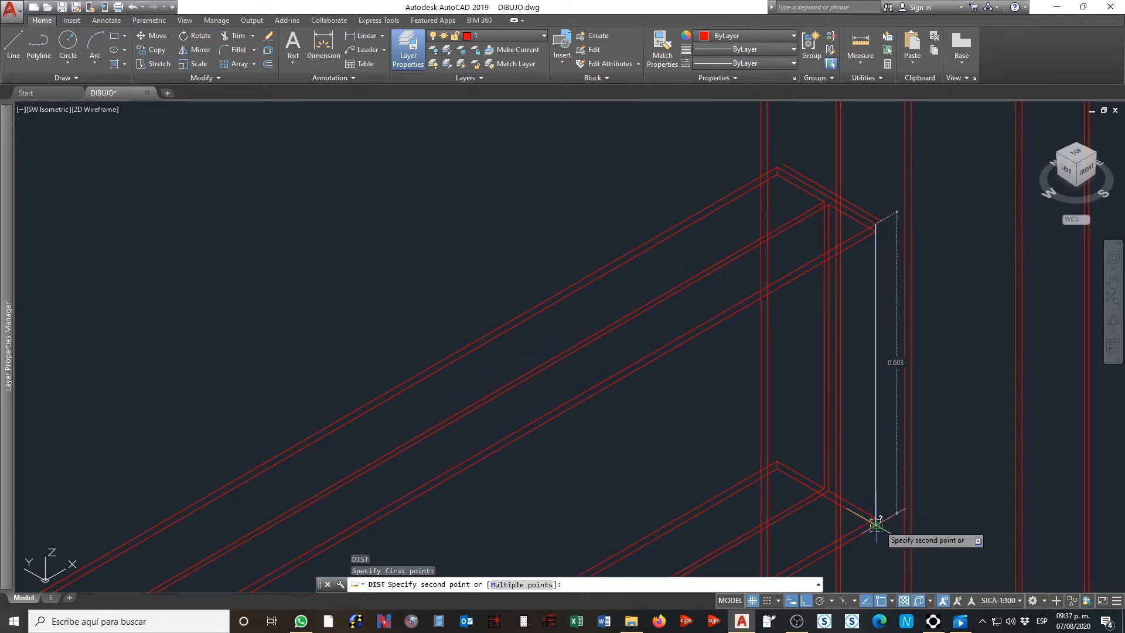
pyautogui.press('Escape')
pyautogui.press('Escape')
pyautogui.press('Escape')
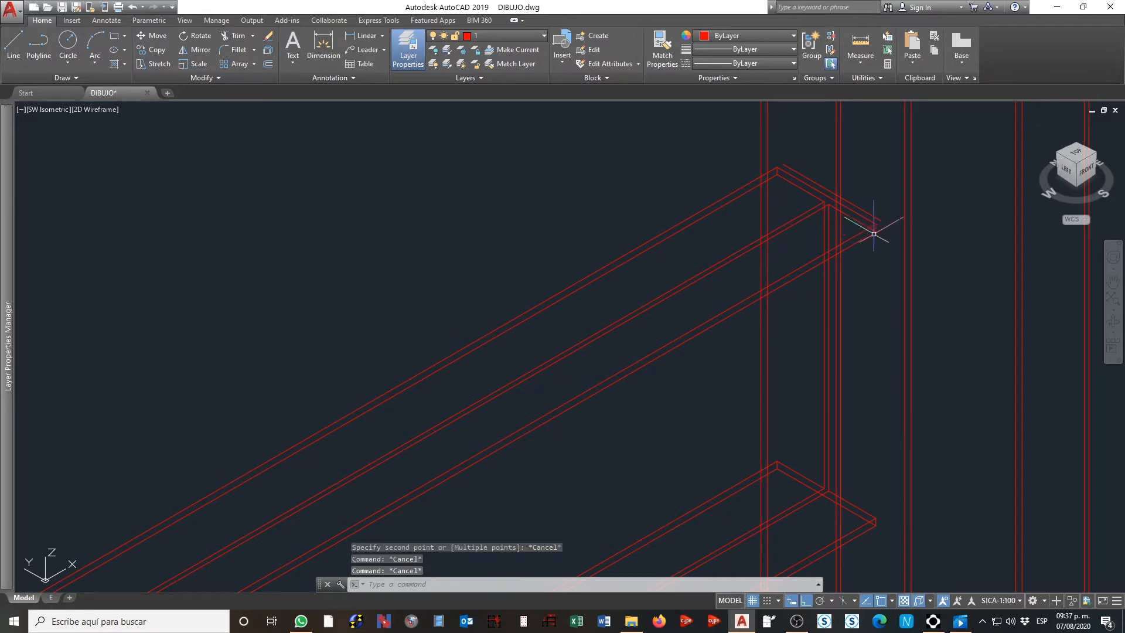
# - Copy the short line at the end of the top flange .30 back along the beam
pyautogui.write('cp')
pyautogui.press('Return')
pyautogui.click(876, 219)
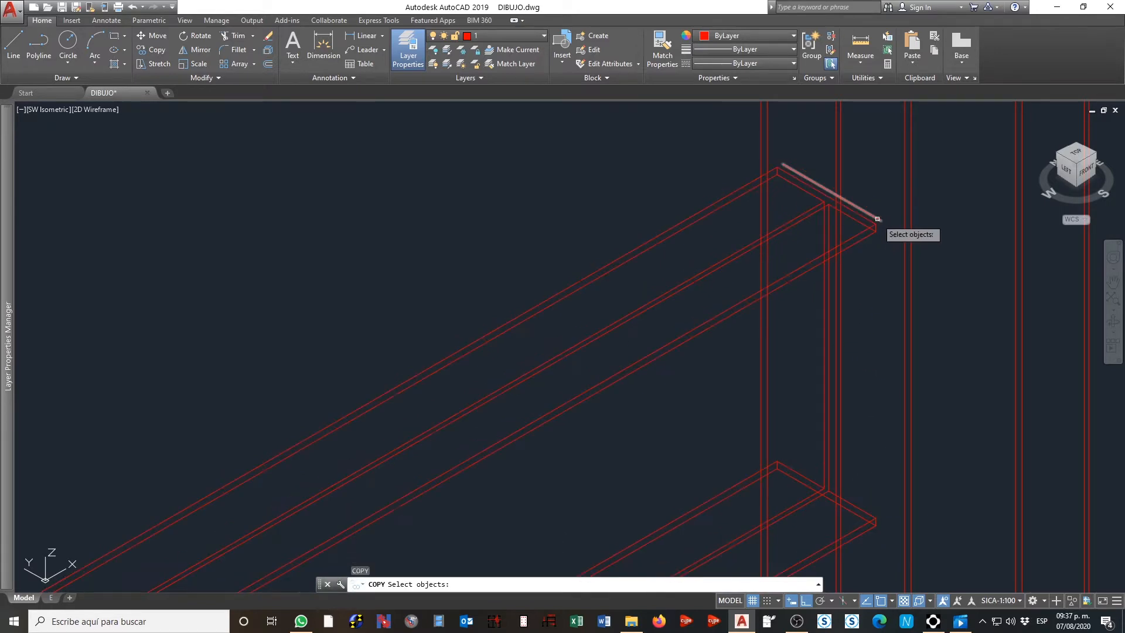
pyautogui.press('Return')
pyautogui.click(877, 174)
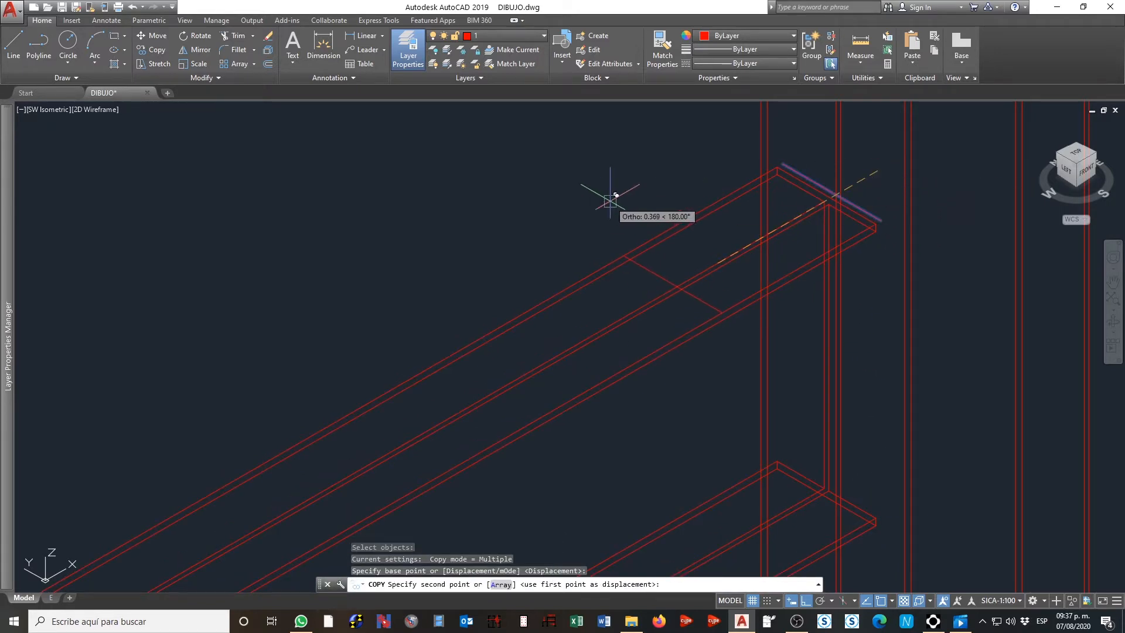
pyautogui.write('.30')
pyautogui.press('Return')
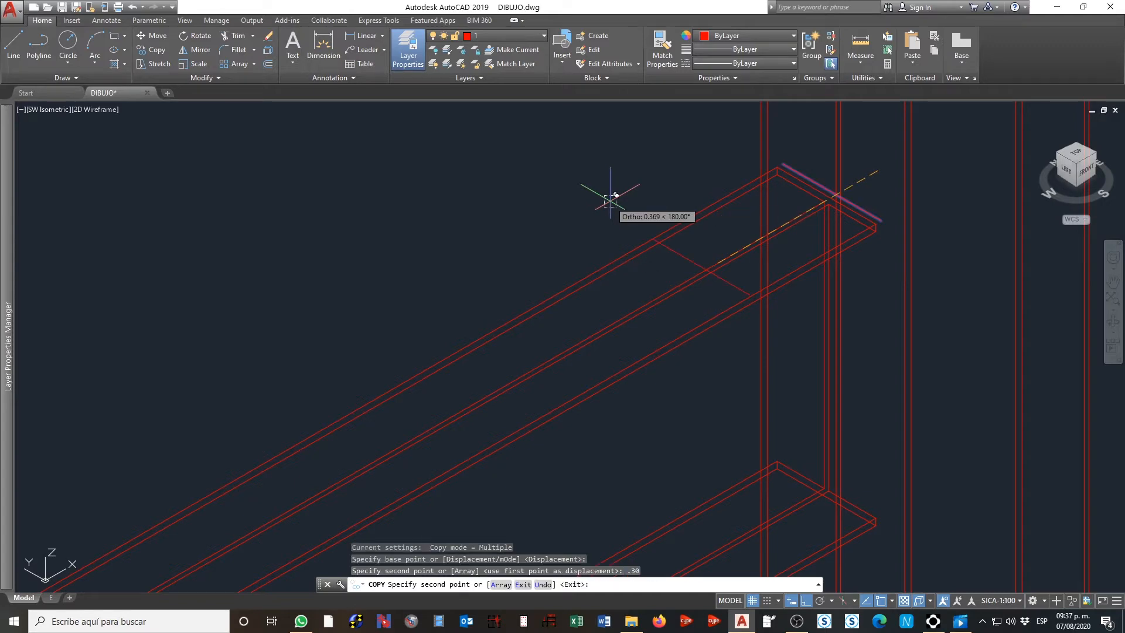
pyautogui.press('Escape')
pyautogui.press('Escape')
pyautogui.press('Escape')
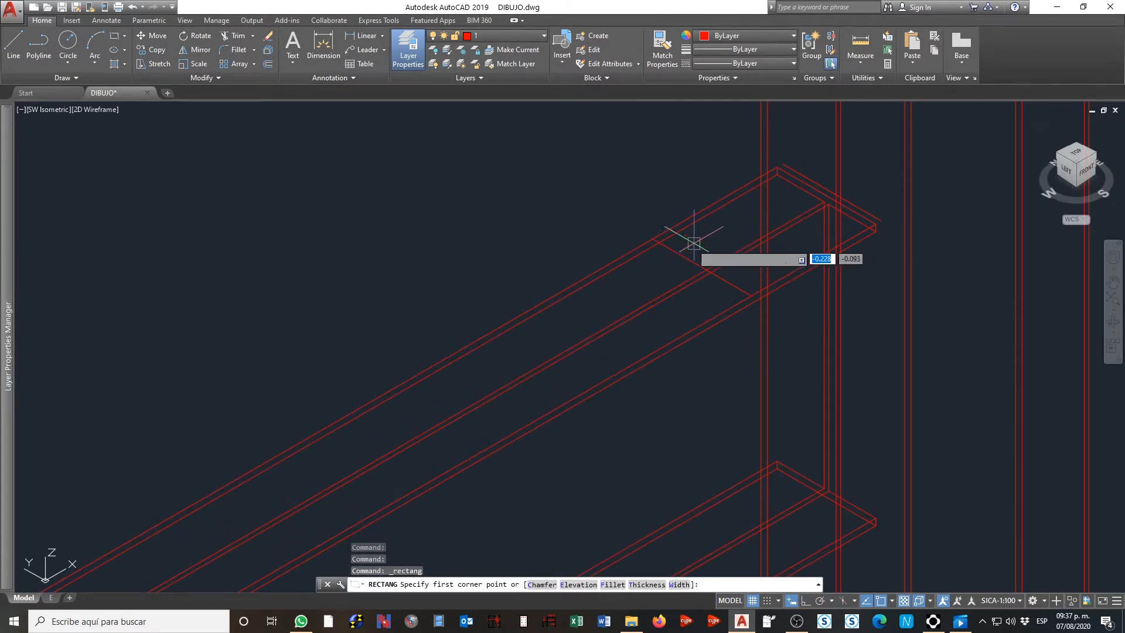
# - Draw a rectangle across the top flange from one end of the copied line to the opposite end of the original line
pyautogui.click(655, 239)
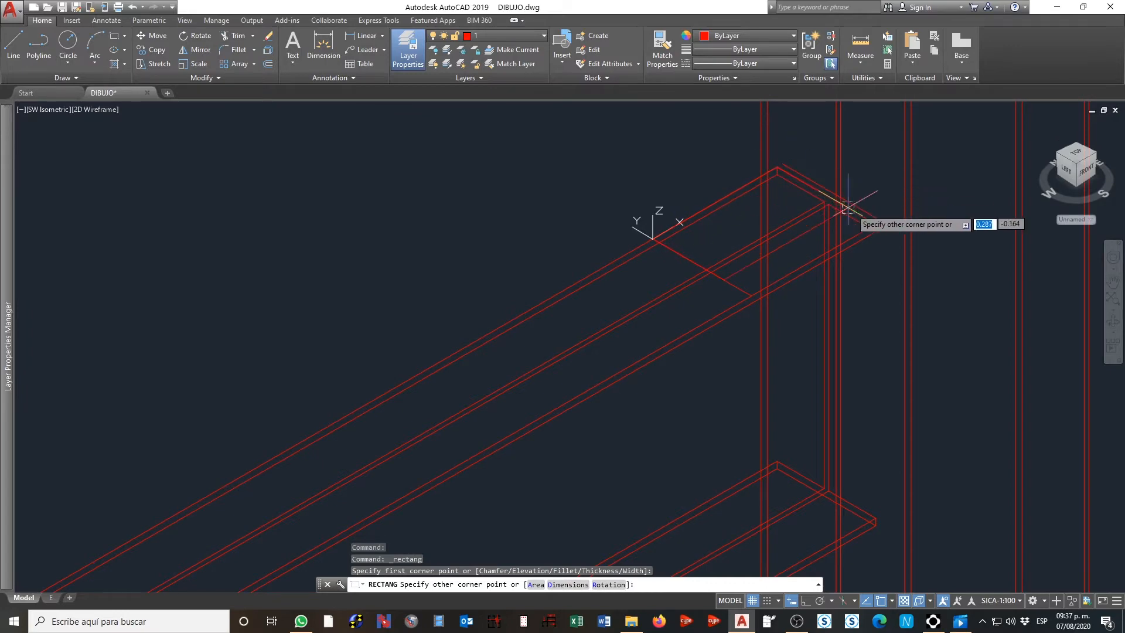
pyautogui.click(879, 228)
pyautogui.press('Escape')
pyautogui.scroll(4, 898, 238)
pyautogui.click(889, 302)
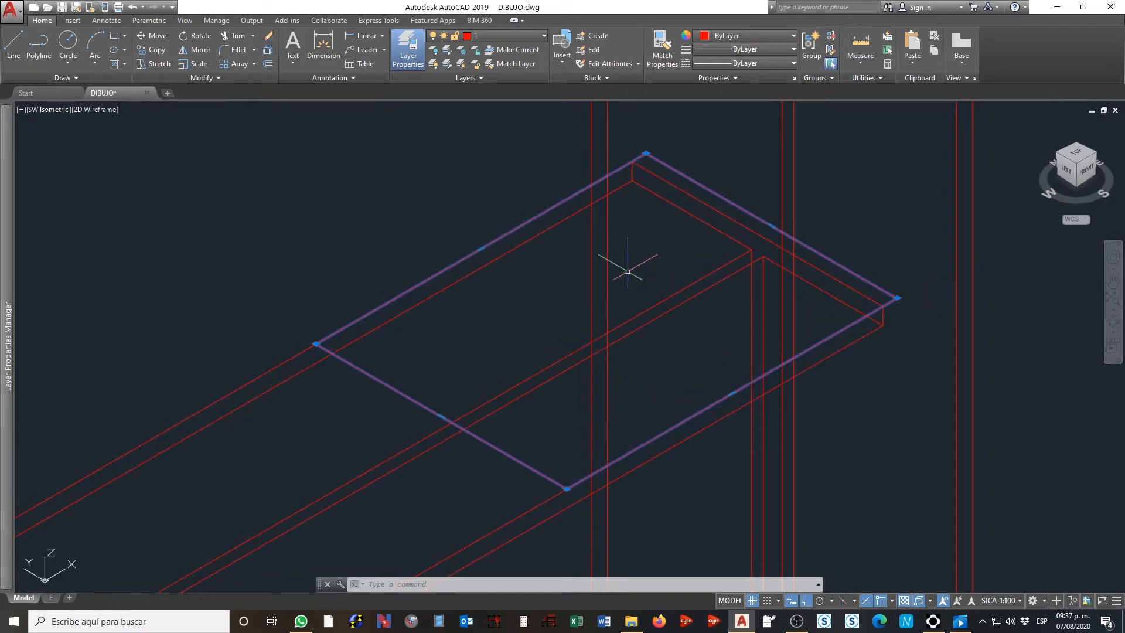
pyautogui.press('Escape')
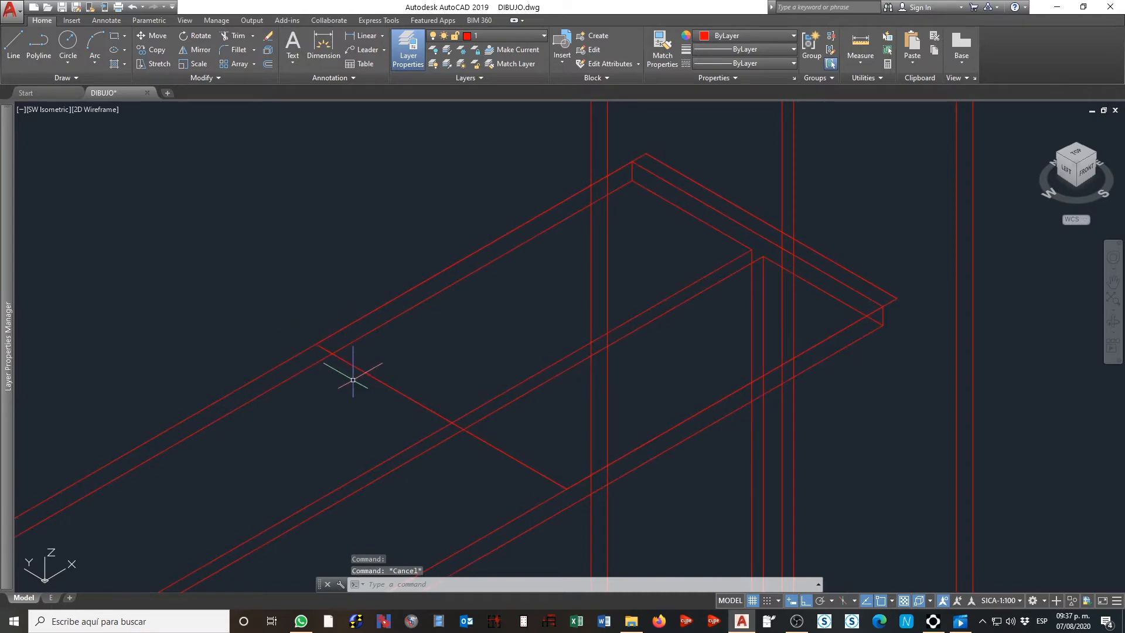
# - Stretch both long sides of the rectangle inward by .0127 each to narrow it between the flange edges
pyautogui.click(372, 377)
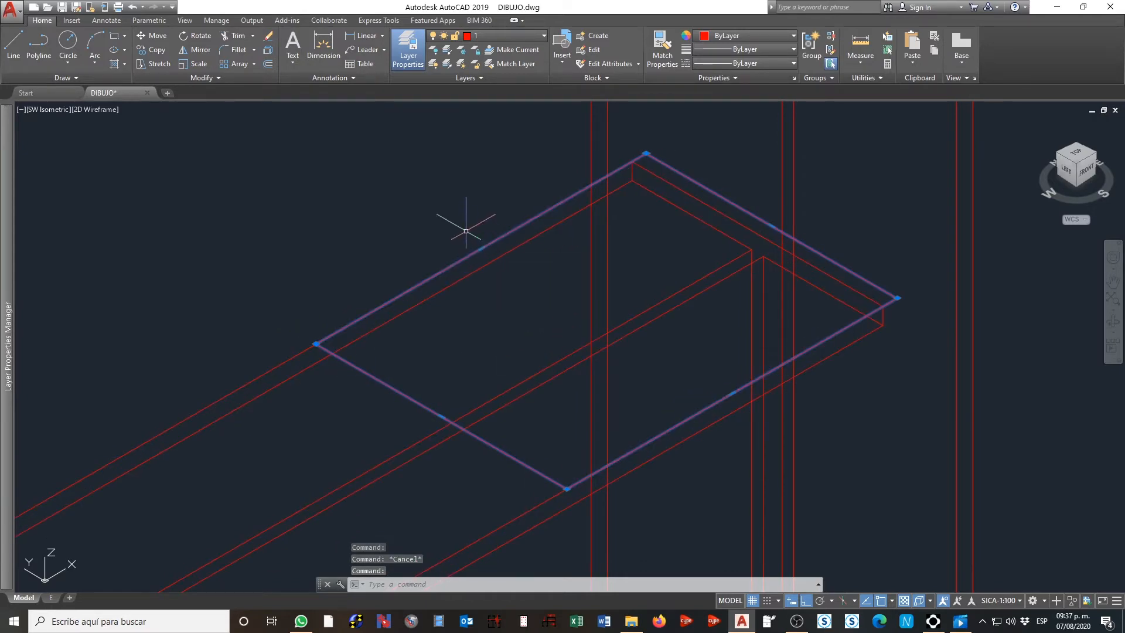
pyautogui.click(480, 249)
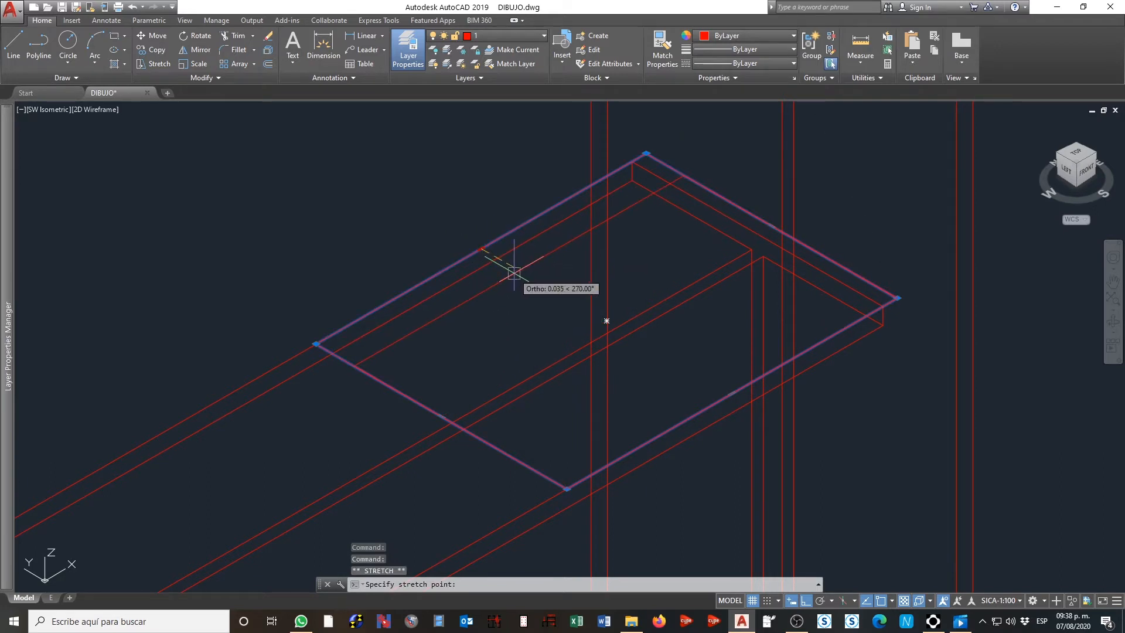
pyautogui.write('.0127')
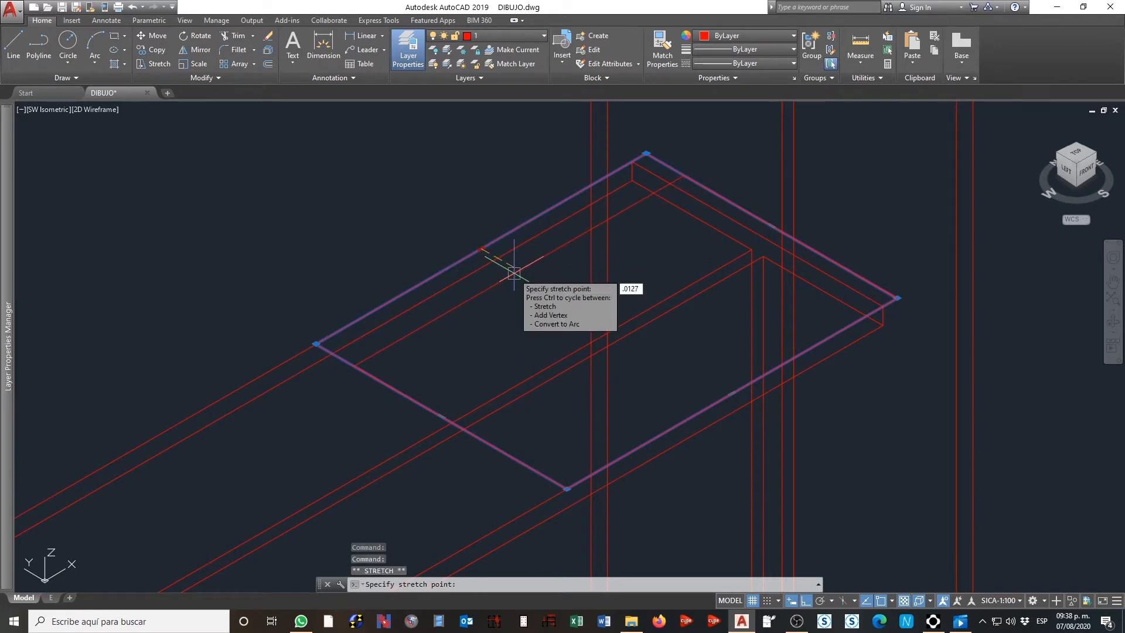
pyautogui.press('Return')
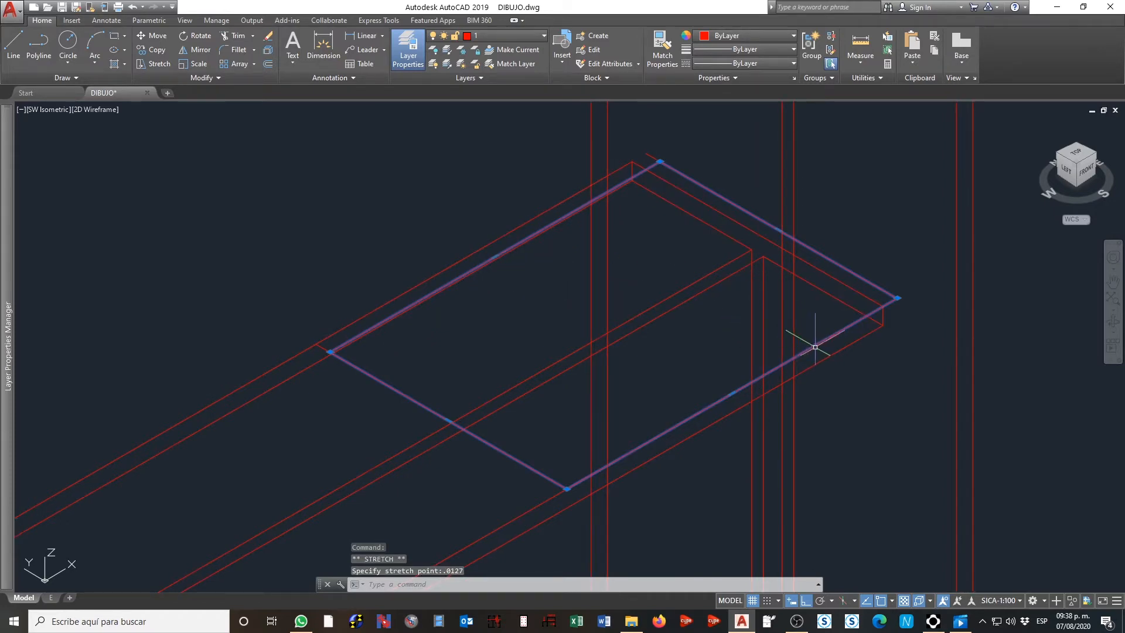
pyautogui.click(732, 393)
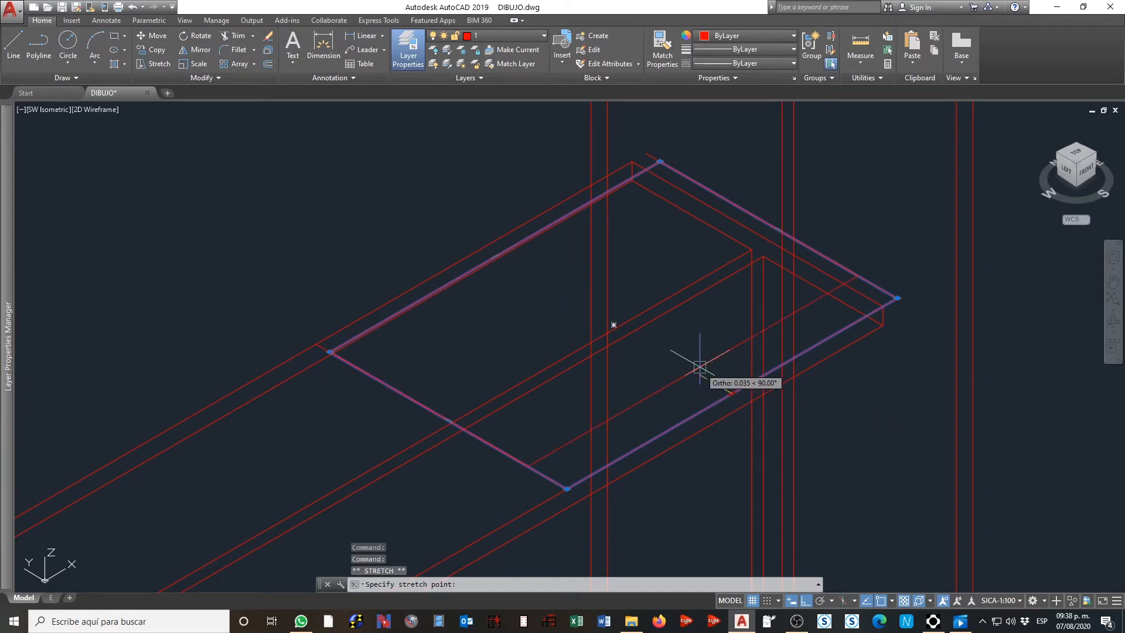
pyautogui.write('.0127')
pyautogui.press('Return')
pyautogui.press('Escape')
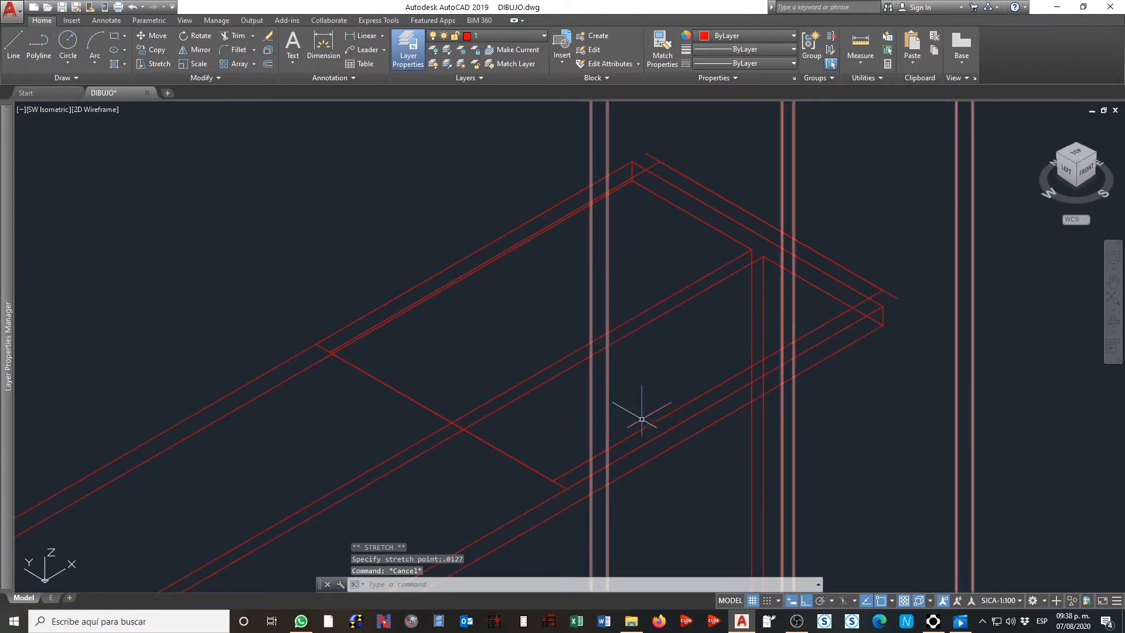
# - Try deleting the two guide lines at the rectangle's short ends, and undo the deletion
pyautogui.click(892, 293)
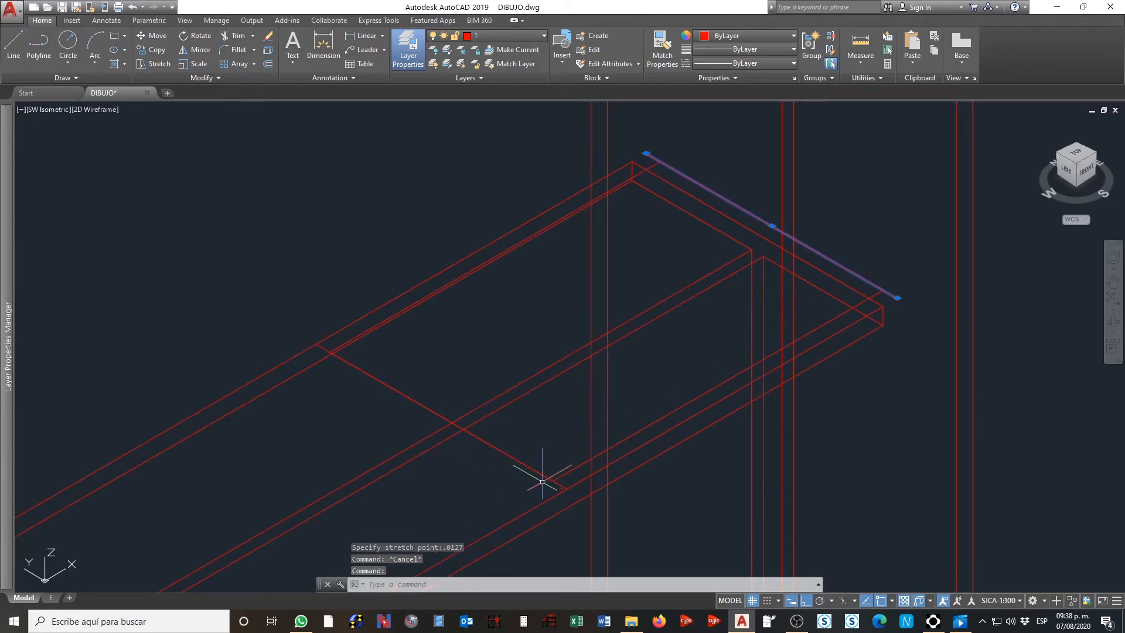
pyautogui.click(560, 481)
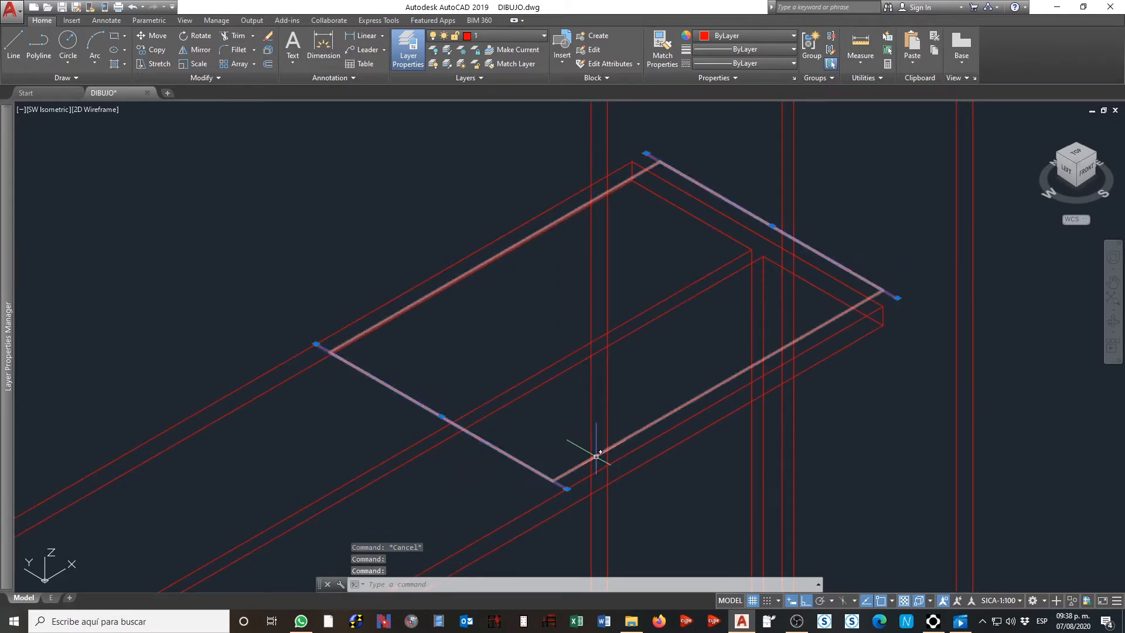
pyautogui.press('Delete')
pyautogui.hotkey('ctrl', 'z')
pyautogui.press('Escape')
pyautogui.press('Escape')
pyautogui.write('cp')
pyautogui.press('Return')
pyautogui.press('Escape')
pyautogui.press('Escape')
pyautogui.press('Escape')
# - Extrude the narrowed rectangle on the top flange upward by .016 to form the upper plate
pyautogui.write('e')
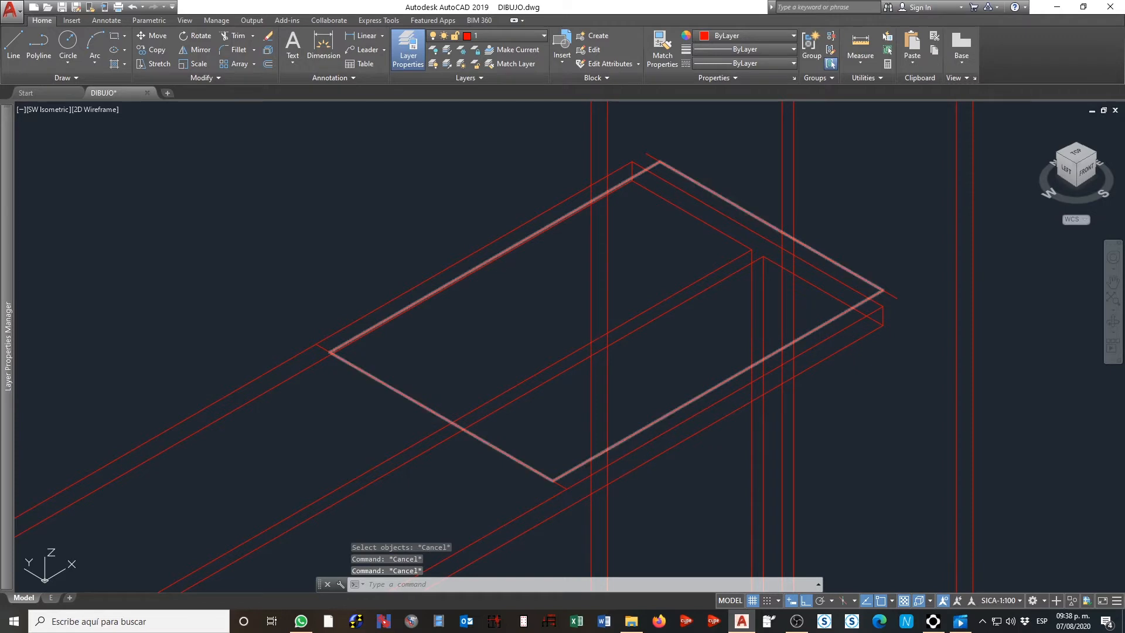
pyautogui.write('xtrude')
pyautogui.press('Return')
pyautogui.click(604, 451)
pyautogui.click(609, 431)
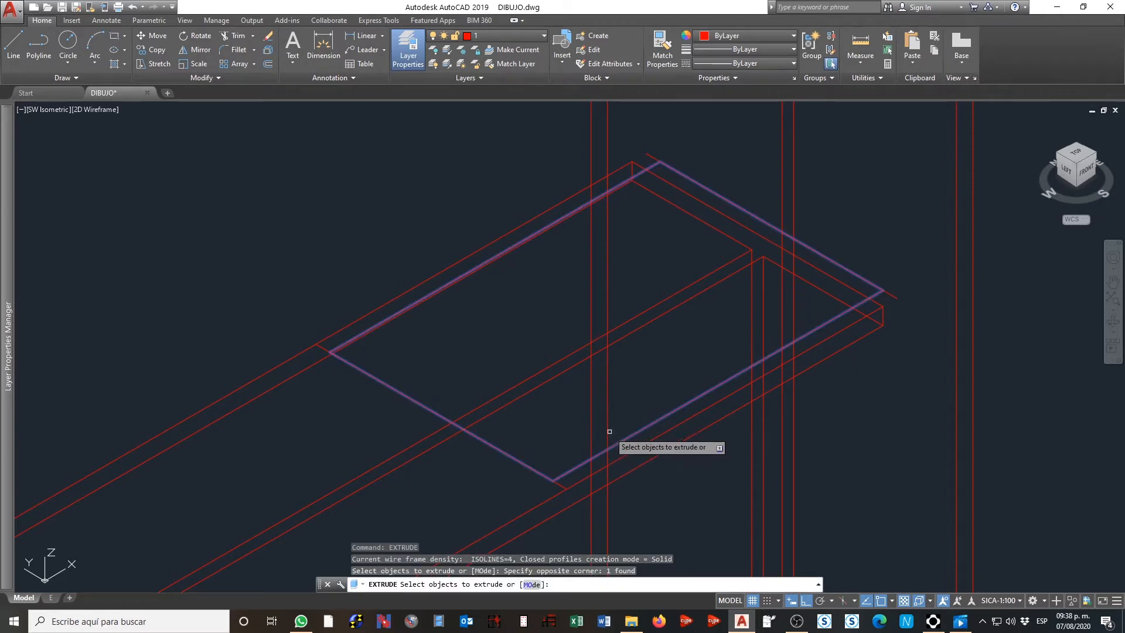
pyautogui.rightClick(646, 407)
pyautogui.click(659, 413)
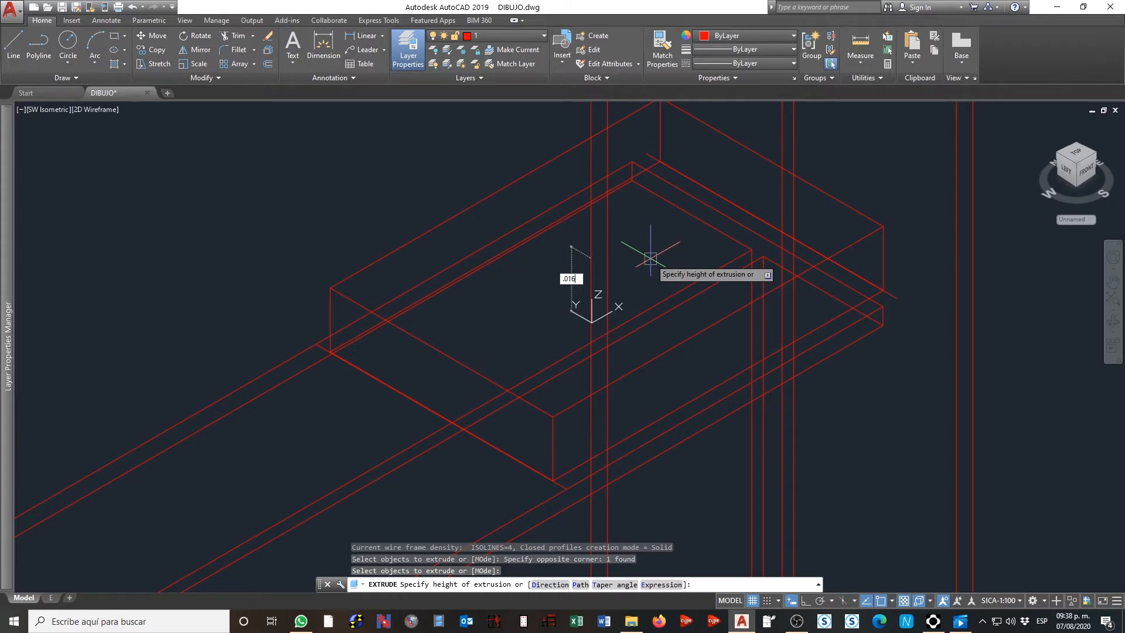
pyautogui.press('Return')
pyautogui.press('Escape')
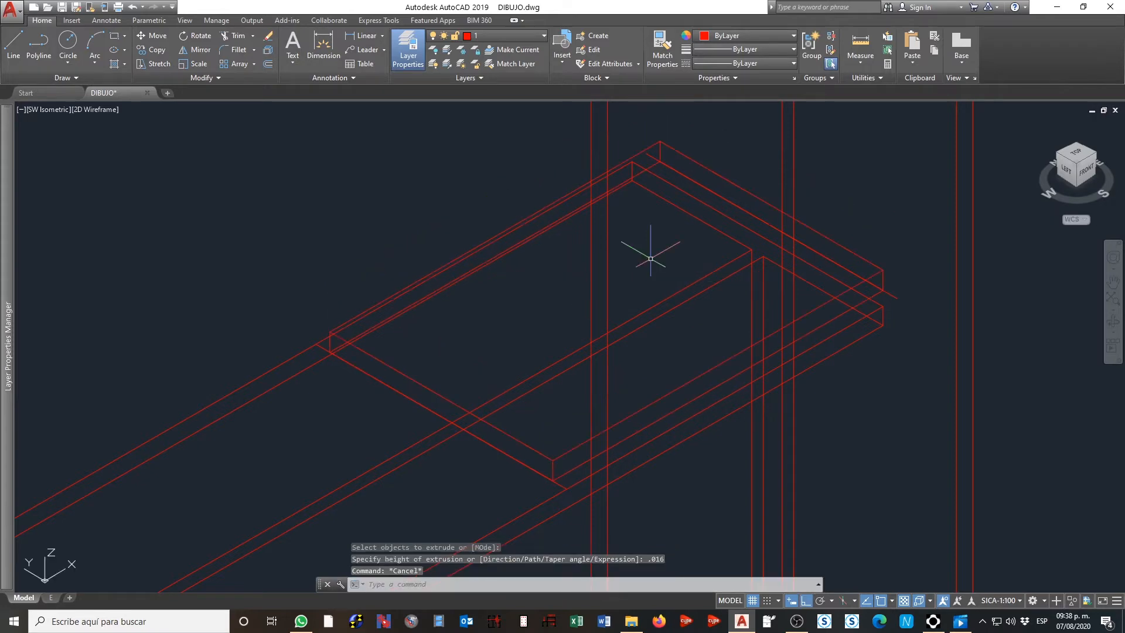
# - Try deleting the guide line at the upper plate's outer end, and undo the deletion
pyautogui.click(889, 291)
pyautogui.press('Delete')
pyautogui.moveTo(929, 397)
pyautogui.mouseDown(button='middle')
pyautogui.moveTo(944, 422)
pyautogui.moveTo(941, 396)
pyautogui.mouseUp(button='middle')
pyautogui.press('Escape')
pyautogui.press('Escape')
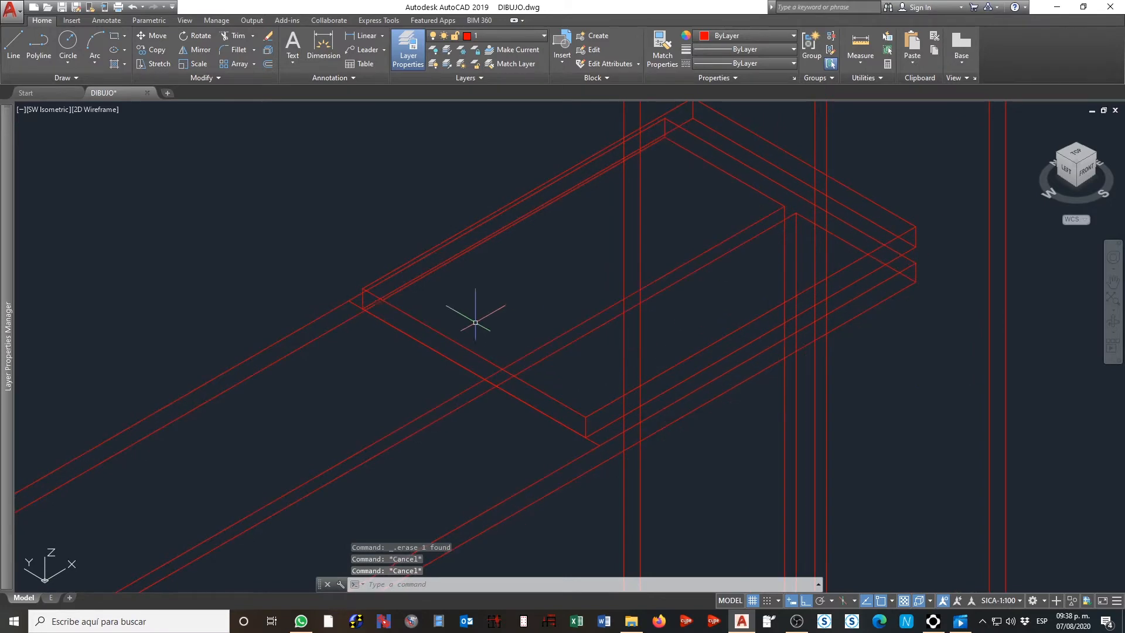
pyautogui.press('space')
pyautogui.press('Escape')
pyautogui.press('Escape')
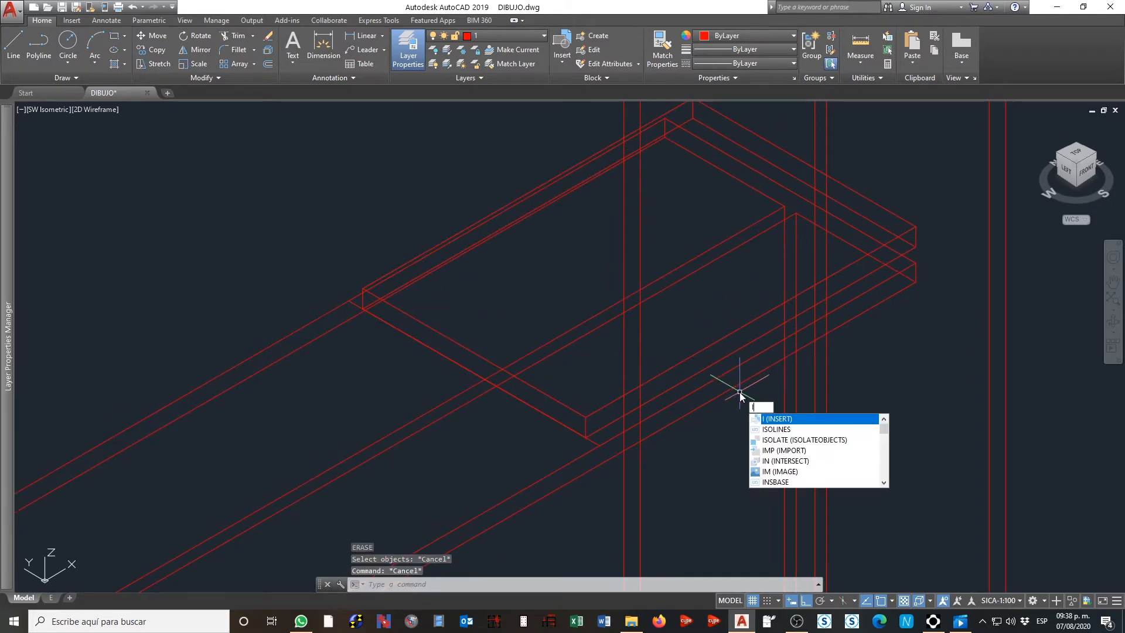
pyautogui.press('Escape')
pyautogui.press('Escape')
pyautogui.press('Return')
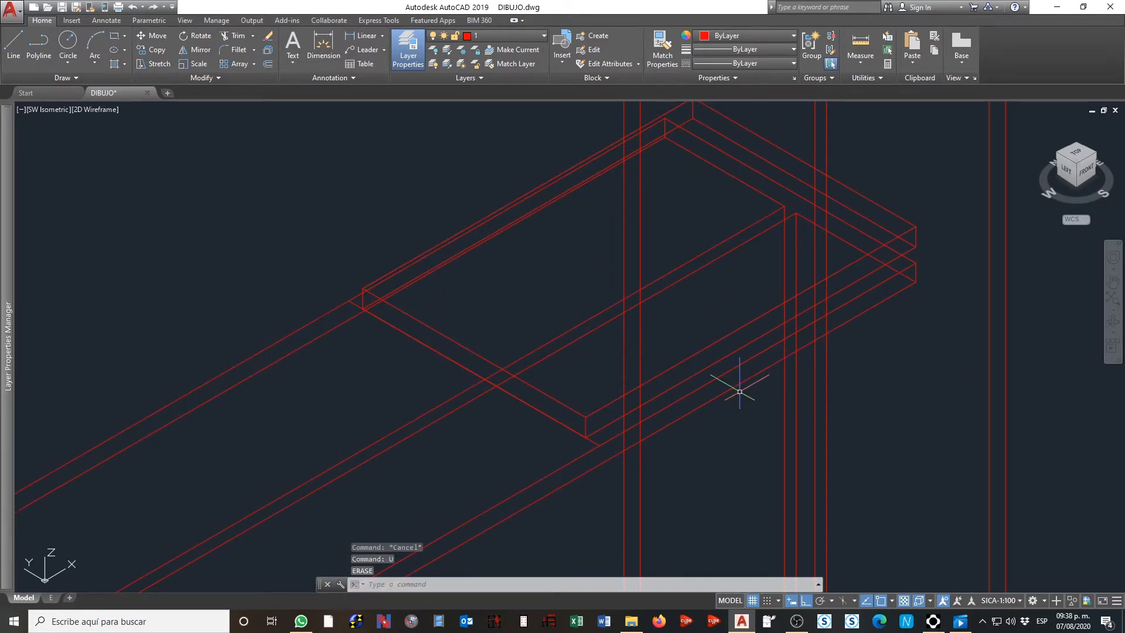
pyautogui.moveTo(772, 348); pyautogui.dragTo(739, 391, button='middle')
pyautogui.press('Return')
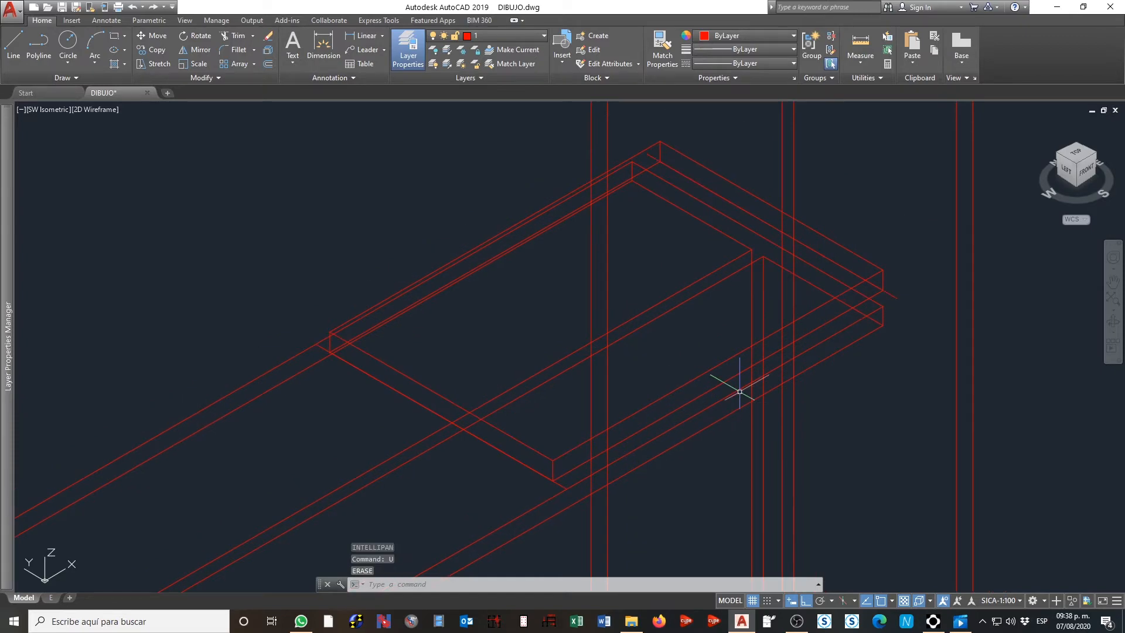
# - Copy the two guide lines at the upper plate's short ends from the top flange corner down to the matching bottom flange corner
pyautogui.write('ct o')
pyautogui.press('Return')
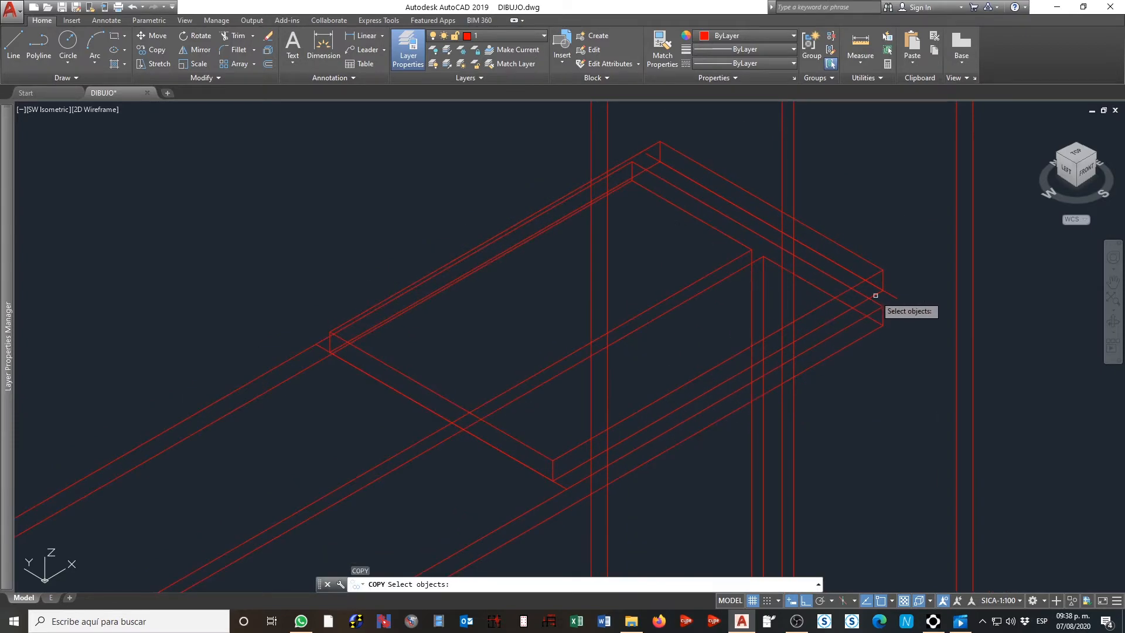
pyautogui.click(891, 295)
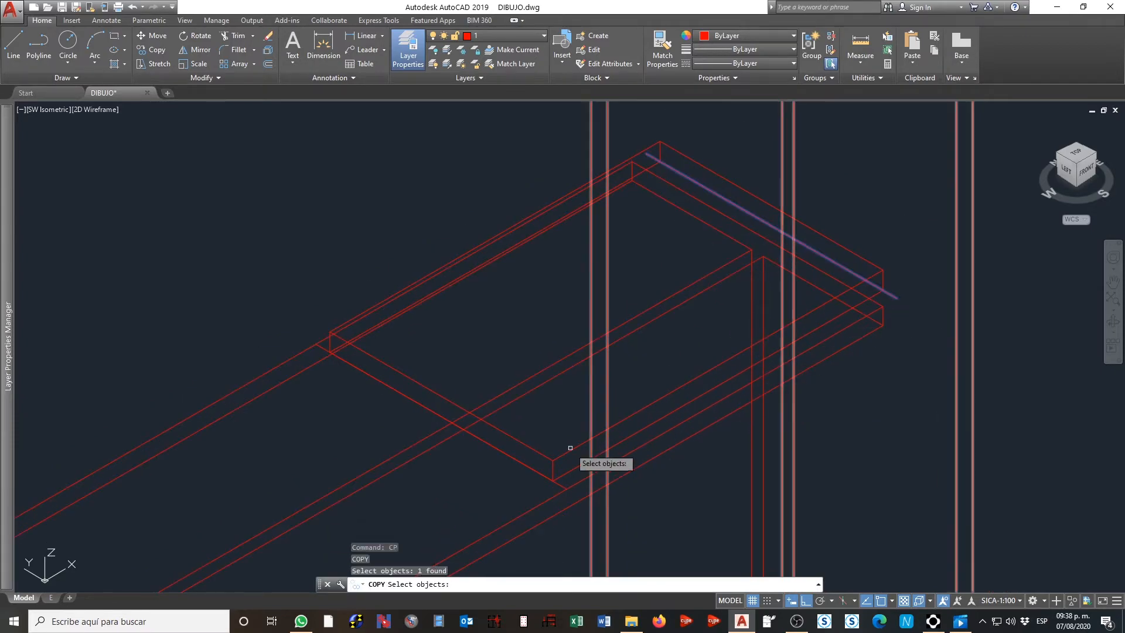
pyautogui.click(562, 485)
pyautogui.press('Return')
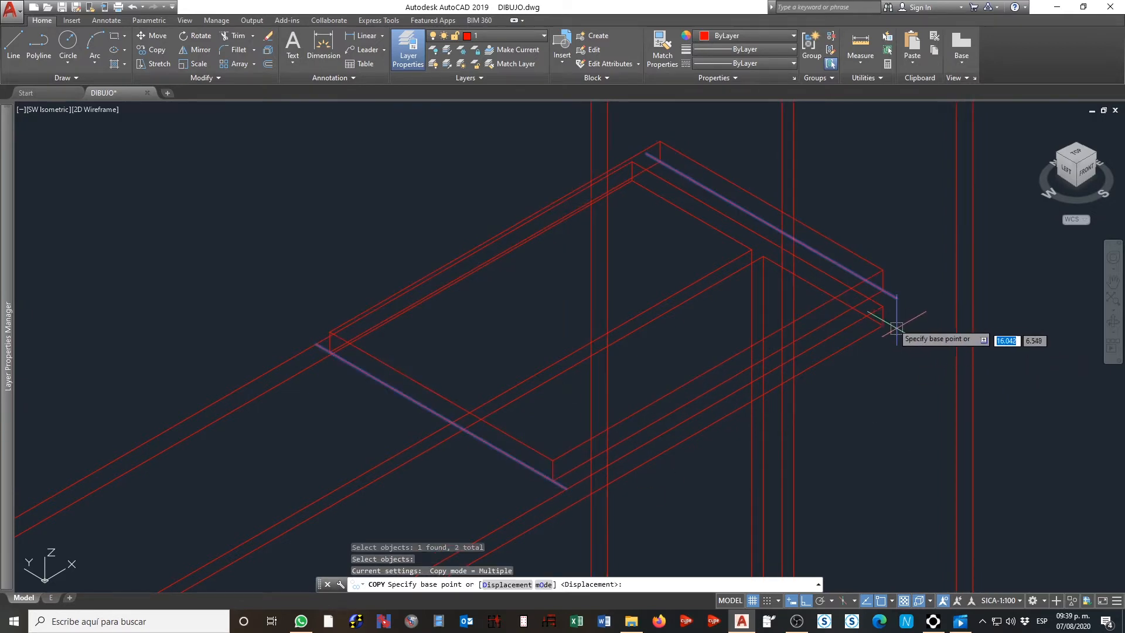
pyautogui.click(883, 309)
pyautogui.moveTo(879, 464)
pyautogui.mouseDown(button='middle')
pyautogui.moveTo(803, 121)
pyautogui.moveTo(768, 394)
pyautogui.mouseUp(button='middle')
pyautogui.scroll(-5, 811, 330)
pyautogui.moveTo(805, 443); pyautogui.dragTo(775, 257, button='middle')
pyautogui.scroll(5, 776, 267)
pyautogui.click(784, 297)
pyautogui.press('Escape')
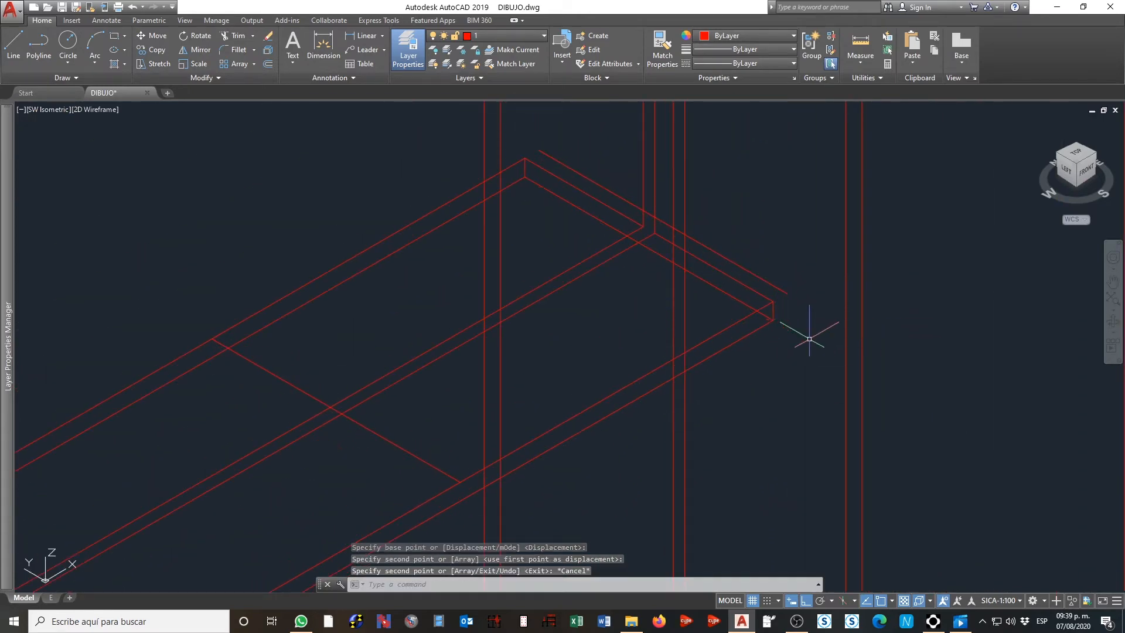
# - Move both copied guide lines down from the bottom flange's upper corner to its lower corner
pyautogui.write('m')
pyautogui.press('Return')
pyautogui.click(786, 294)
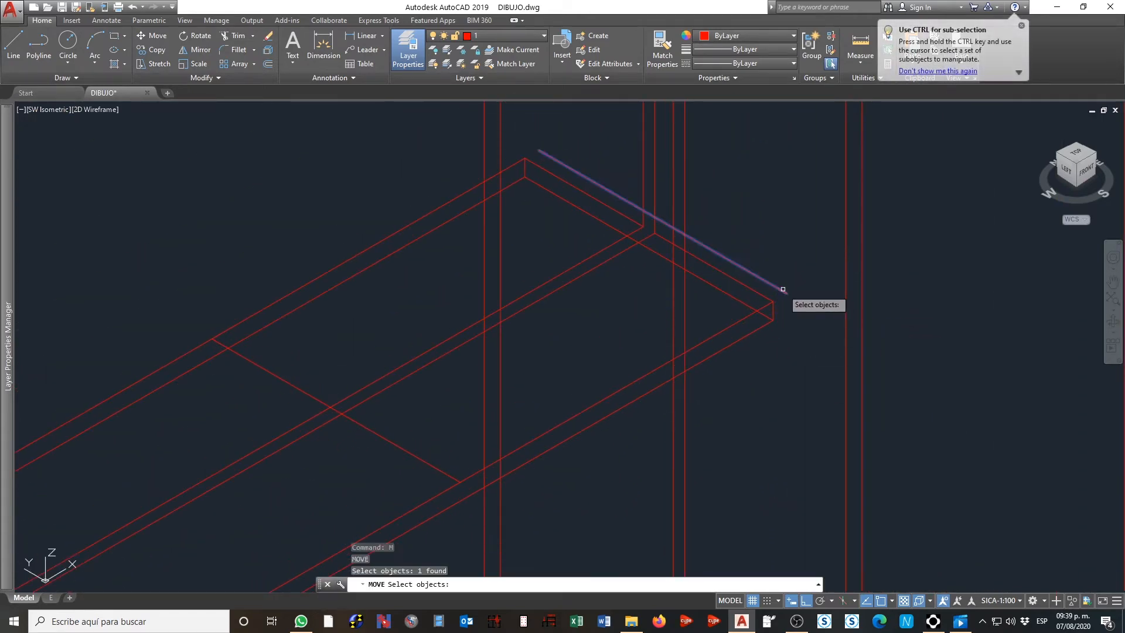
pyautogui.click(427, 466)
pyautogui.press('Return')
pyautogui.click(773, 302)
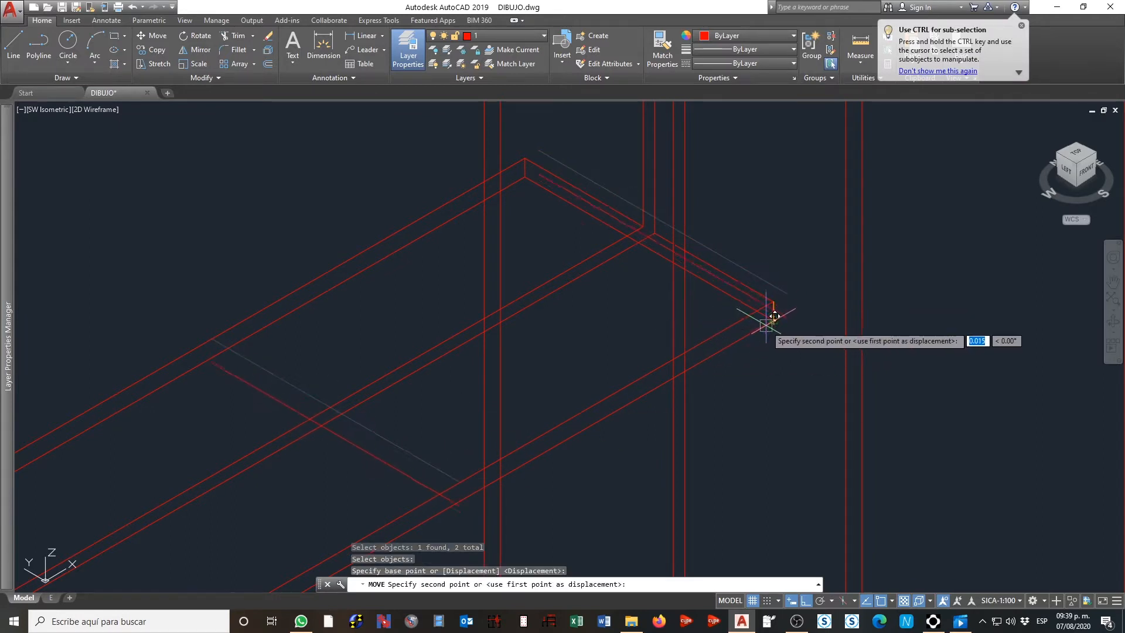
pyautogui.press('Escape')
pyautogui.write('m')
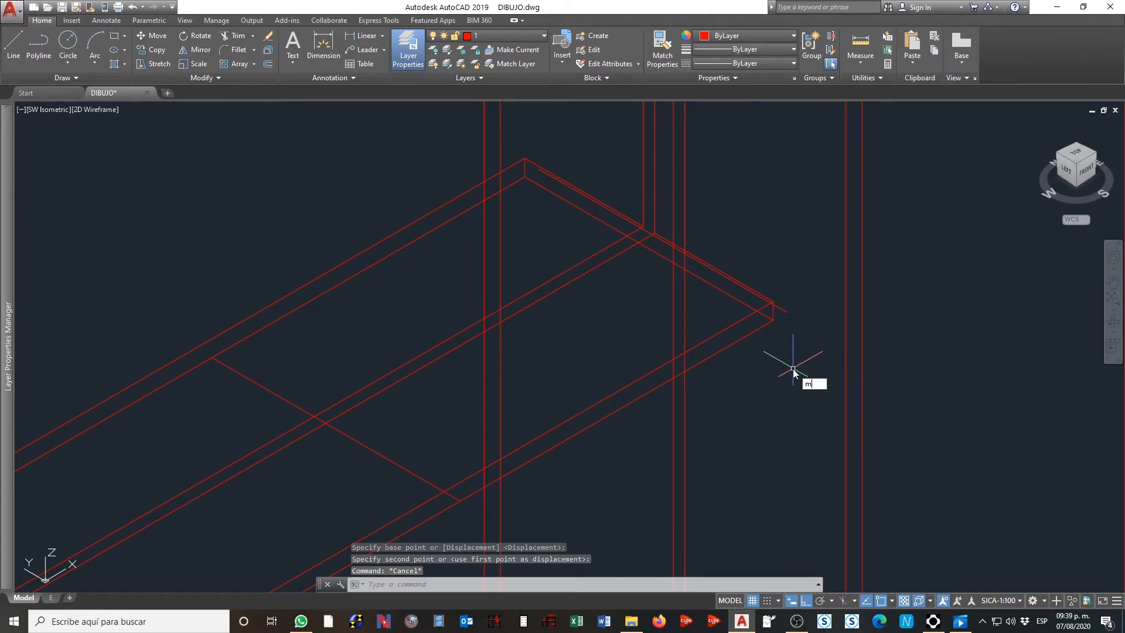
pyautogui.press('Return')
pyautogui.press('Escape')
pyautogui.click(785, 312)
pyautogui.press('Escape')
pyautogui.press('Escape')
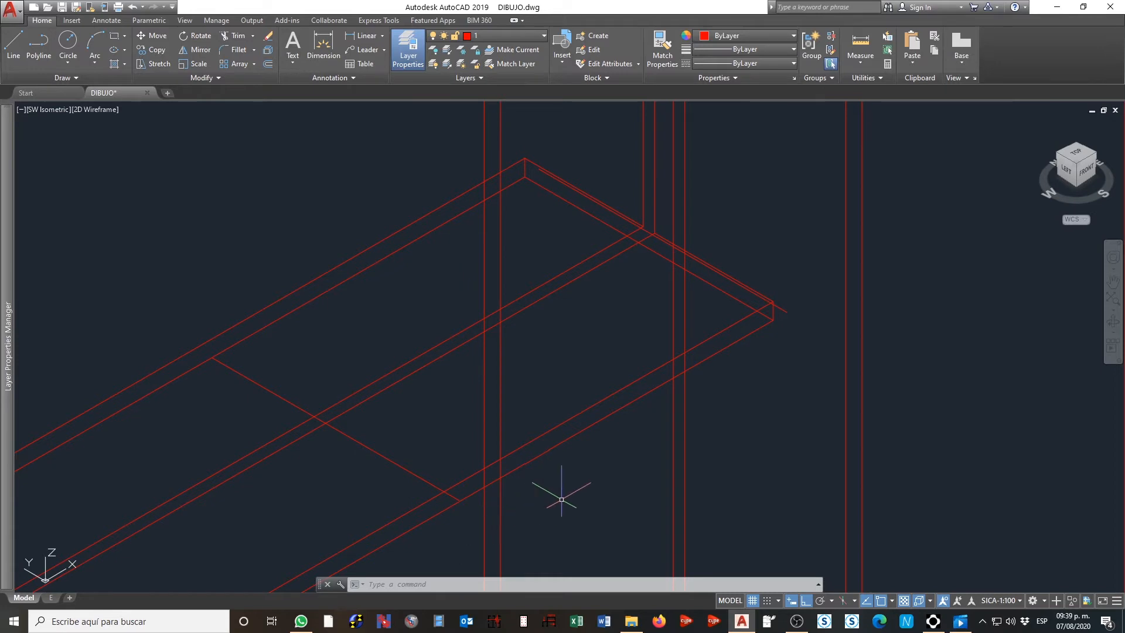
# - Draw a rectangle on the underside of the bottom flange between opposite ends of the two moved guide lines
pyautogui.moveTo(556, 527)
pyautogui.mouseDown(button='middle')
pyautogui.moveTo(552, 319)
pyautogui.moveTo(562, 301)
pyautogui.moveTo(595, 354)
pyautogui.mouseUp(button='middle')
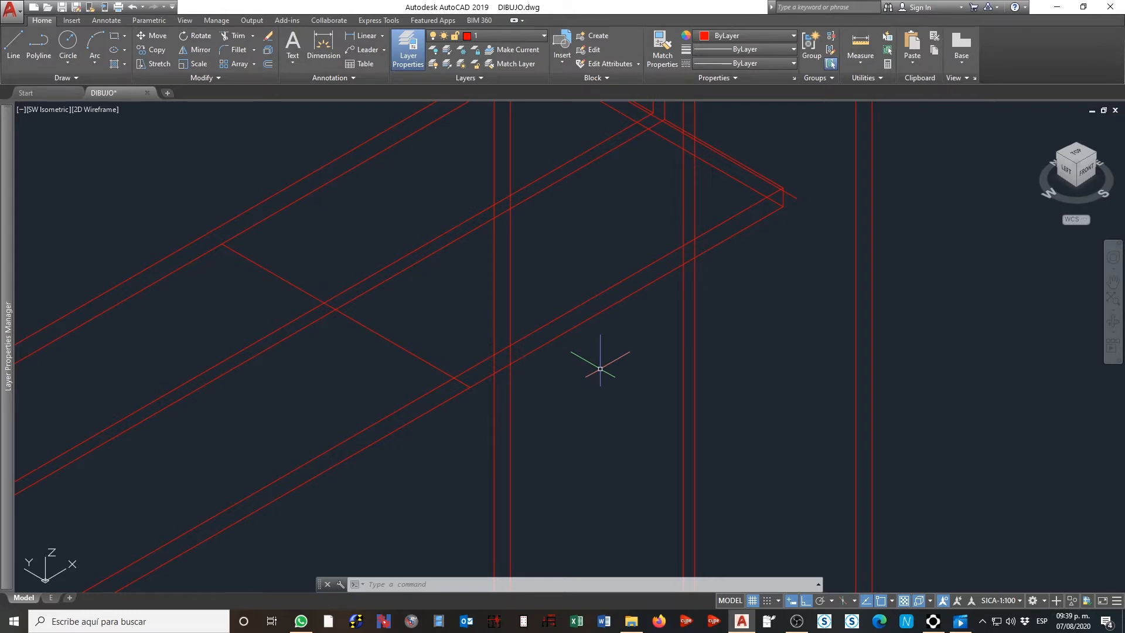
pyautogui.moveTo(600, 369); pyautogui.dragTo(621, 418, button='middle')
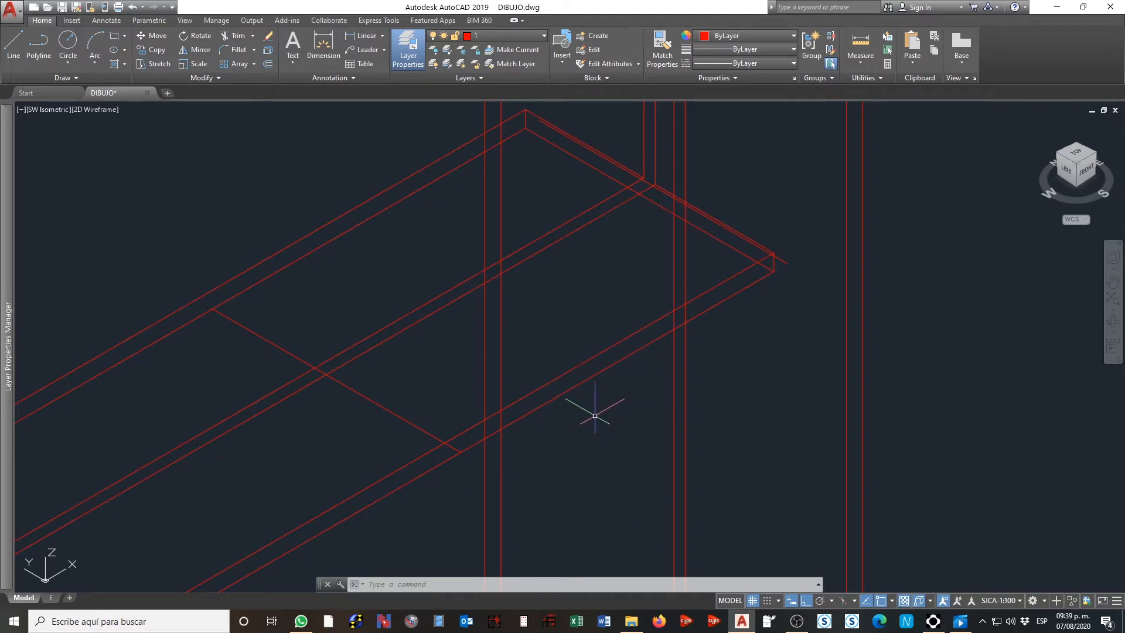
pyautogui.moveTo(623, 359)
pyautogui.mouseDown(button='middle')
pyautogui.moveTo(648, 474)
pyautogui.moveTo(659, 426)
pyautogui.mouseUp(button='middle')
pyautogui.press('Escape')
pyautogui.press('Escape')
pyautogui.press('Escape')
pyautogui.moveTo(701, 401); pyautogui.dragTo(697, 316, button='middle')
pyautogui.moveTo(699, 367); pyautogui.dragTo(724, 451, button='middle')
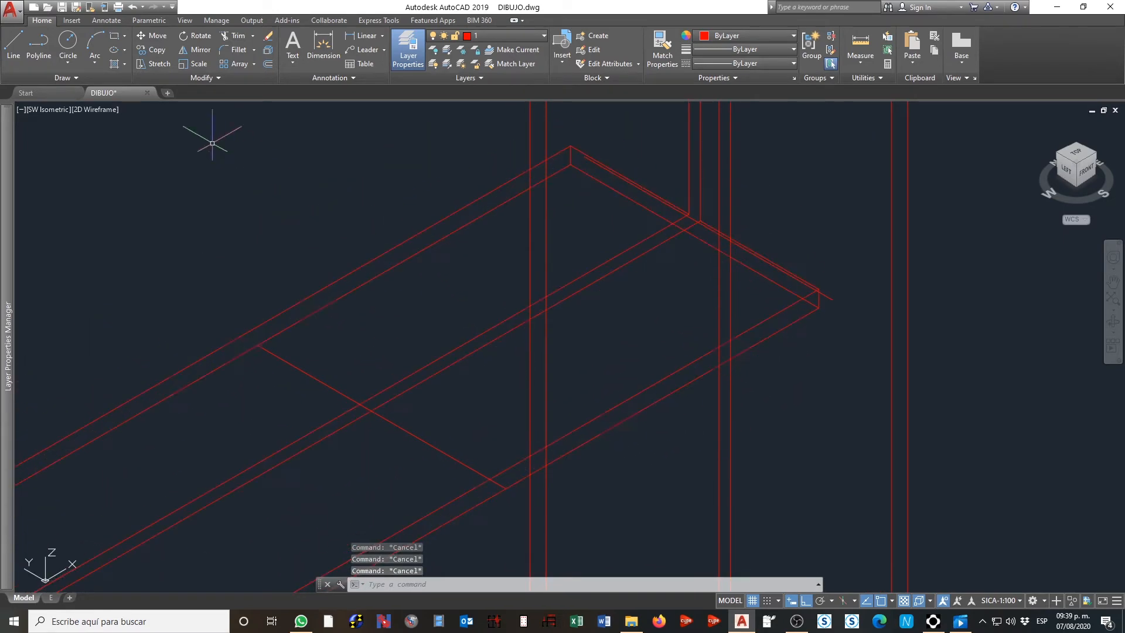
pyautogui.click(114, 36)
pyautogui.click(269, 348)
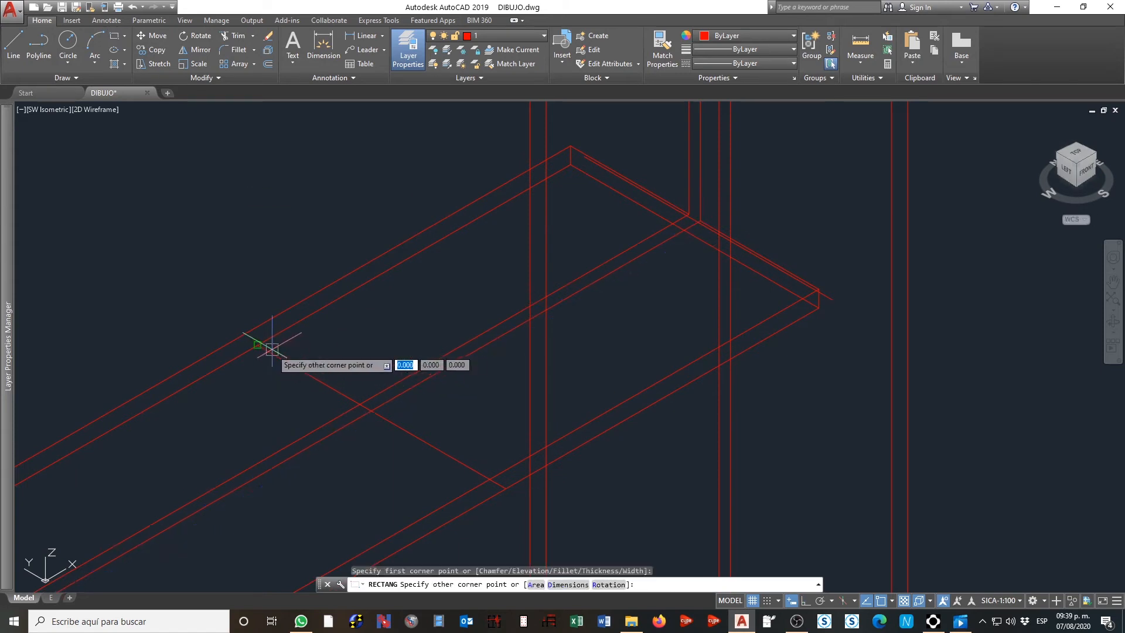
pyautogui.press('Escape')
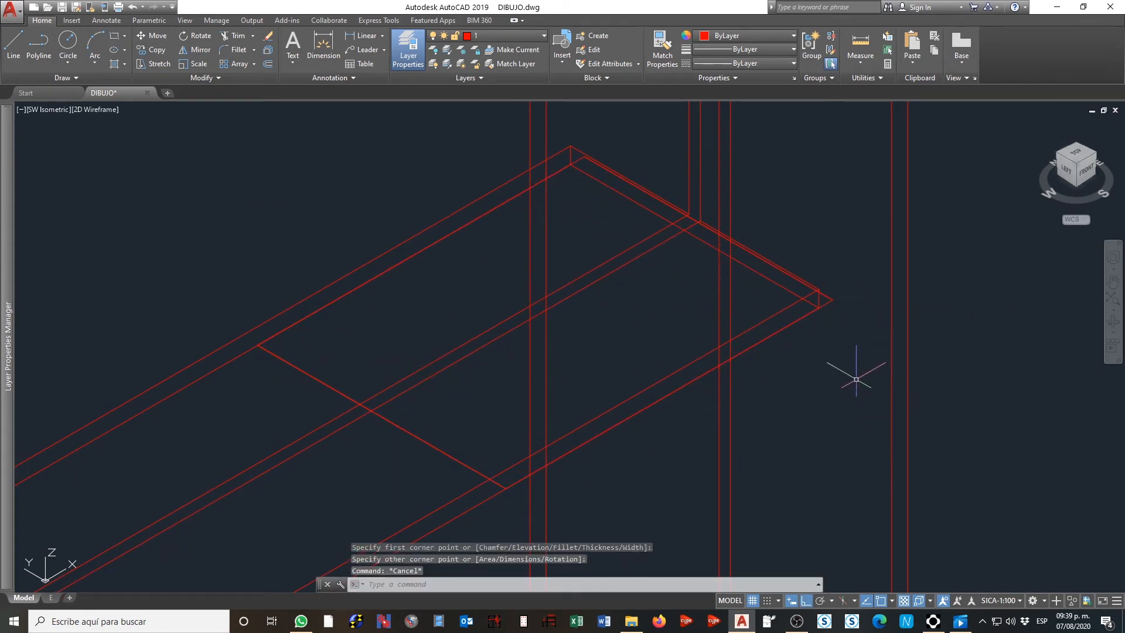
# - Stretch both long sides of the lower rectangle outward by .0127 each to widen it beyond the flange edges
pyautogui.click(811, 312)
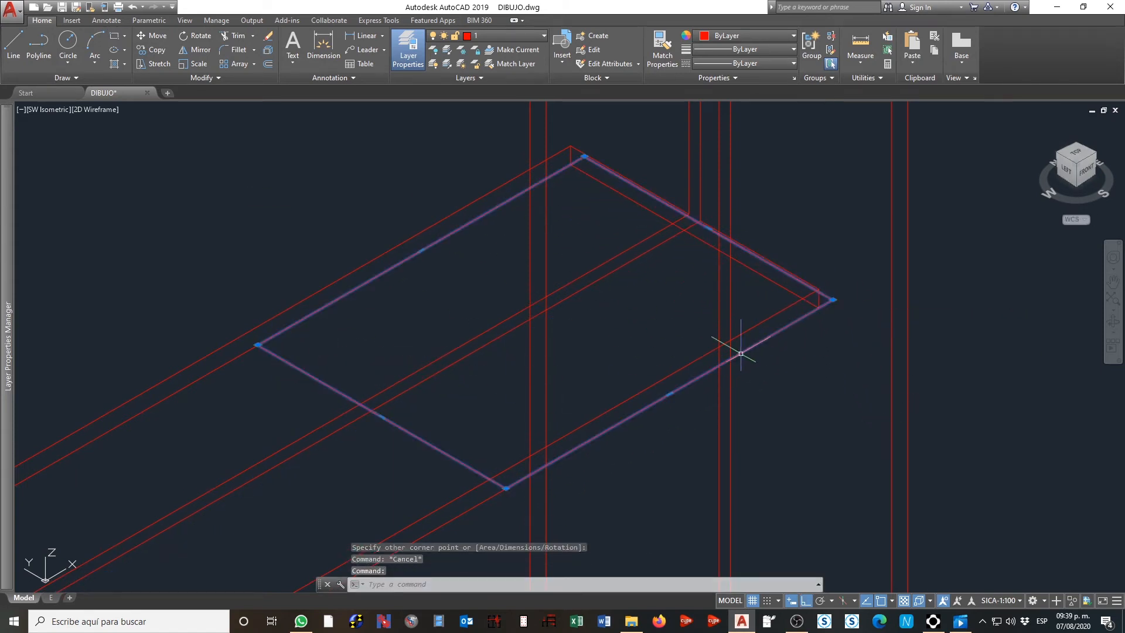
pyautogui.click(669, 394)
pyautogui.write('.01')
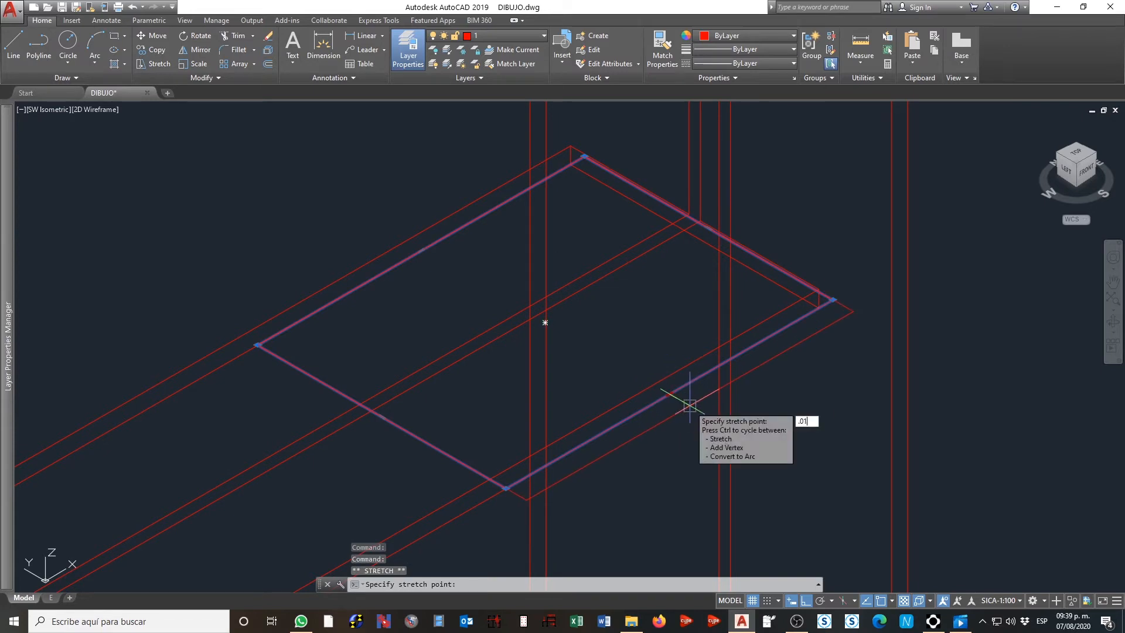
pyautogui.write('27')
pyautogui.press('Return')
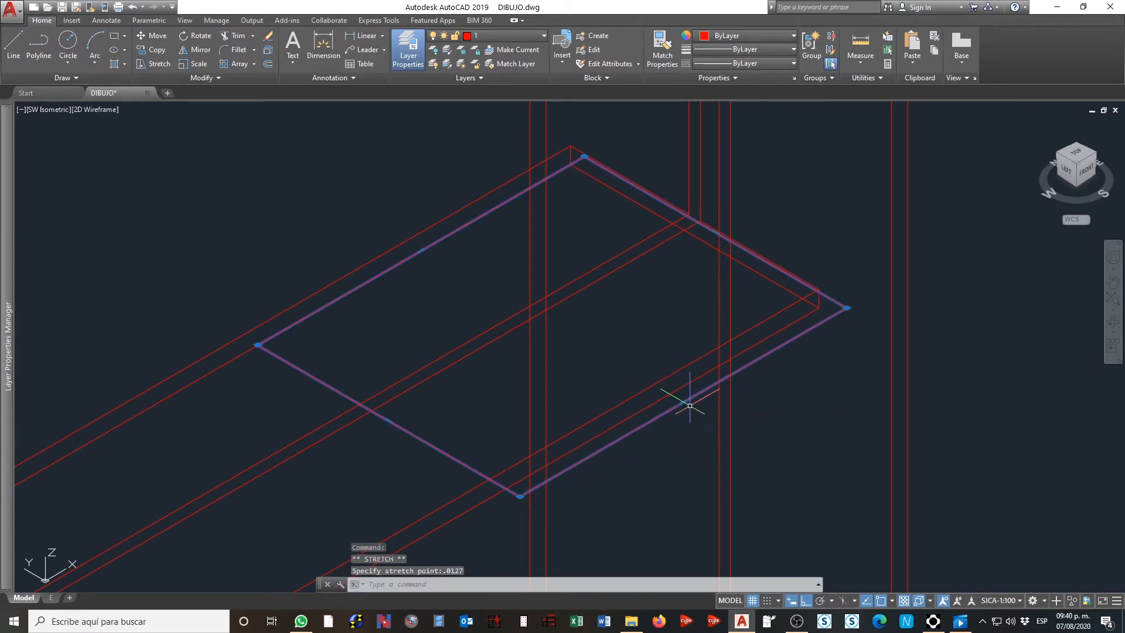
pyautogui.click(421, 250)
pyautogui.write('.0')
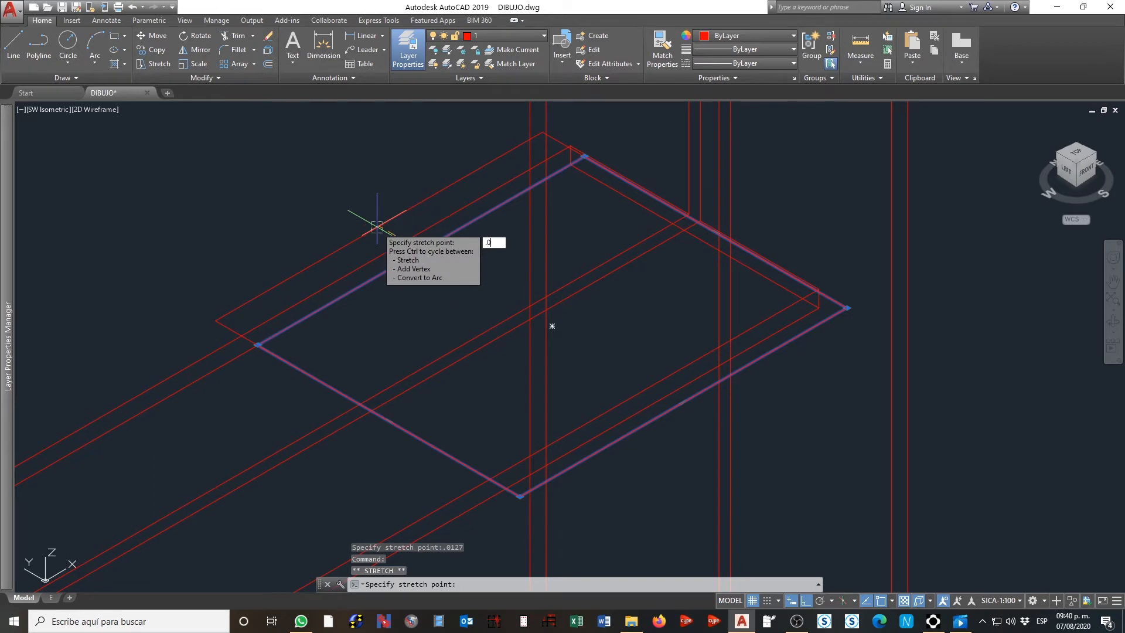
pyautogui.write('127')
pyautogui.press('Return')
pyautogui.press('Escape')
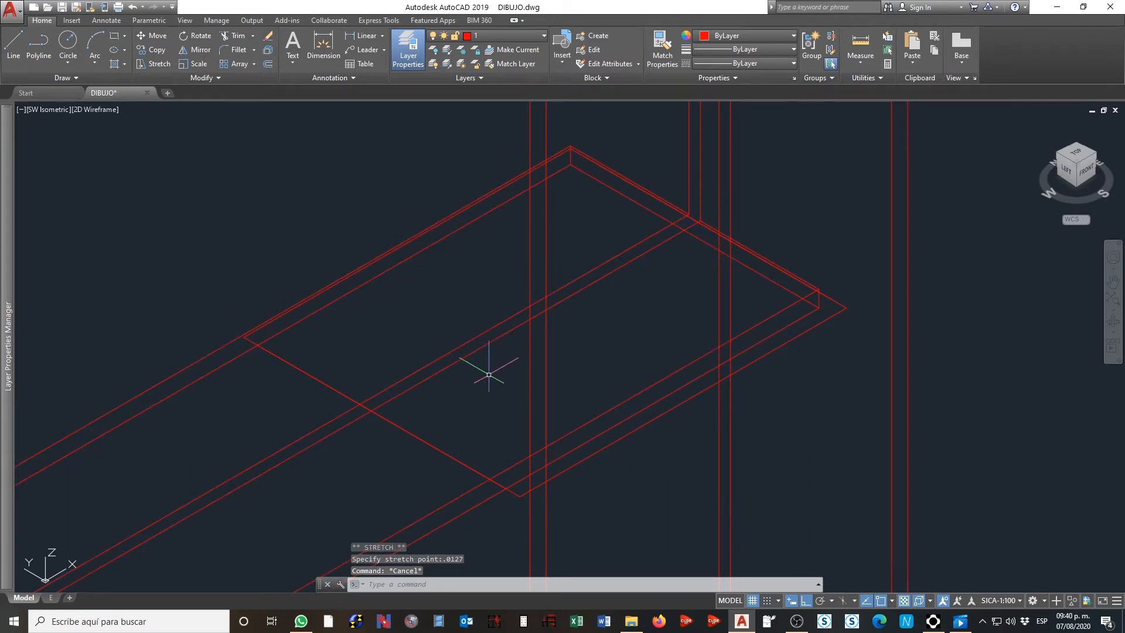
# - Extrude the widened rectangle downward by .016 to form the lower plate under the bottom flange
pyautogui.press('Escape')
pyautogui.press('Escape')
pyautogui.write('extrude')
pyautogui.press('Return')
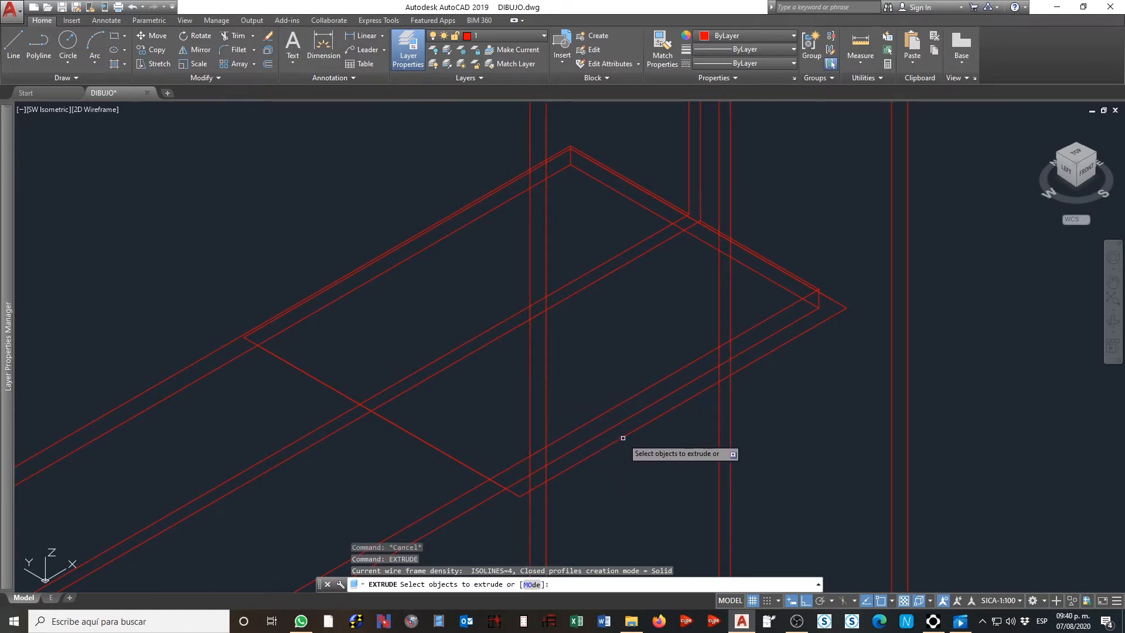
pyautogui.click(624, 437)
pyautogui.rightClick(623, 436)
pyautogui.click(706, 443)
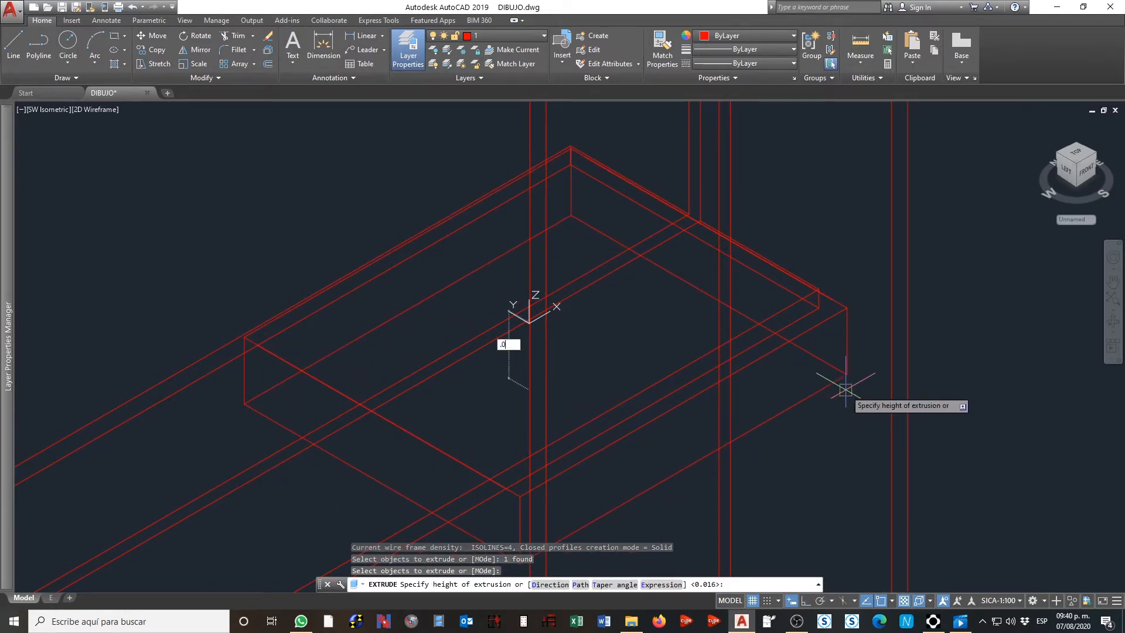
pyautogui.write('.016')
pyautogui.press('Return')
pyautogui.press('Escape')
# - Delete the two guide lines at the short ends of the lower plate
pyautogui.scroll(2, 822, 279)
pyautogui.scroll(-4, 746, 258)
pyautogui.scroll(2, 741, 239)
pyautogui.click(440, 116)
pyautogui.click(840, 317)
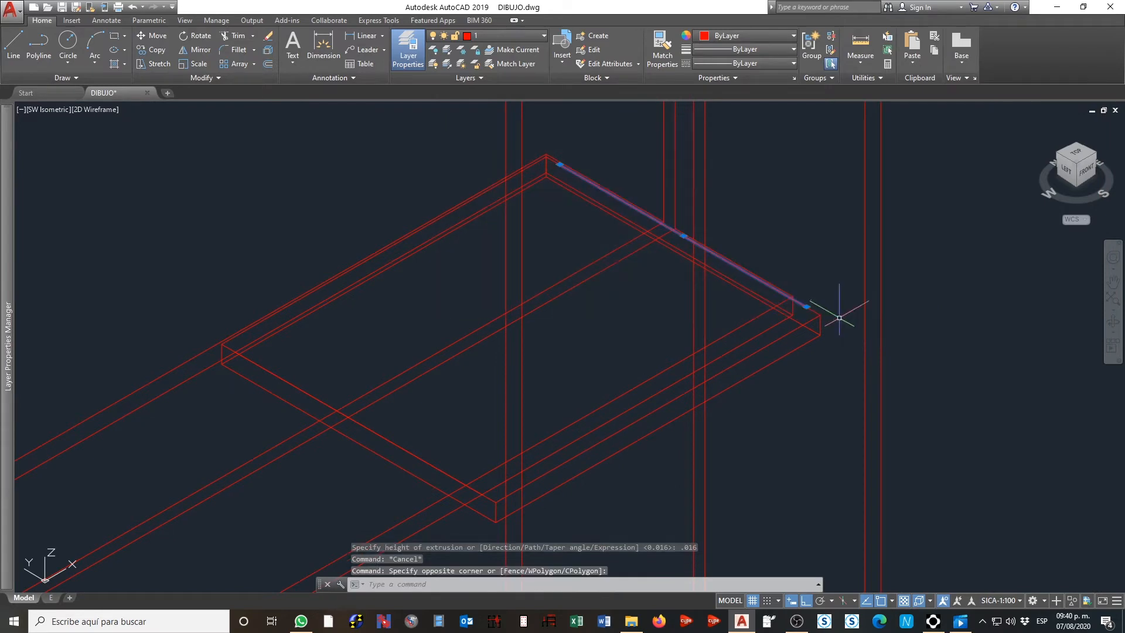
pyautogui.press('Delete')
pyautogui.click(154, 249)
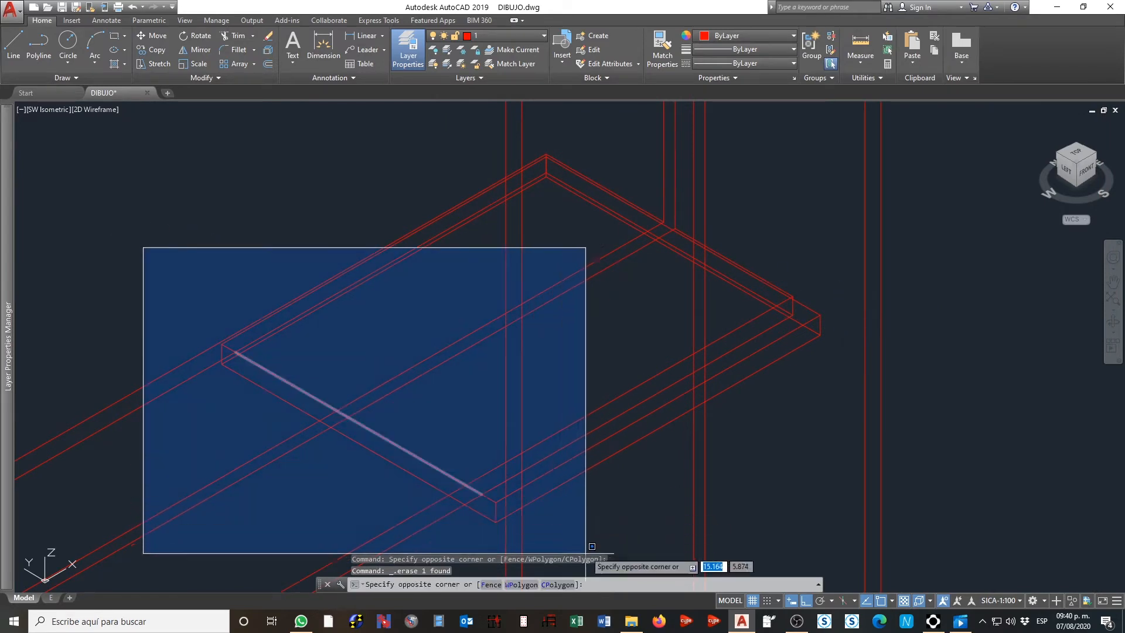
pyautogui.click(754, 577)
pyautogui.press('Delete')
# - Display the model with hidden lines removed to inspect the lower plate against the bottom flange
pyautogui.scroll(-2, 628, 469)
pyautogui.write('HI')
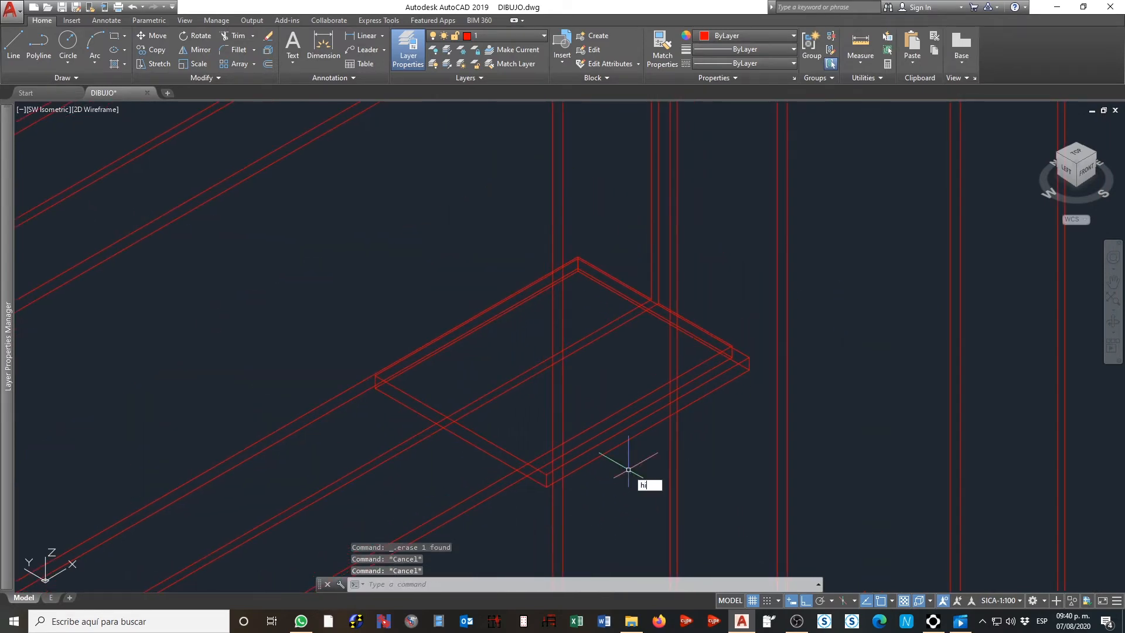
pyautogui.press('Return')
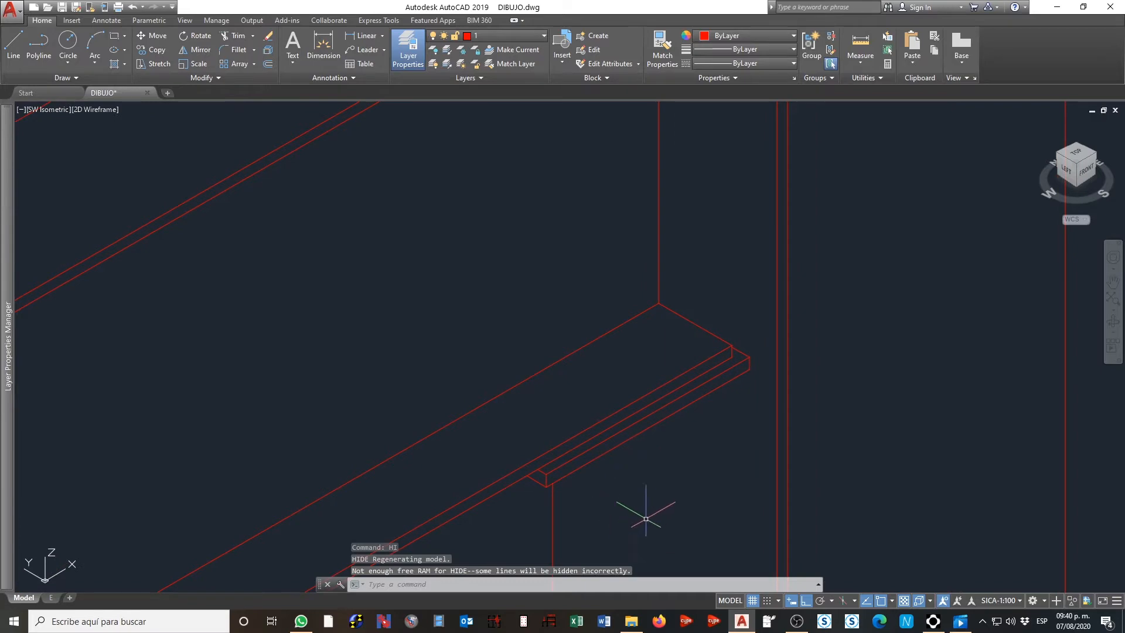
pyautogui.scroll(-3, 535, 469)
pyautogui.scroll(5, 535, 463)
pyautogui.write('hi')
pyautogui.press('Return')
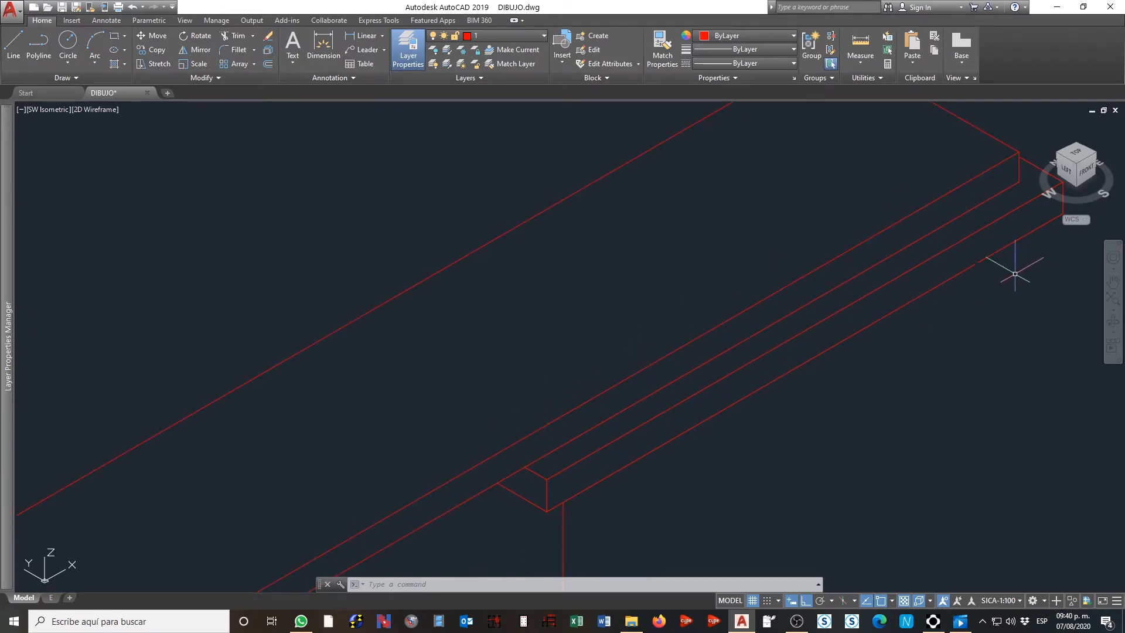
# - Delete the guide line across the upper plate's short end farthest from the column
pyautogui.scroll(4, 673, 422)
pyautogui.moveTo(691, 417); pyautogui.dragTo(714, 505, button='middle')
pyautogui.scroll(-2, 808, 404)
pyautogui.moveTo(801, 272); pyautogui.dragTo(774, 416, button='middle')
pyautogui.scroll(4, 819, 267)
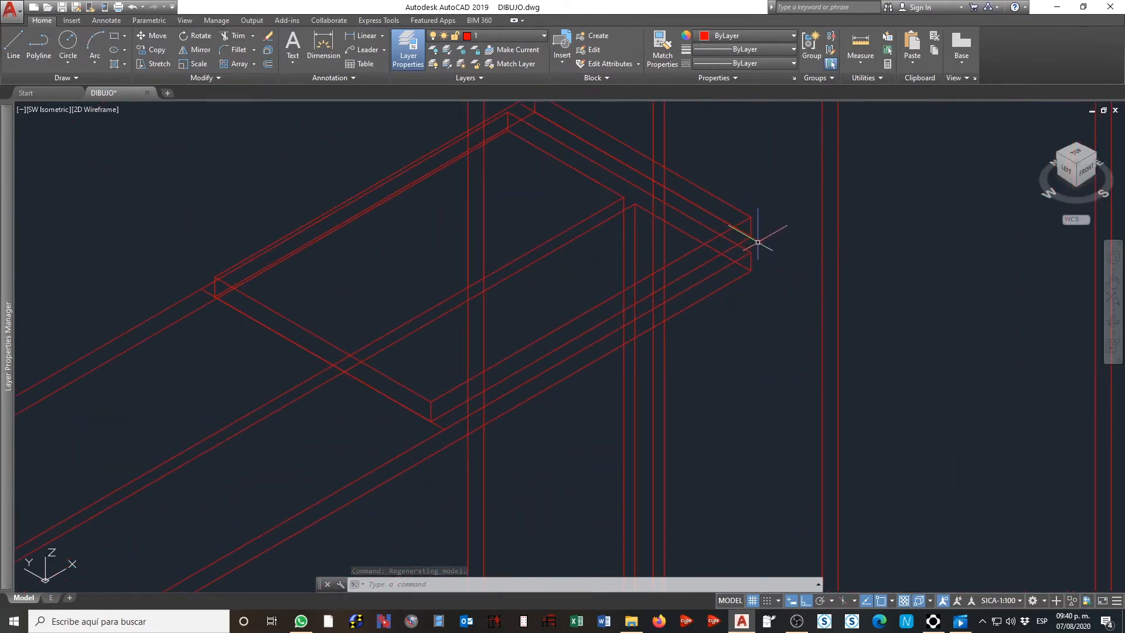
pyautogui.click(756, 239)
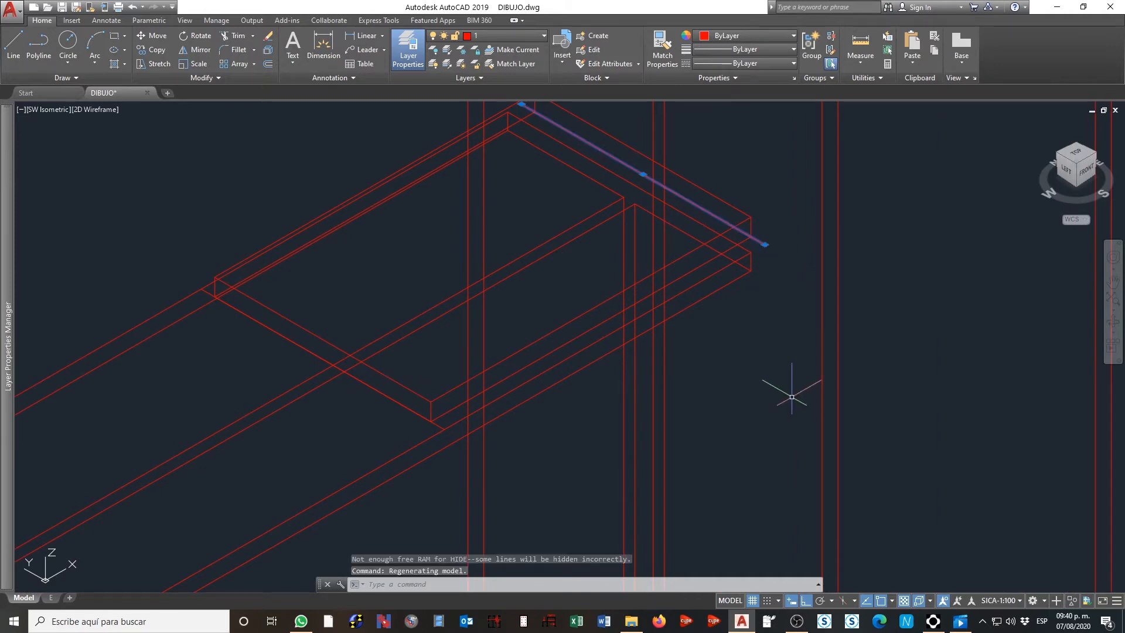
pyautogui.press('Escape')
pyautogui.click(204, 293)
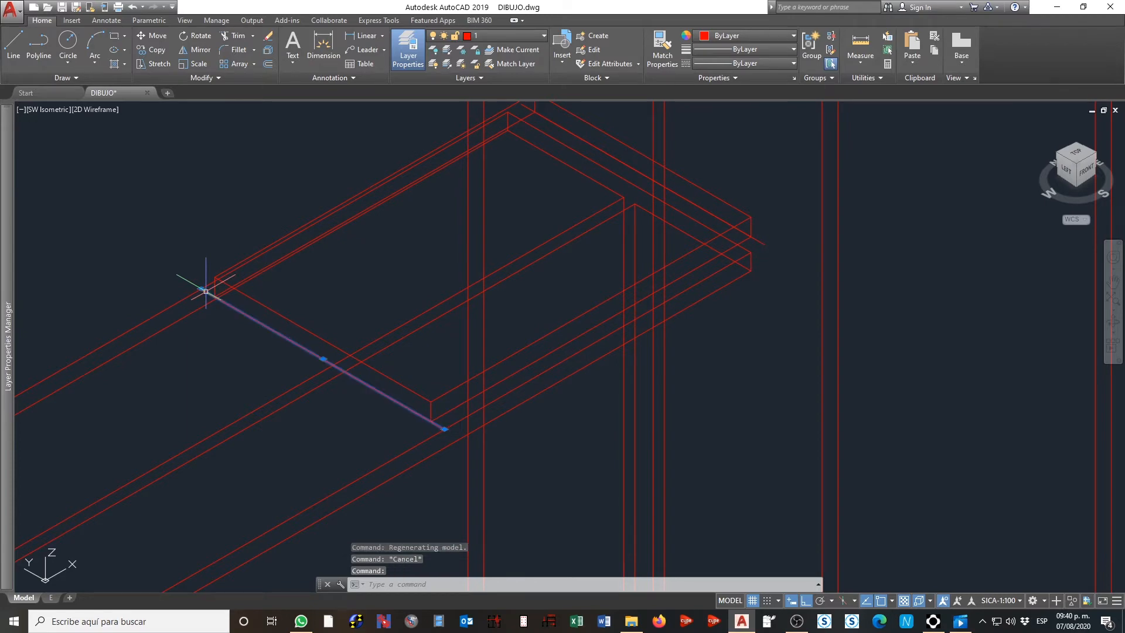
pyautogui.press('Delete')
# - Display the model with hidden lines removed to inspect the upper plate's corner at the column side
pyautogui.moveTo(612, 428); pyautogui.dragTo(500, 546, button='middle')
pyautogui.scroll(2, 655, 372)
pyautogui.moveTo(655, 371); pyautogui.dragTo(690, 375, button='middle')
pyautogui.press('Escape')
pyautogui.press('Escape')
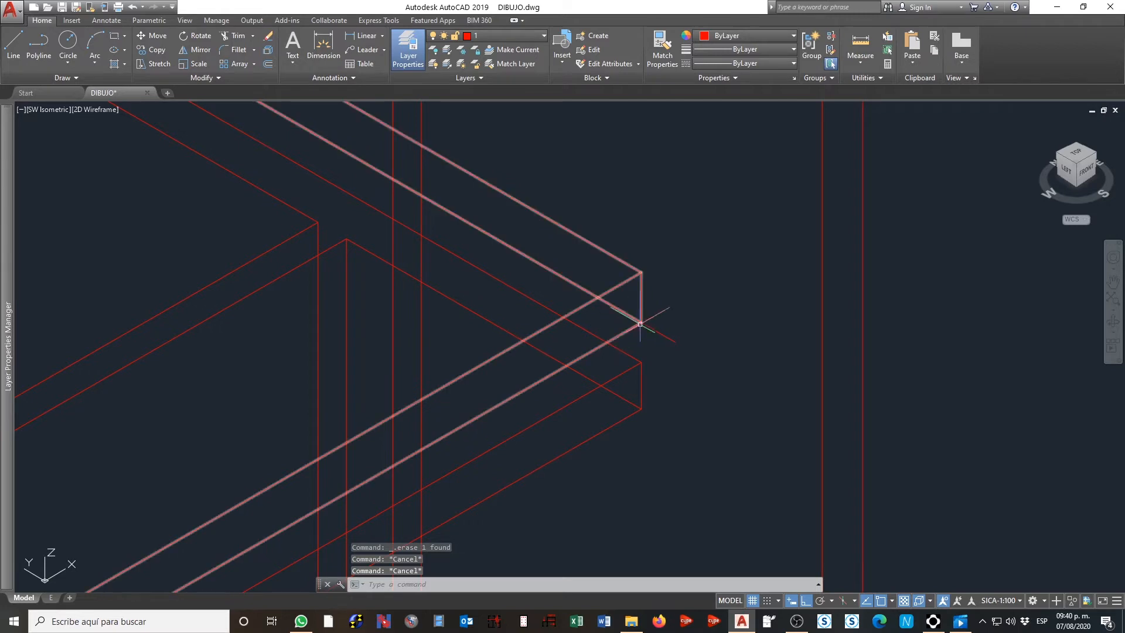
pyautogui.moveTo(621, 330); pyautogui.dragTo(631, 382, button='middle')
pyautogui.write('HI')
pyautogui.press('Return')
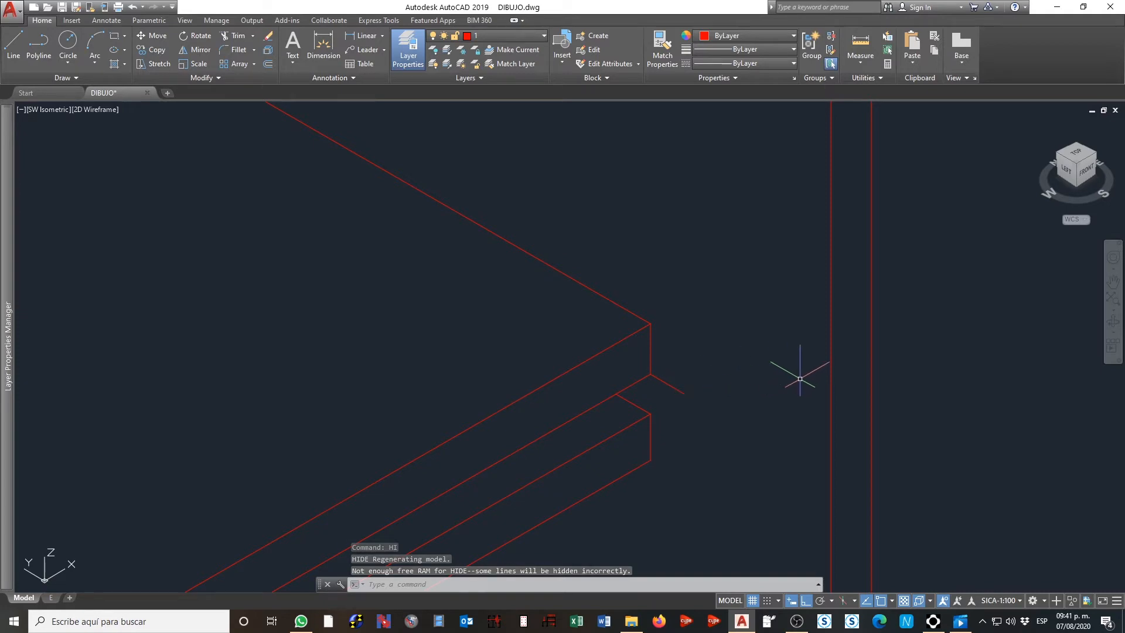
# - Switch to the front view and examine where the upper plate meets the column flange
pyautogui.click(1085, 170)
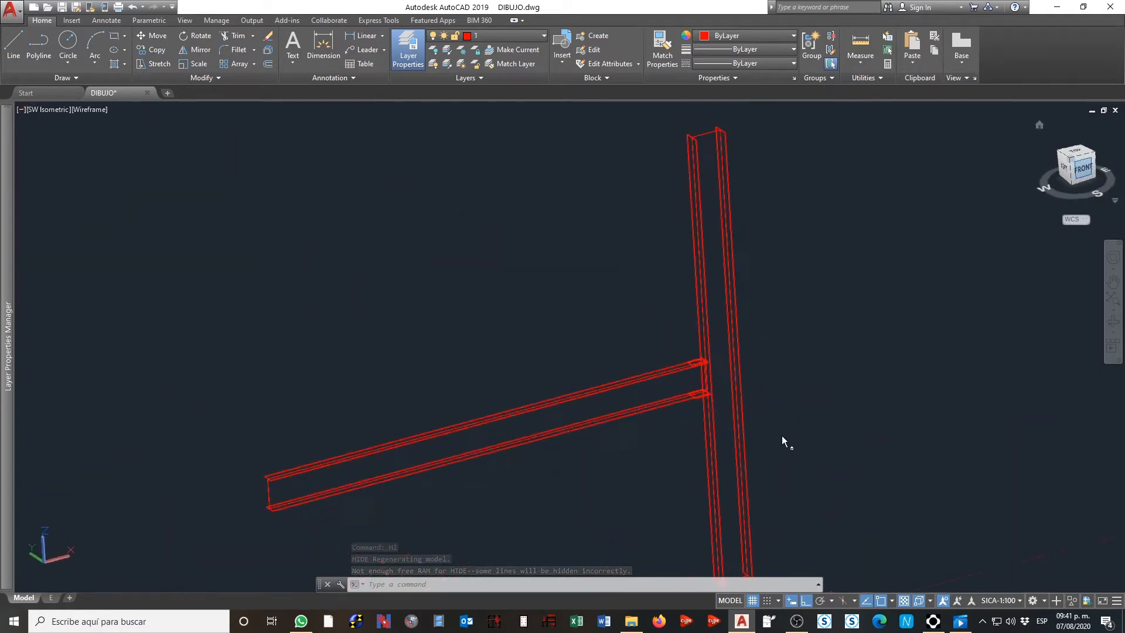
pyautogui.scroll(5, 658, 387)
pyautogui.write('hi')
pyautogui.press('Return')
pyautogui.scroll(8, 627, 280)
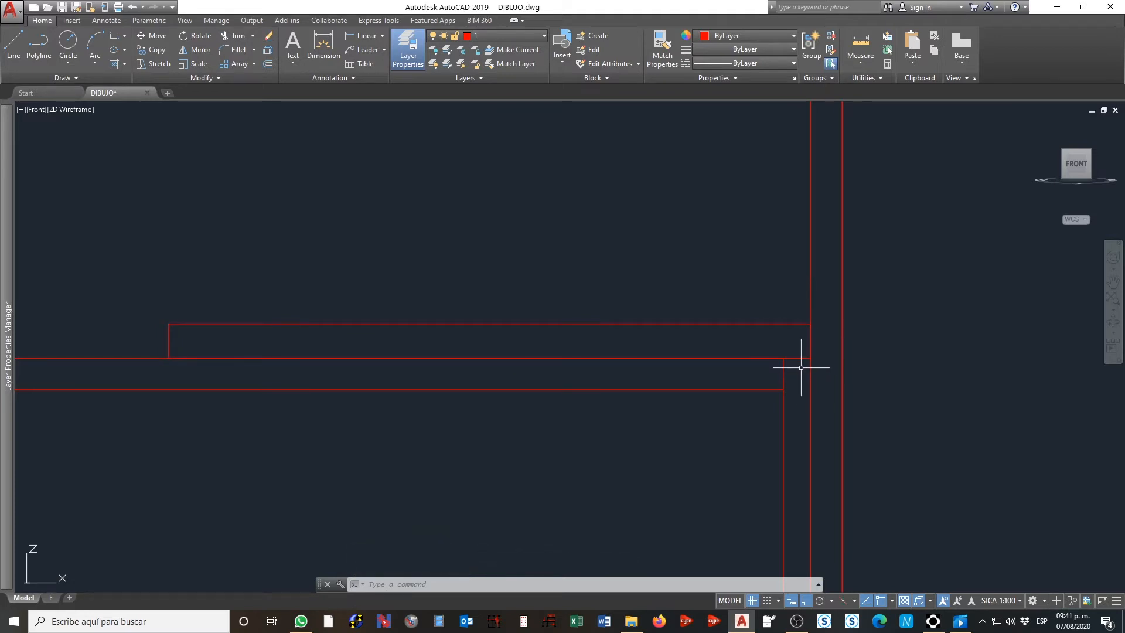
pyautogui.press('Escape')
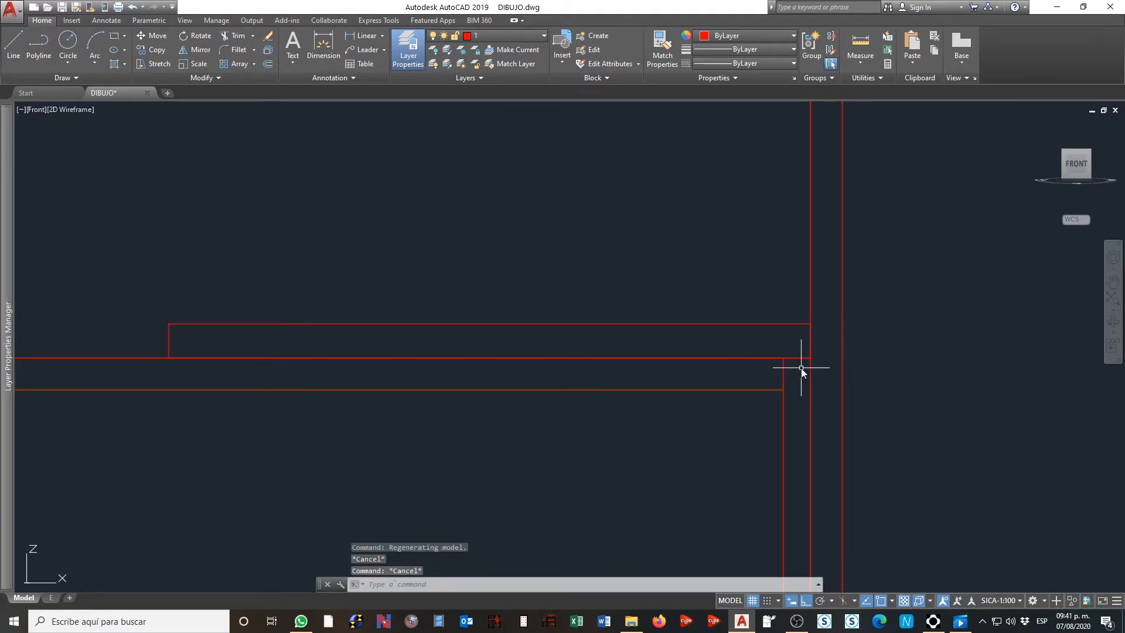
pyautogui.write('l')
pyautogui.press('Return')
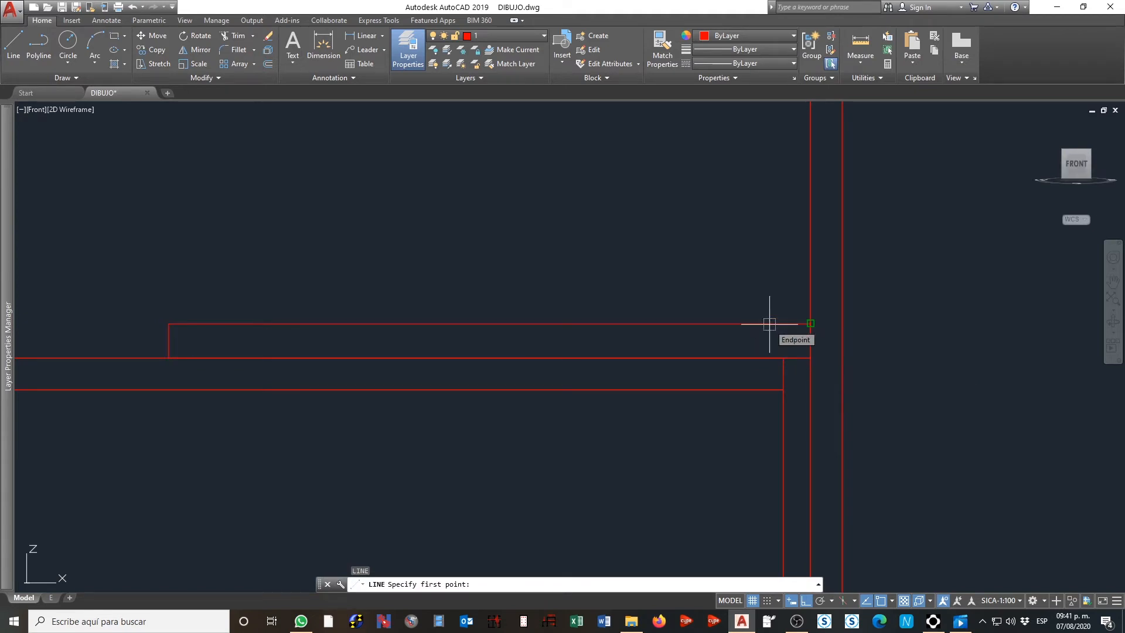
pyautogui.press('Escape')
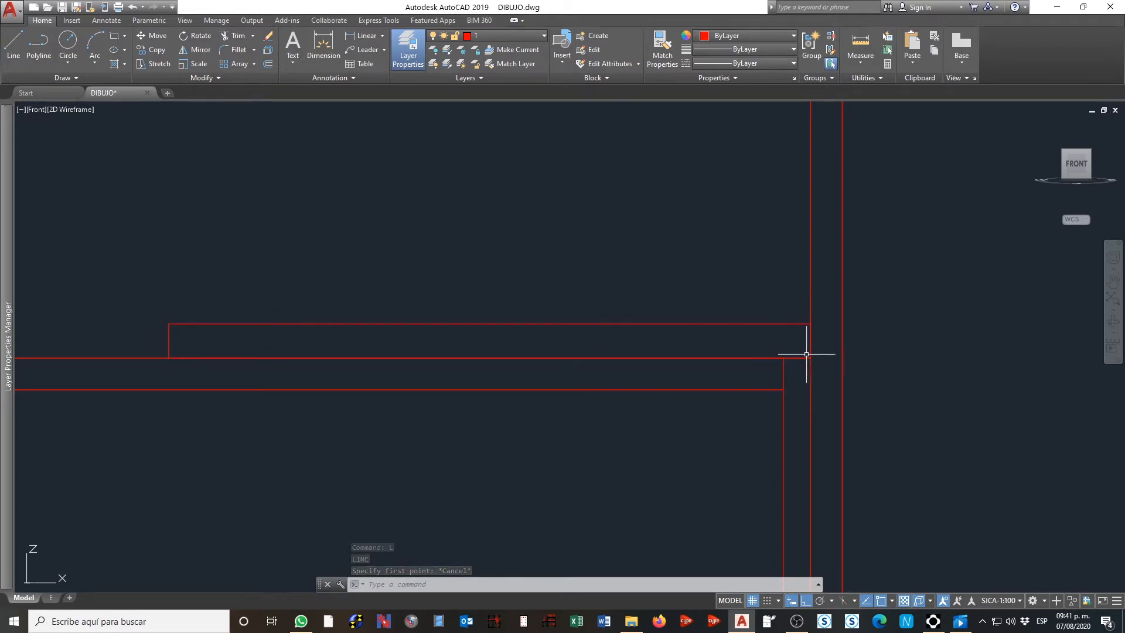
# - Examine in the front view where the lower plate meets the column flange
pyautogui.moveTo(803, 381); pyautogui.dragTo(776, 184, button='middle')
pyautogui.moveTo(806, 455); pyautogui.dragTo(806, 452, button='middle')
pyautogui.scroll(-2, 806, 452)
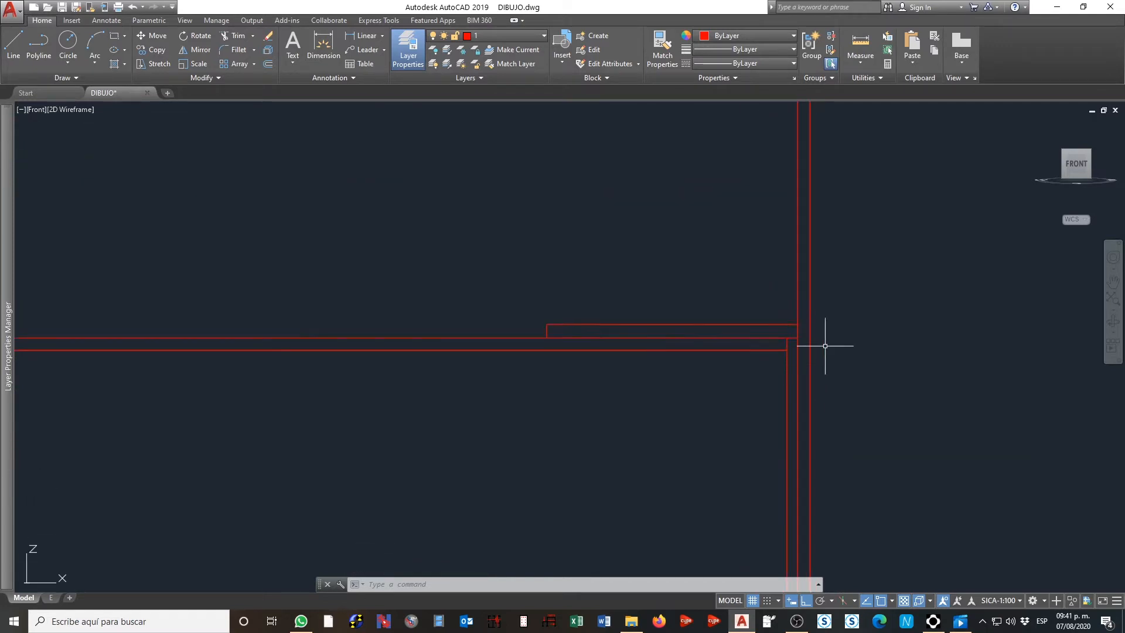
pyautogui.moveTo(840, 503)
pyautogui.mouseDown(button='middle')
pyautogui.moveTo(791, 377)
pyautogui.moveTo(762, 234)
pyautogui.mouseUp(button='middle')
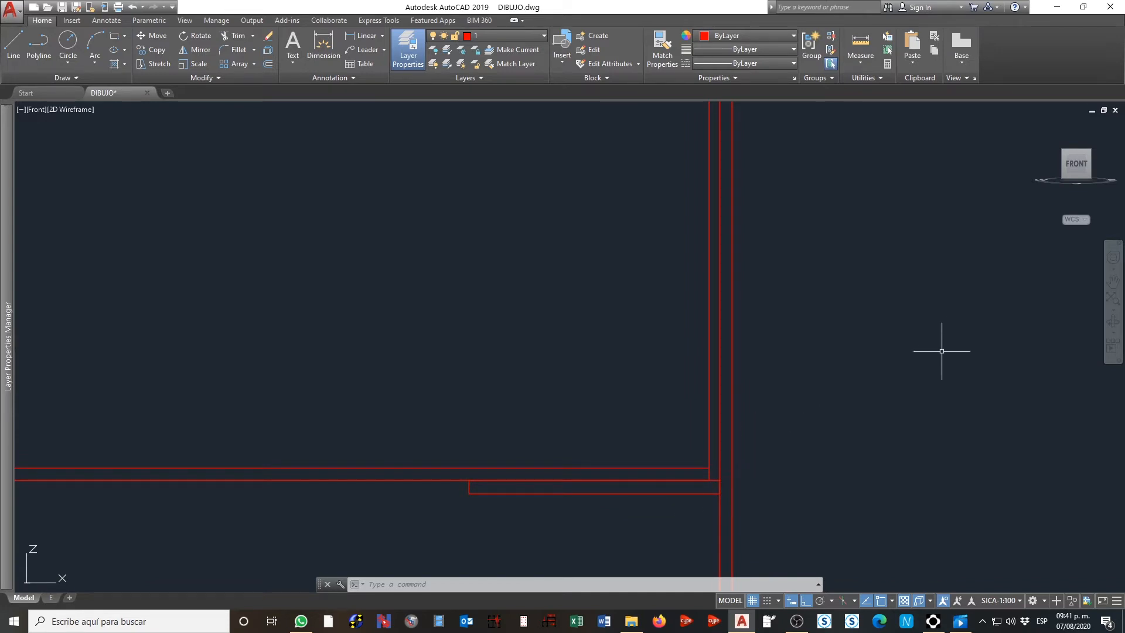
# - Return to the SW isometric view and align the UCS to the upper plate's long side face near the column
pyautogui.moveTo(1067, 150)
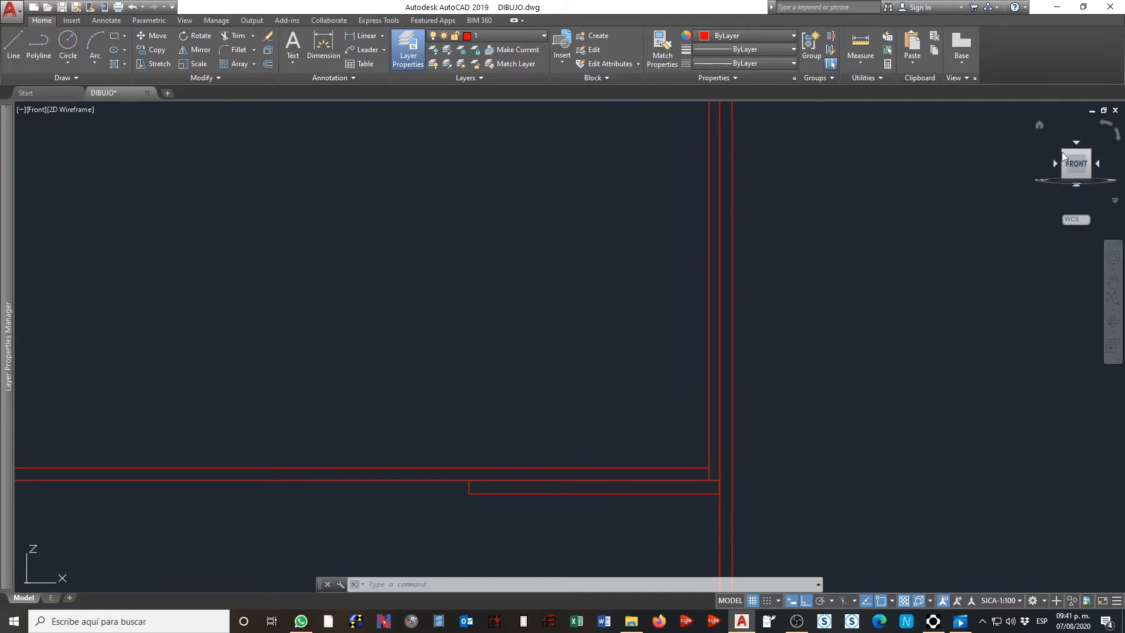
pyautogui.click(1062, 153)
pyautogui.scroll(6, 804, 391)
pyautogui.click(849, 315)
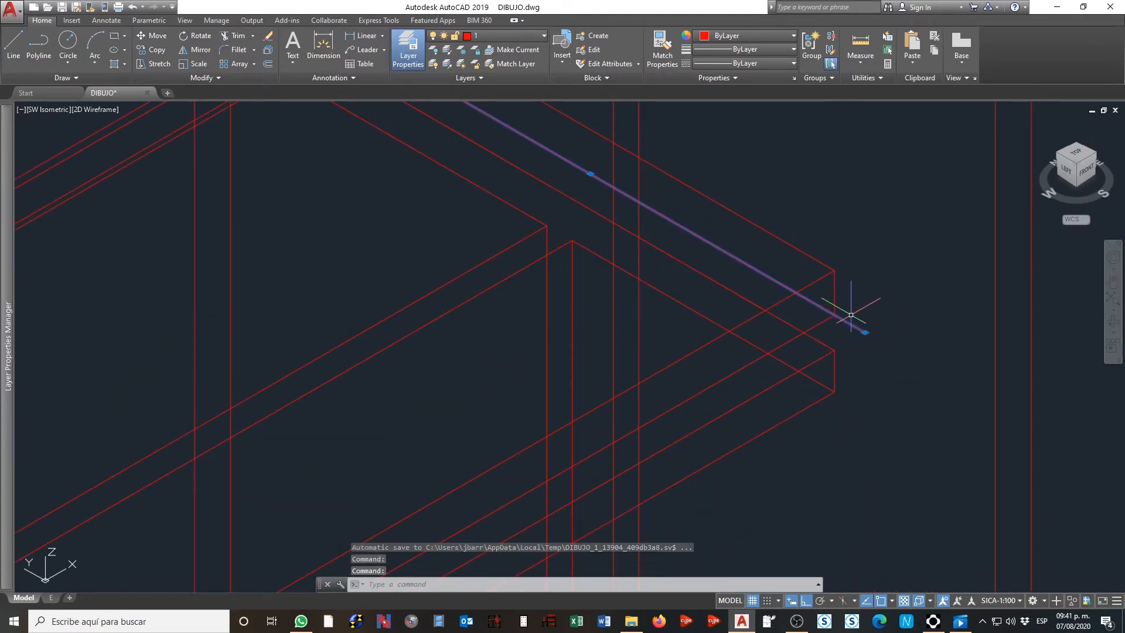
pyautogui.scroll(4, 849, 315)
pyautogui.press('Escape')
pyautogui.write('ucs')
pyautogui.press('Return')
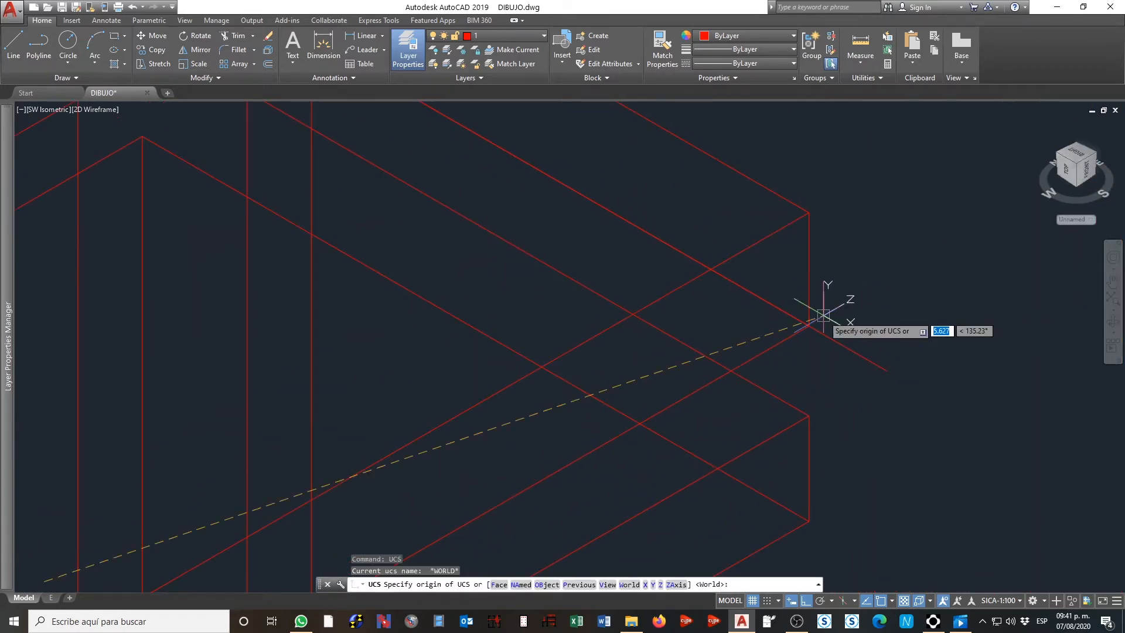
pyautogui.write('f')
pyautogui.press('Return')
pyautogui.click(786, 274)
pyautogui.press('Return')
pyautogui.press('Escape')
pyautogui.press('Escape')
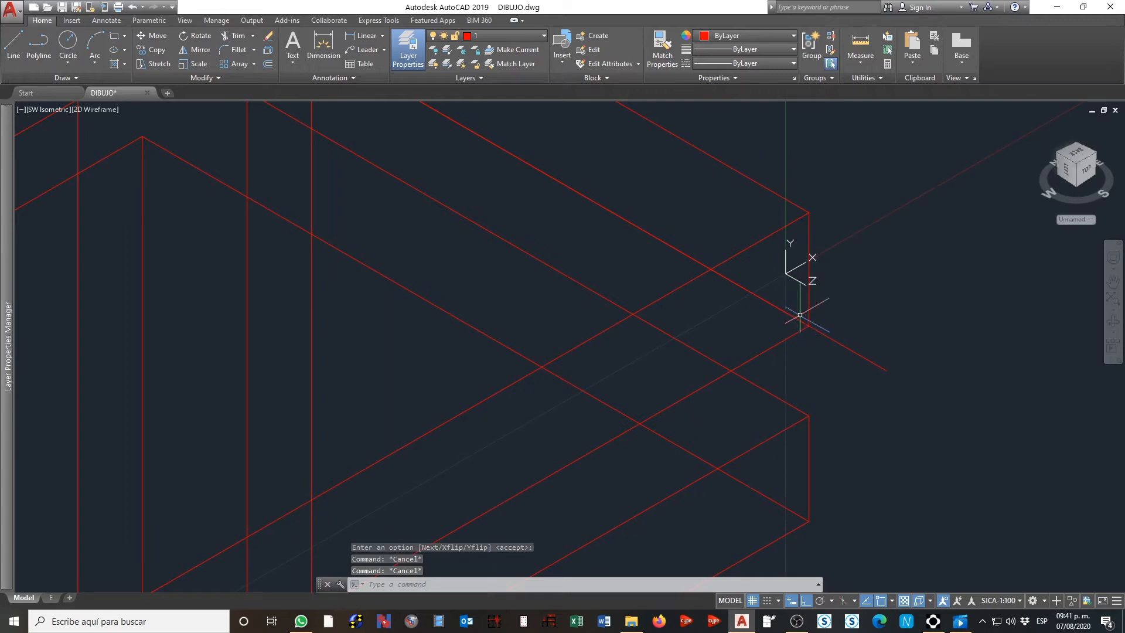
pyautogui.write('l')
pyautogui.press('Return')
pyautogui.click(809, 326)
pyautogui.click(809, 214)
pyautogui.press('Escape')
pyautogui.press('Escape')
pyautogui.press('Escape')
pyautogui.click(779, 179)
pyautogui.click(873, 343)
pyautogui.press('Delete')
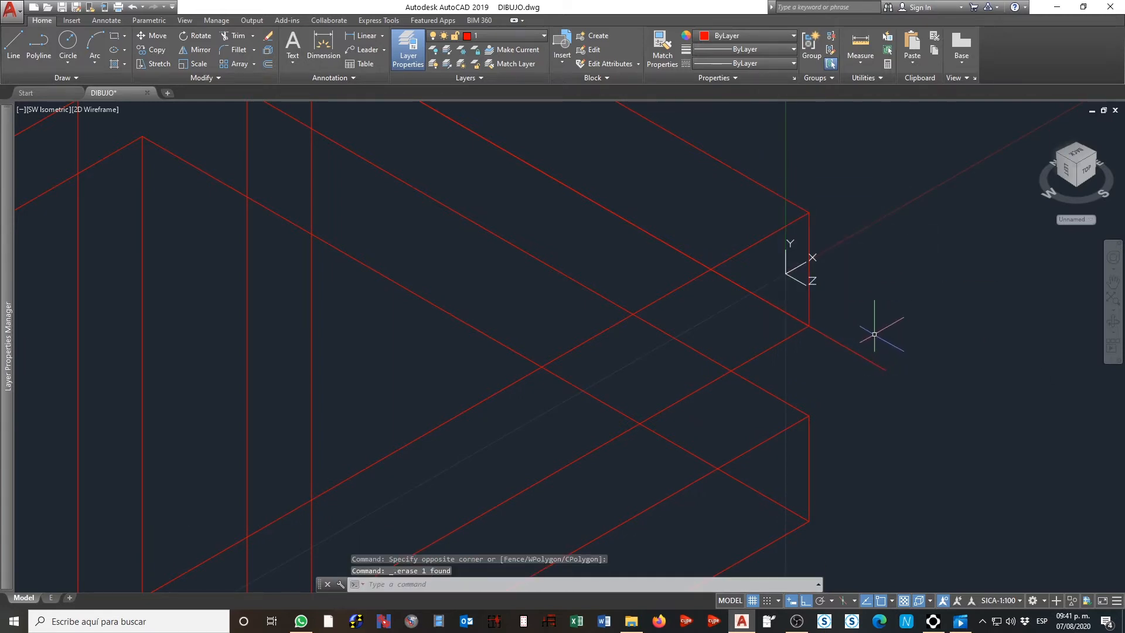
pyautogui.write('c')
pyautogui.press('Return')
pyautogui.click(810, 326)
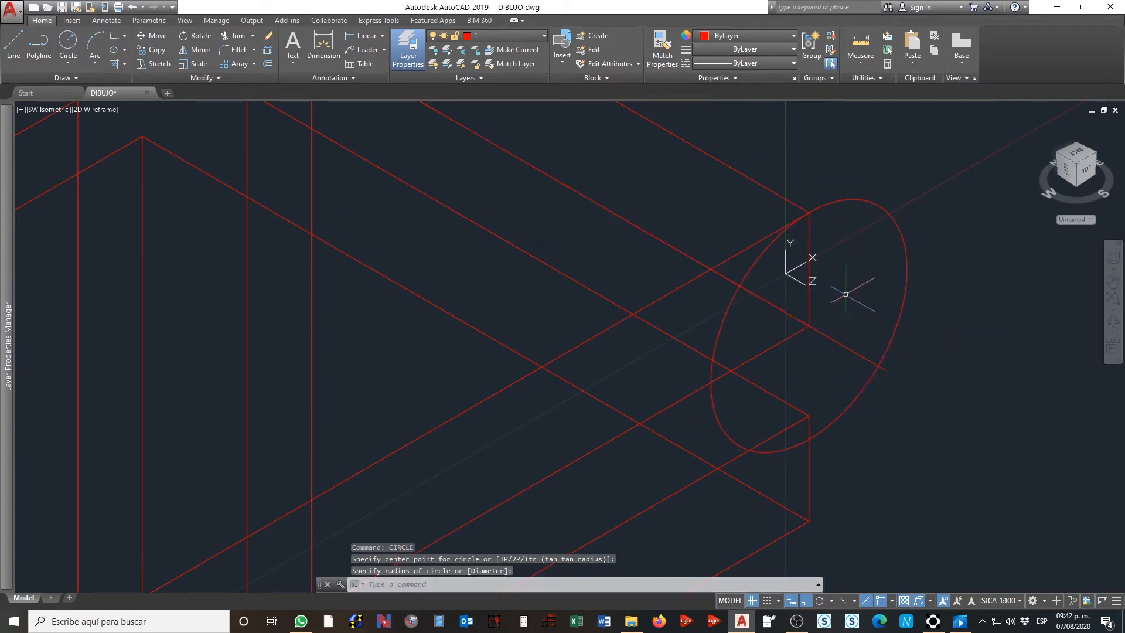
pyautogui.press('e')
pyautogui.press('Return')
pyautogui.click(946, 254)
pyautogui.click(821, 223)
pyautogui.press('Return')
# - Draw a circle centred on the upper plate's top column-side corner, with its radius reaching the corner directly below
pyautogui.press('c')
pyautogui.press('Return')
pyautogui.click(809, 213)
pyautogui.click(809, 326)
# - Draw a diagonal line from the upper plate's bottom column-side corner to the circle's quadrant on the plate's top edge
pyautogui.press('l')
pyautogui.press('Return')
pyautogui.click(809, 326)
pyautogui.write('int')
pyautogui.press('Return')
pyautogui.press('Escape')
pyautogui.keyDown('shift'); pyautogui.moveTo(917, 282); pyautogui.dragTo(772, 338, button='middle'); pyautogui.keyUp('shift')
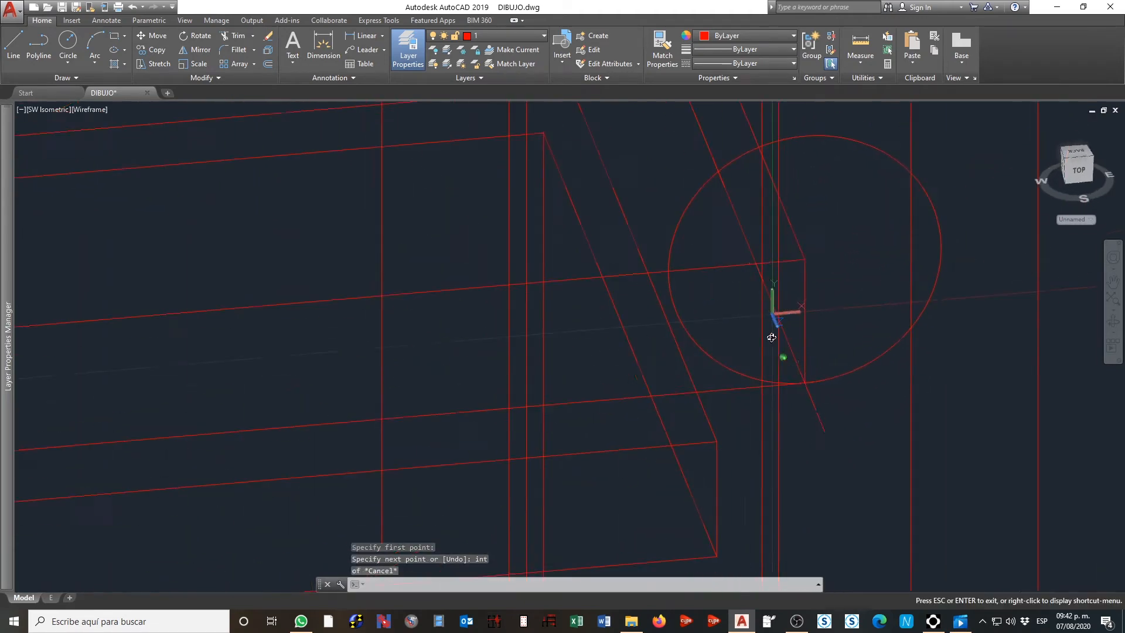
pyautogui.write('l')
pyautogui.press('Return')
pyautogui.click(804, 384)
pyautogui.write('quad')
pyautogui.press('Return')
pyautogui.click(670, 274)
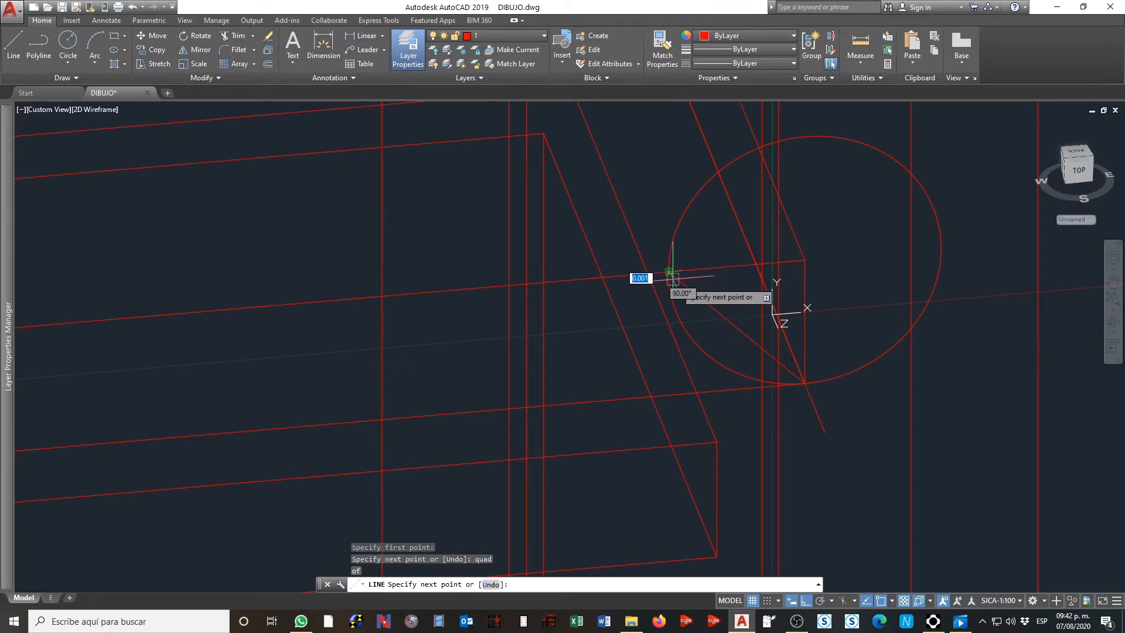
pyautogui.press('Escape')
pyautogui.press('Escape')
pyautogui.press('Escape')
# - Trace a closed triangular polyline through the circle's quadrant and the upper plate's two column-side corners as the bevel profile
pyautogui.moveTo(767, 323); pyautogui.dragTo(798, 353, button='middle')
pyautogui.write('pl')
pyautogui.press('Return')
pyautogui.click(702, 304)
pyautogui.click(836, 293)
pyautogui.click(837, 413)
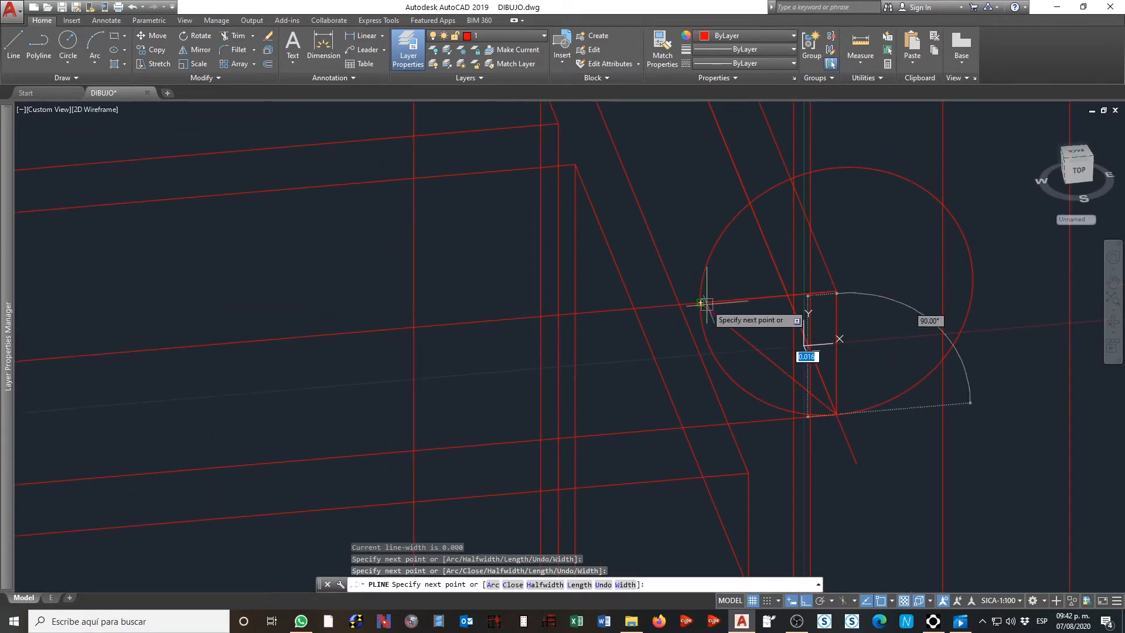
pyautogui.click(704, 304)
pyautogui.press('Escape')
# - Copy the triangular bevel profile to the matching column-side corner of the lower plate
pyautogui.scroll(-2, 890, 417)
pyautogui.moveTo(894, 441); pyautogui.dragTo(800, 290, button='middle')
pyautogui.scroll(-2, 869, 441)
pyautogui.write('co')
pyautogui.press('Return')
pyautogui.click(774, 279)
pyautogui.press('Return')
pyautogui.click(801, 300)
pyautogui.scroll(-4, 802, 300)
pyautogui.scroll(4, 726, 434)
pyautogui.click(752, 434)
pyautogui.press('Escape')
# - Extrude the triangular profile on the lower plate across the plate's width
pyautogui.write('e')
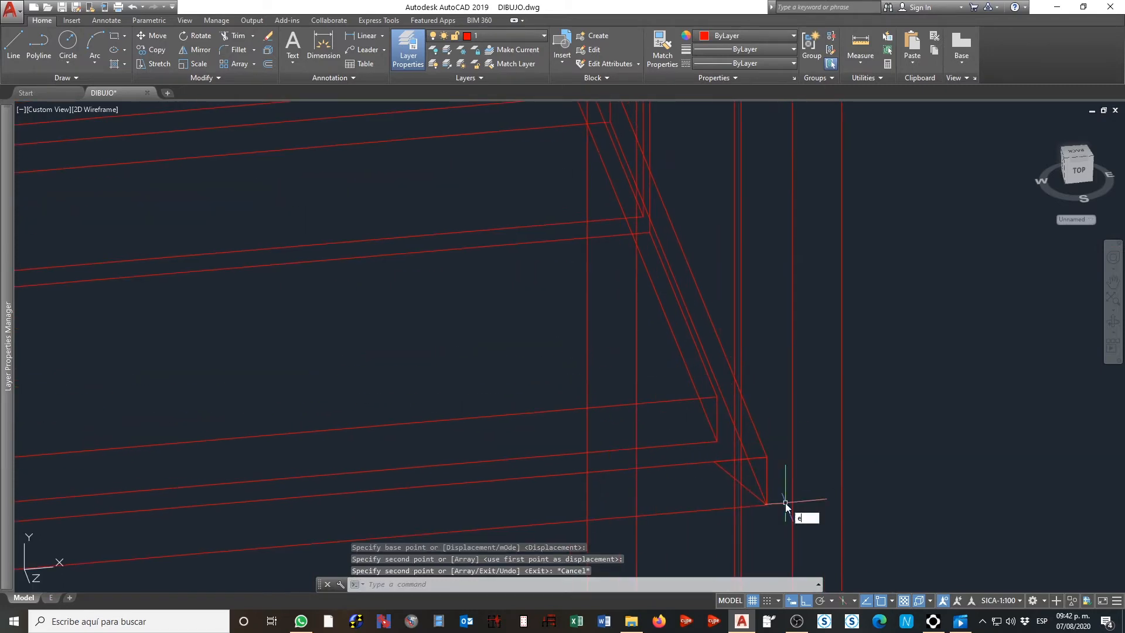
pyautogui.write('xt')
pyautogui.press('Return')
pyautogui.click(743, 485)
pyautogui.rightClick(767, 455)
pyautogui.click(776, 464)
pyautogui.moveTo(651, 117); pyautogui.dragTo(677, 366, button='middle')
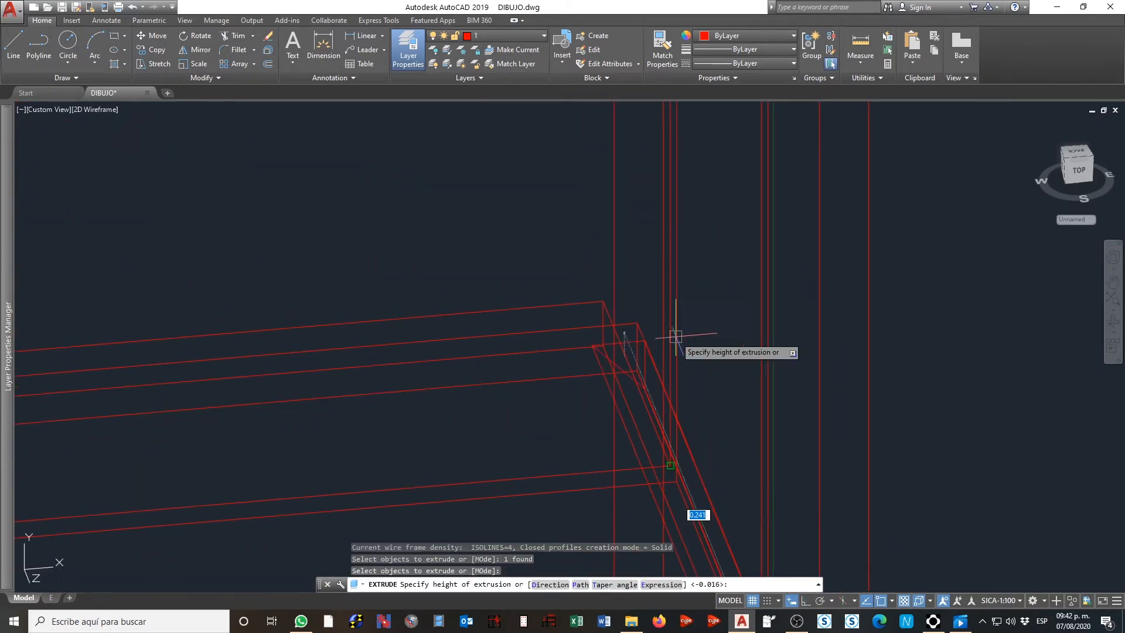
pyautogui.click(676, 336)
pyautogui.press('Escape')
# - Extrude the triangular profile on the upper plate across the plate's width
pyautogui.scroll(-2, 694, 422)
pyautogui.moveTo(712, 492); pyautogui.dragTo(682, 337, button='middle')
pyautogui.scroll(4, 711, 353)
pyautogui.press('Return')
pyautogui.click(689, 318)
pyautogui.rightClick(718, 313)
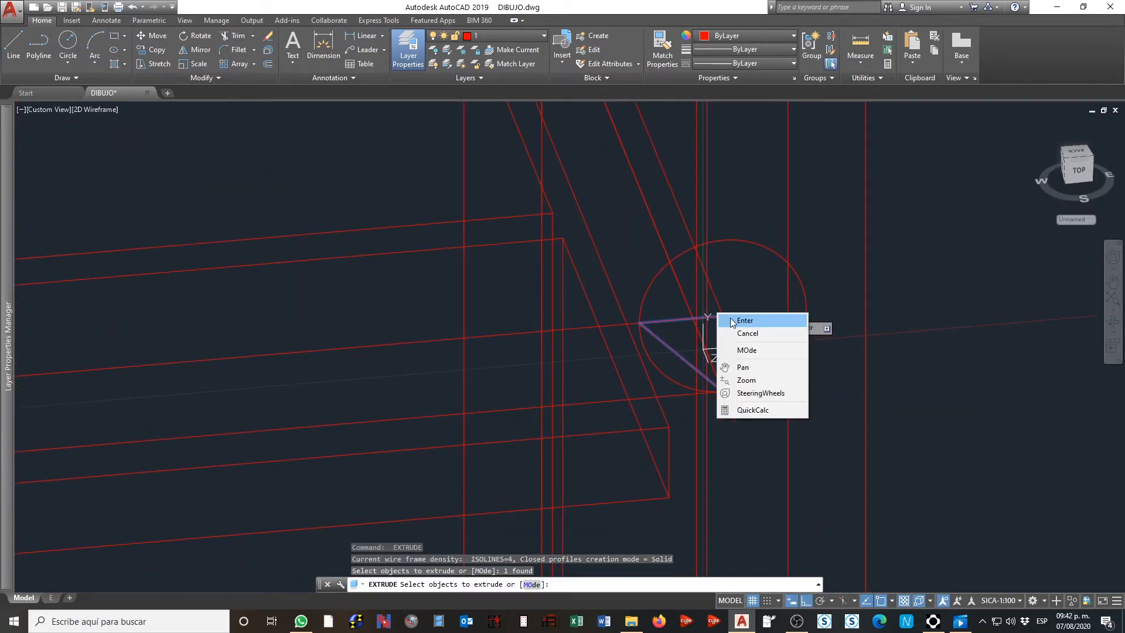
pyautogui.click(731, 321)
pyautogui.moveTo(660, 119); pyautogui.dragTo(729, 454, button='middle')
pyautogui.click(594, 174)
pyautogui.press('Escape')
# - Delete the construction circle at the upper plate's corner
pyautogui.scroll(-4, 604, 193)
pyautogui.click(690, 230)
pyautogui.press('Delete')
pyautogui.write('extrud')
pyautogui.press('Return')
pyautogui.press('Escape')
pyautogui.press('Escape')
pyautogui.scroll(5, 667, 356)
pyautogui.press('Escape')
# - Subtract the extruded triangular prism from the upper plate to bevel its column-side end
pyautogui.write('su')
pyautogui.press('Return')
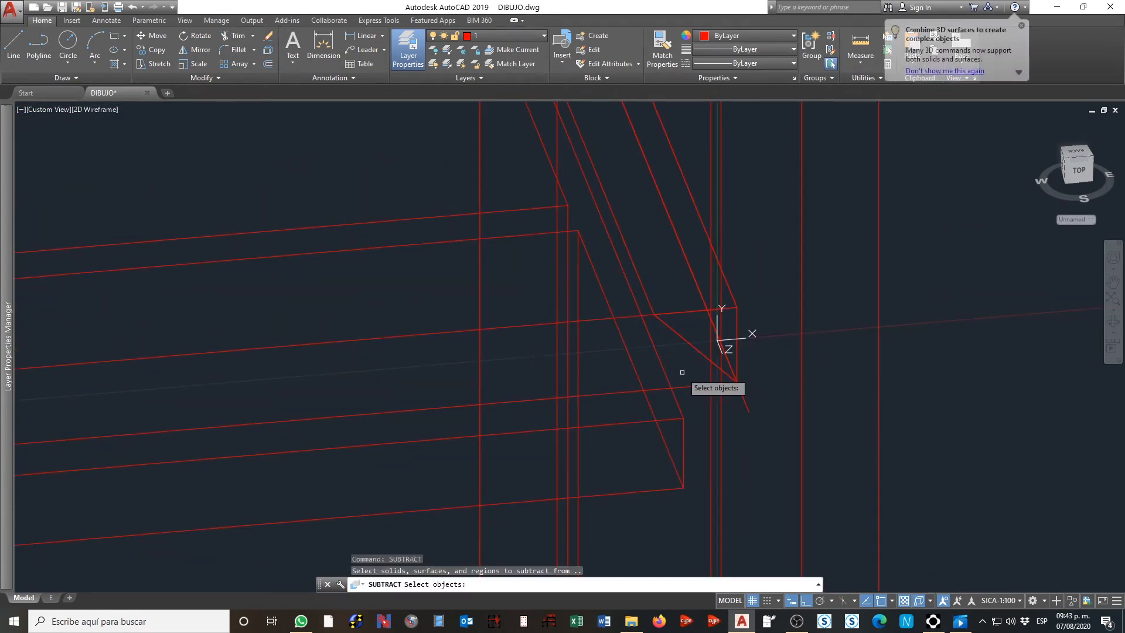
pyautogui.click(690, 386)
pyautogui.press('Return')
pyautogui.click(689, 343)
pyautogui.press('Return')
# - Subtract the extruded triangular prism from the lower plate to bevel its column-side end
pyautogui.scroll(-4, 690, 364)
pyautogui.moveTo(706, 577); pyautogui.dragTo(637, 176, button='middle')
pyautogui.moveTo(636, 492); pyautogui.dragTo(592, 144, button='middle')
pyautogui.moveTo(588, 528); pyautogui.dragTo(600, 276, button='middle')
pyautogui.scroll(4, 610, 395)
pyautogui.press('Escape')
pyautogui.press('Escape')
pyautogui.write('su')
pyautogui.press('Return')
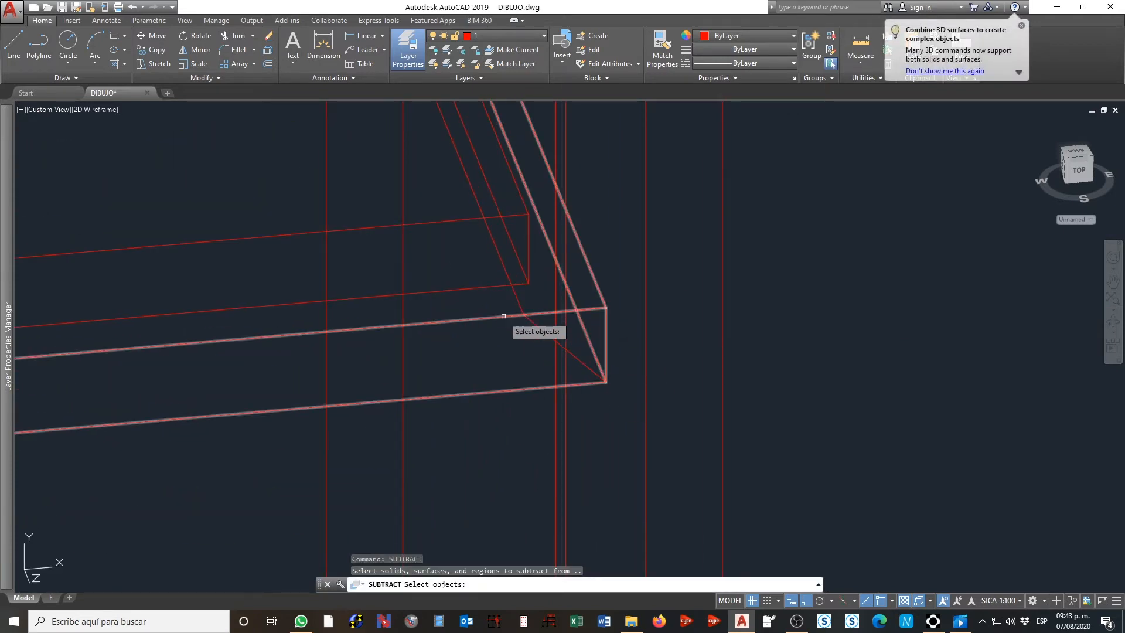
pyautogui.click(503, 311)
pyautogui.press('Escape')
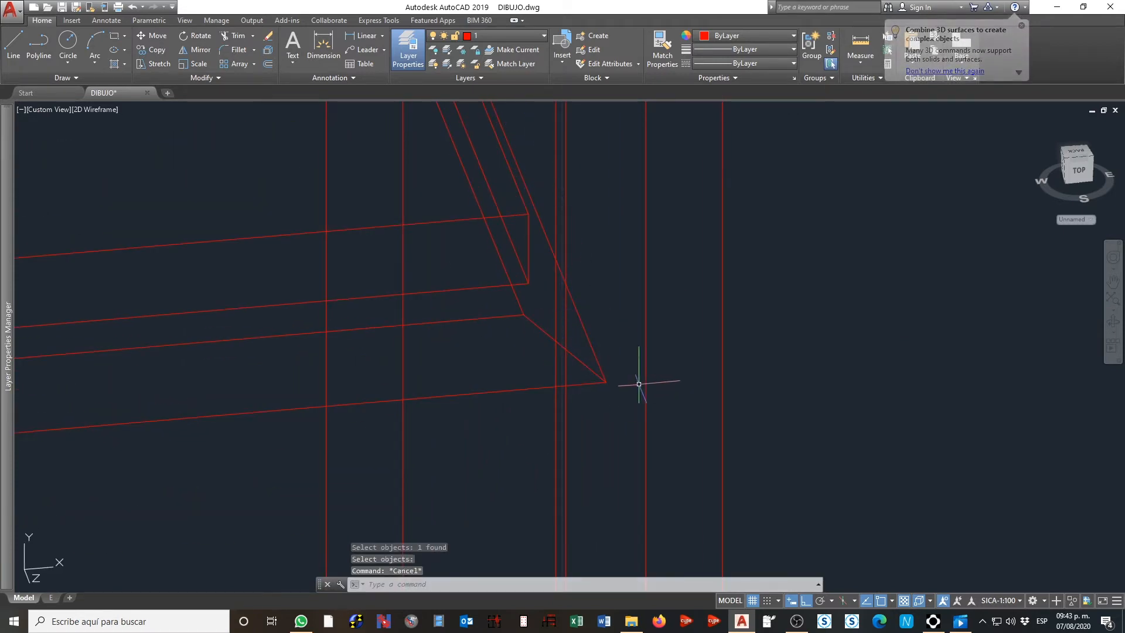
# - Delete the leftover construction lines at the upper plate's bevel in the front view
pyautogui.keyDown('shift'); pyautogui.moveTo(639, 384); pyautogui.dragTo(773, 306, button='middle'); pyautogui.keyUp('shift')
pyautogui.click(1077, 171)
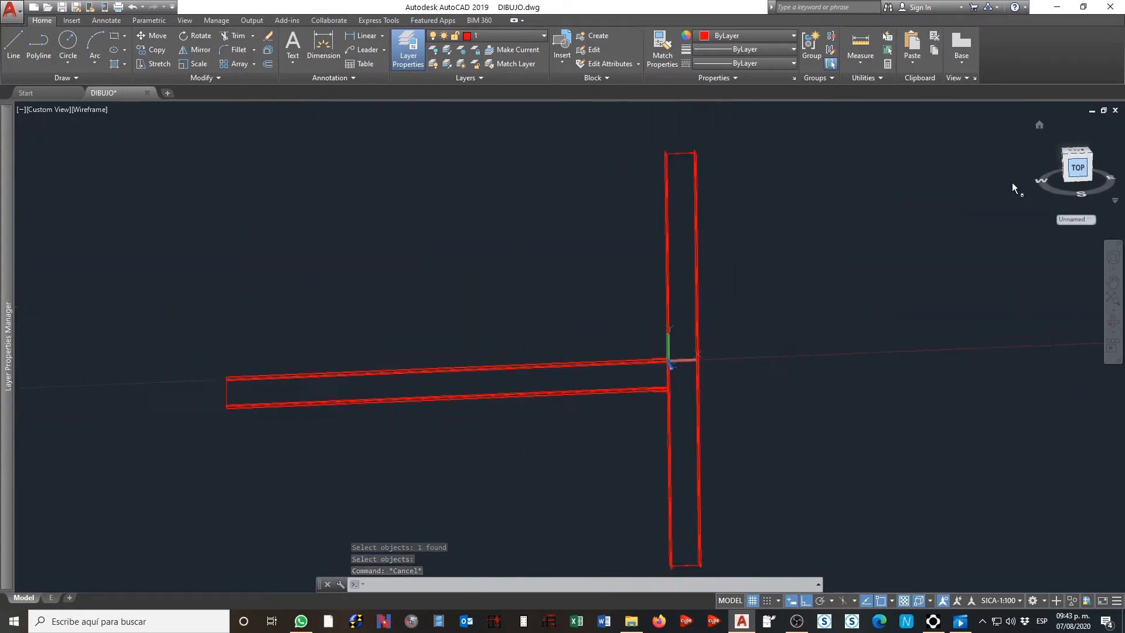
pyautogui.scroll(5, 657, 336)
pyautogui.moveTo(665, 381); pyautogui.dragTo(666, 304, button='middle')
pyautogui.scroll(4, 660, 308)
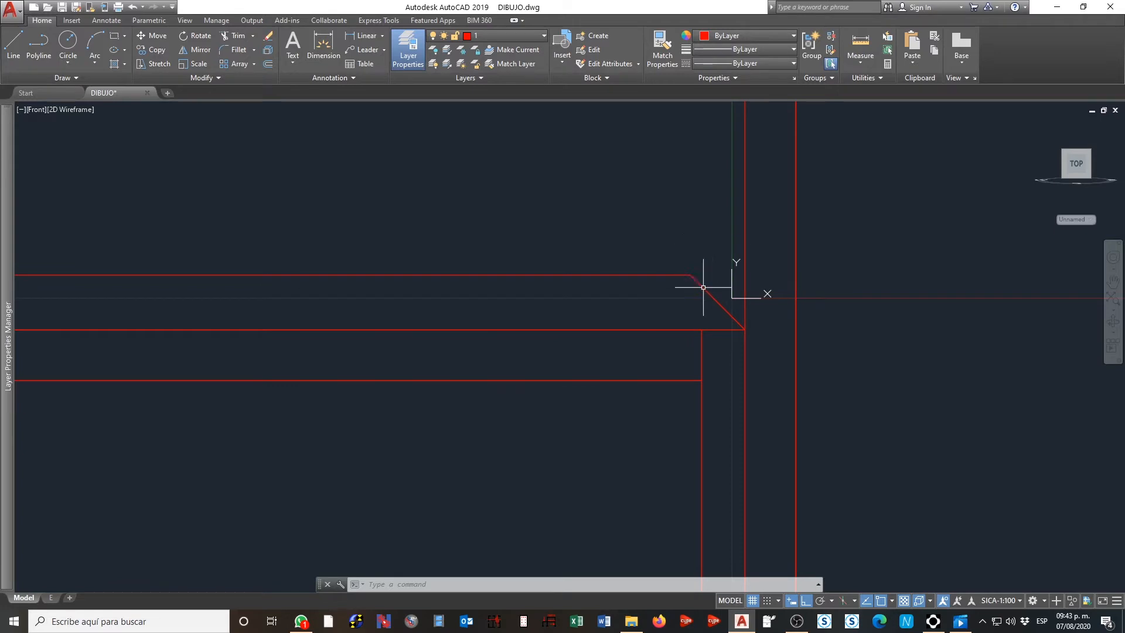
pyautogui.moveTo(696, 244)
pyautogui.mouseDown(button='middle')
pyautogui.moveTo(677, 252)
pyautogui.moveTo(820, 249)
pyautogui.mouseUp(button='middle')
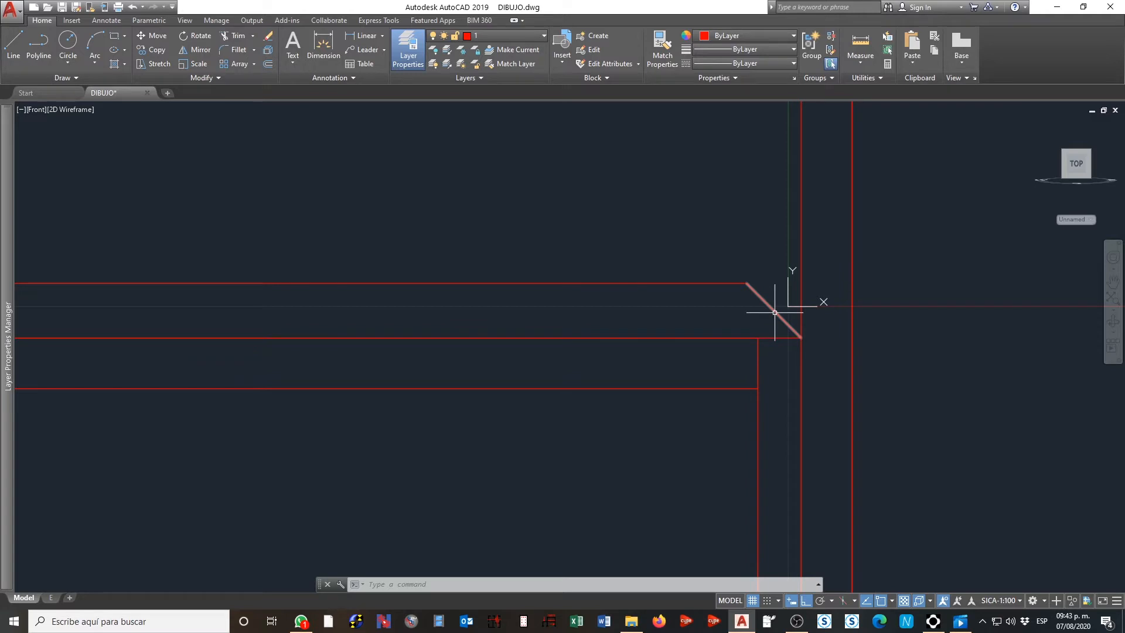
pyautogui.click(698, 201)
pyautogui.click(911, 394)
pyautogui.press('Delete')
# - Check the lower plate's bevelled end for leftover construction lines with a selection window
pyautogui.scroll(-5, 916, 466)
pyautogui.click(619, 255)
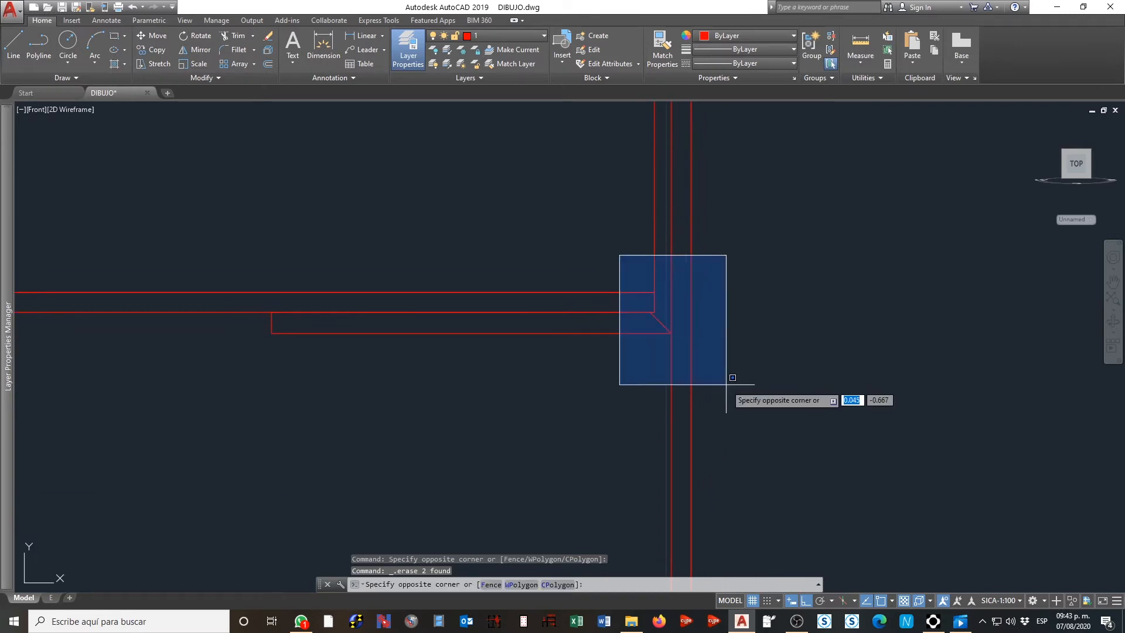
pyautogui.click(725, 383)
pyautogui.scroll(-4, 728, 378)
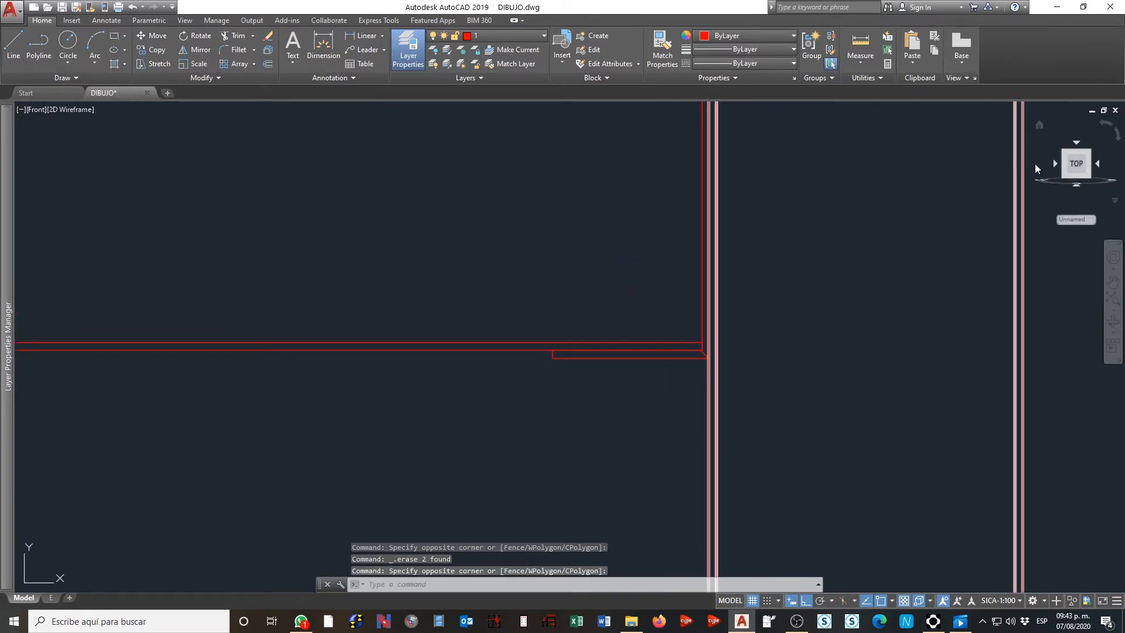
# - Restore the World coordinate system and return the model to the south-west isometric view
pyautogui.click(1064, 150)
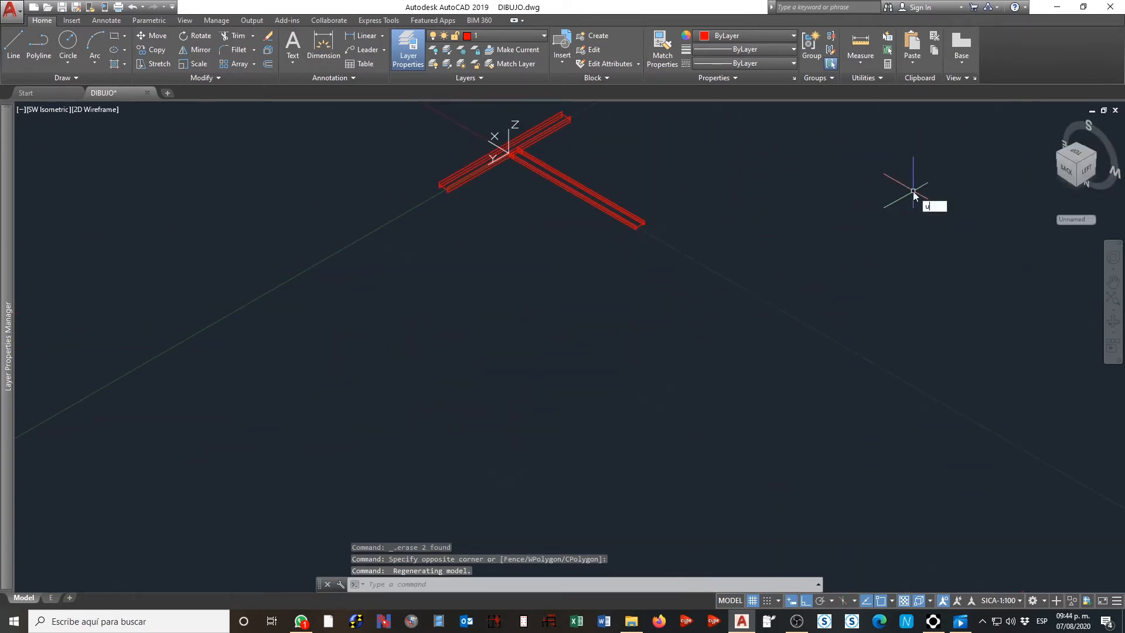
pyautogui.write('ucs')
pyautogui.press('Return')
pyautogui.write('w')
pyautogui.press('Return')
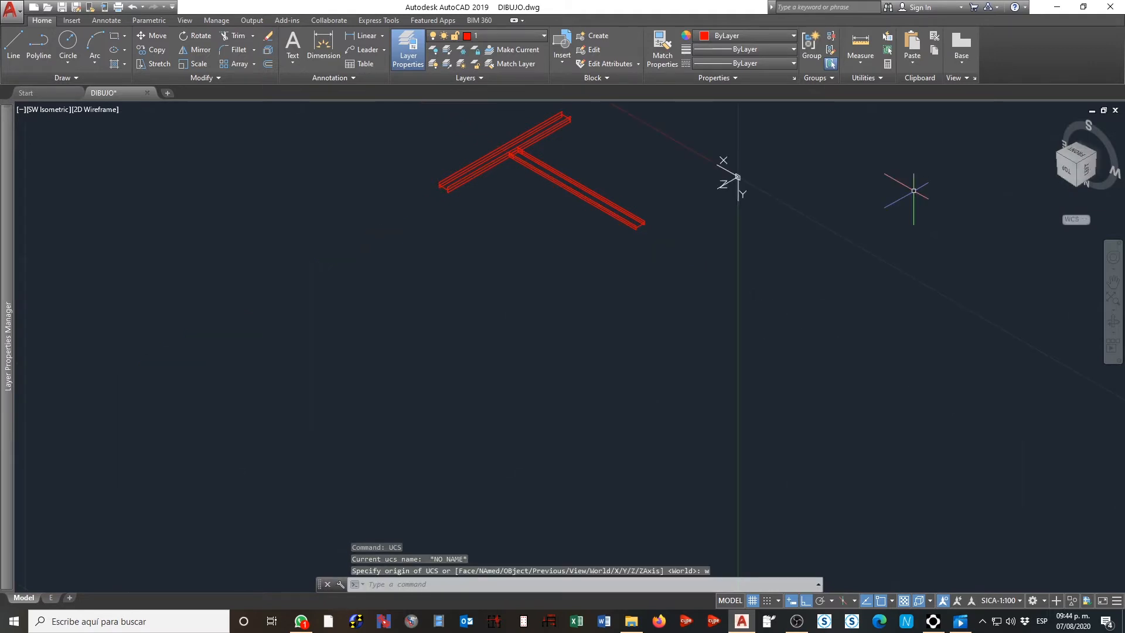
pyautogui.click(1083, 170)
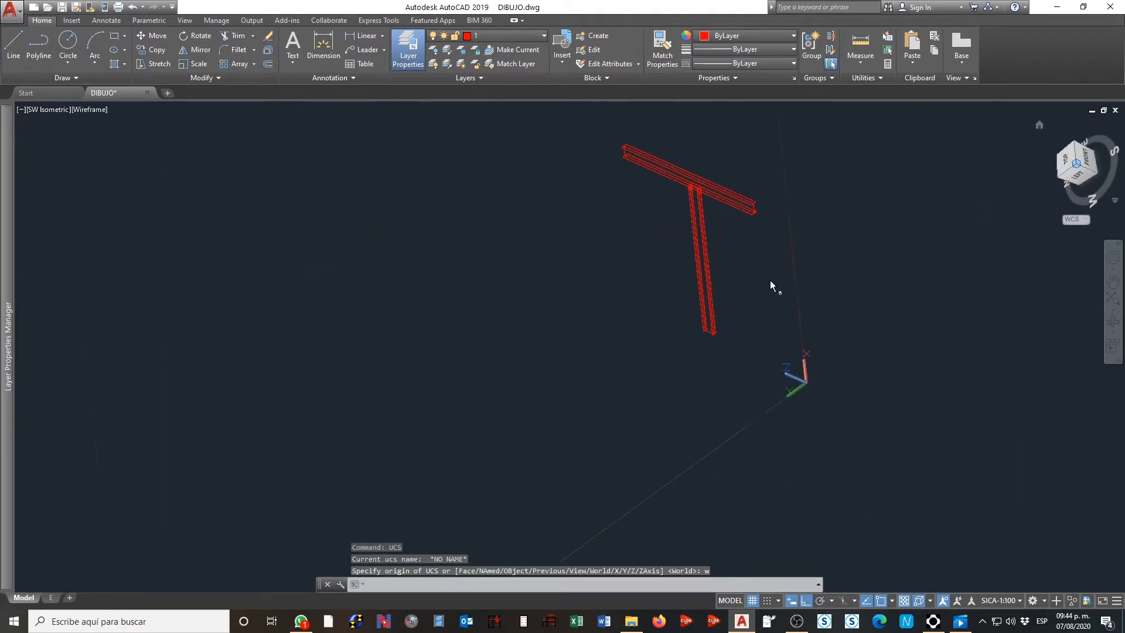
# - Examine both bevelled plates at the beam-to-column joint, first with hidden lines removed and then from an orbited view
pyautogui.scroll(6, 829, 269)
pyautogui.scroll(2, 866, 339)
pyautogui.write('hi')
pyautogui.press('Return')
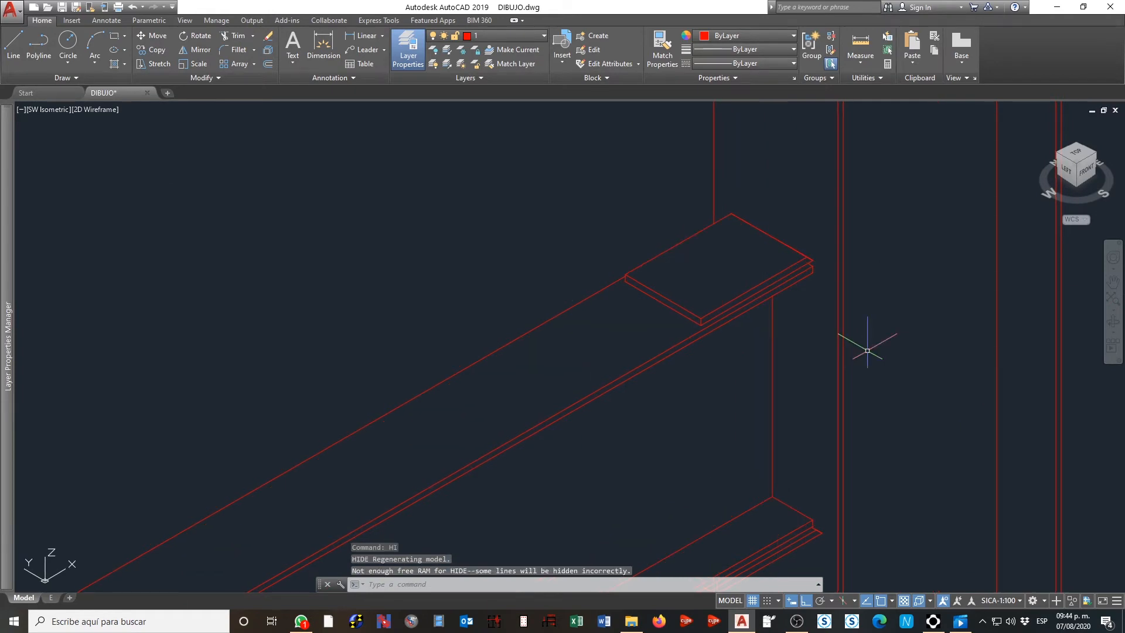
pyautogui.keyDown('shift'); pyautogui.moveTo(859, 359); pyautogui.dragTo(831, 394, button='middle'); pyautogui.keyUp('shift')
pyautogui.keyDown('shift'); pyautogui.moveTo(773, 369); pyautogui.dragTo(763, 196, button='middle'); pyautogui.keyUp('shift')
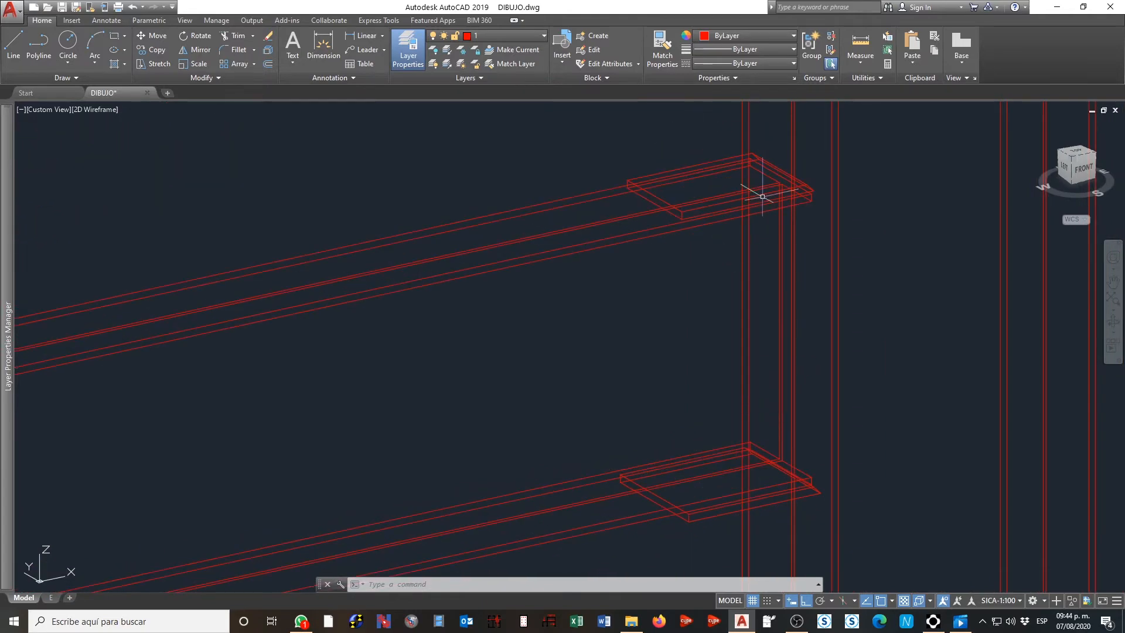
pyautogui.keyDown('shift'); pyautogui.moveTo(871, 367); pyautogui.dragTo(688, 345, button='middle'); pyautogui.keyUp('shift')
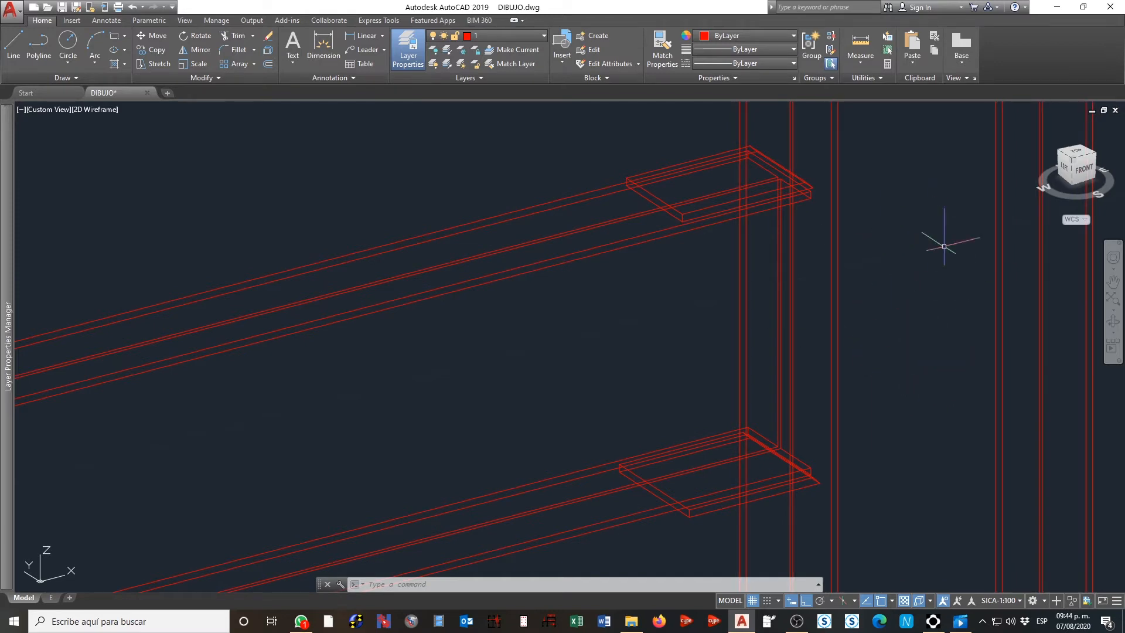
pyautogui.scroll(-1, 888, 445)
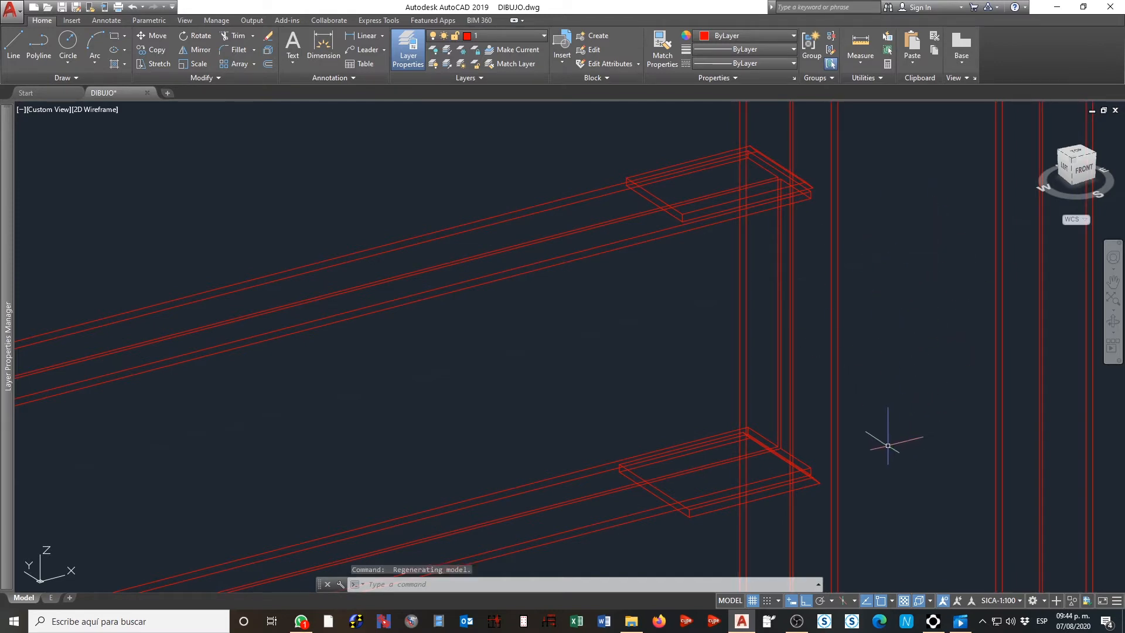
pyautogui.press('Escape')
pyautogui.press('Escape')
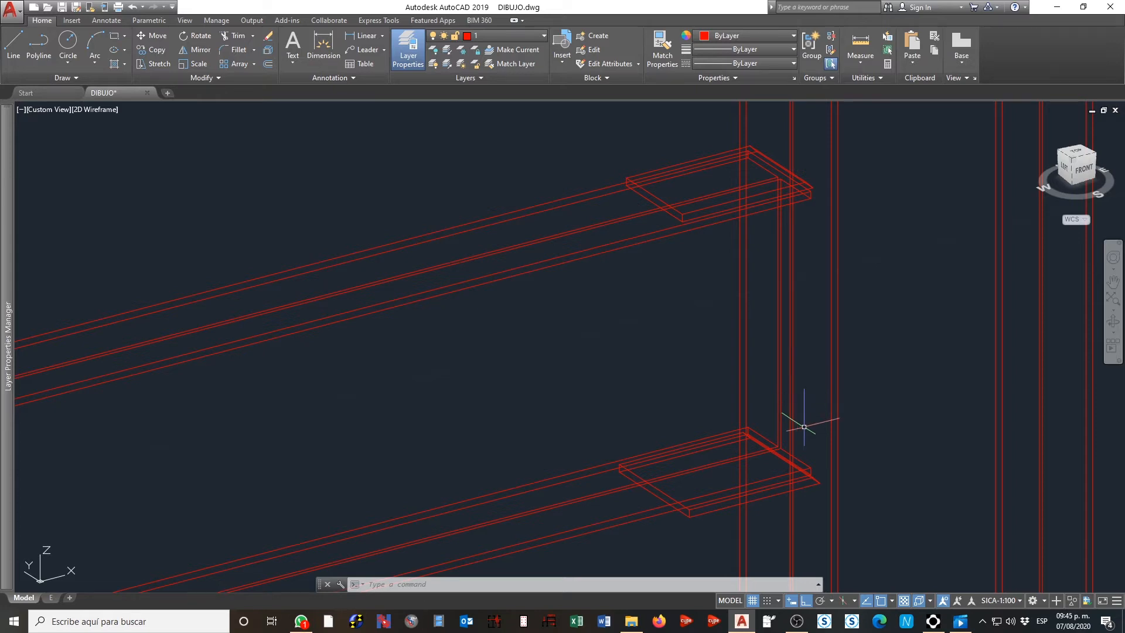
pyautogui.scroll(2, 804, 440)
pyautogui.scroll(1, 800, 410)
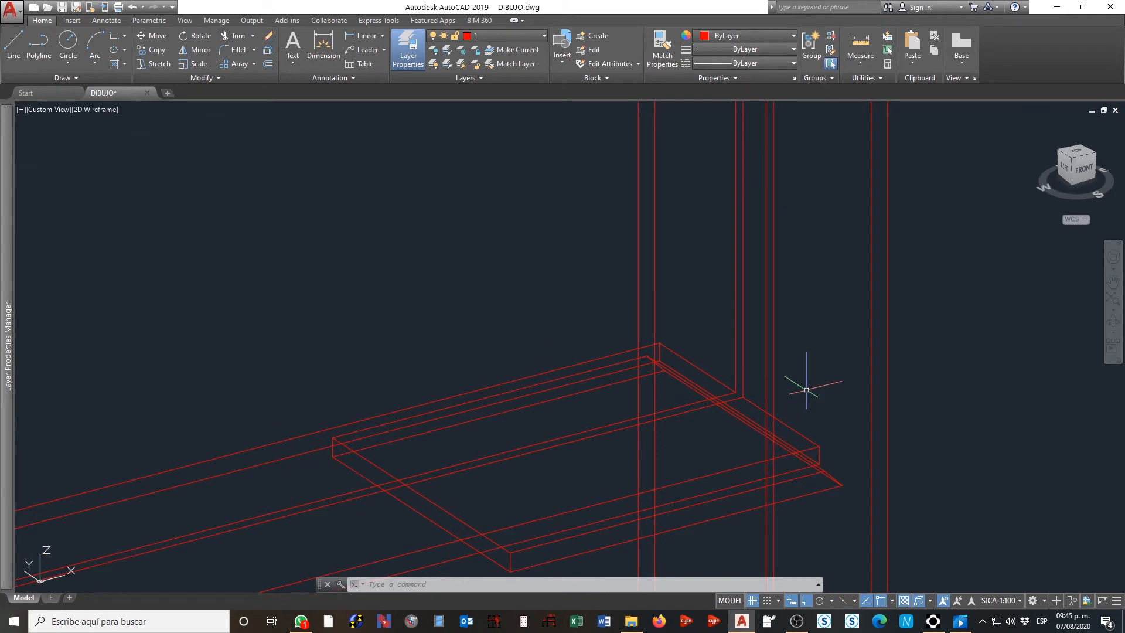
pyautogui.moveTo(888, 370)
pyautogui.moveTo(808, 349); pyautogui.dragTo(823, 420, button='middle')
pyautogui.moveTo(743, 176); pyautogui.dragTo(764, 270, button='middle')
pyautogui.scroll(-5, 785, 237)
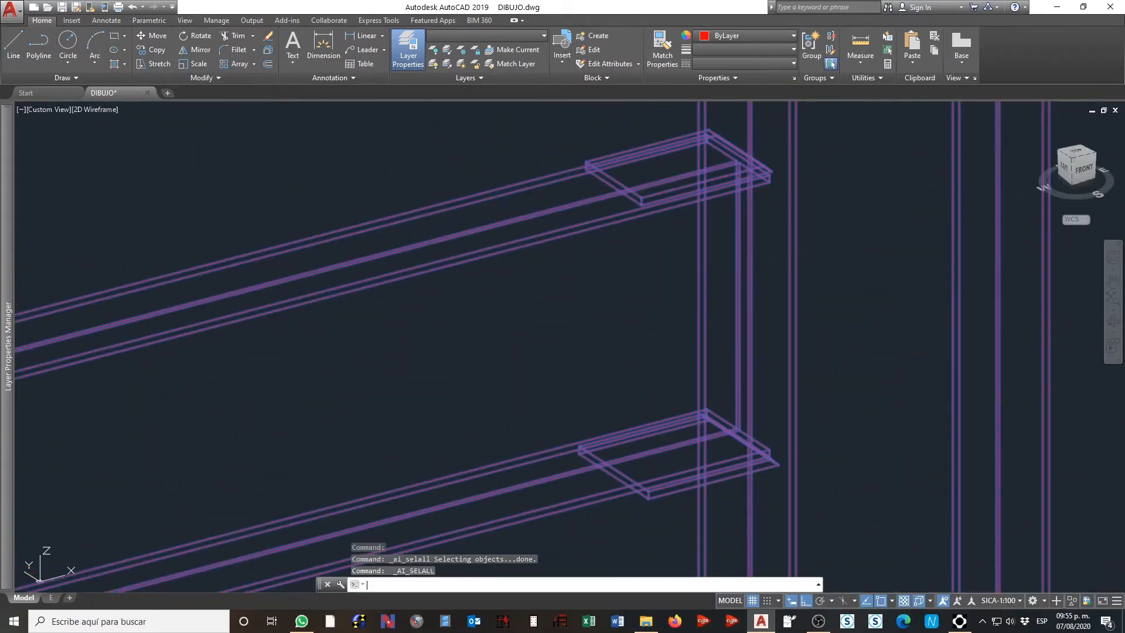
pyautogui.press('Escape')
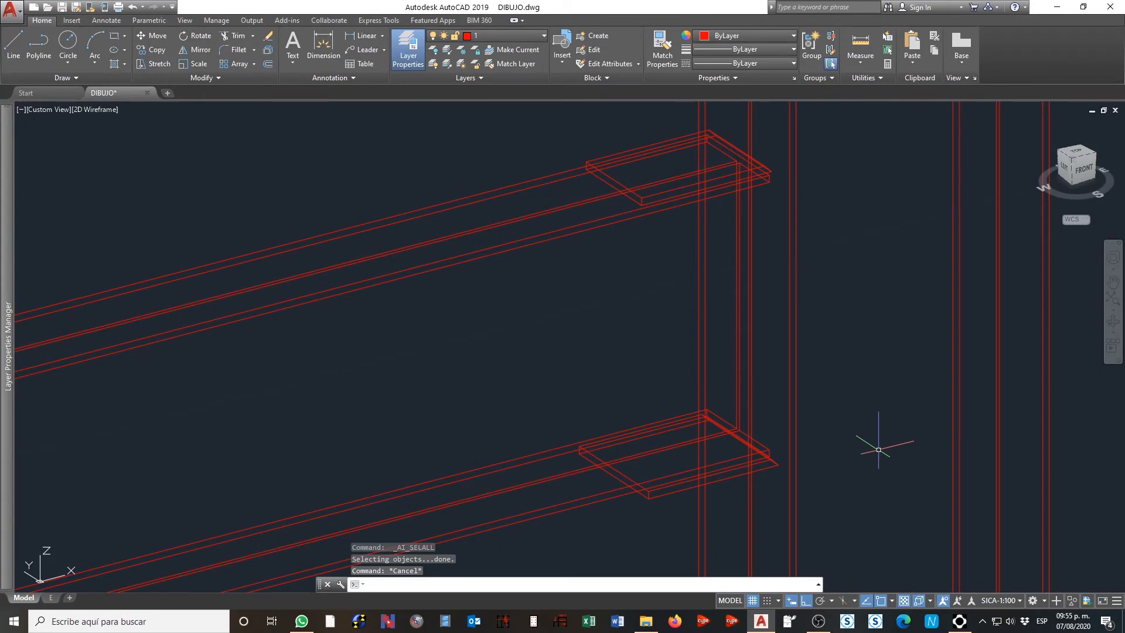
pyautogui.scroll(5, 766, 447)
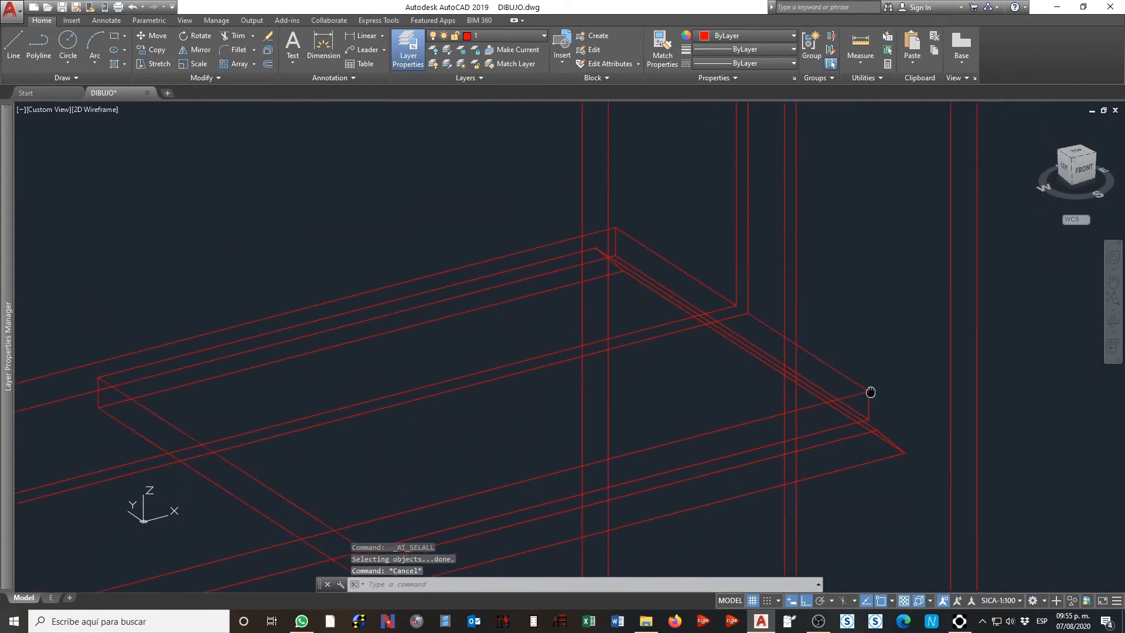
pyautogui.moveTo(930, 322); pyautogui.dragTo(928, 425, button='middle')
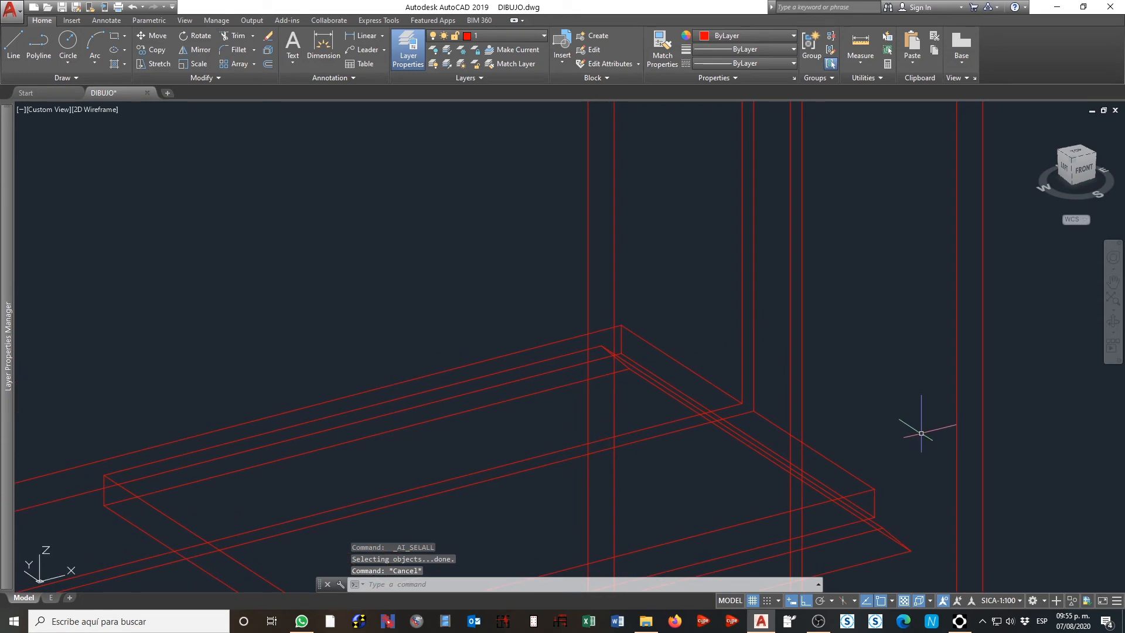
pyautogui.press('Escape')
pyautogui.press('Escape')
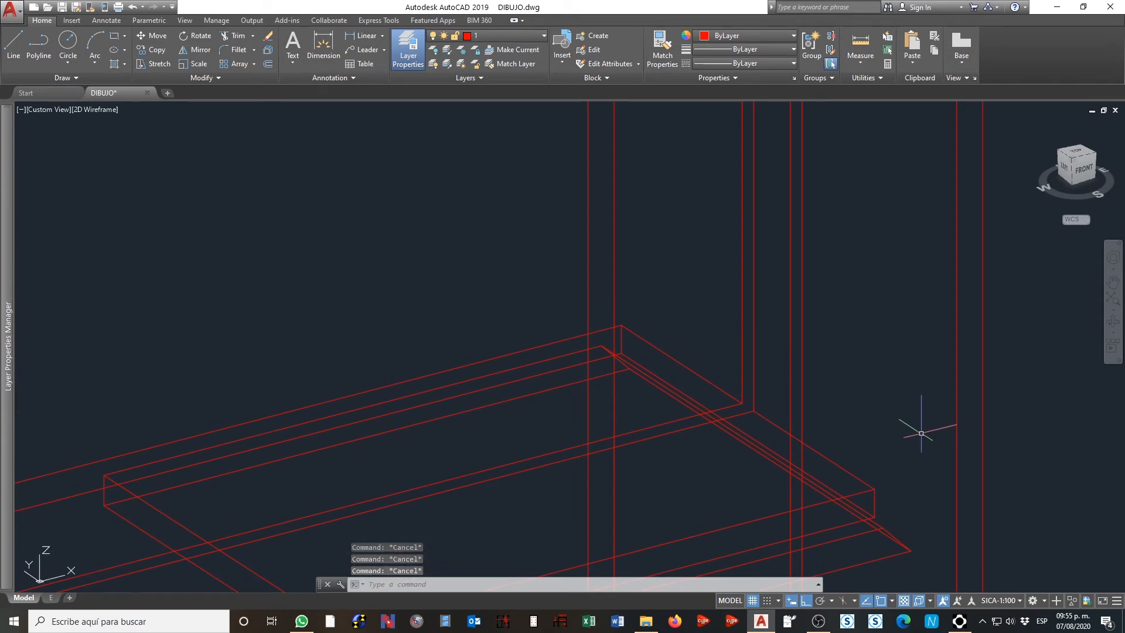
pyautogui.press('Return')
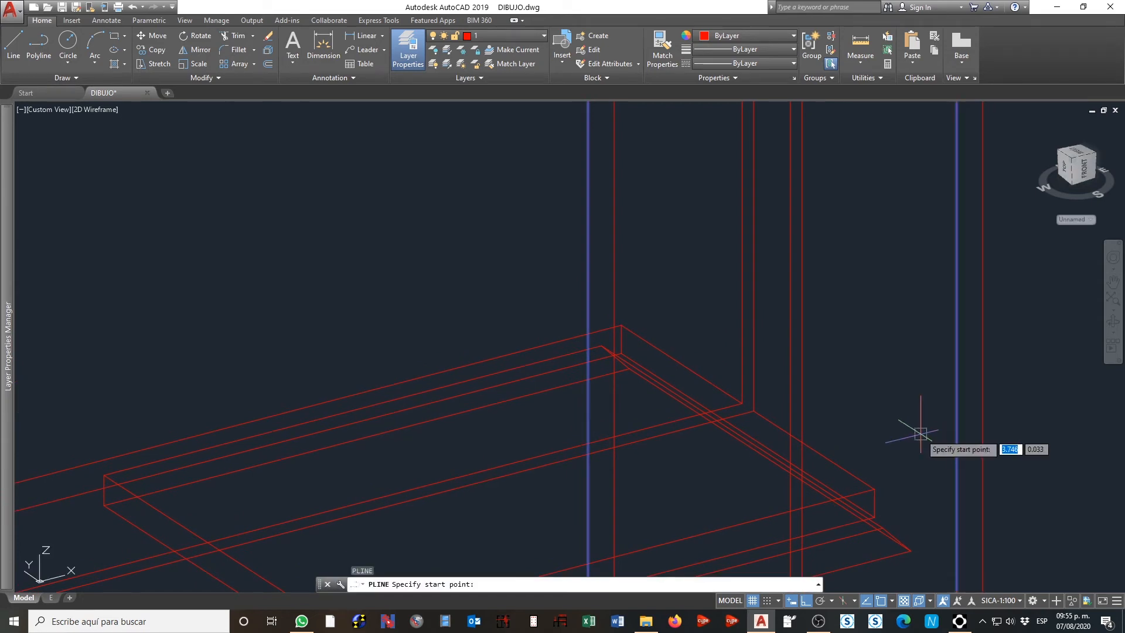
pyautogui.press('Escape')
pyautogui.press('Escape')
pyautogui.write('d poi')
pyautogui.press('Return')
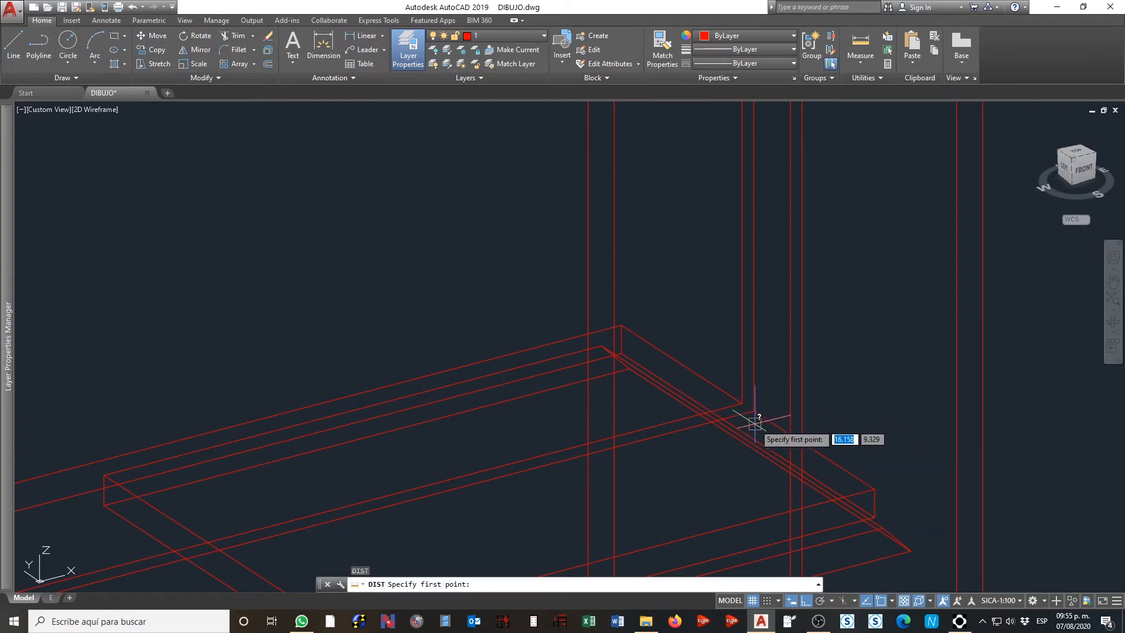
pyautogui.click(755, 411)
pyautogui.press('Escape')
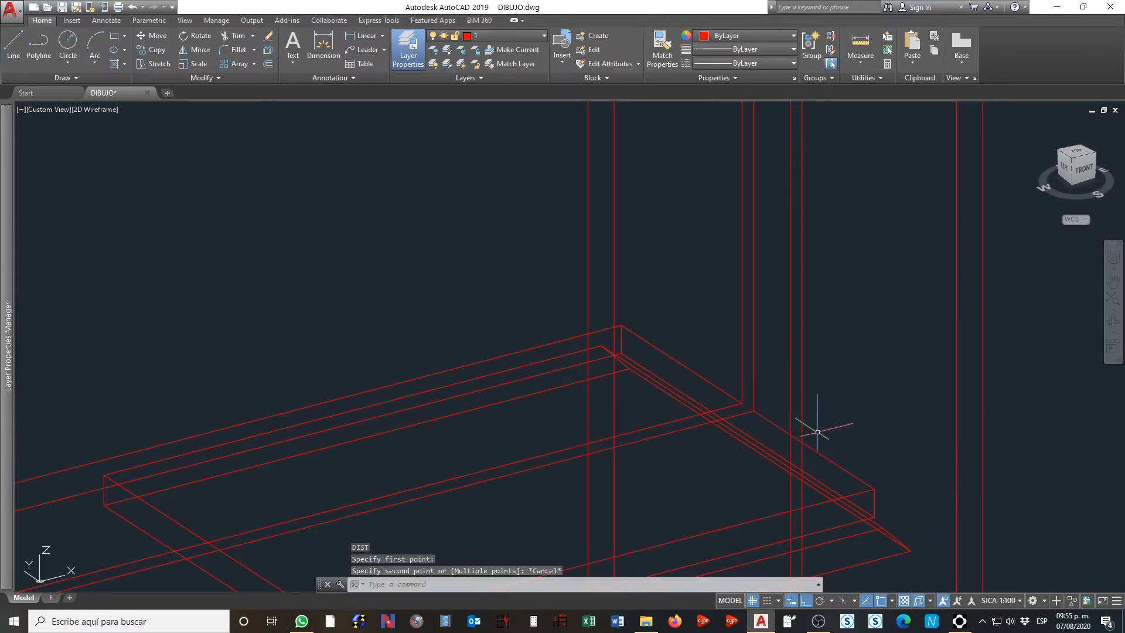
pyautogui.moveTo(809, 442); pyautogui.dragTo(828, 460, button='middle')
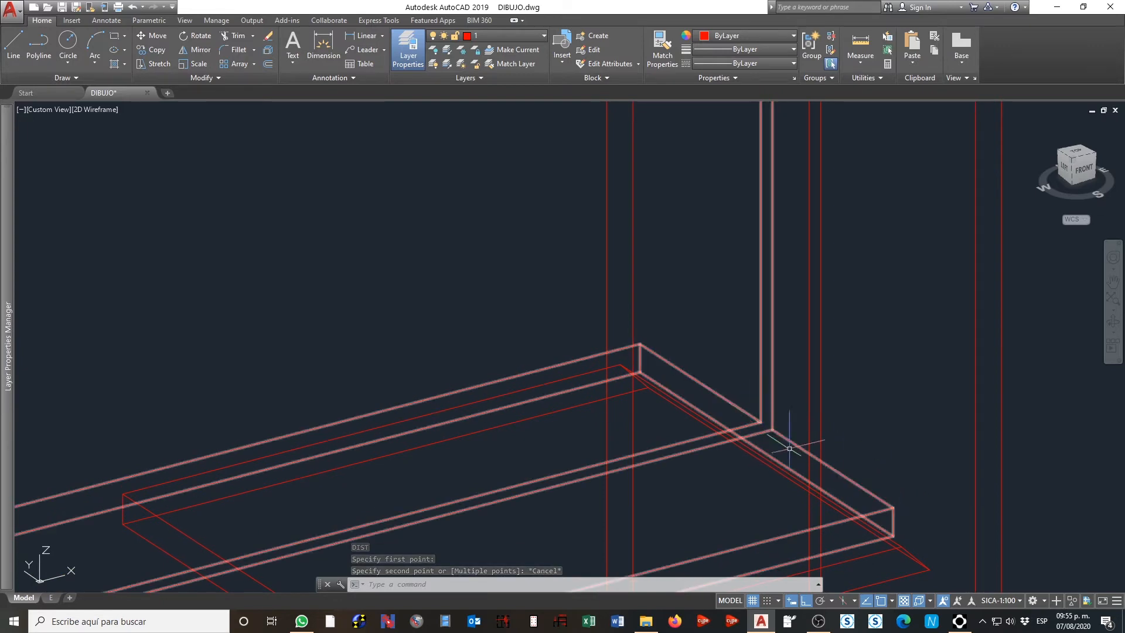
pyautogui.press('Escape')
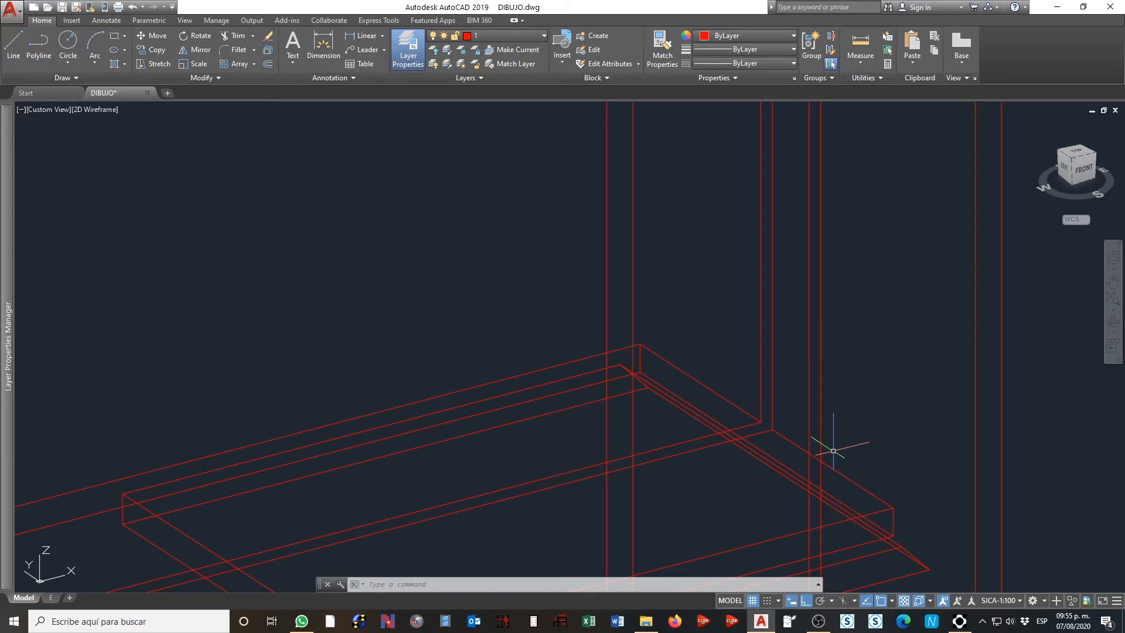
pyautogui.moveTo(865, 389); pyautogui.dragTo(778, 412, button='middle')
pyautogui.press('Escape')
pyautogui.press('Escape')
pyautogui.press('Escape')
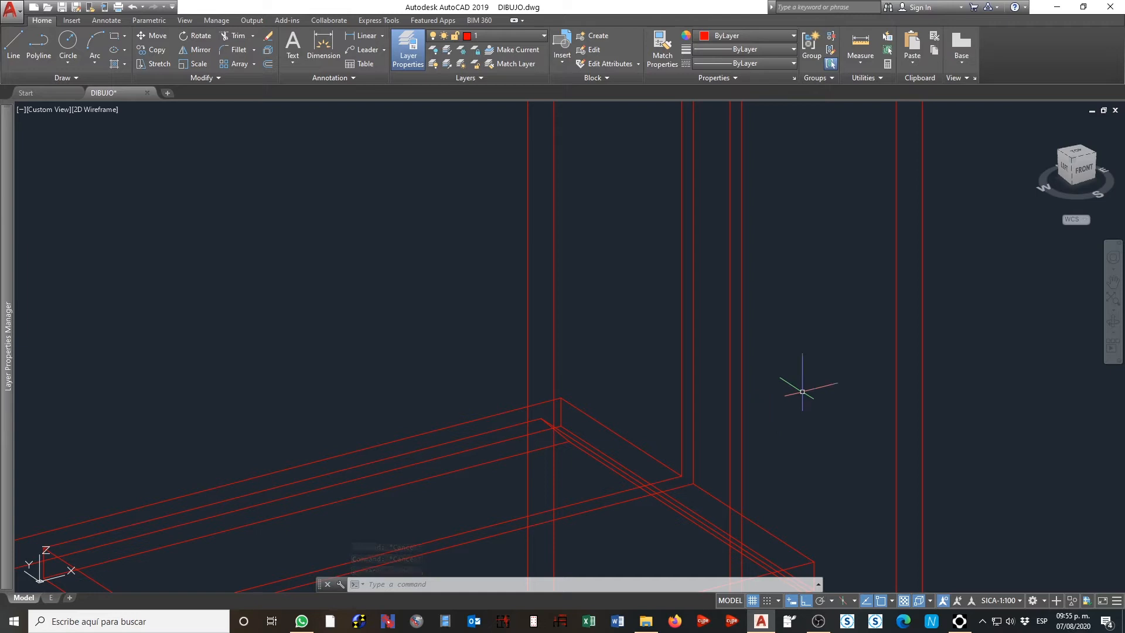
pyautogui.press('Escape')
pyautogui.press('Escape')
pyautogui.press('Escape')
pyautogui.moveTo(802, 430); pyautogui.dragTo(798, 407, button='middle')
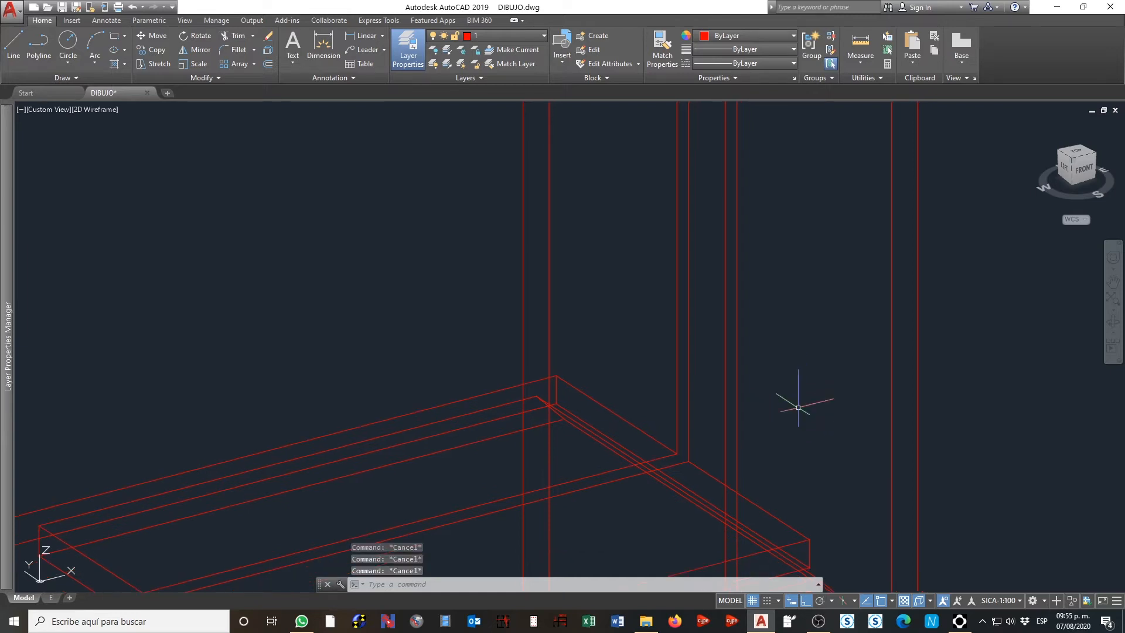
pyautogui.write('l')
pyautogui.press('Return')
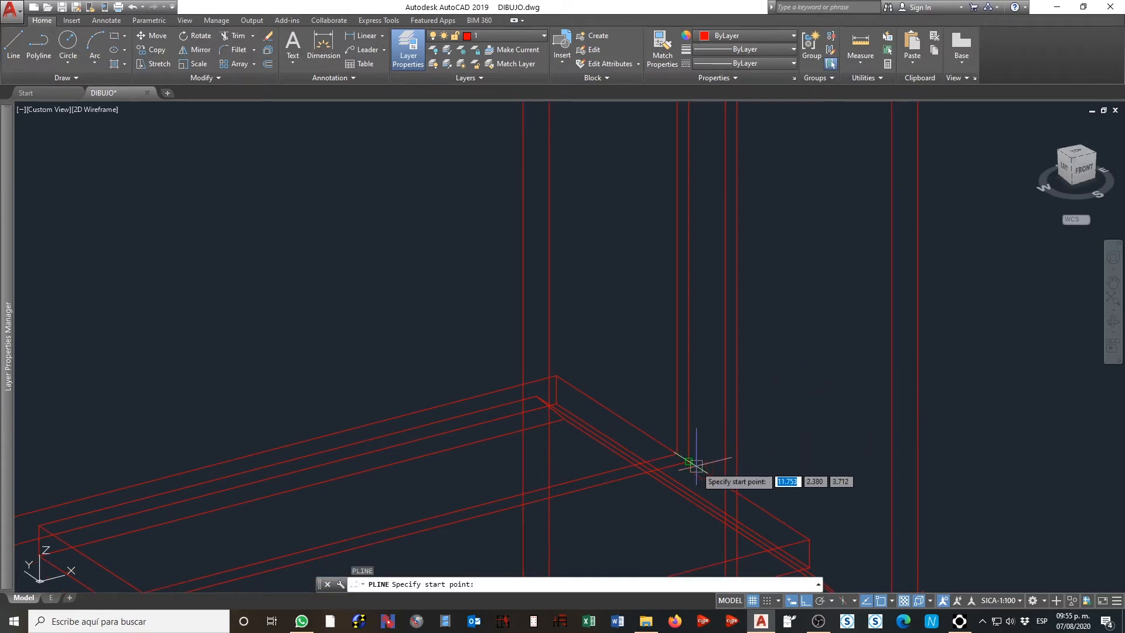
pyautogui.press('Escape')
pyautogui.press('Escape')
# - Align the coordinate system with the upper face of the beam's lower flange, beside the web at the column end
pyautogui.write('ucs')
pyautogui.press('Return')
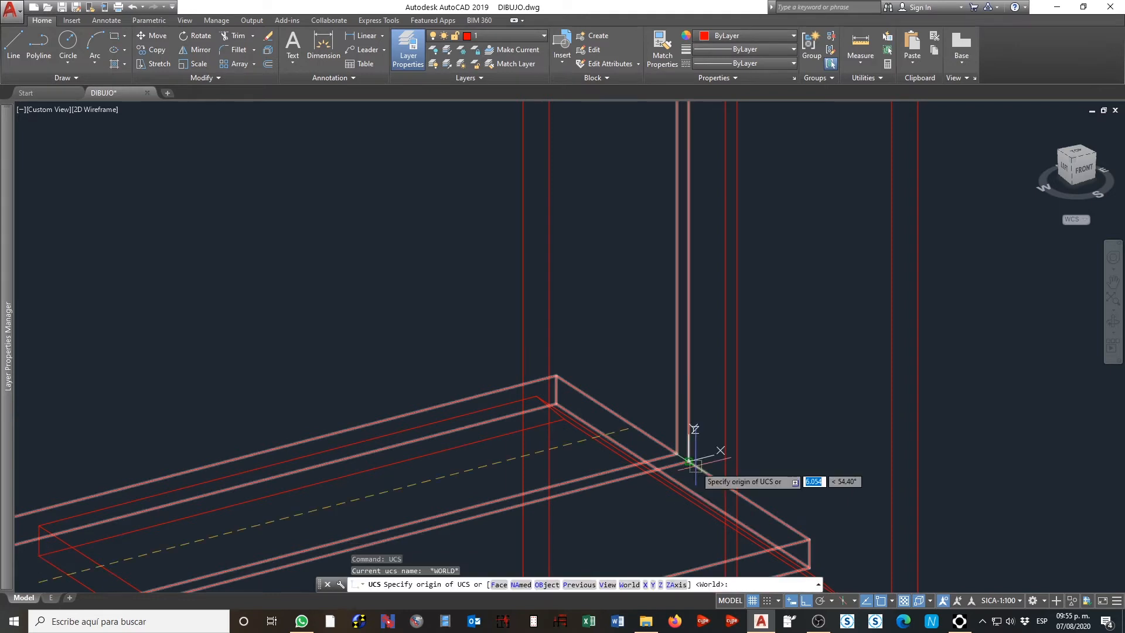
pyautogui.write('f')
pyautogui.press('Return')
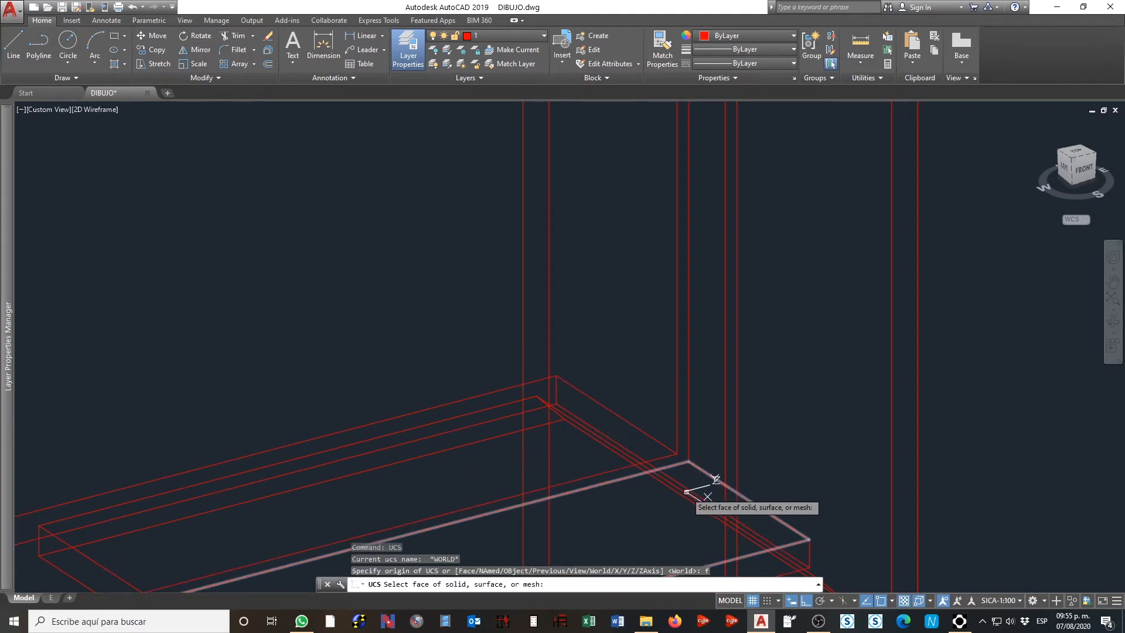
pyautogui.click(697, 487)
pyautogui.press('Escape')
pyautogui.press('Escape')
pyautogui.moveTo(709, 480); pyautogui.dragTo(714, 319, button='middle')
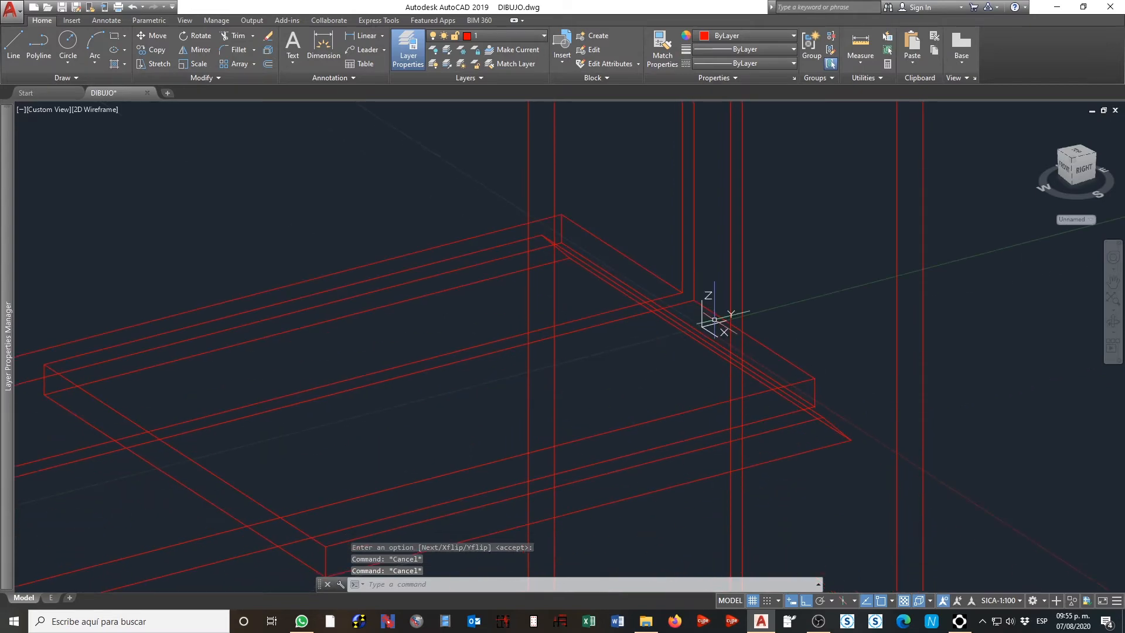
pyautogui.press('Escape')
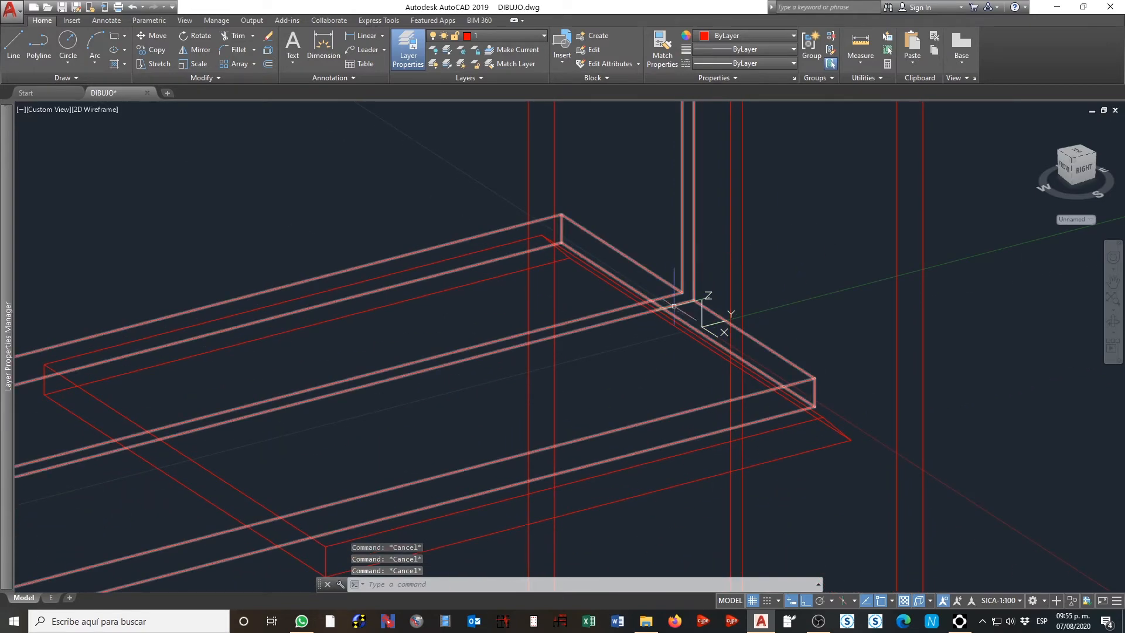
# - Try to draw a 0.075 long polyline from the web's corner on the lower flange
pyautogui.write('pl')
pyautogui.press('Return')
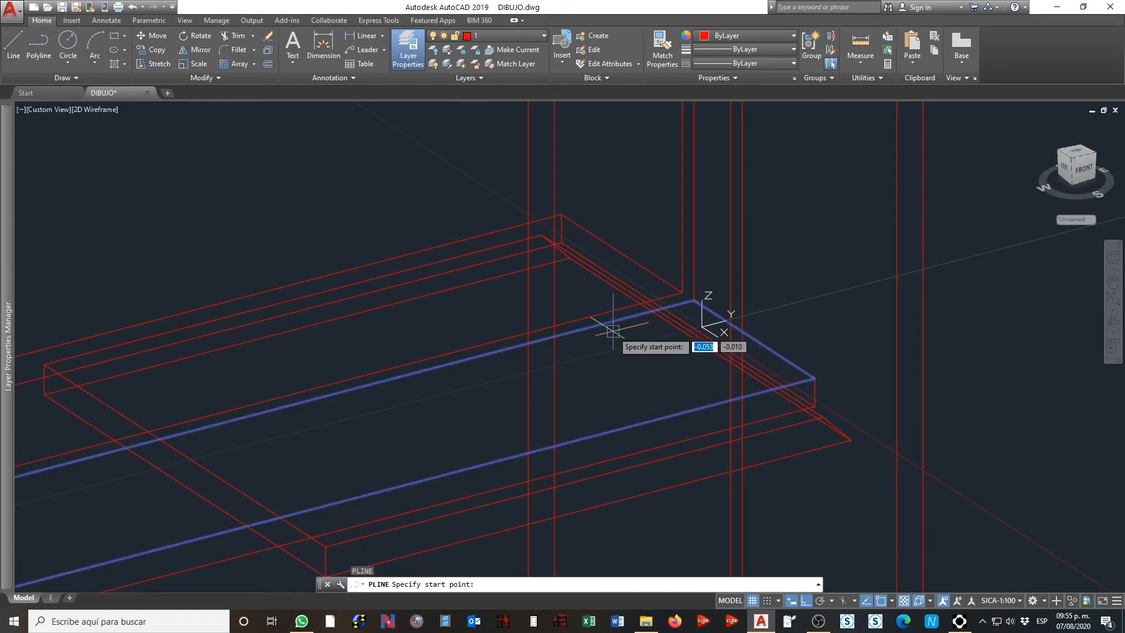
pyautogui.click(693, 299)
pyautogui.press('Escape')
pyautogui.press('Return')
pyautogui.click(694, 299)
pyautogui.write('.075')
pyautogui.press('Return')
pyautogui.scroll(4, 761, 345)
pyautogui.press('Escape')
pyautogui.press('Escape')
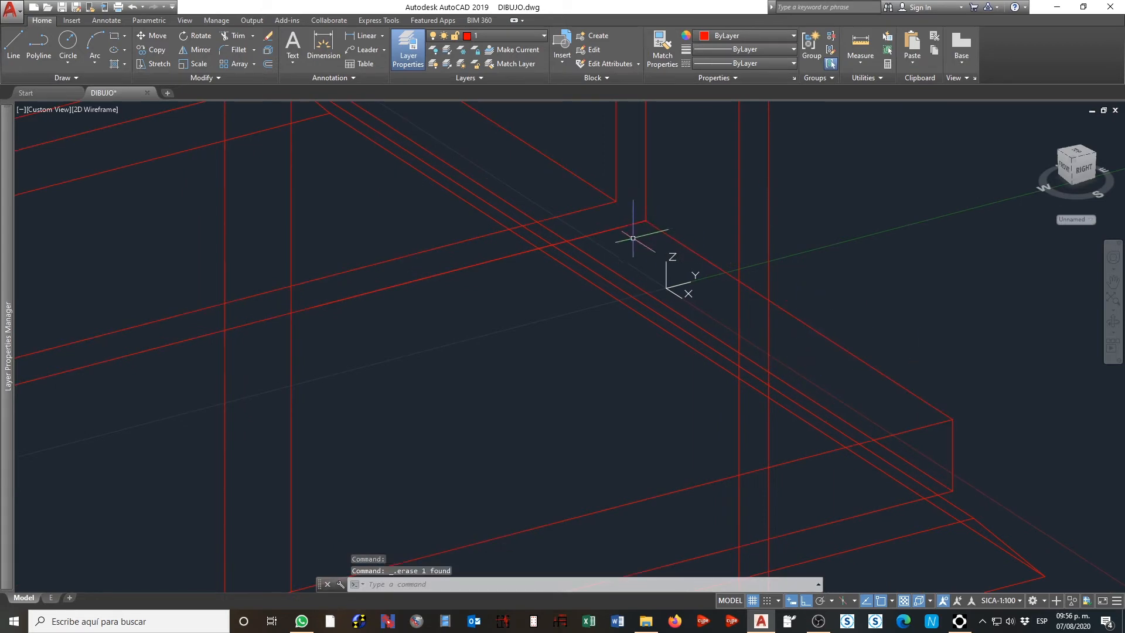
# - Draw a construction circle of radius 0.076 centred on the web's corner at the column end of the lower flange
pyautogui.write('pl')
pyautogui.press('Return')
pyautogui.press('Escape')
pyautogui.write('c')
pyautogui.press('Return')
pyautogui.click(645, 221)
pyautogui.write('.076')
pyautogui.press('Return')
# - Draw an L-shaped polyline from the circle's quadrant through the web corner and back along the web, and delete the circle
pyautogui.write('pl')
pyautogui.press('Return')
pyautogui.write('quad')
pyautogui.press('Return')
pyautogui.click(866, 357)
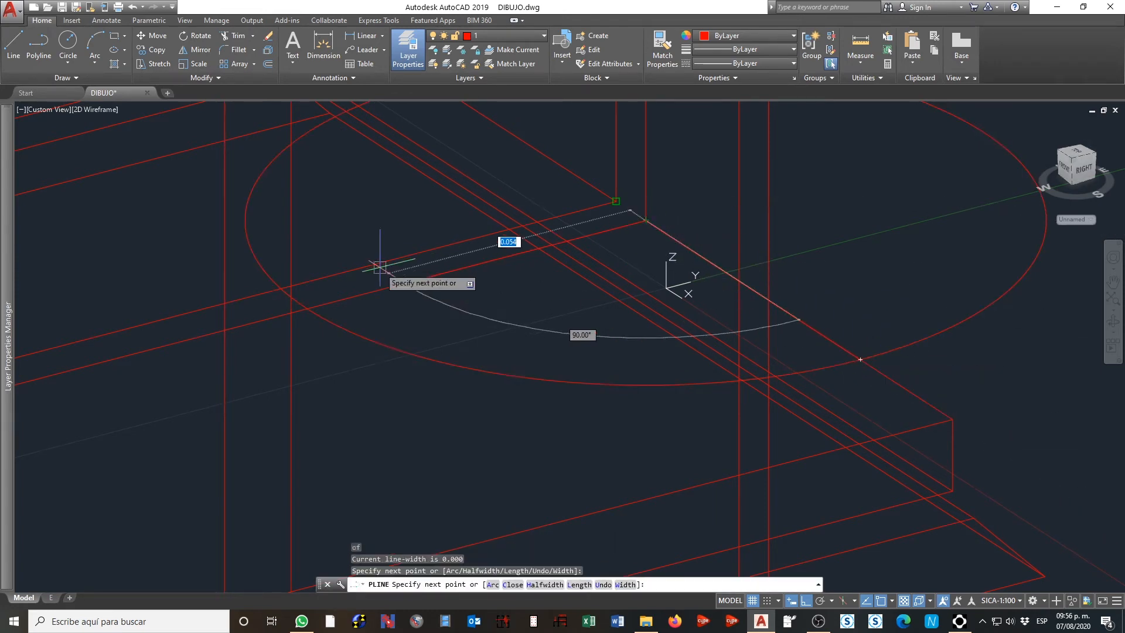
pyautogui.press('Escape')
pyautogui.click(308, 307)
pyautogui.click(350, 376)
pyautogui.press('Delete')
pyautogui.press('Escape')
pyautogui.press('Escape')
# - Try to offset the L-shaped polyline inward by 0.0095 on the lower flange
pyautogui.write('o')
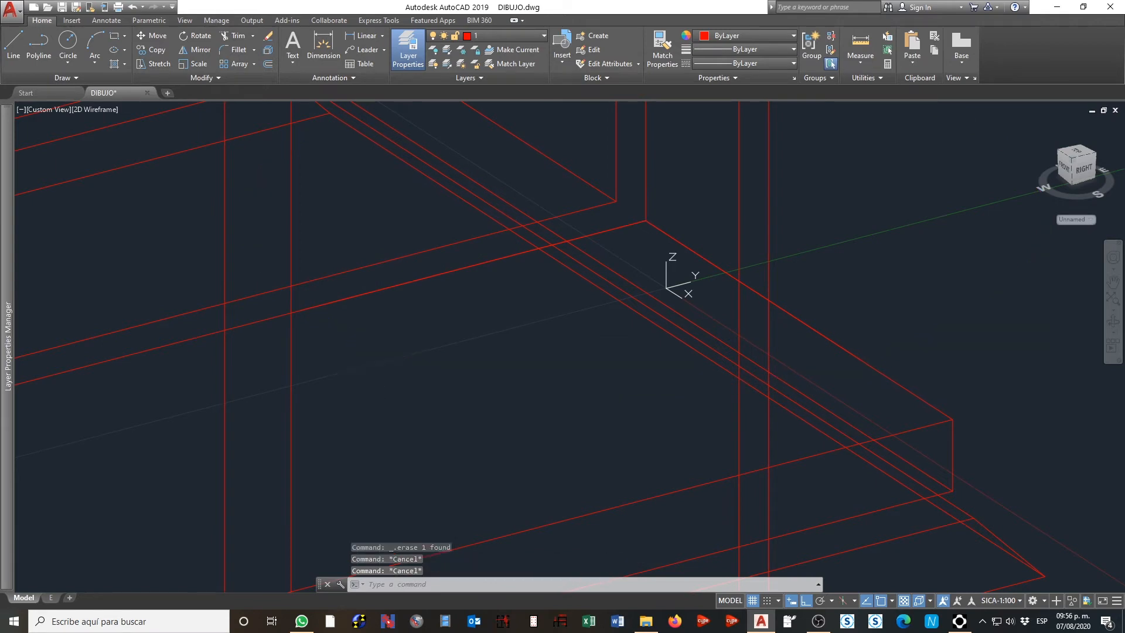
pyautogui.press('Return')
pyautogui.press('Return')
pyautogui.write('.0095')
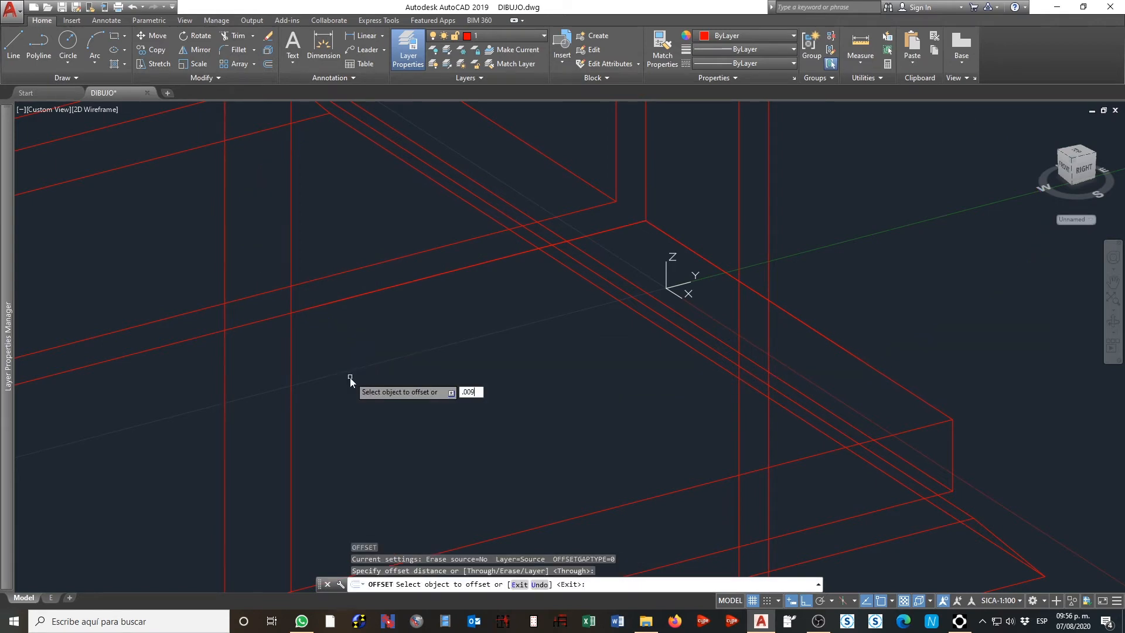
pyautogui.press('Return')
pyautogui.click(404, 284)
pyautogui.click(458, 333)
pyautogui.scroll(-2, 461, 337)
pyautogui.moveTo(460, 336); pyautogui.dragTo(501, 393, button='middle')
pyautogui.click(534, 382)
pyautogui.scroll(2, 521, 389)
pyautogui.press('Escape')
pyautogui.scroll(-4, 778, 391)
pyautogui.moveTo(778, 391); pyautogui.dragTo(783, 418, button='middle')
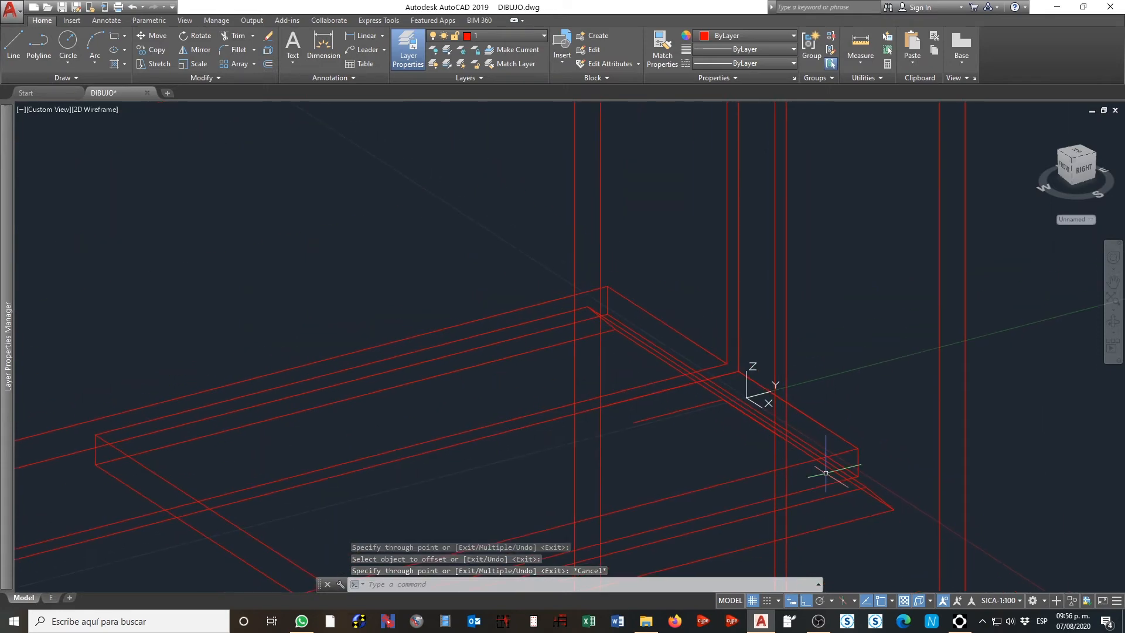
# - Remove hidden lines from the display to check the offset polyline on the lower flange
pyautogui.write('hi')
pyautogui.press('Return')
pyautogui.press('Escape')
pyautogui.press('Escape')
pyautogui.press('Escape')
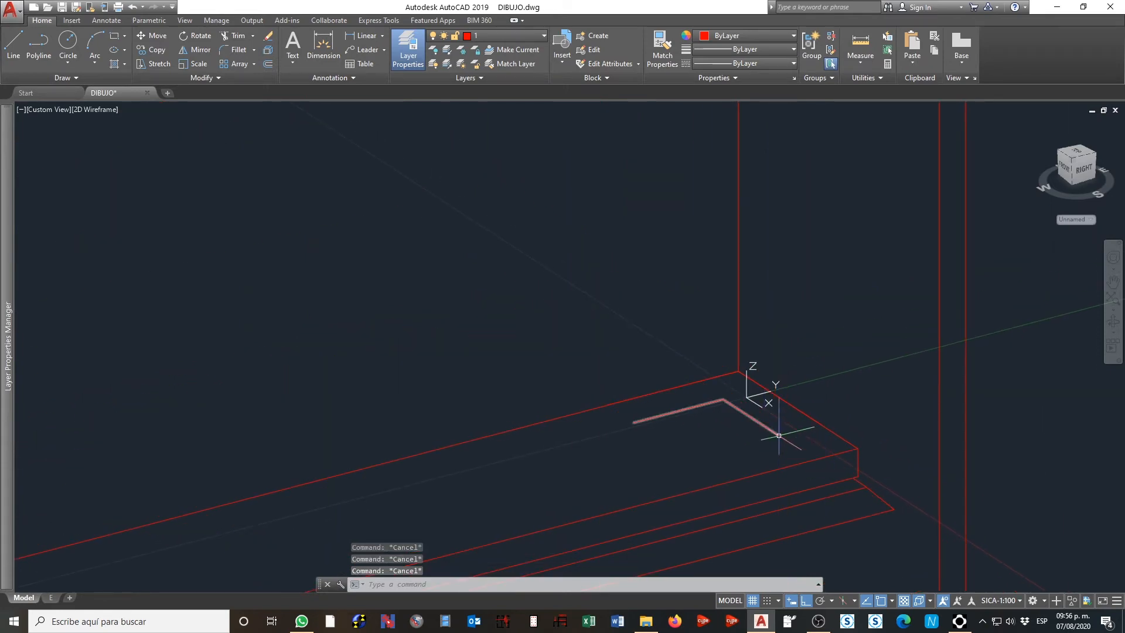
# - Offset the L-shaped polyline at the web corner again to form the angle profile's inner outline
pyautogui.write('o')
pyautogui.press('Return')
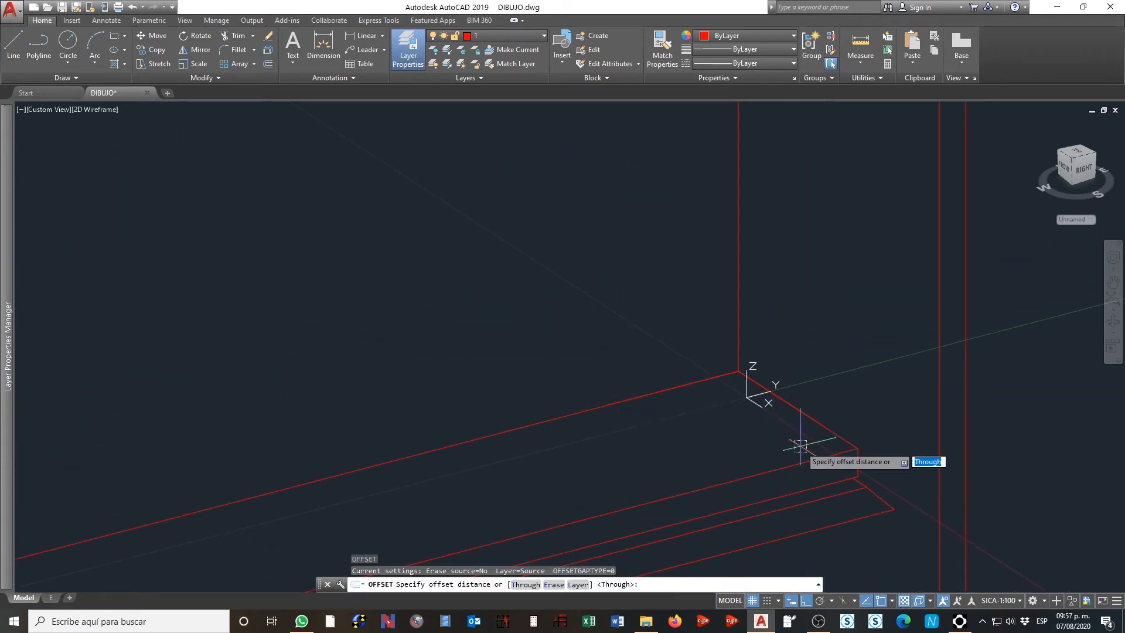
pyautogui.press('Return')
pyautogui.click(743, 376)
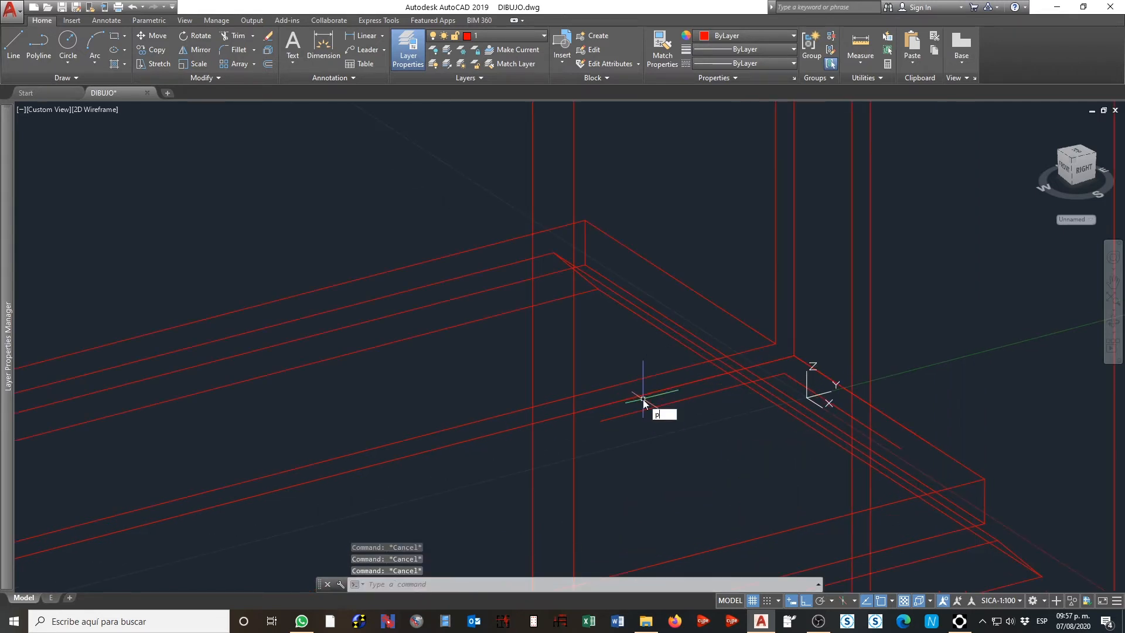
# - Close both open ends of the L-shaped angle outline with short lines between the inner and outer polylines
pyautogui.write('l')
pyautogui.press('Return')
pyautogui.click(601, 420)
pyautogui.click(584, 410)
pyautogui.press('Return')
pyautogui.press('Return')
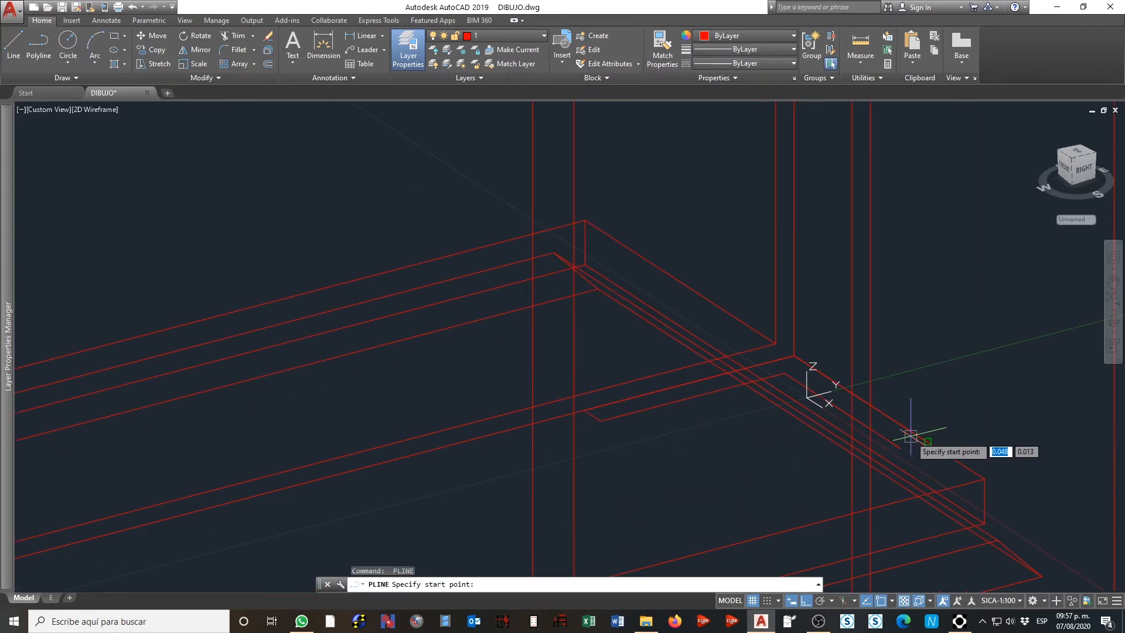
pyautogui.click(900, 448)
pyautogui.click(928, 441)
pyautogui.press('Escape')
pyautogui.press('Escape')
pyautogui.press('Escape')
pyautogui.press('Escape')
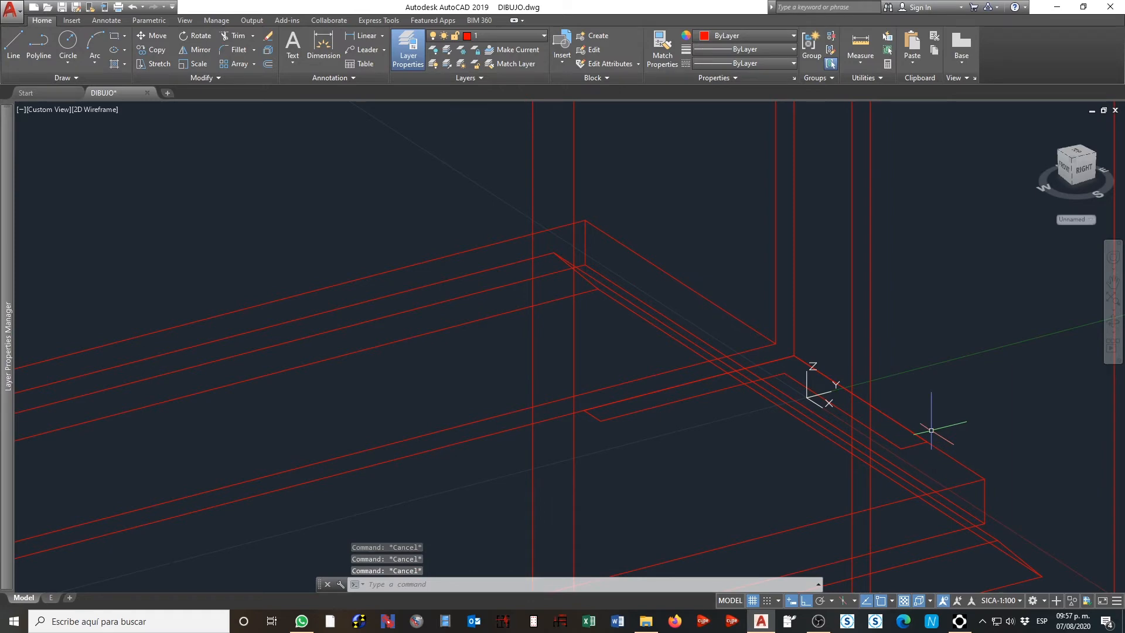
# - Join the two L-shaped outlines and their end segments into one closed polyline, and select it to check the join
pyautogui.write('jo')
pyautogui.press('Return')
pyautogui.click(1043, 464)
pyautogui.press('Return')
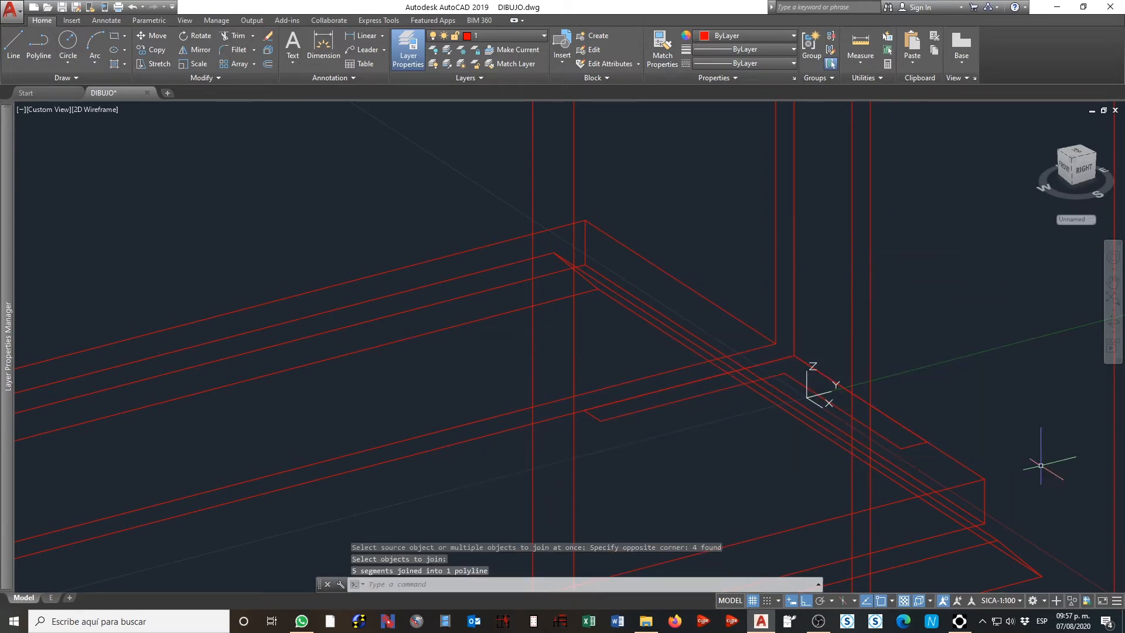
pyautogui.click(926, 436)
pyautogui.scroll(-3, 937, 437)
pyautogui.moveTo(937, 437); pyautogui.dragTo(877, 445, button='middle')
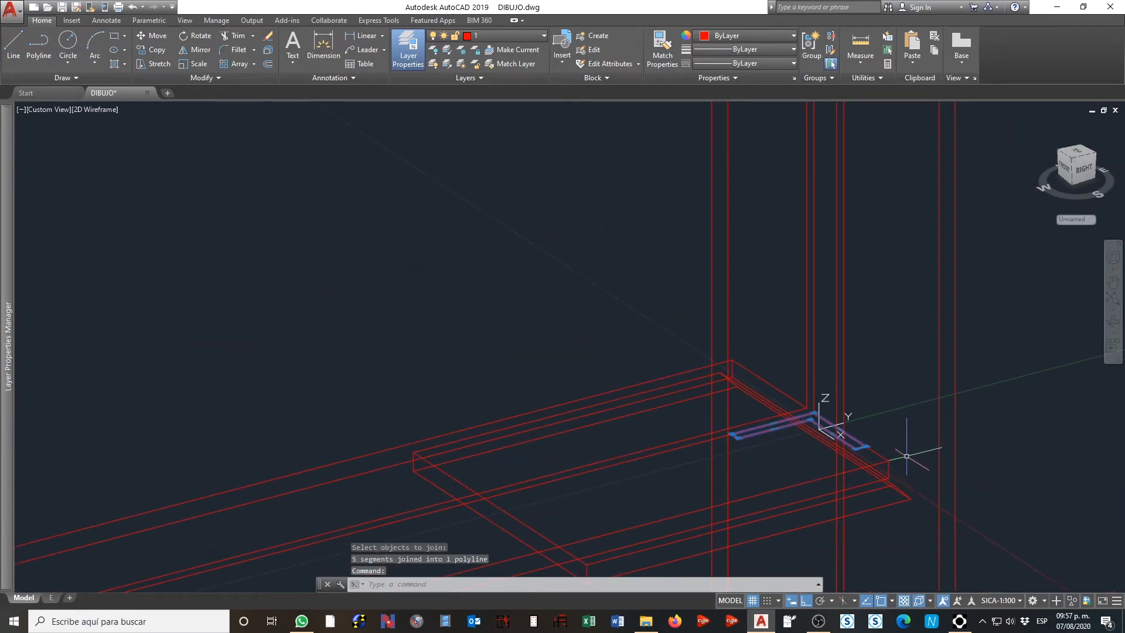
pyautogui.scroll(-3, 926, 463)
pyautogui.press('Escape')
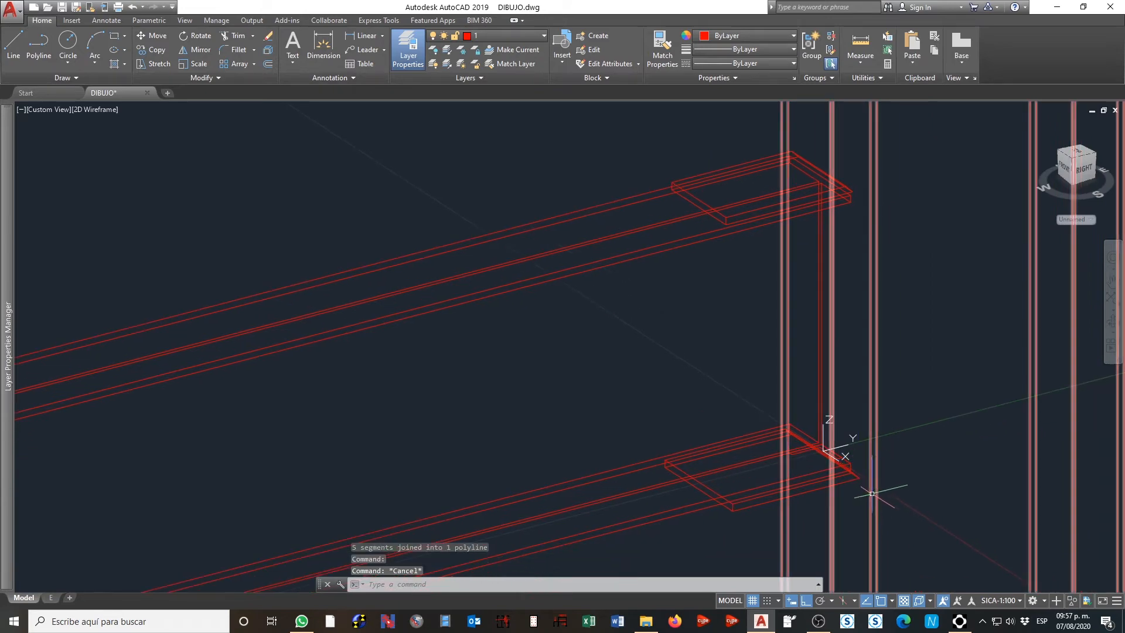
# - Measure the height of the beam's web between the lower and upper flanges at the column end
pyautogui.scroll(2, 861, 487)
pyautogui.moveTo(862, 486); pyautogui.dragTo(826, 502, button='middle')
pyautogui.press('Escape')
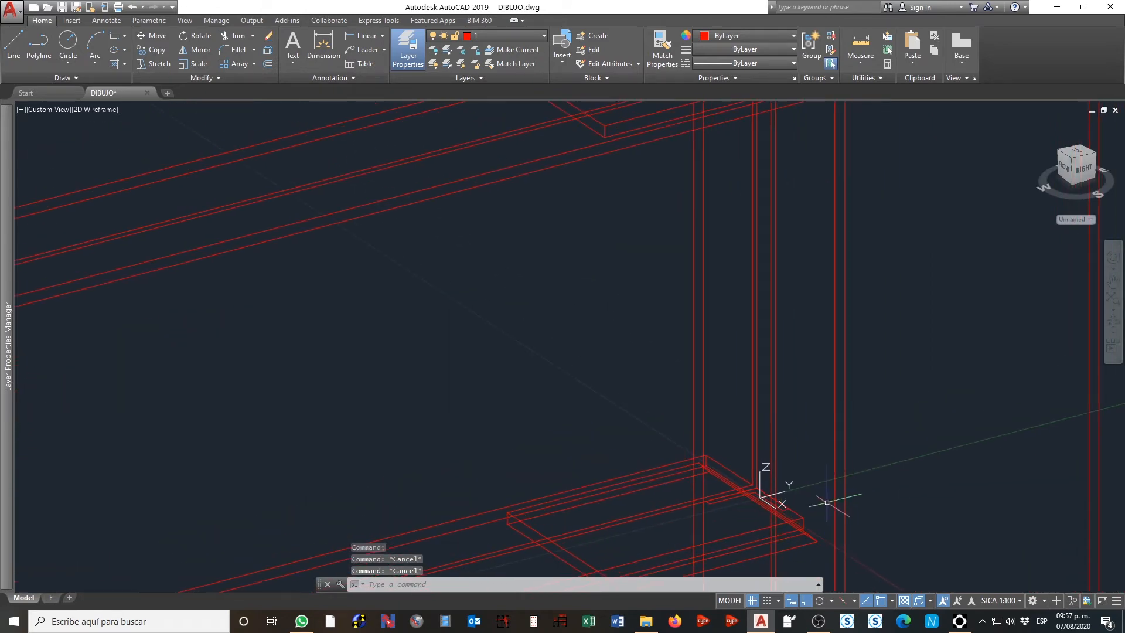
pyautogui.write('di')
pyautogui.press('Return')
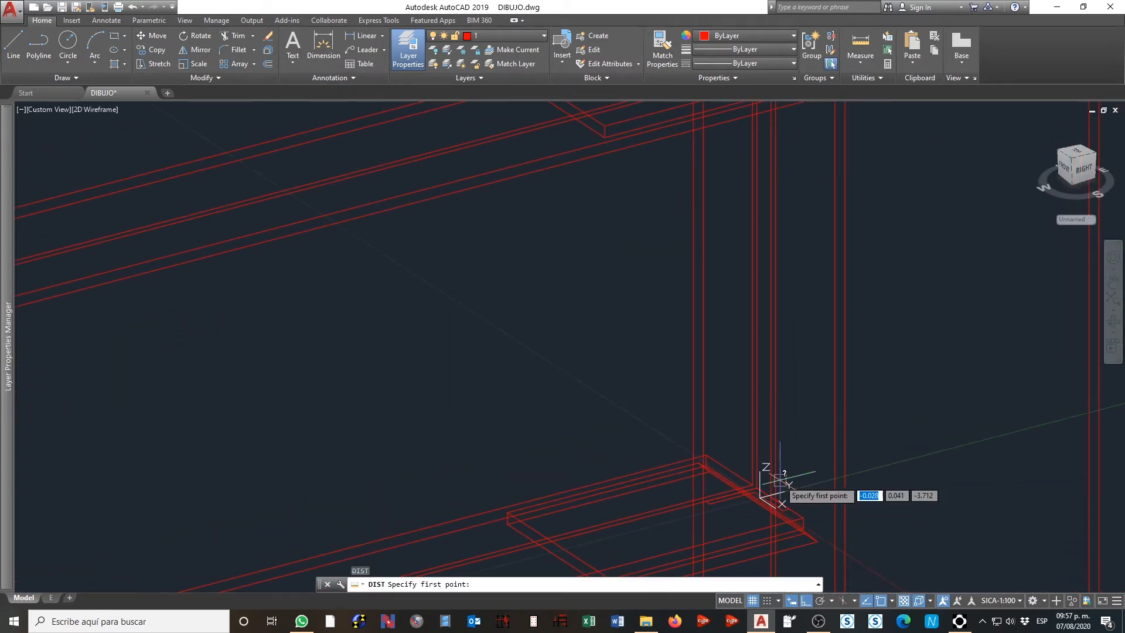
pyautogui.click(753, 486)
pyautogui.moveTo(736, 175); pyautogui.dragTo(729, 305, button='middle')
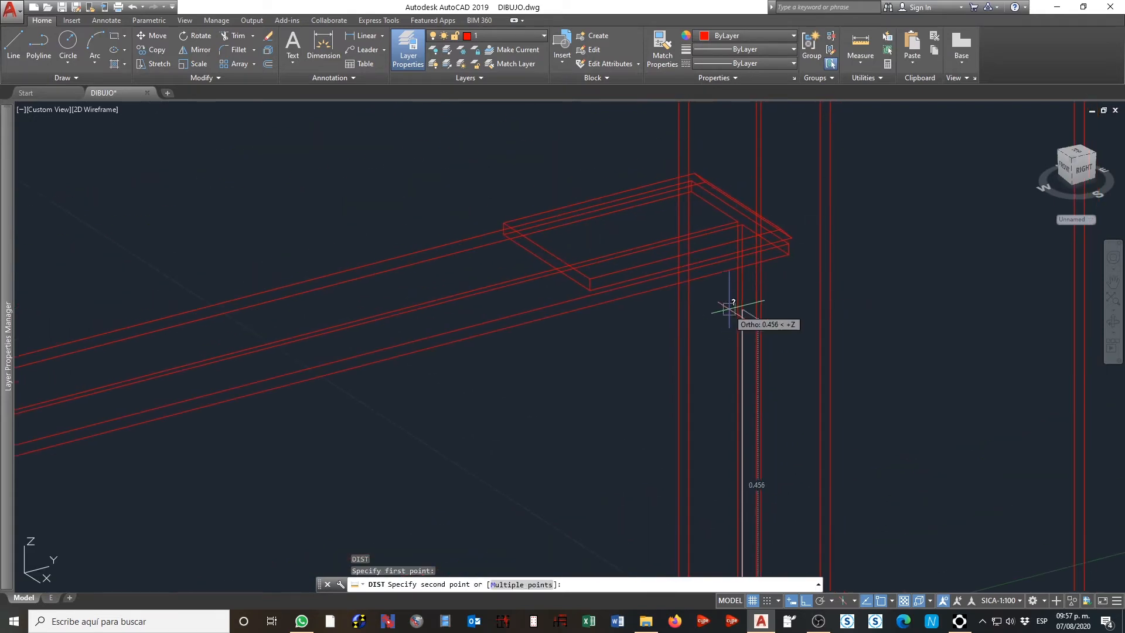
pyautogui.click(740, 231)
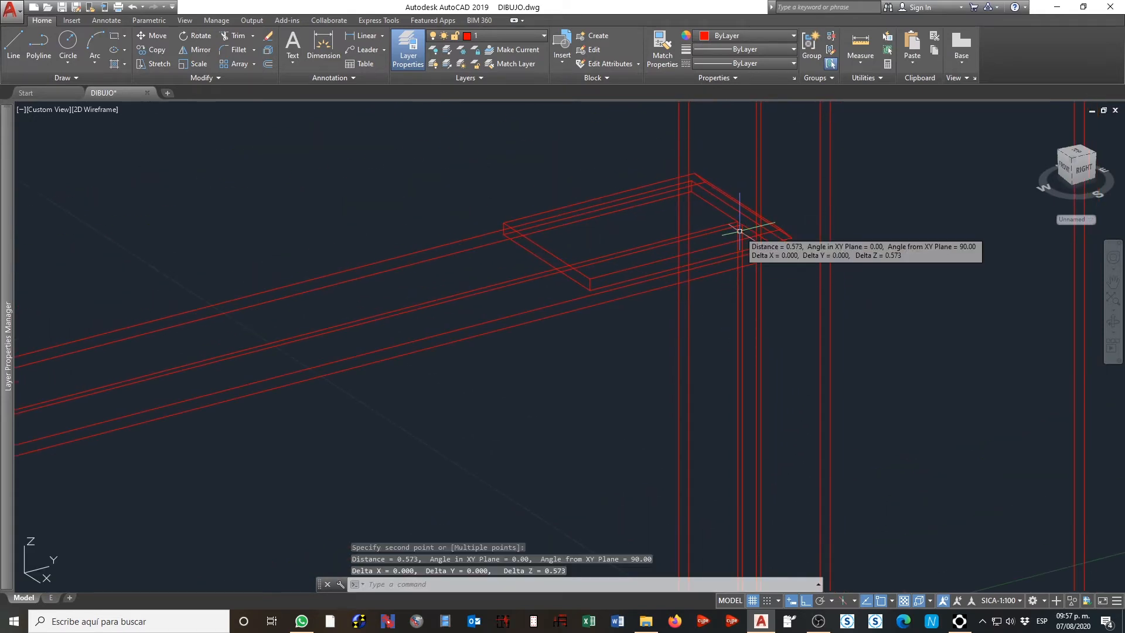
pyautogui.moveTo(833, 333); pyautogui.dragTo(827, 266, button='middle')
pyautogui.press('Escape')
pyautogui.press('Escape')
pyautogui.write('cal')
pyautogui.press('Return')
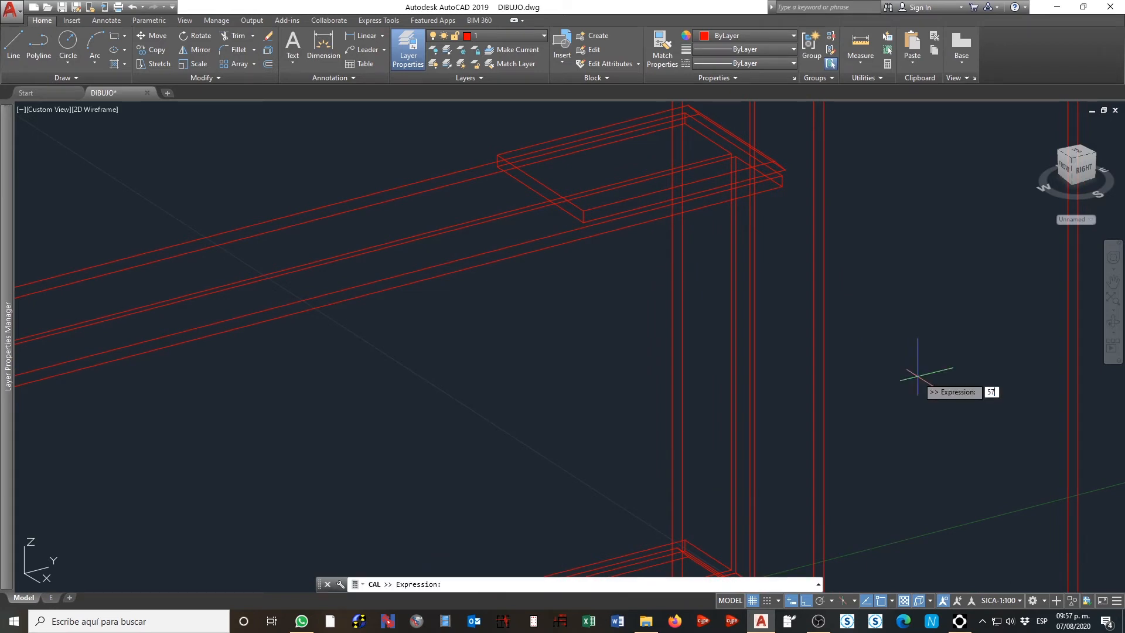
pyautogui.write('57/3')
pyautogui.press('BackSpace')
pyautogui.press('BackSpace')
pyautogui.press('BackSpace')
pyautogui.press('BackSpace')
pyautogui.press('Escape')
pyautogui.moveTo(786, 206); pyautogui.dragTo(783, 117, button='middle')
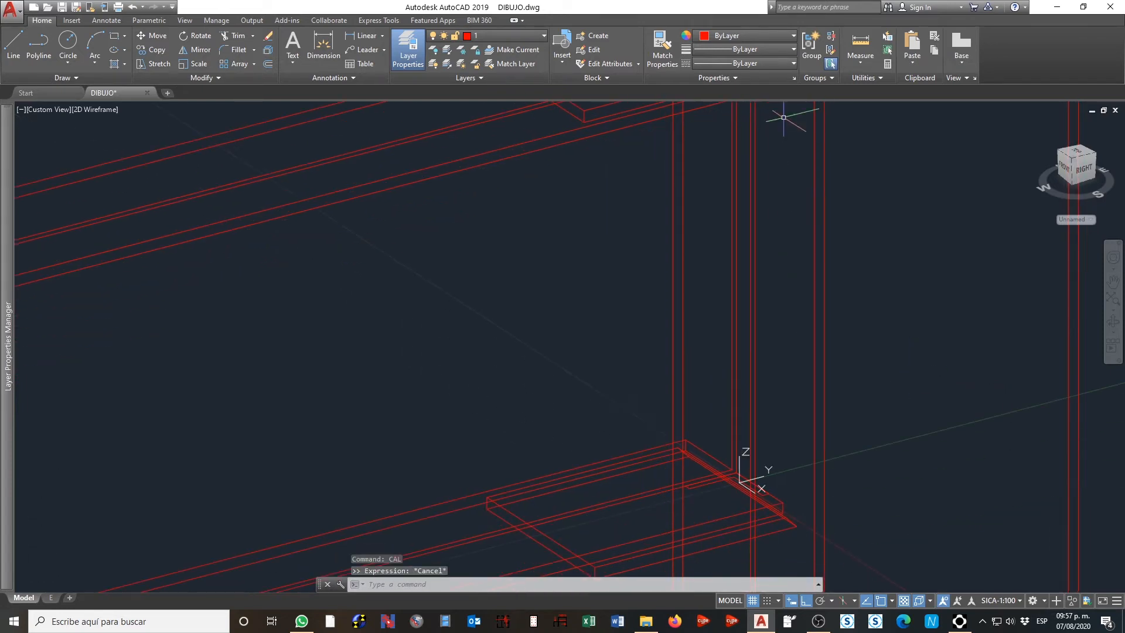
pyautogui.moveTo(791, 256); pyautogui.dragTo(766, 162, button='middle')
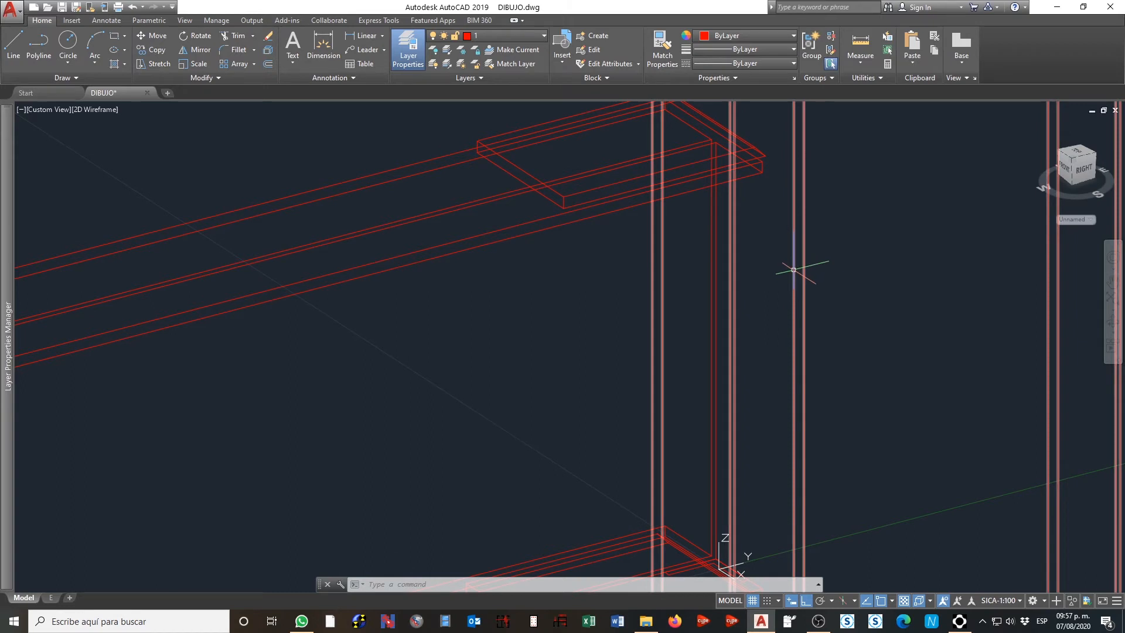
pyautogui.moveTo(799, 309); pyautogui.dragTo(736, 219, button='middle')
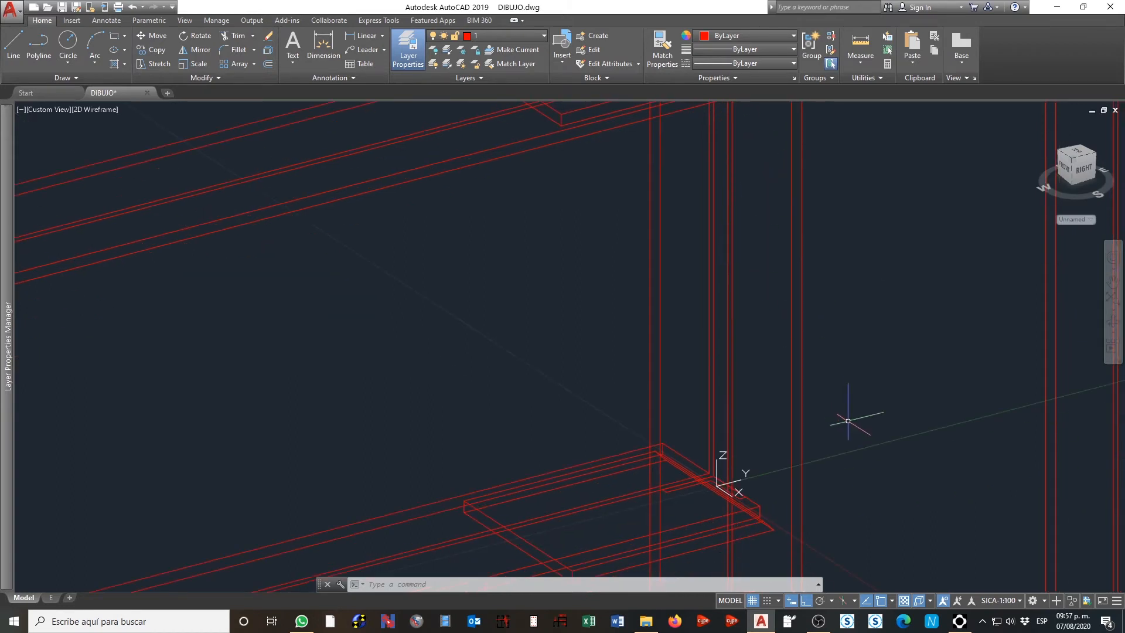
pyautogui.press('Escape')
pyautogui.press('Escape')
pyautogui.press('Escape')
pyautogui.press('Escape')
pyautogui.press('Escape')
pyautogui.moveTo(808, 427); pyautogui.dragTo(816, 468, button='middle')
# - Calculate two thirds of the web height with the expression 57/3*2
pyautogui.write('cal')
pyautogui.press('Return')
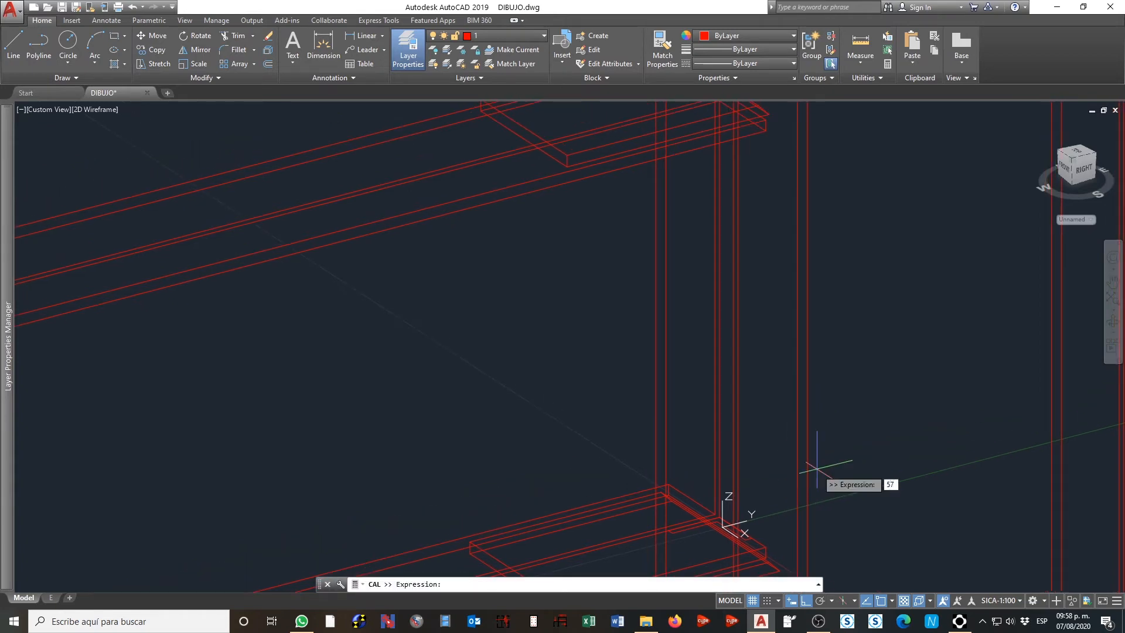
pyautogui.write('57/3*2')
pyautogui.press('Return')
pyautogui.press('Escape')
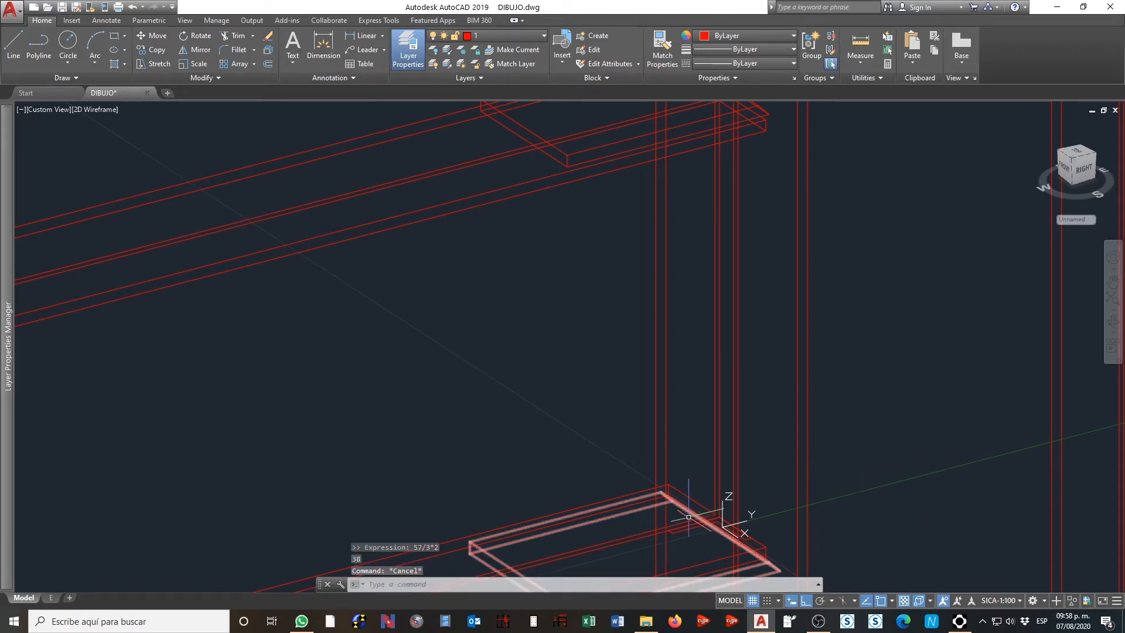
# - Extrude the closed L-shaped profile upward by 0.35
pyautogui.press('Escape')
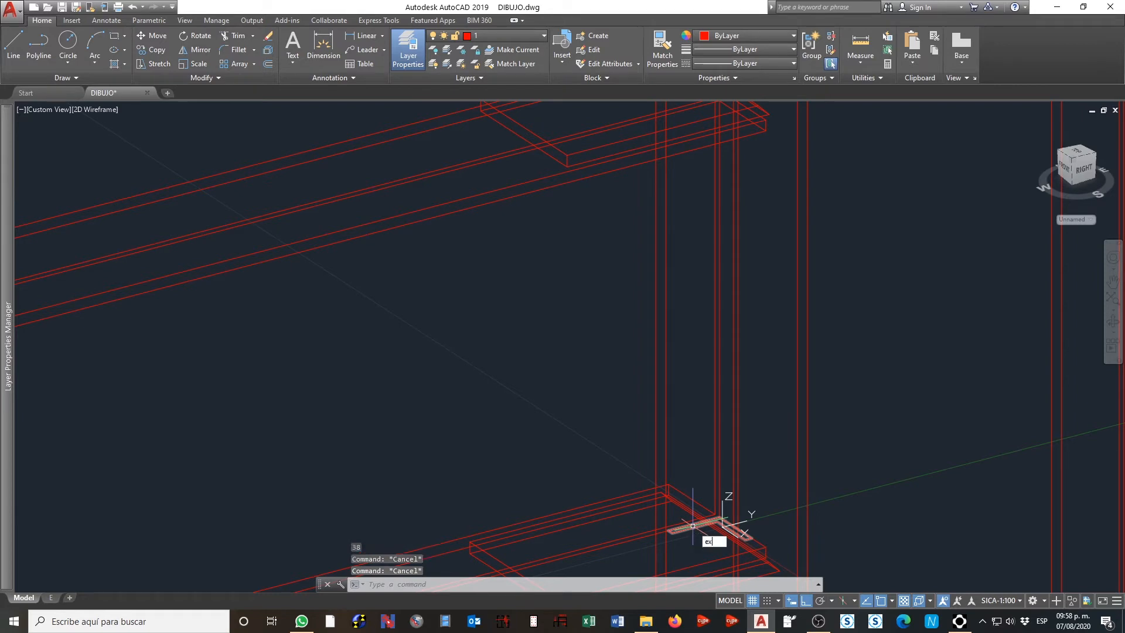
pyautogui.press('Escape')
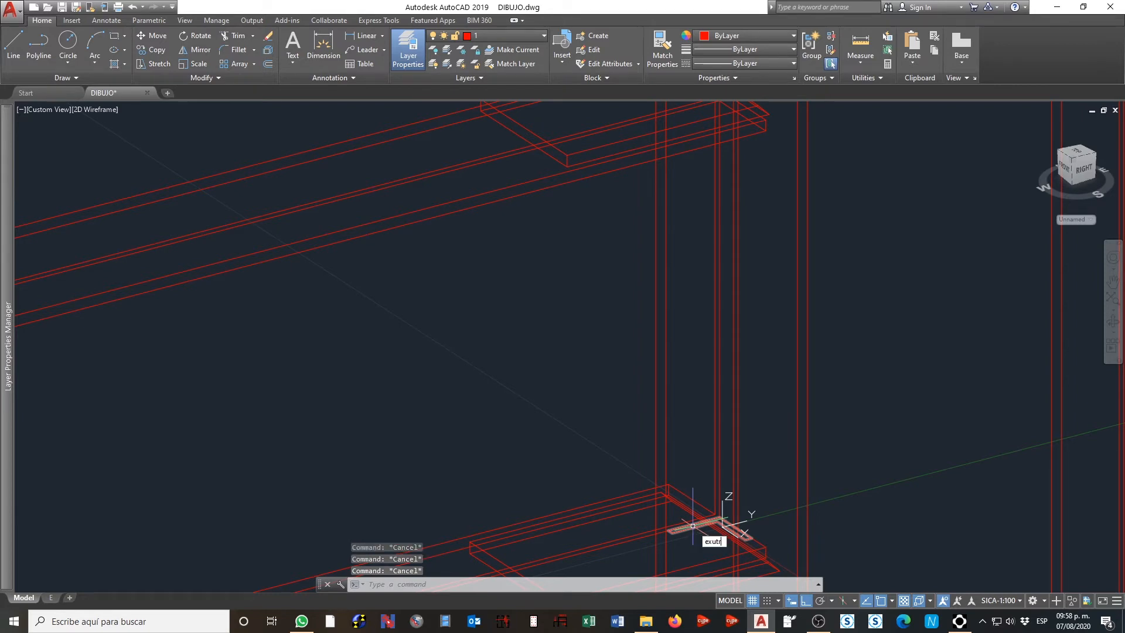
pyautogui.write('exutr')
pyautogui.press('Return')
pyautogui.click(693, 526)
pyautogui.rightClick(857, 467)
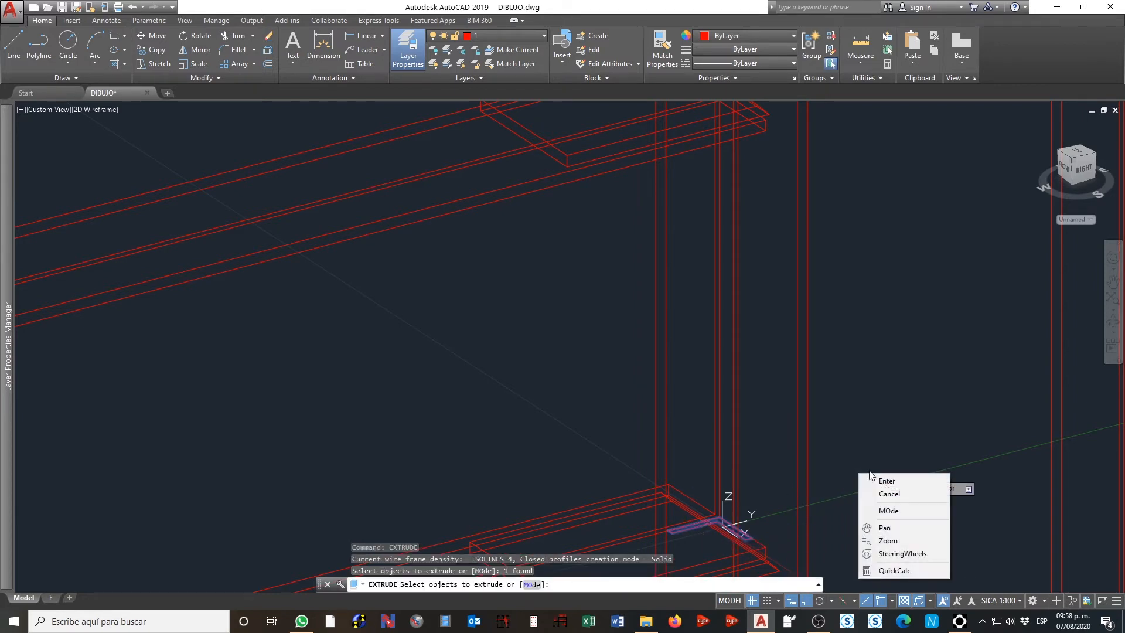
pyautogui.click(865, 473)
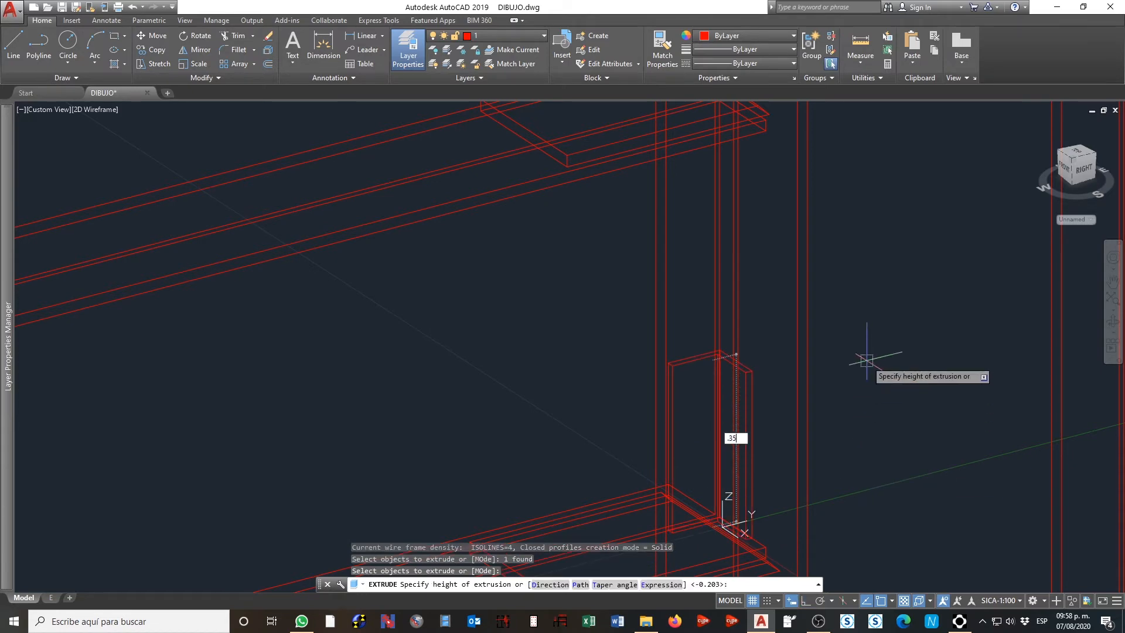
pyautogui.write('.35')
pyautogui.press('Return')
pyautogui.press('Escape')
pyautogui.press('Escape')
# - Try to move the extruded angle from the midpoint of its vertical corner edge to the midpoint of the web's edge
pyautogui.keyDown('shift'); pyautogui.moveTo(876, 375); pyautogui.dragTo(834, 369, button='middle'); pyautogui.keyUp('shift')
pyautogui.write('m')
pyautogui.press('Return')
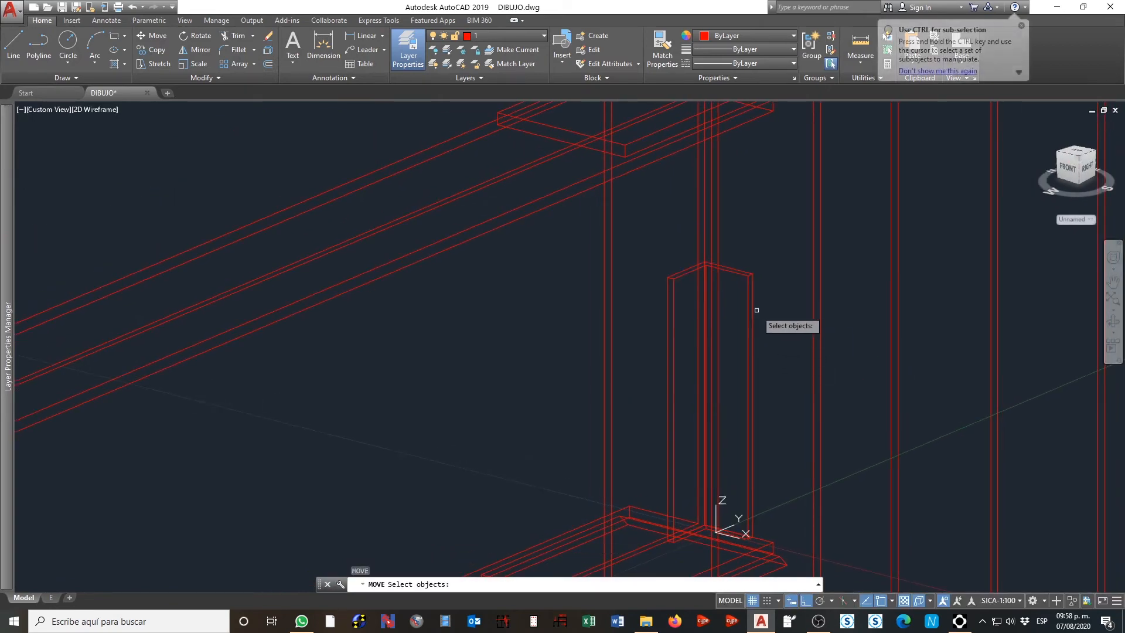
pyautogui.keyDown('shift'); pyautogui.moveTo(791, 340); pyautogui.dragTo(698, 354, button='middle'); pyautogui.keyUp('shift')
pyautogui.scroll(5, 906, 355)
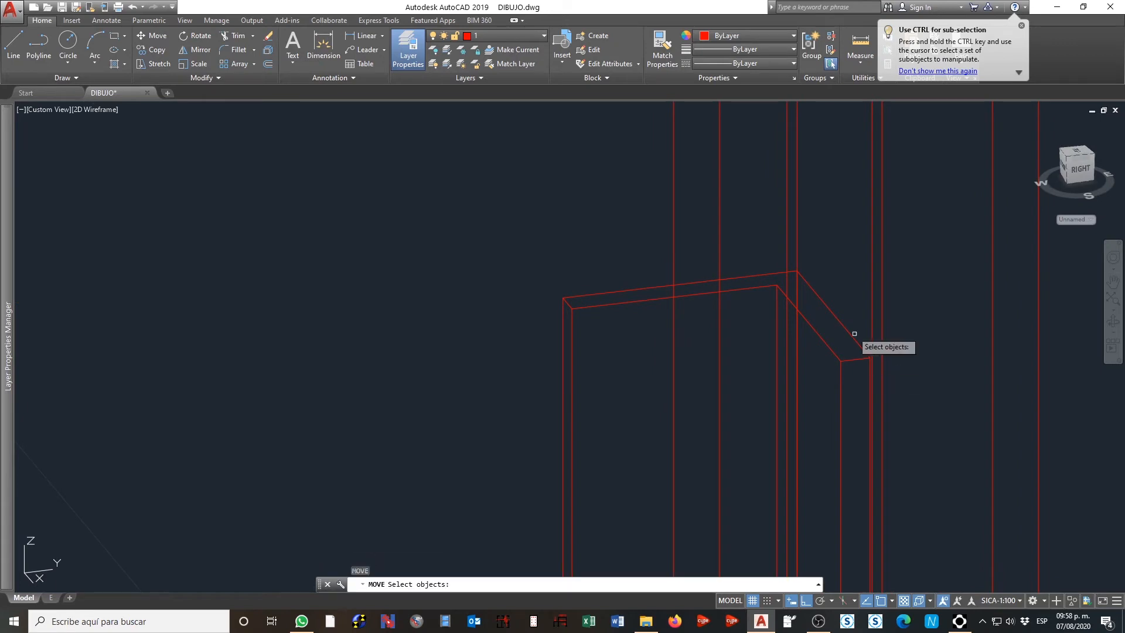
pyautogui.click(835, 314)
pyautogui.press('Return')
pyautogui.write('mid')
pyautogui.press('Return')
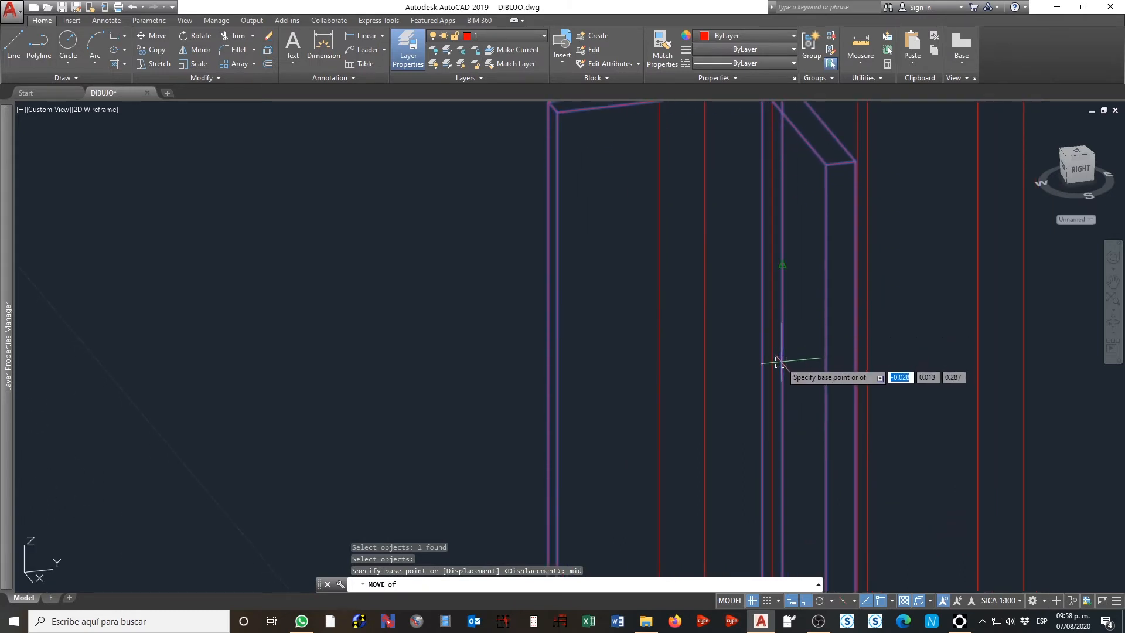
pyautogui.click(788, 269)
pyautogui.scroll(-2, 795, 289)
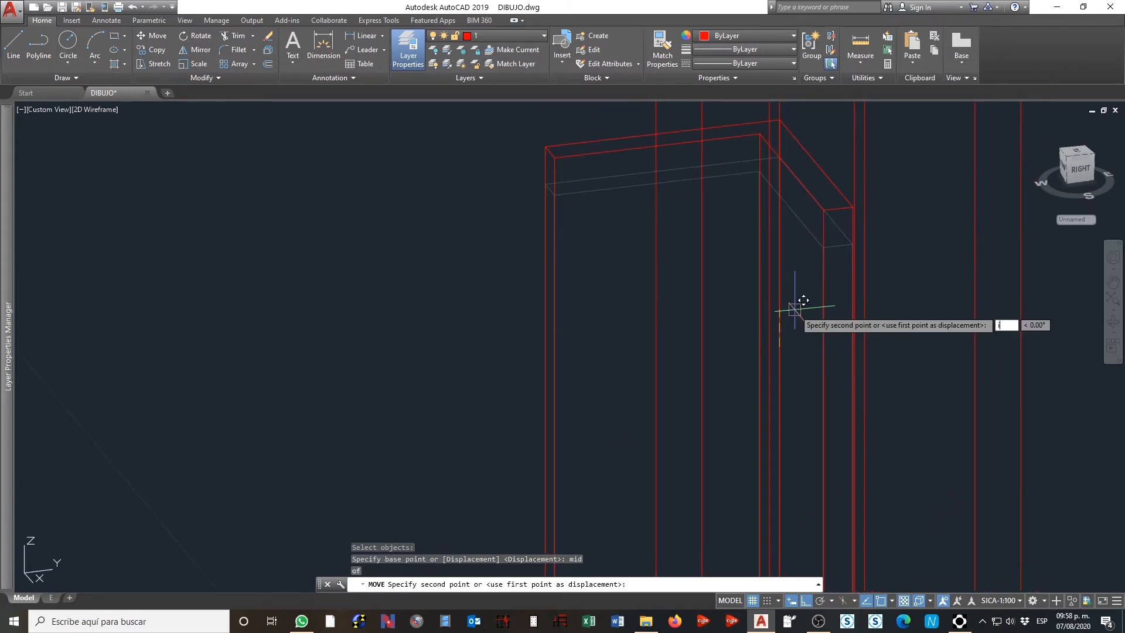
pyautogui.scroll(-3, 794, 246)
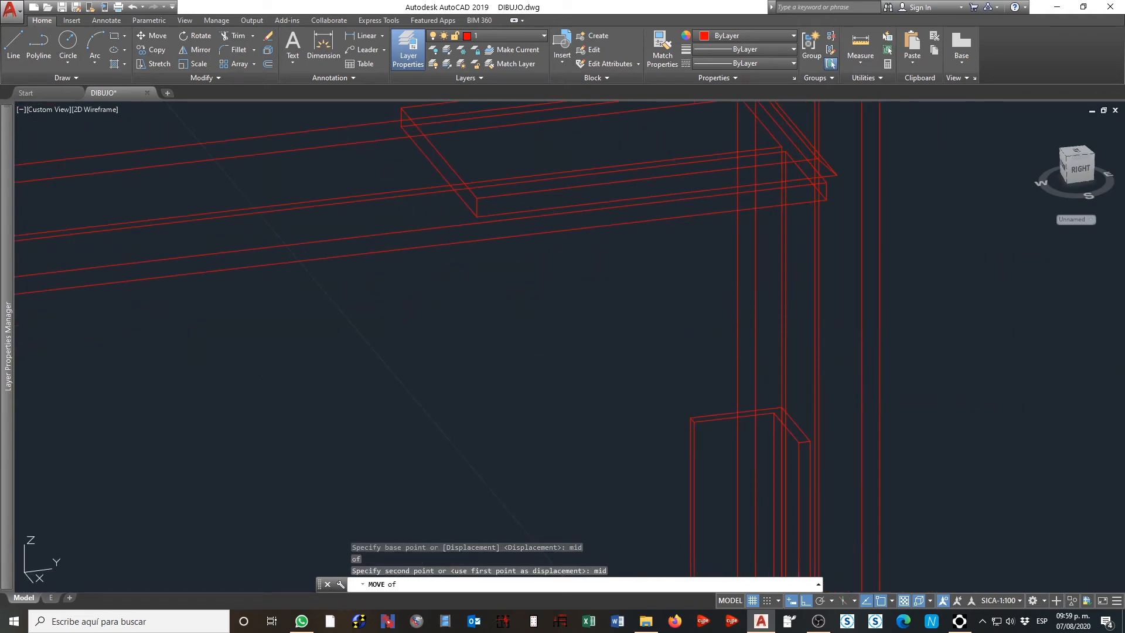
pyautogui.click(858, 448)
pyautogui.moveTo(861, 447); pyautogui.dragTo(848, 276, button='middle')
pyautogui.press('Escape')
pyautogui.scroll(4, 774, 249)
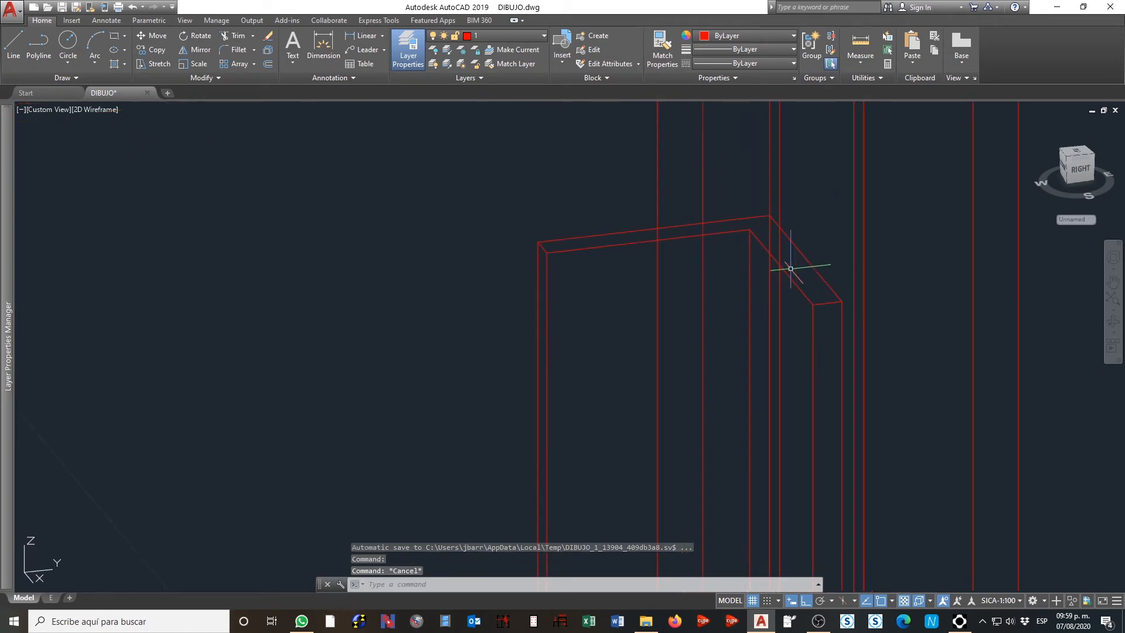
pyautogui.write('m')
pyautogui.press('Return')
pyautogui.click(828, 252)
pyautogui.click(808, 282)
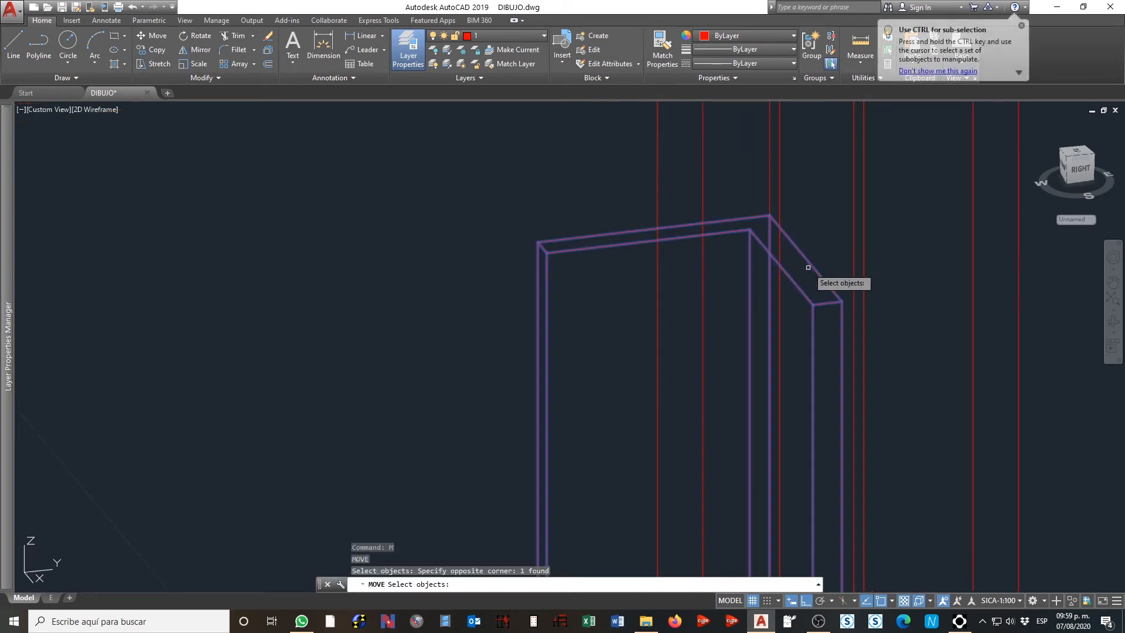
pyautogui.press('Return')
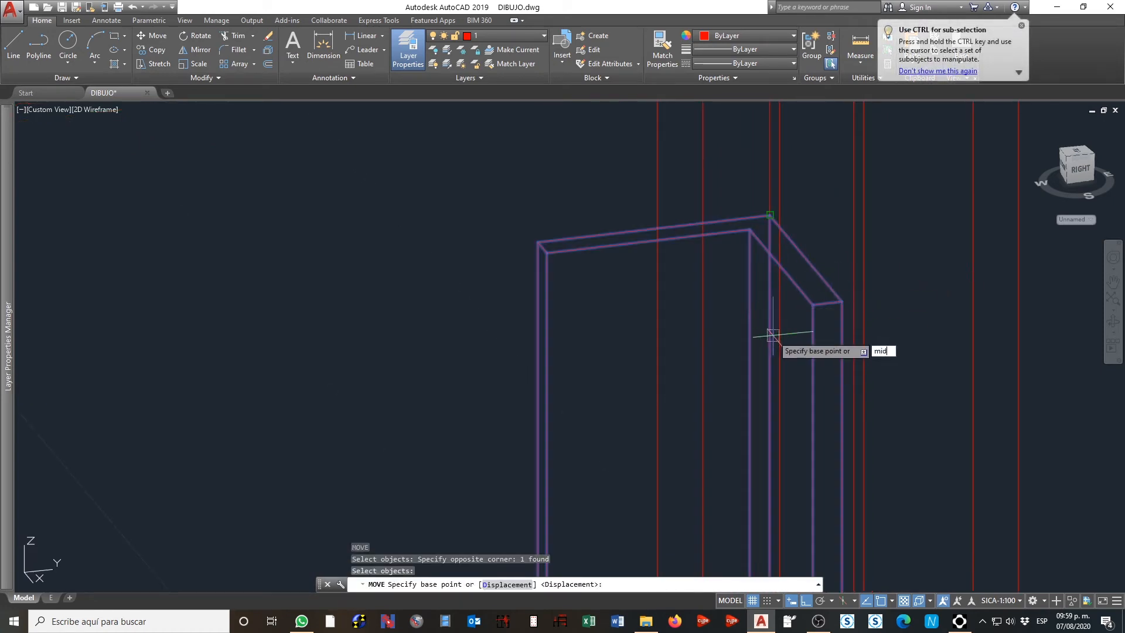
pyautogui.press('Escape')
# - Move the extruded angle aside, clear of the web and column, using two of its upper end corners as reference points
pyautogui.press('Return')
pyautogui.click(817, 272)
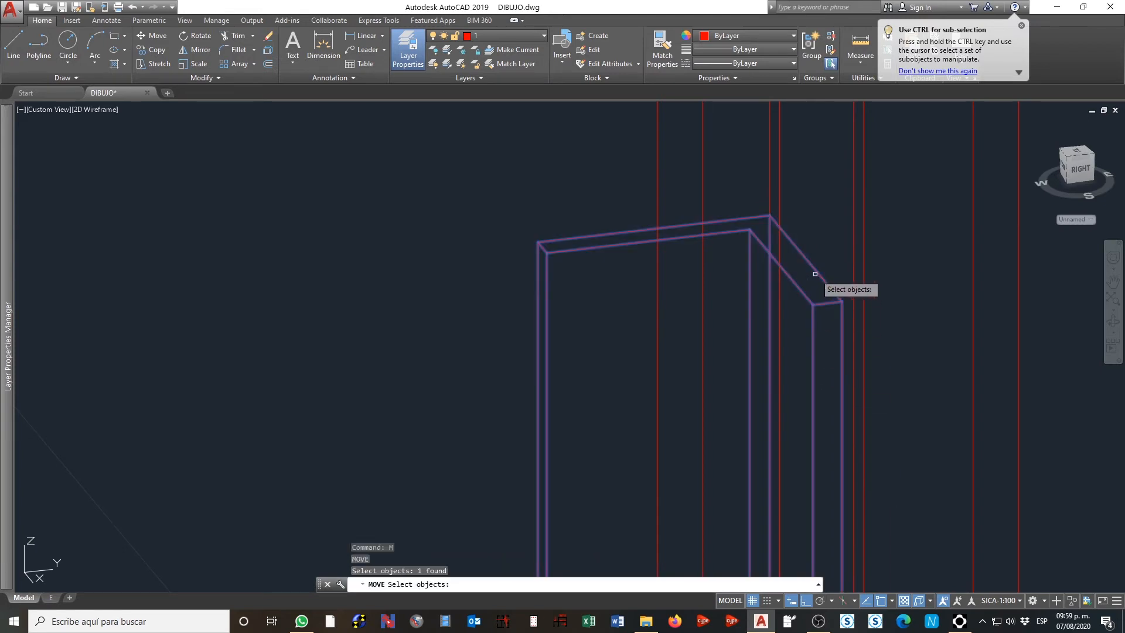
pyautogui.press('Return')
pyautogui.click(841, 301)
pyautogui.click(546, 253)
pyautogui.moveTo(544, 303); pyautogui.dragTo(676, 255, button='middle')
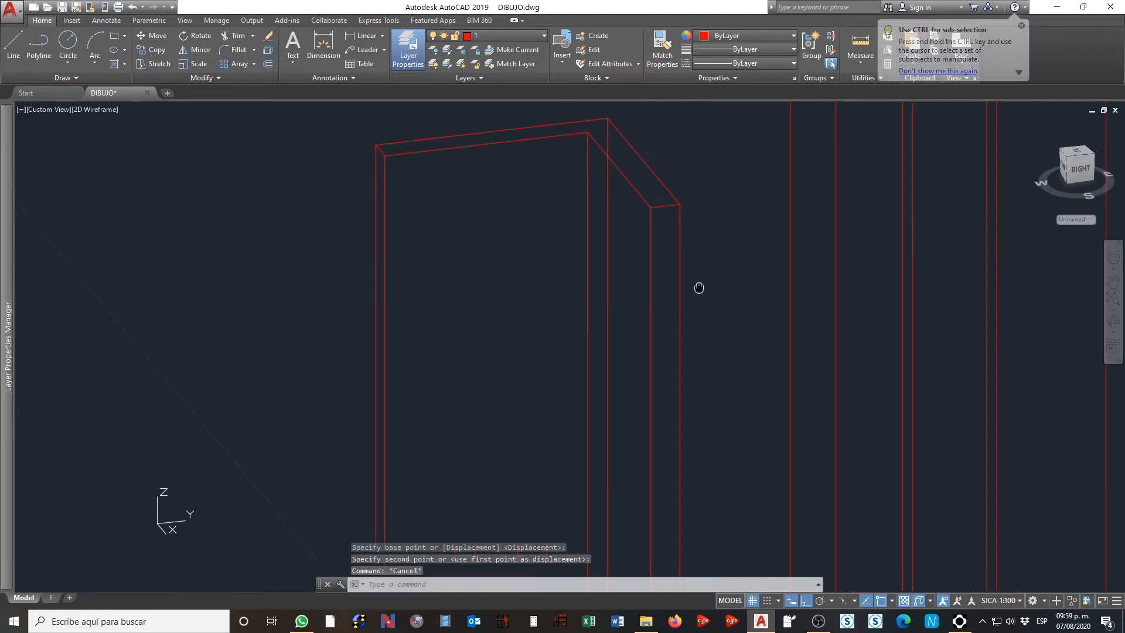
# - Move the angle from its vertical corner edge's midpoint to the midpoint of the web's vertical end edge, centring it between the flanges
pyautogui.press('Return')
pyautogui.click(630, 305)
pyautogui.click(598, 333)
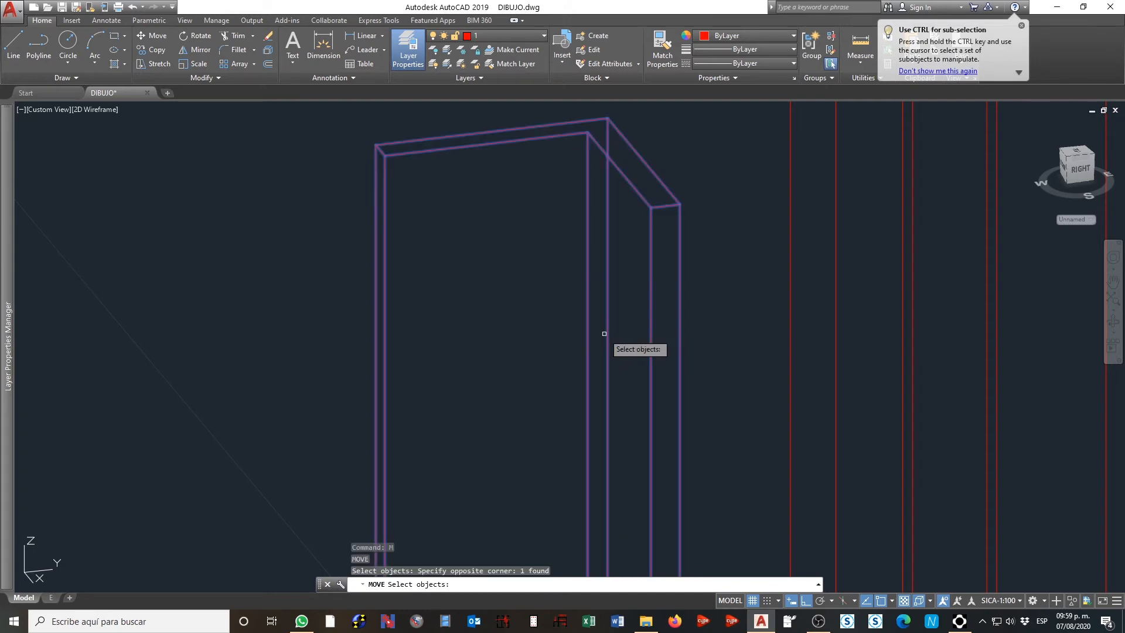
pyautogui.press('Return')
pyautogui.write('mid')
pyautogui.press('Return')
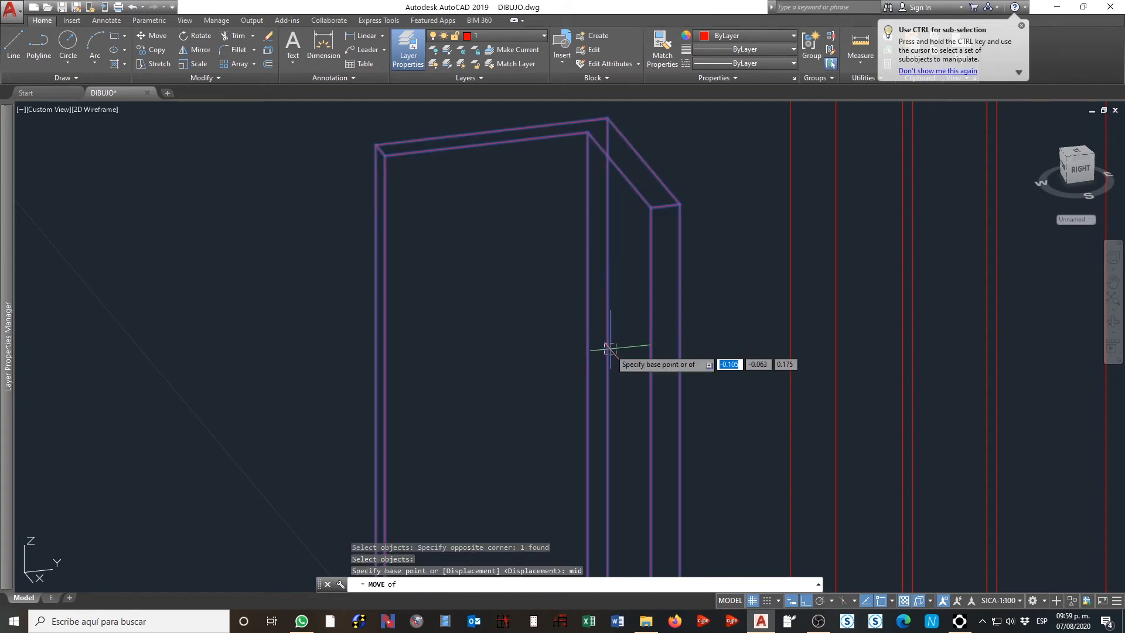
pyautogui.scroll(-2, 601, 386)
pyautogui.moveTo(602, 386); pyautogui.dragTo(617, 274, button='middle')
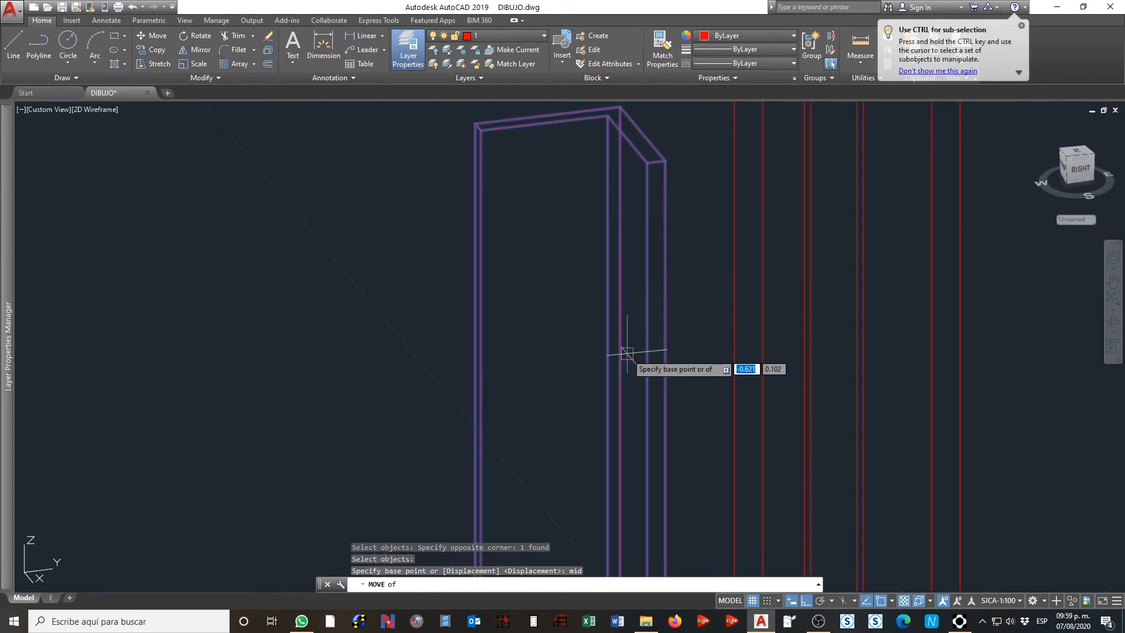
pyautogui.click(622, 439)
pyautogui.moveTo(793, 322); pyautogui.dragTo(725, 459, button='middle')
pyautogui.scroll(-4, 725, 458)
pyautogui.scroll(2, 728, 446)
pyautogui.write('mi')
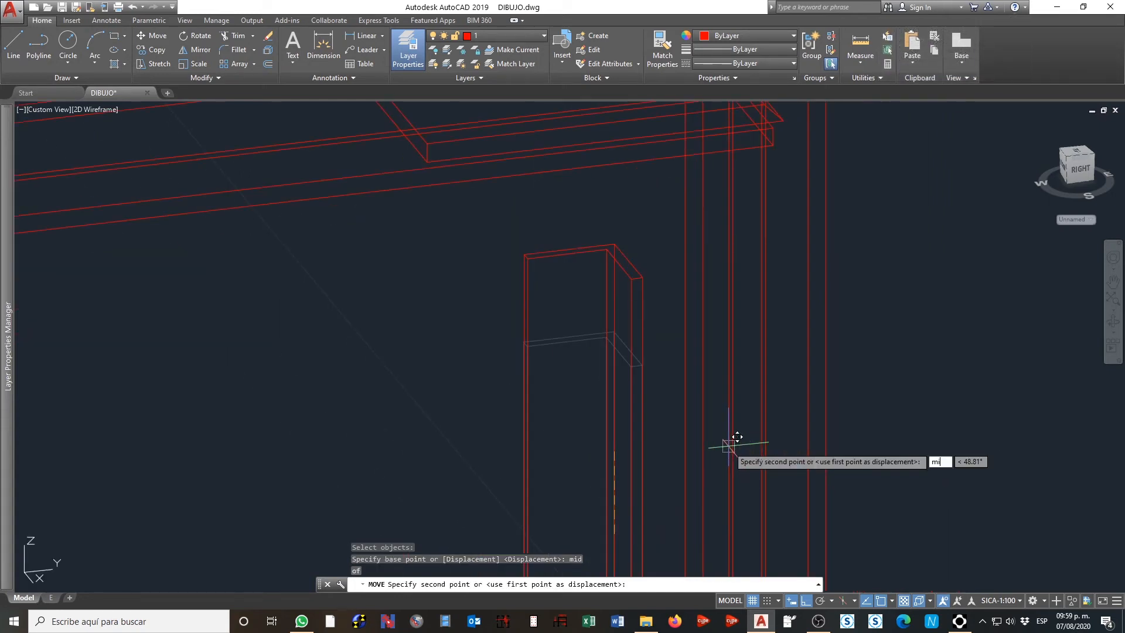
pyautogui.press('Return')
pyautogui.click(736, 367)
pyautogui.moveTo(736, 367); pyautogui.dragTo(808, 351, button='middle')
pyautogui.press('Escape')
pyautogui.moveTo(825, 388); pyautogui.dragTo(817, 264, button='middle')
pyautogui.press('Escape')
pyautogui.scroll(2, 774, 461)
pyautogui.moveTo(774, 460); pyautogui.dragTo(752, 226, button='middle')
pyautogui.press('Escape')
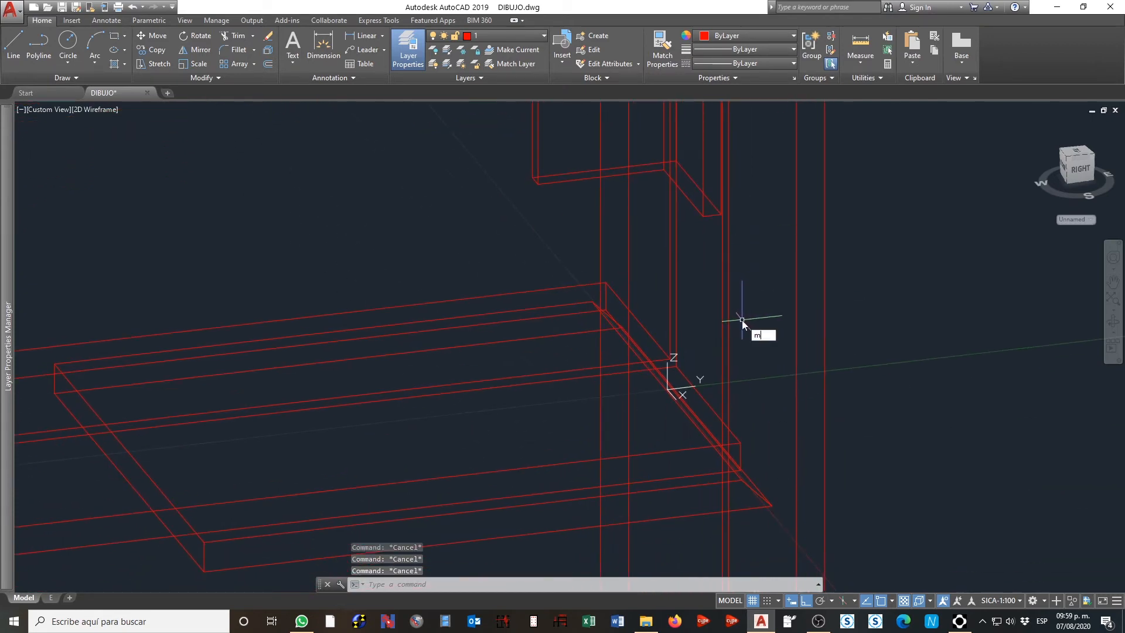
pyautogui.write('m')
pyautogui.press('Return')
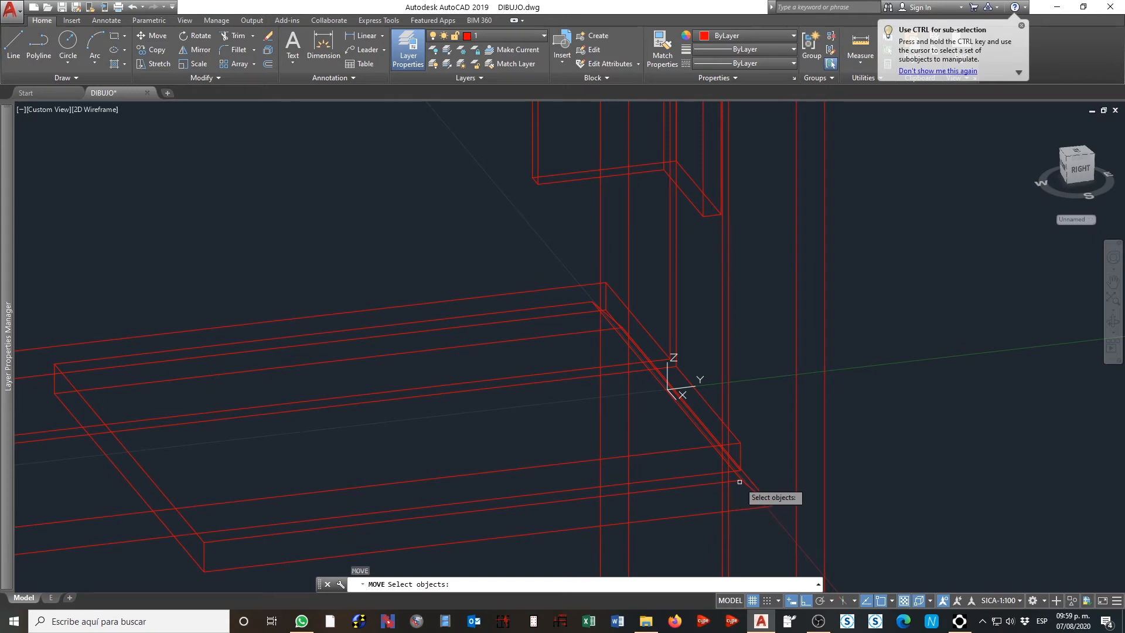
pyautogui.press('Escape')
pyautogui.press('Escape')
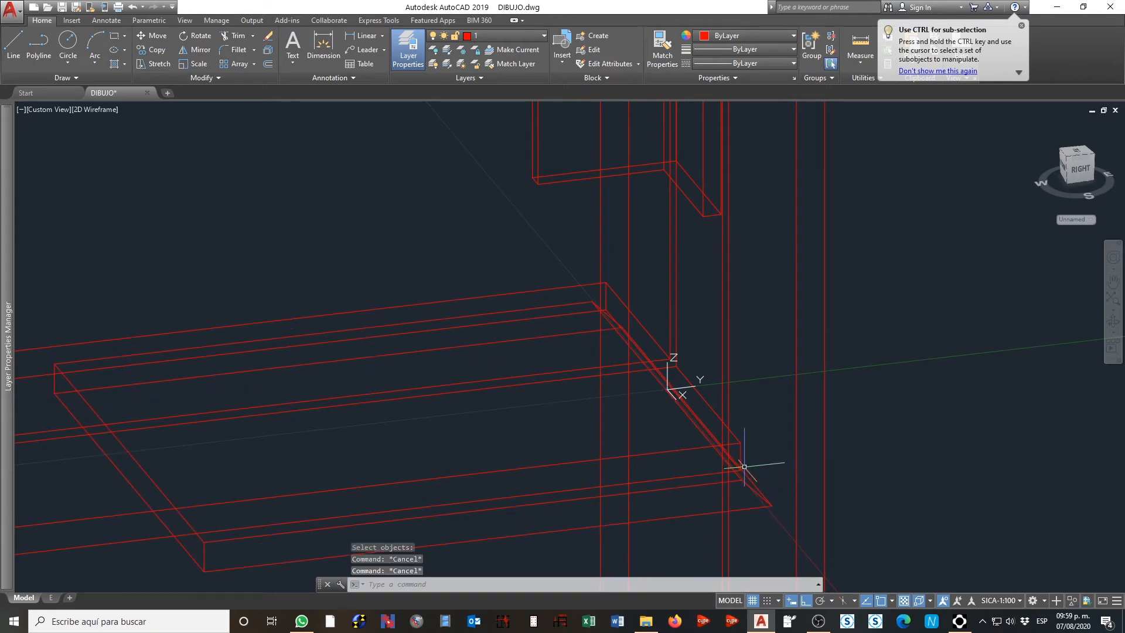
# - Move the L-shaped angle 0.0127 horizontally along the beam's axis toward the column
pyautogui.write('m')
pyautogui.press('Return')
pyautogui.moveTo(789, 300); pyautogui.dragTo(770, 514, button='middle')
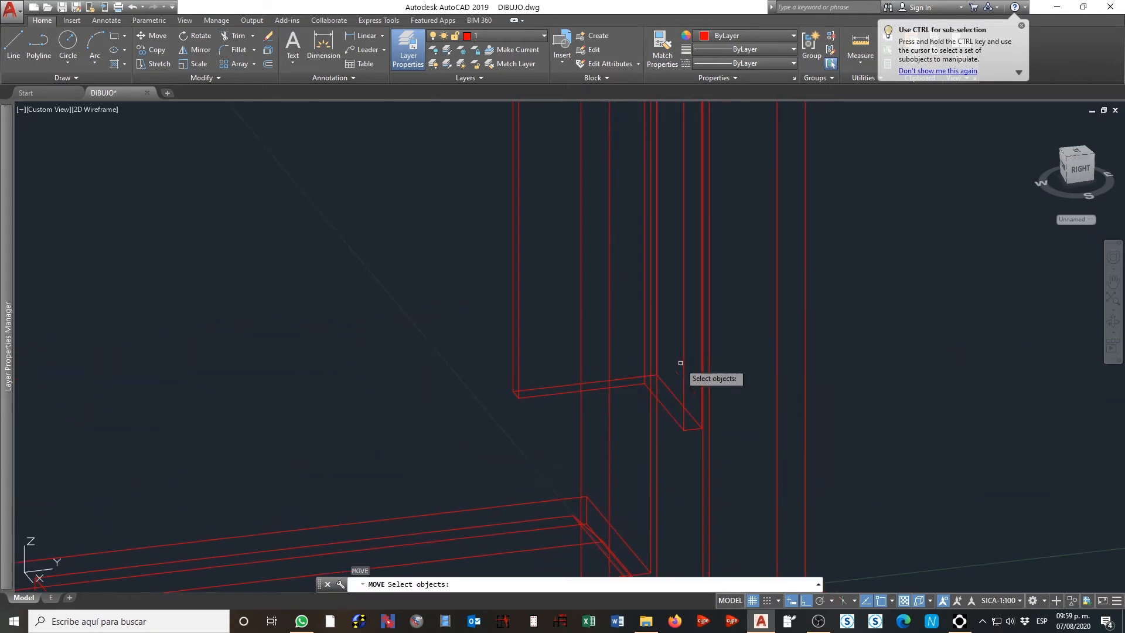
pyautogui.click(685, 398)
pyautogui.press('Return')
pyautogui.click(695, 408)
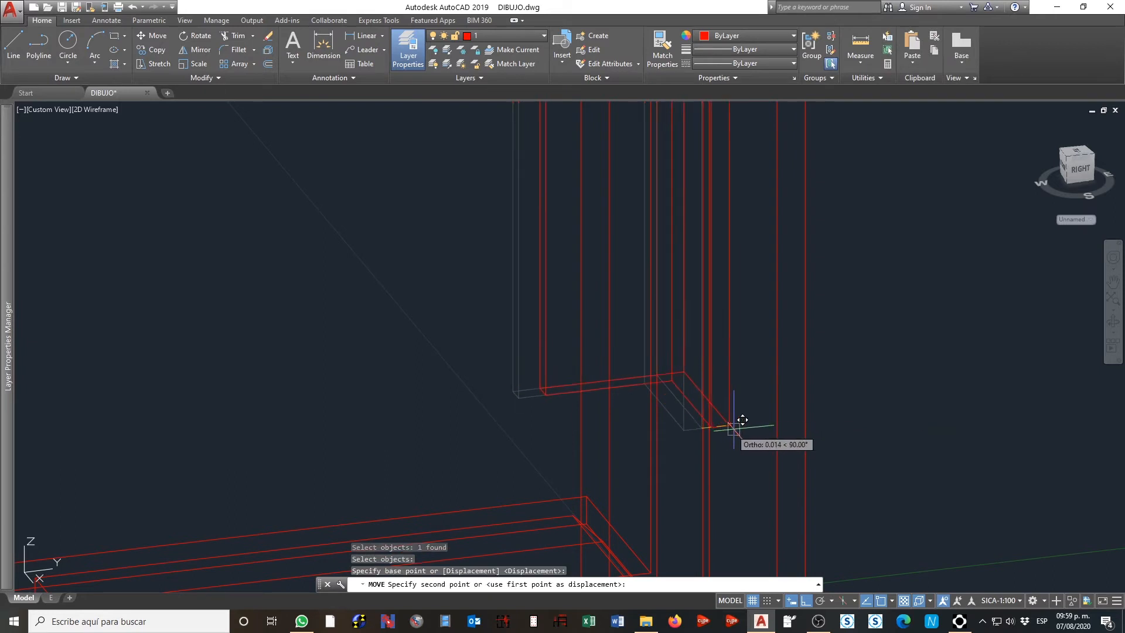
pyautogui.write('.012')
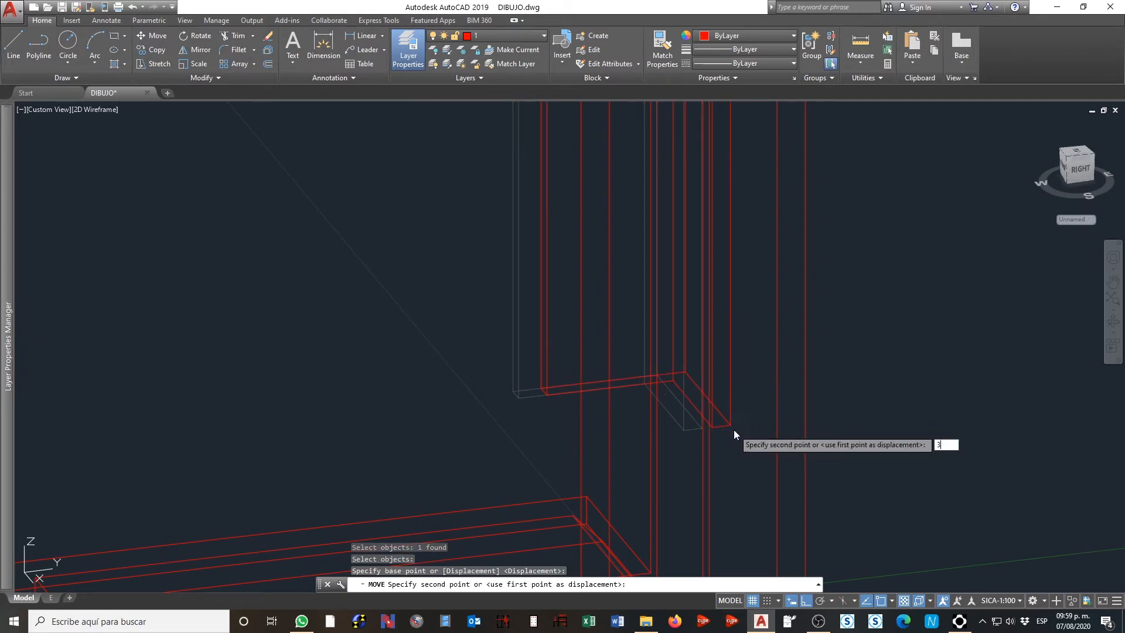
pyautogui.write('7')
pyautogui.press('Return')
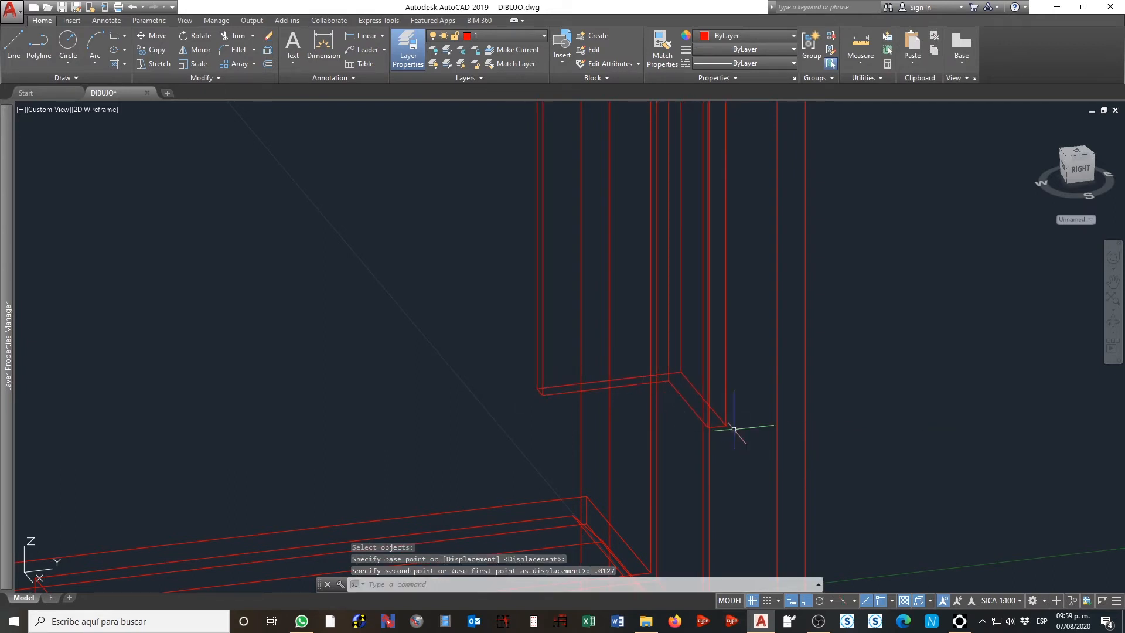
# - Check the angle's fit against the column face in the right side view with hidden lines removed
pyautogui.click(1082, 167)
pyautogui.scroll(8, 686, 364)
pyautogui.scroll(-4, 817, 328)
pyautogui.write('HI')
pyautogui.press('Return')
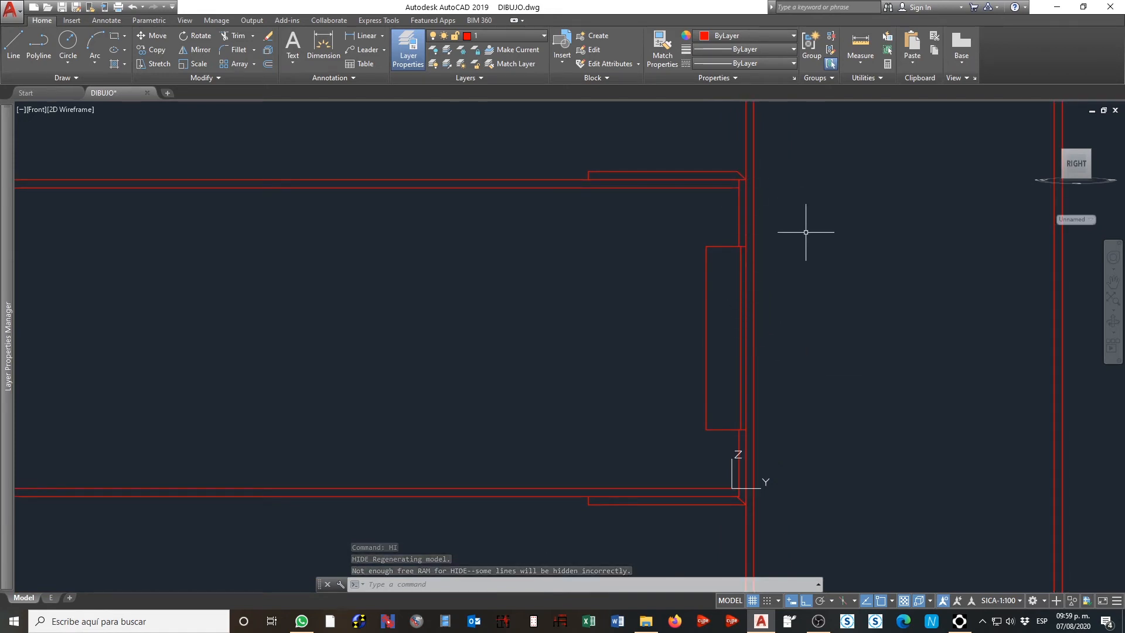
pyautogui.keyDown('shift'); pyautogui.moveTo(849, 307); pyautogui.dragTo(852, 336, button='middle'); pyautogui.keyUp('shift')
pyautogui.scroll(-5, 925, 392)
pyautogui.moveTo(924, 391); pyautogui.dragTo(723, 223, button='middle')
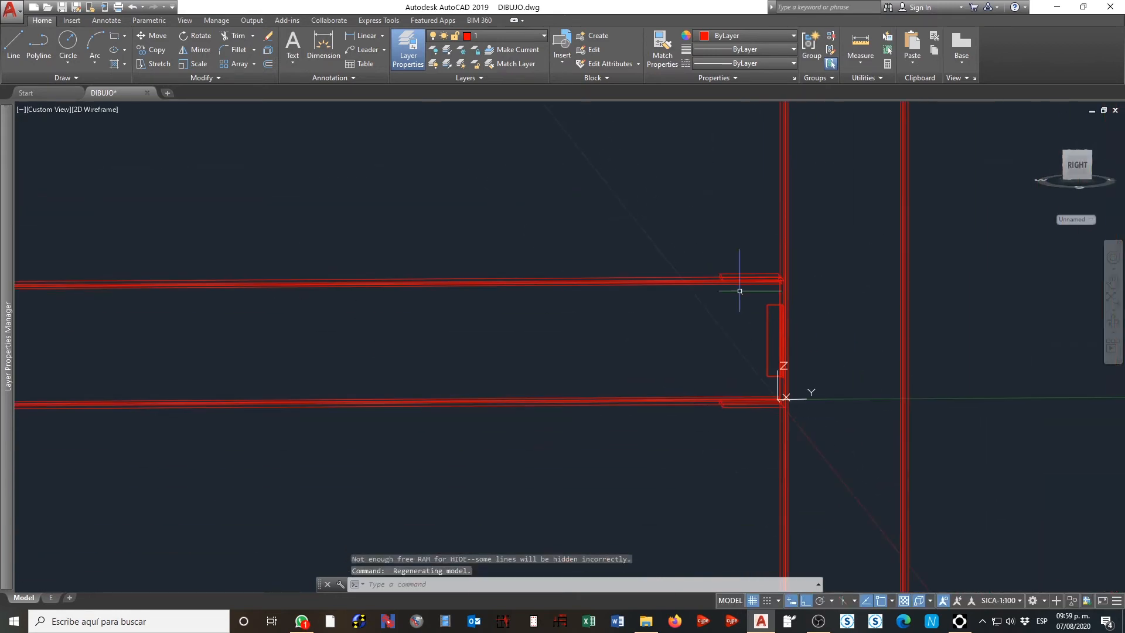
# - Examine the angle's seating on the web in the southwest isometric view with hidden lines removed
pyautogui.click(1066, 155)
pyautogui.scroll(10, 791, 389)
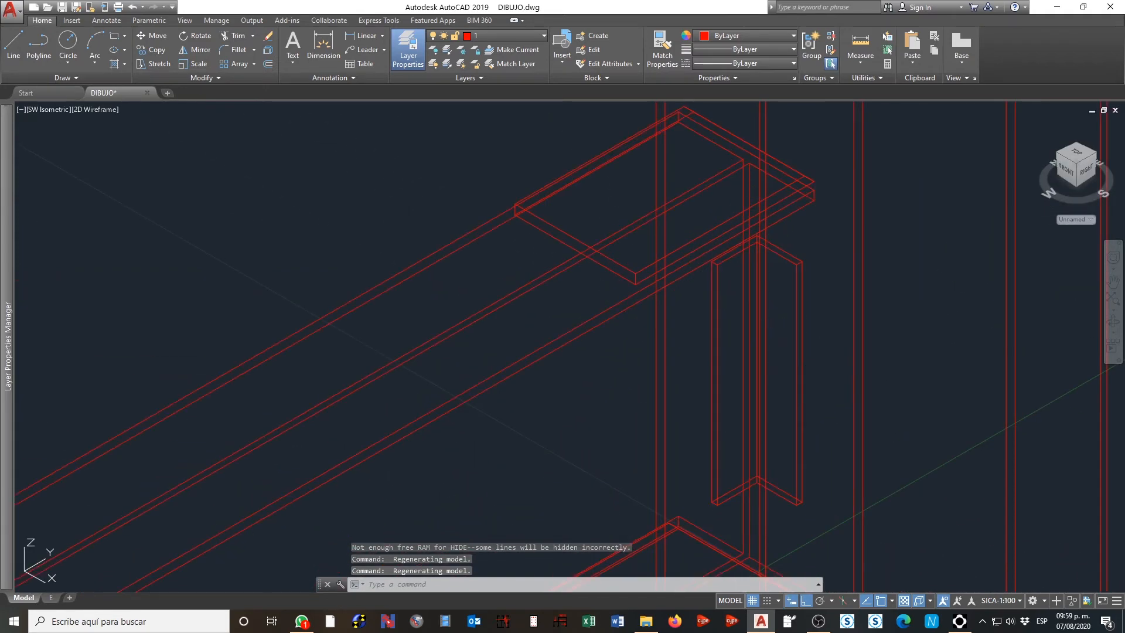
pyautogui.write('hi')
pyautogui.press('Return')
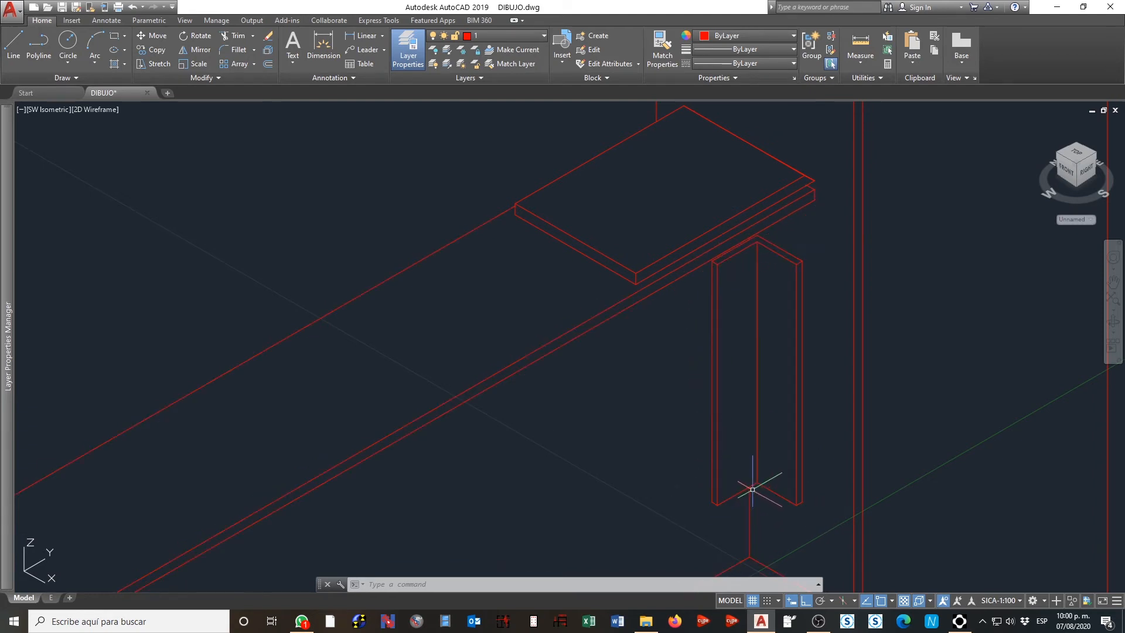
pyautogui.scroll(6, 742, 491)
pyautogui.scroll(-5, 749, 486)
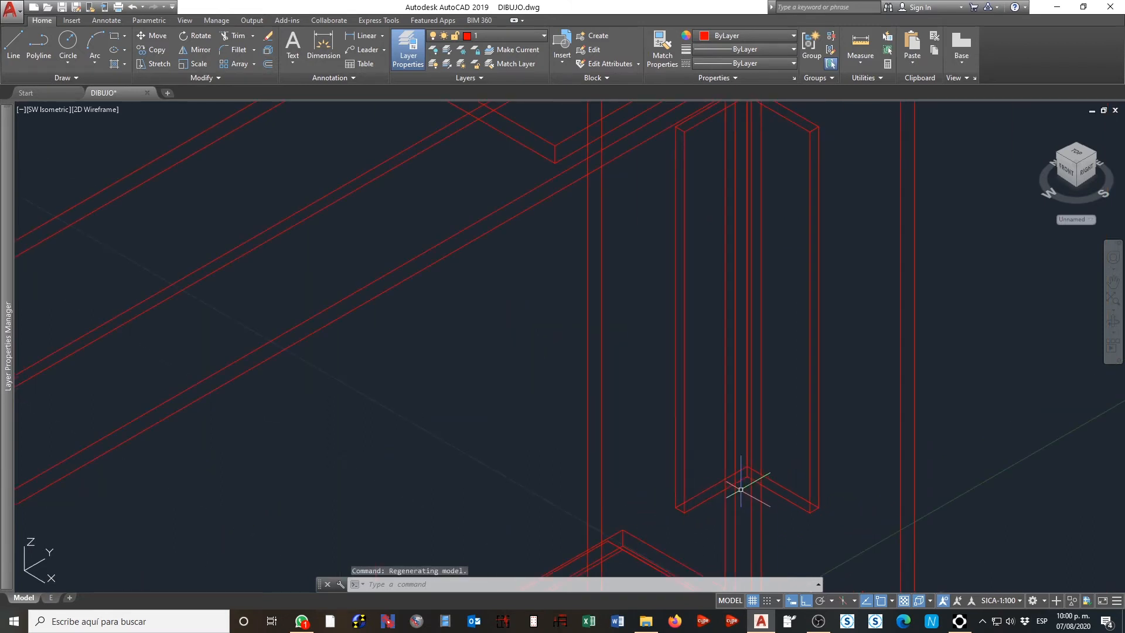
pyautogui.scroll(-2, 746, 486)
pyautogui.moveTo(747, 502); pyautogui.dragTo(745, 436, button='middle')
pyautogui.scroll(2, 744, 434)
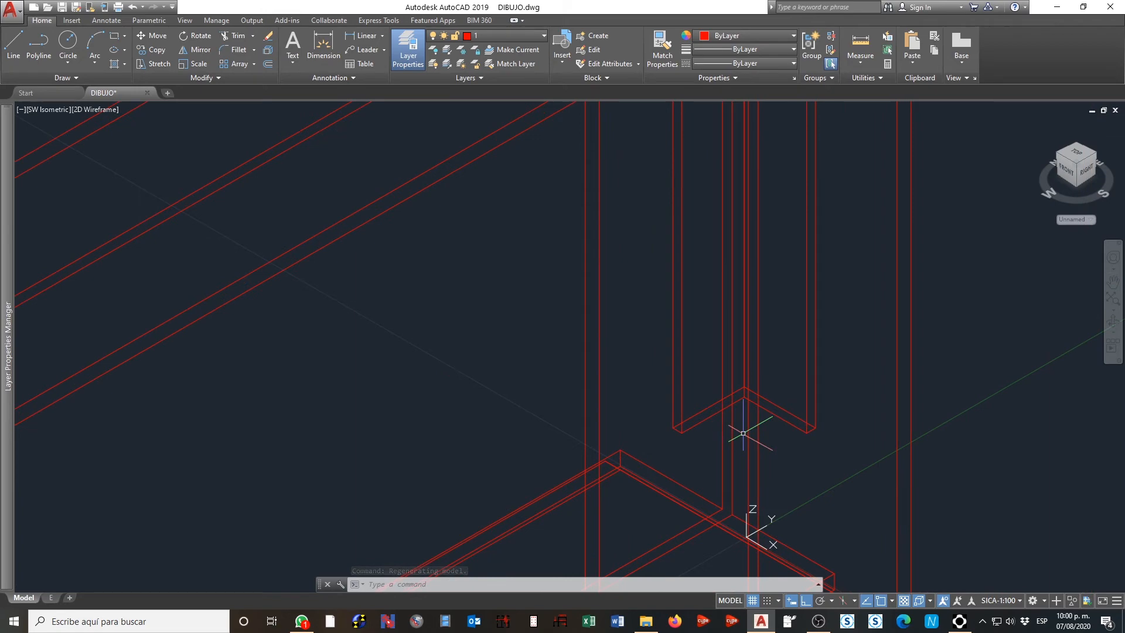
pyautogui.press('Return')
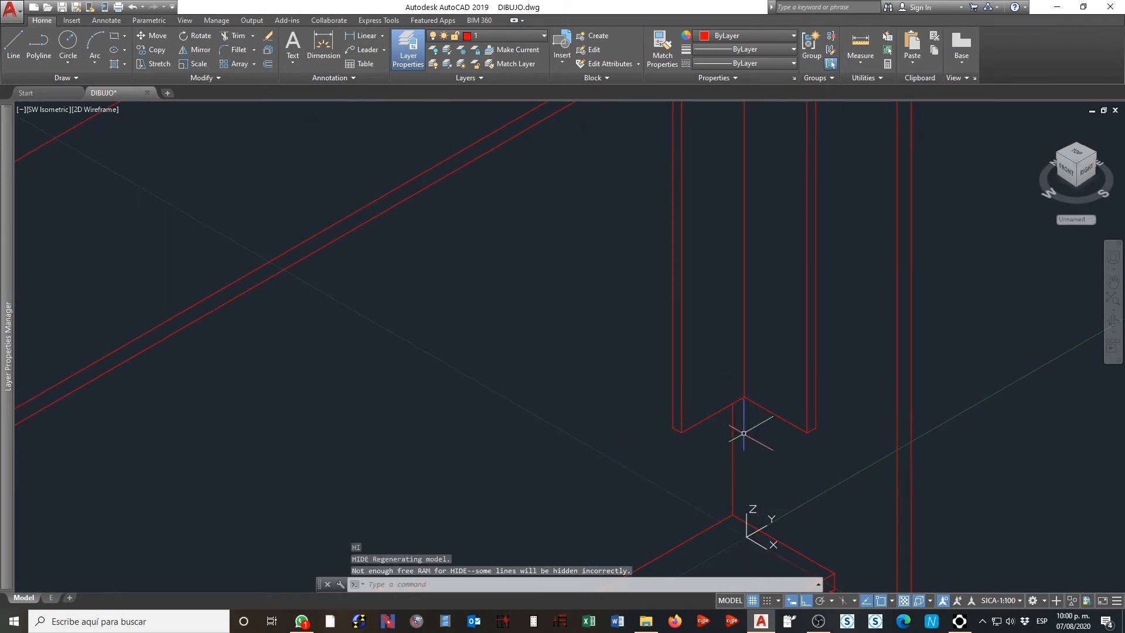
# - Inspect the beam end, flange plates and angle again in side elevation with hidden lines removed
pyautogui.moveTo(1078, 167); pyautogui.dragTo(854, 301)
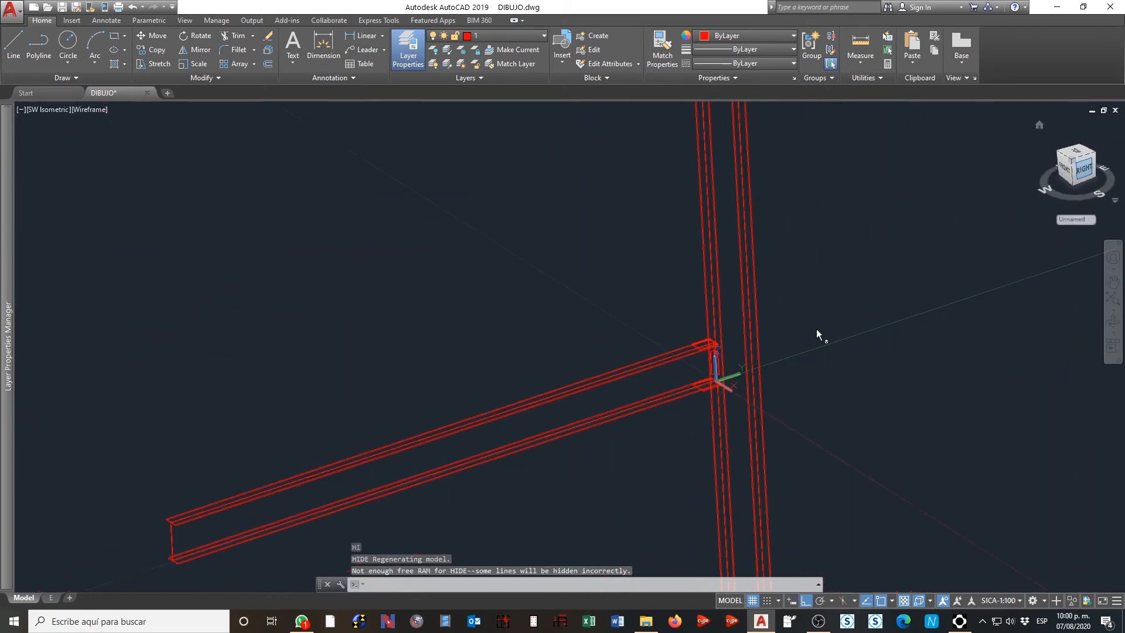
pyautogui.scroll(10, 651, 359)
pyautogui.moveTo(717, 363); pyautogui.dragTo(725, 396, button='middle')
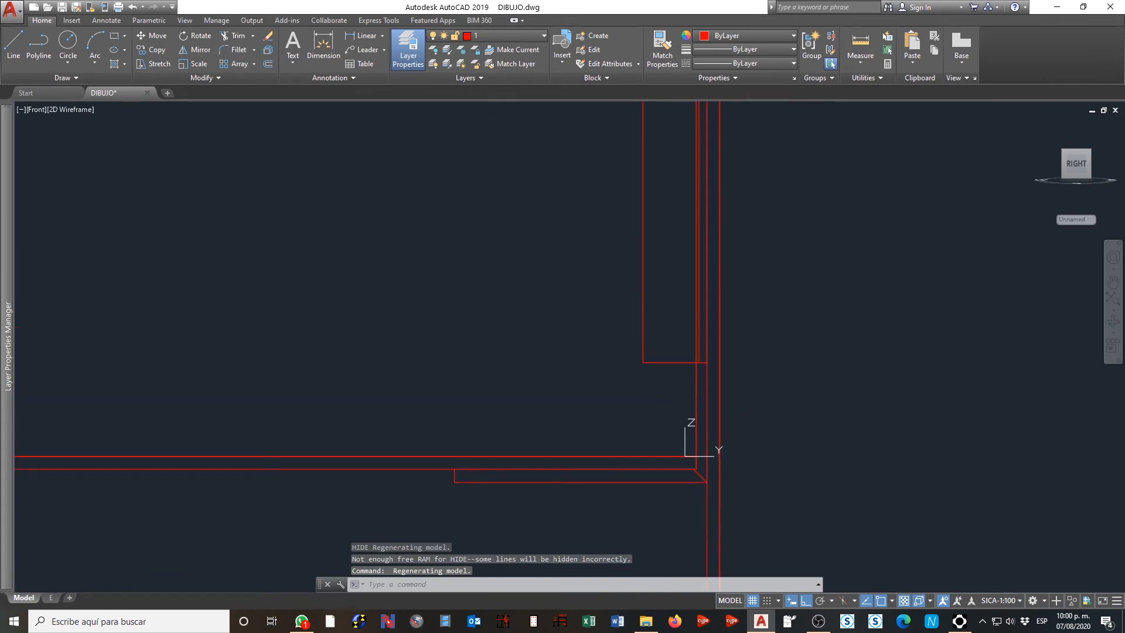
pyautogui.write('HI')
pyautogui.press('Return')
pyautogui.scroll(-4, 781, 382)
pyautogui.scroll(2, 778, 287)
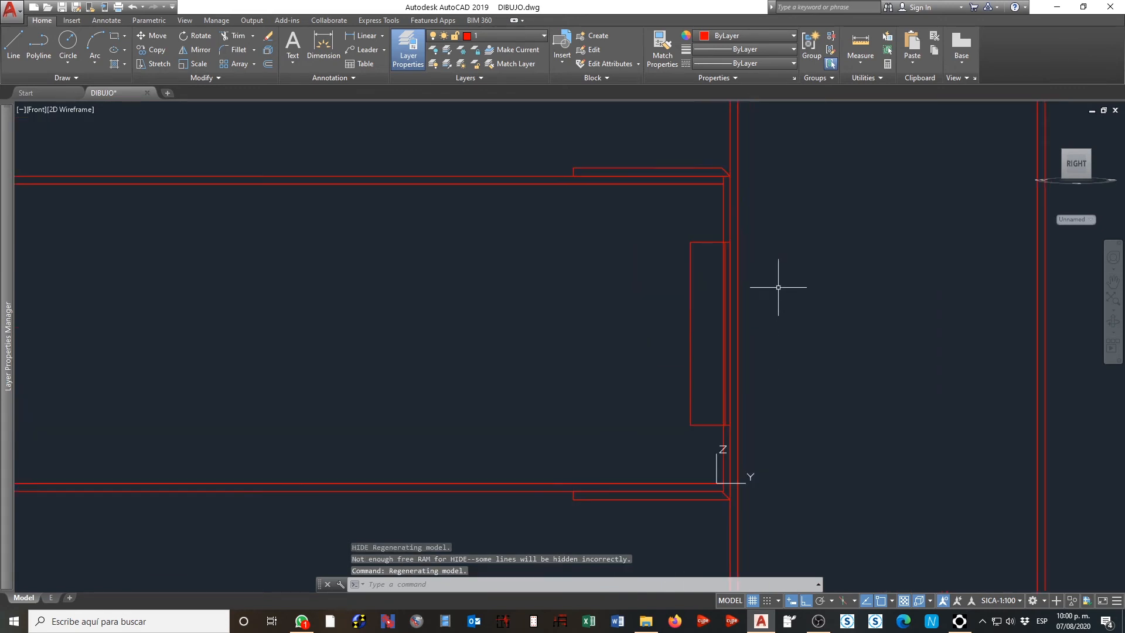
pyautogui.keyDown('shift'); pyautogui.moveTo(795, 333); pyautogui.dragTo(826, 414, button='middle'); pyautogui.keyUp('shift')
# - Review the whole beam-to-column connection in the southwest isometric and right side views
pyautogui.click(1067, 163)
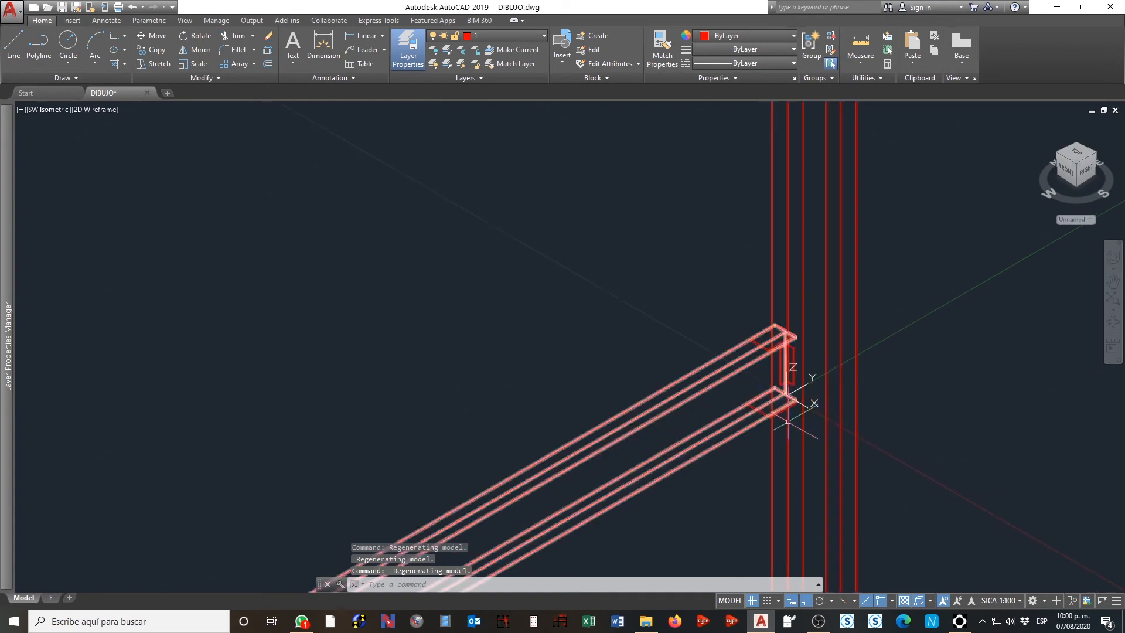
pyautogui.scroll(3, 788, 420)
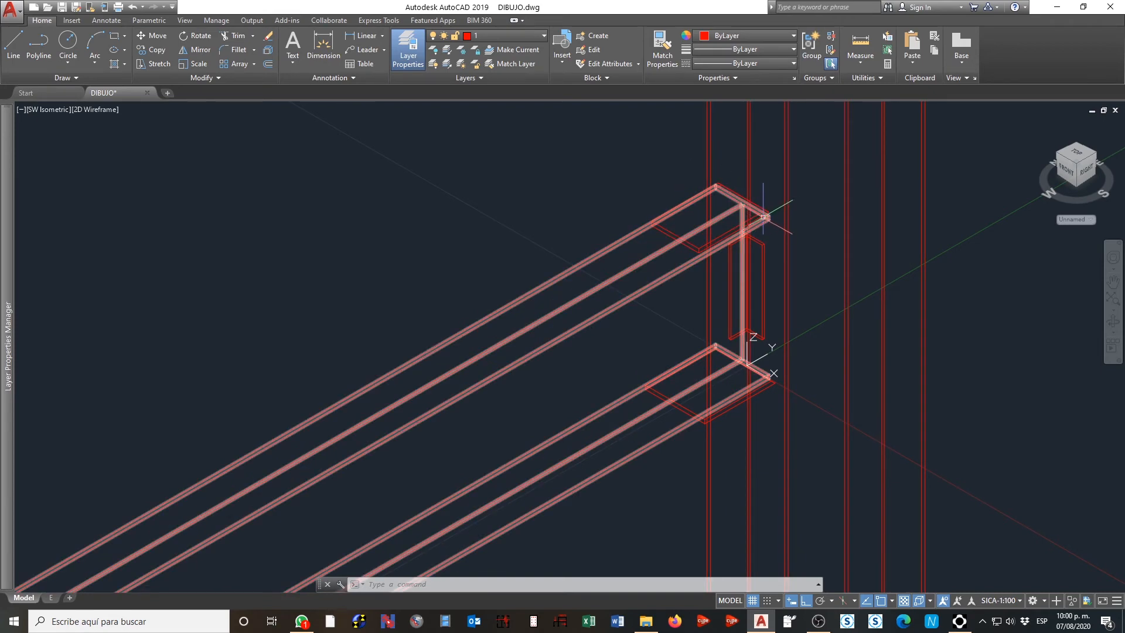
pyautogui.moveTo(924, 158); pyautogui.dragTo(866, 311, button='middle')
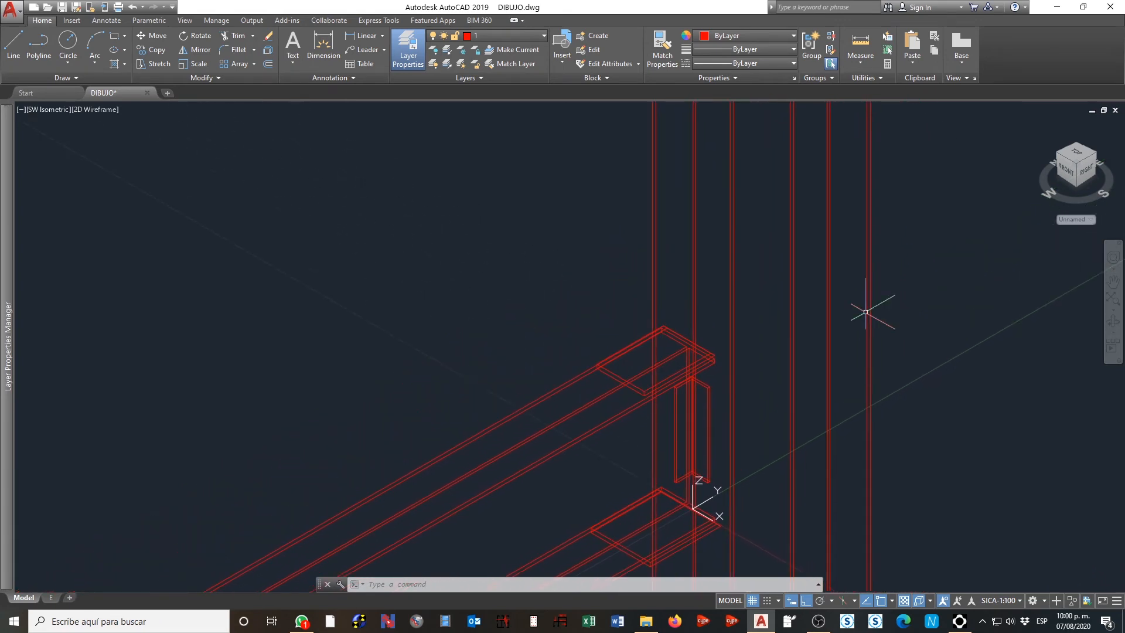
pyautogui.click(1087, 163)
pyautogui.scroll(6, 665, 342)
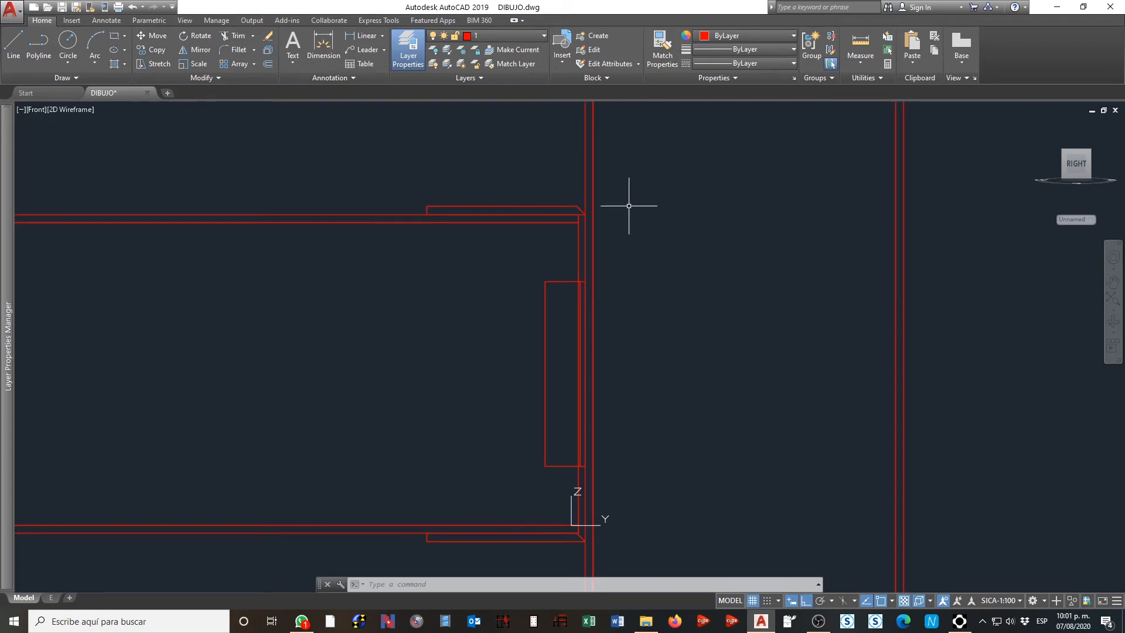
pyautogui.moveTo(769, 382); pyautogui.dragTo(803, 281, button='middle')
pyautogui.moveTo(791, 427); pyautogui.dragTo(789, 466, button='middle')
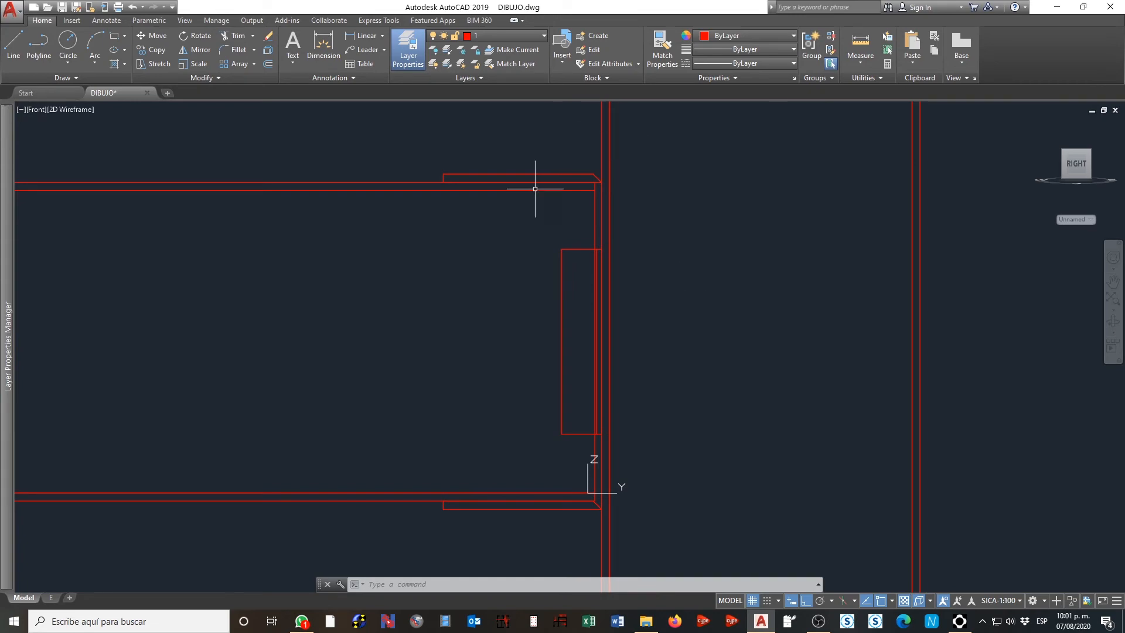
pyautogui.press('Escape')
pyautogui.press('Escape')
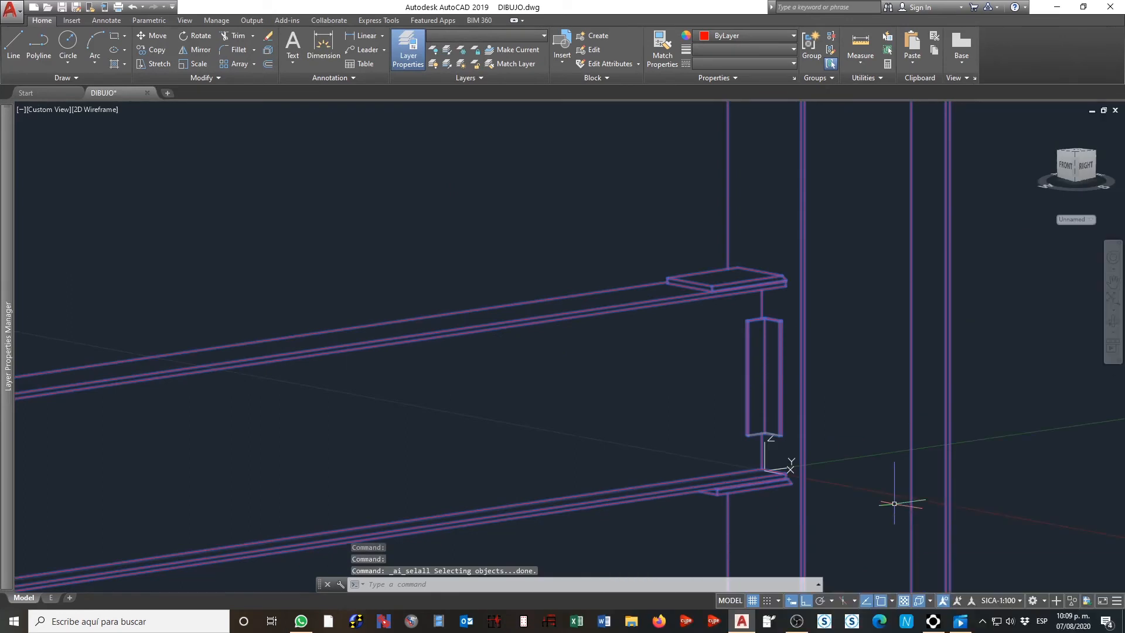
pyautogui.press('Escape')
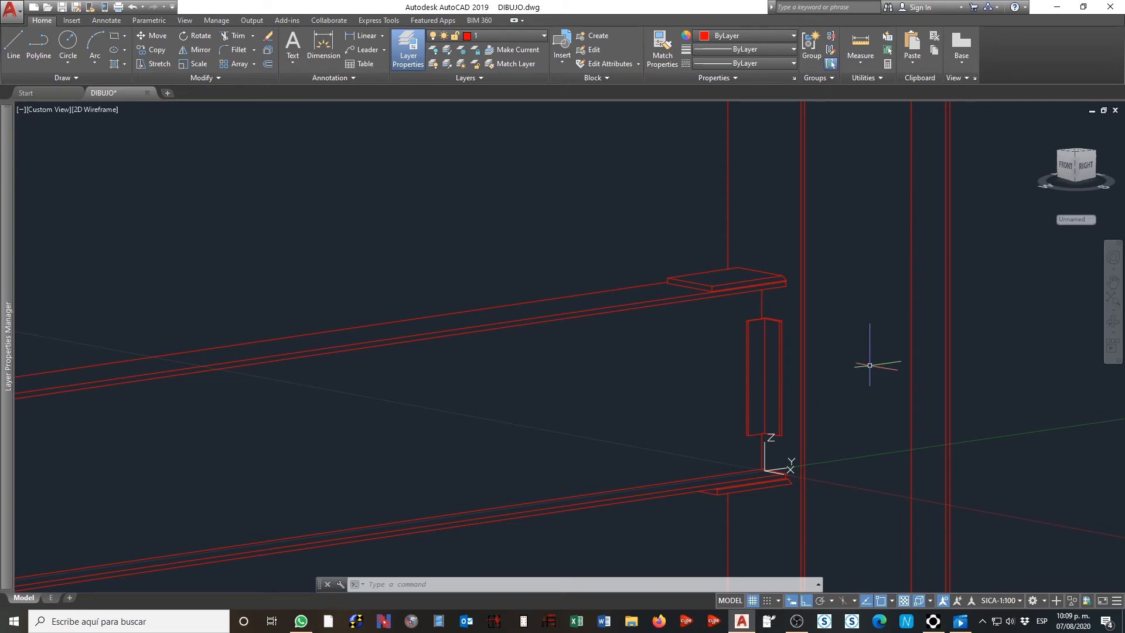
# - Mirror the angle to the web's other side about a line along the beam from the web's lower end edge midpoint, keeping the original
pyautogui.click(1059, 157)
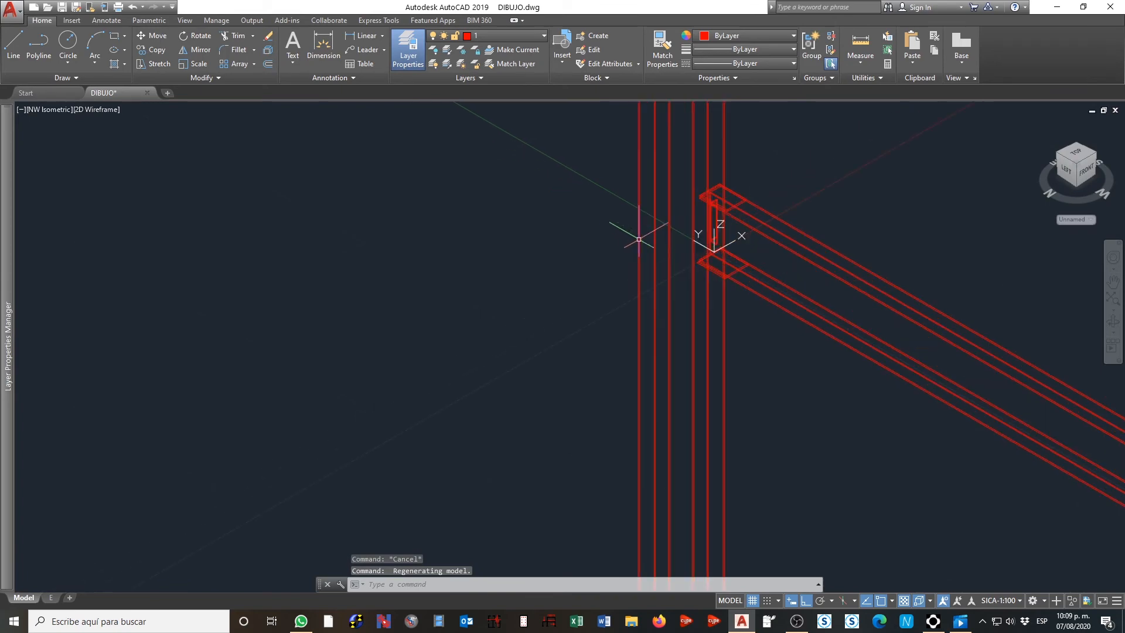
pyautogui.press('Escape')
pyautogui.write('mi')
pyautogui.press('Return')
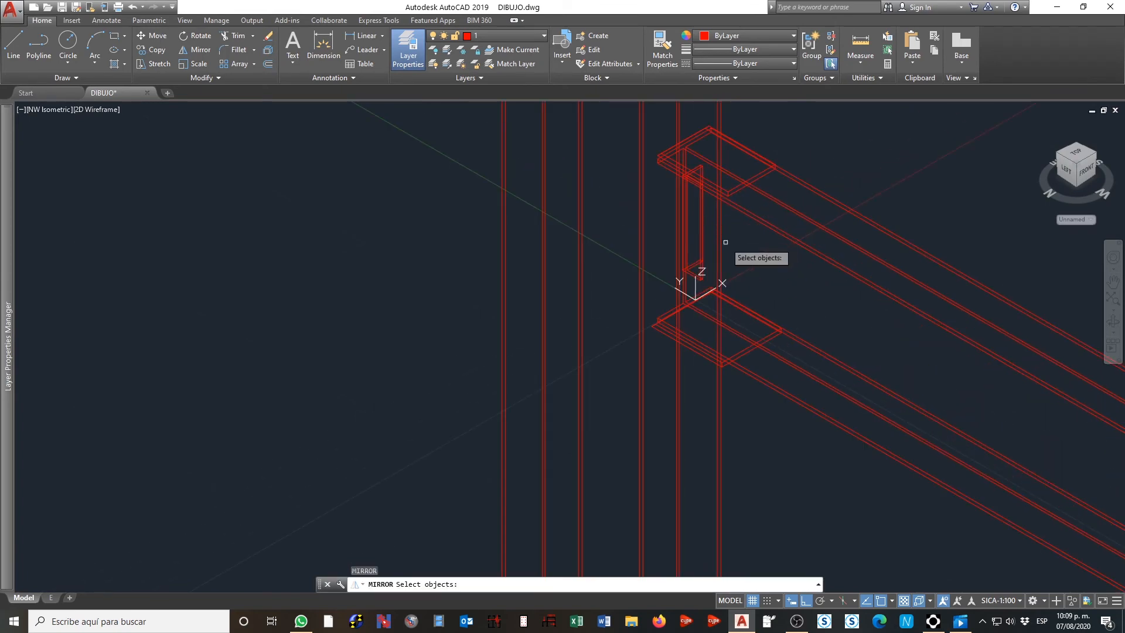
pyautogui.click(702, 261)
pyautogui.press('Return')
pyautogui.scroll(2, 699, 306)
pyautogui.scroll(2, 698, 307)
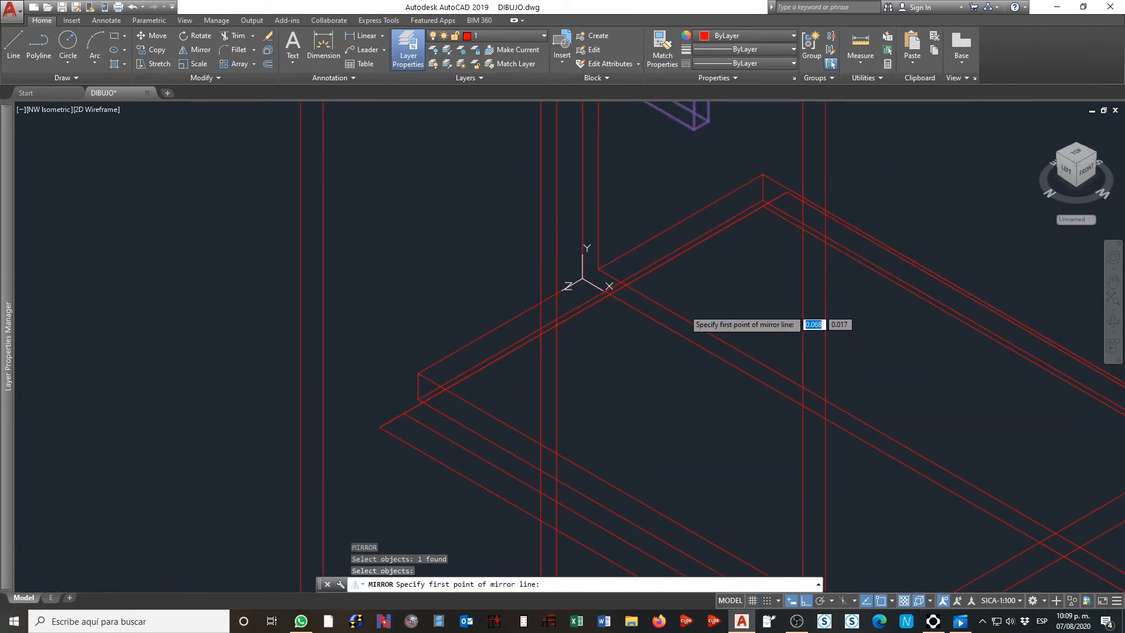
pyautogui.write('mid')
pyautogui.press('Return')
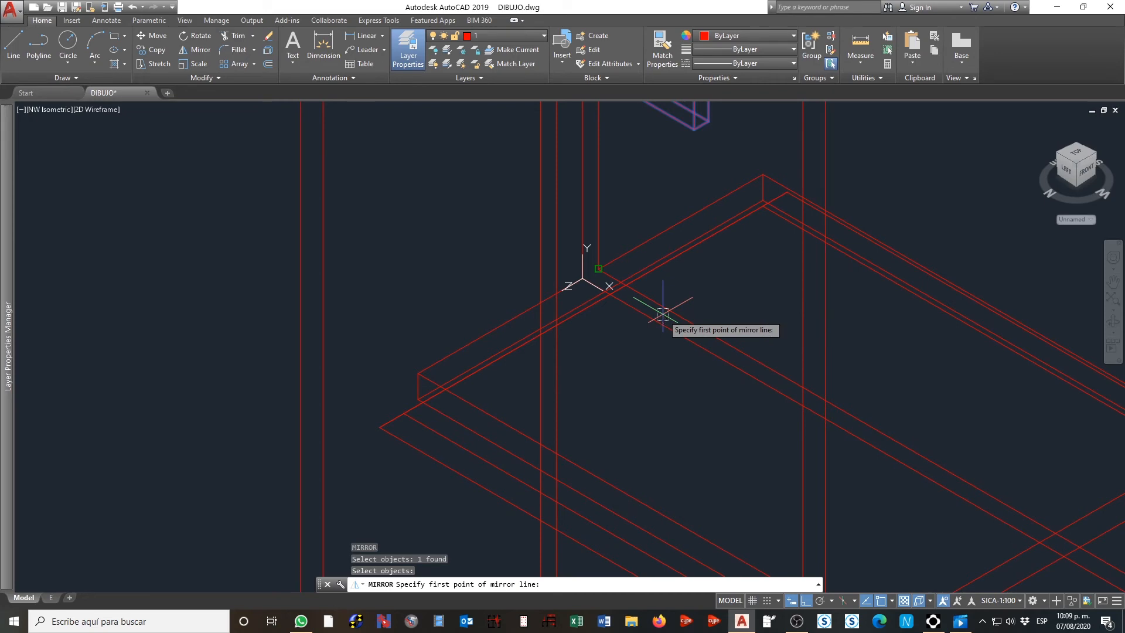
pyautogui.click(596, 277)
pyautogui.scroll(-3, 754, 407)
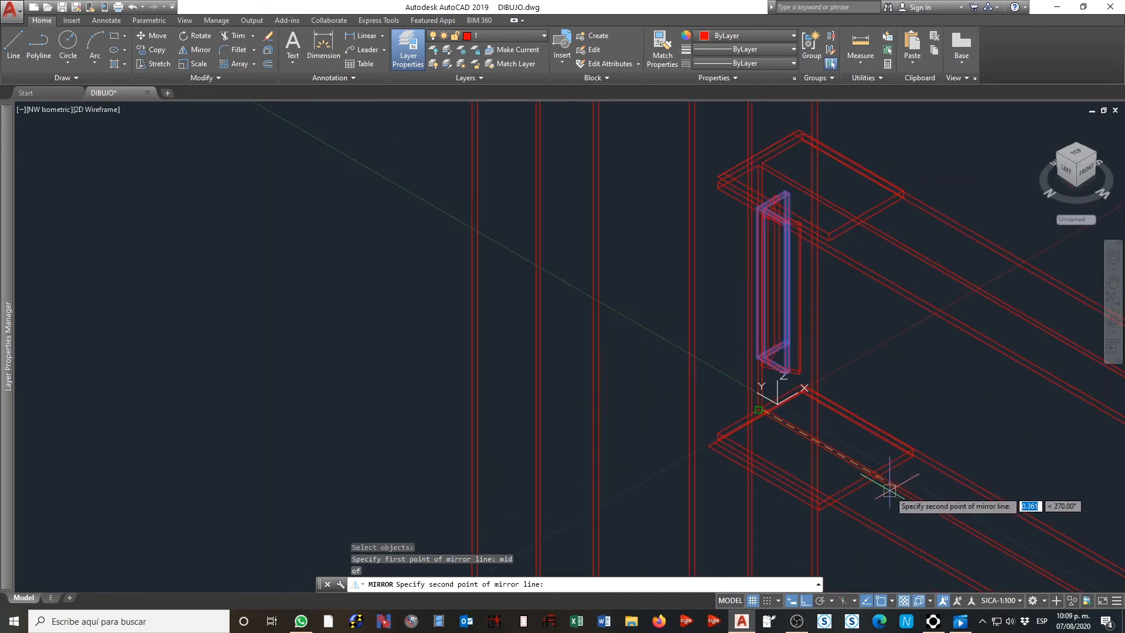
pyautogui.scroll(-3, 917, 509)
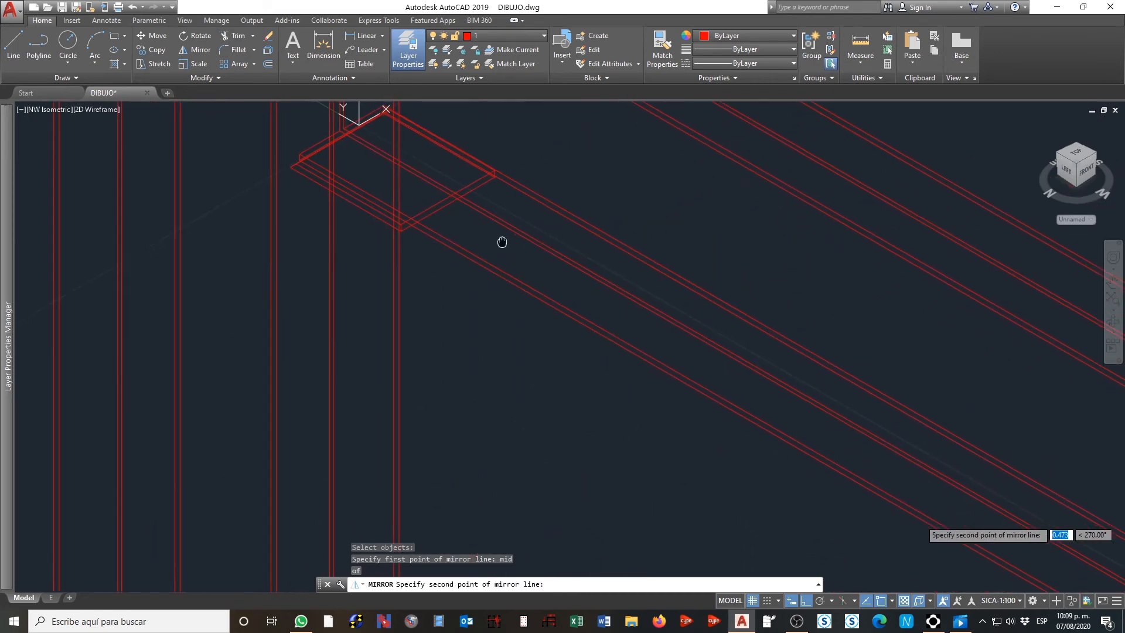
pyautogui.click(834, 540)
pyautogui.press('Escape')
pyautogui.press('Escape')
# - Examine the mirrored angle in the northwest isometric view with hidden lines removed, and return to the southwest isometric view
pyautogui.write('hide')
pyautogui.press('Return')
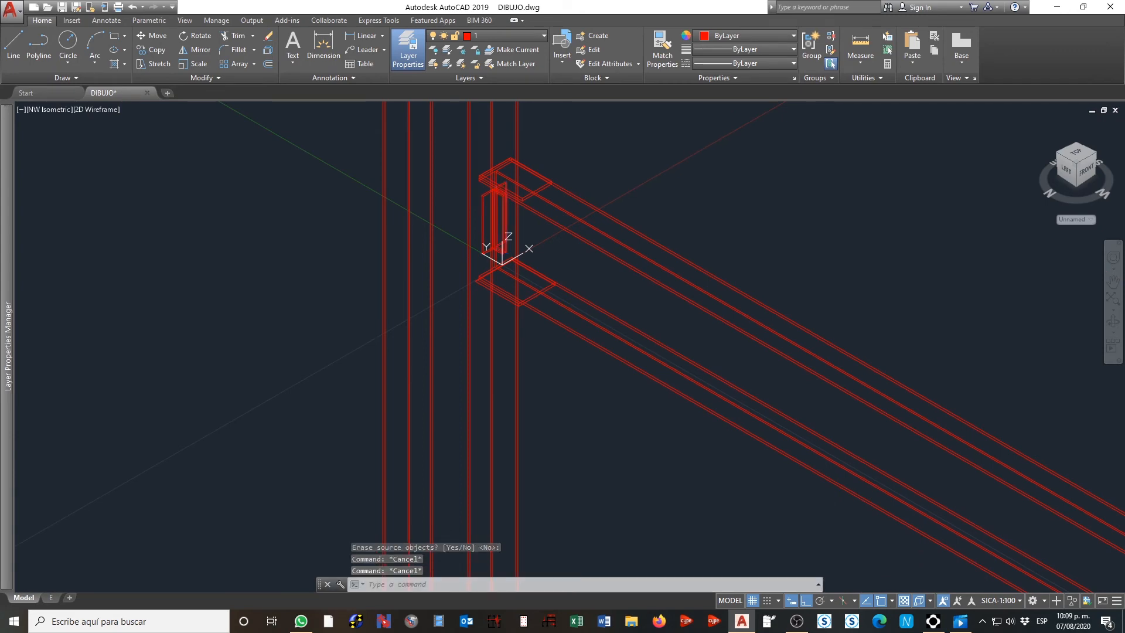
pyautogui.scroll(5, 526, 218)
pyautogui.scroll(-5, 527, 218)
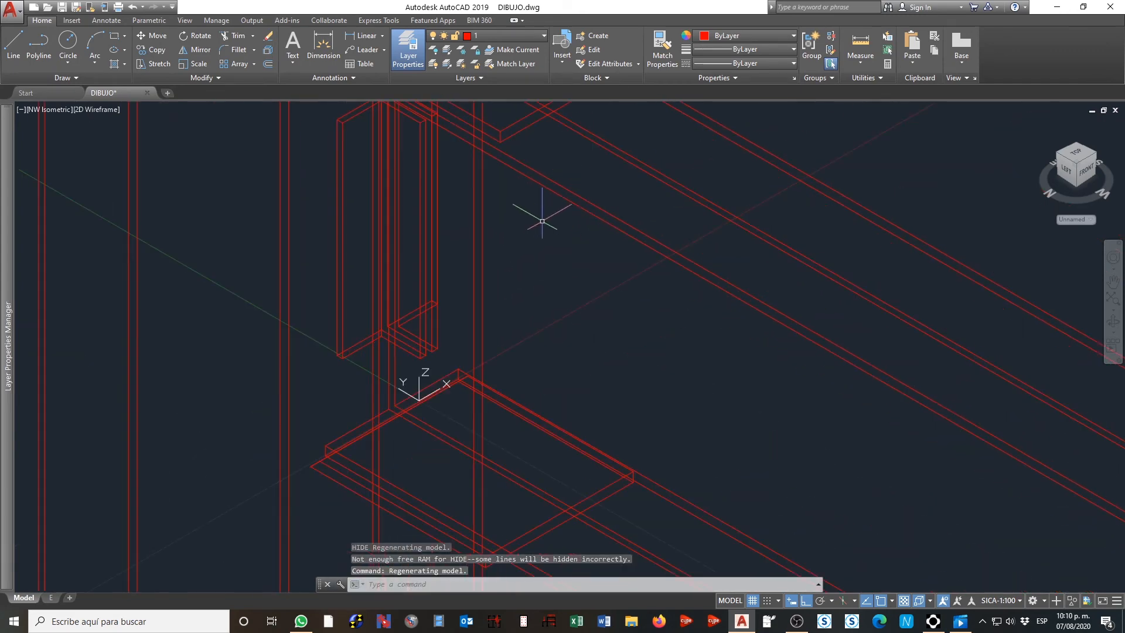
pyautogui.write('hi')
pyautogui.press('Return')
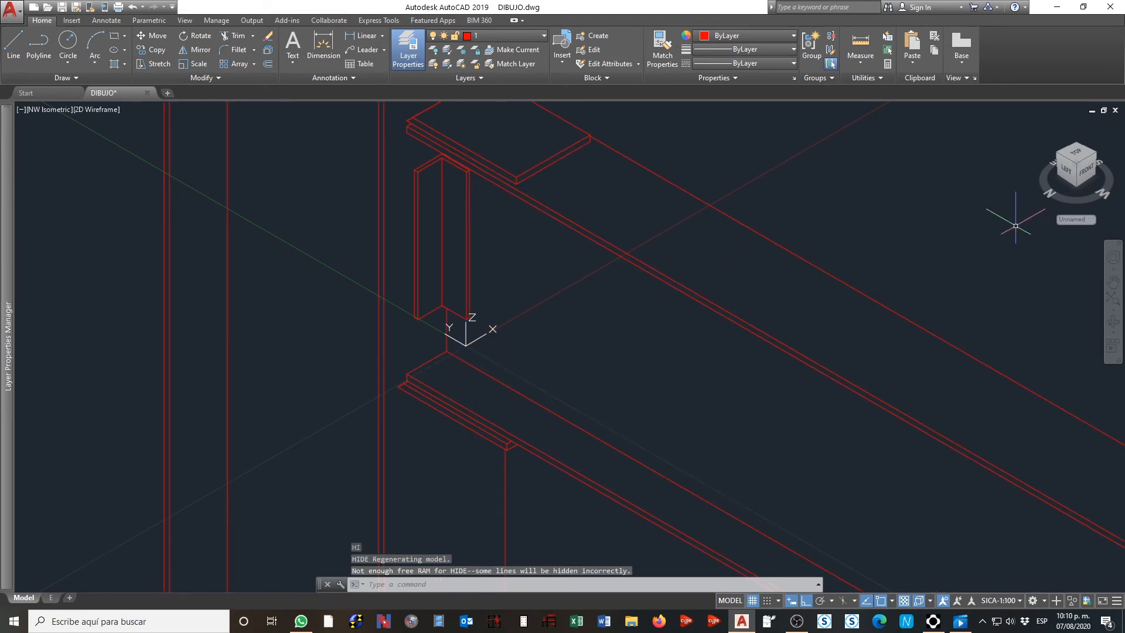
pyautogui.click(1083, 157)
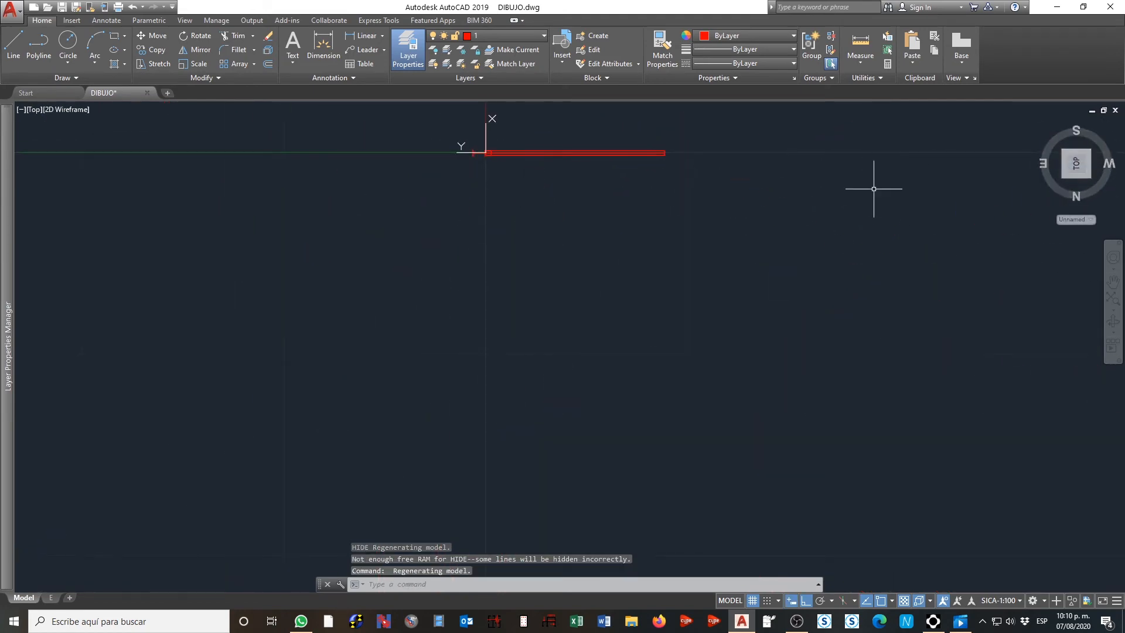
pyautogui.click(1092, 153)
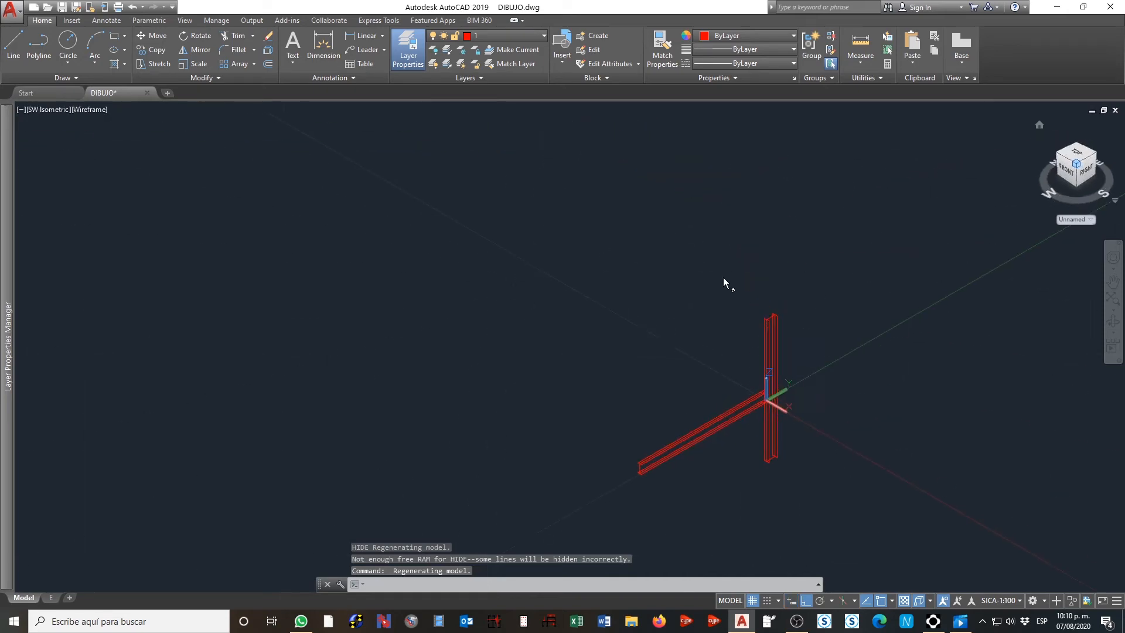
# - Examine the beam-to-column connection in the southwest isometric and right side views, focusing on the upper flange plate
pyautogui.scroll(8, 755, 416)
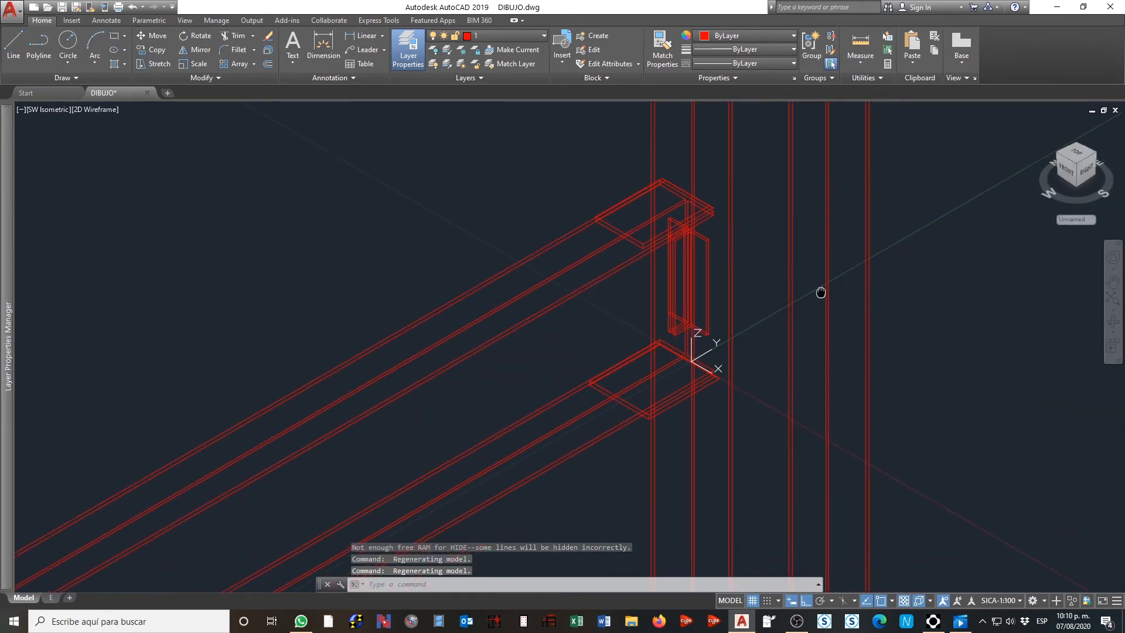
pyautogui.click(1085, 171)
pyautogui.scroll(10, 651, 349)
pyautogui.scroll(4, 570, 335)
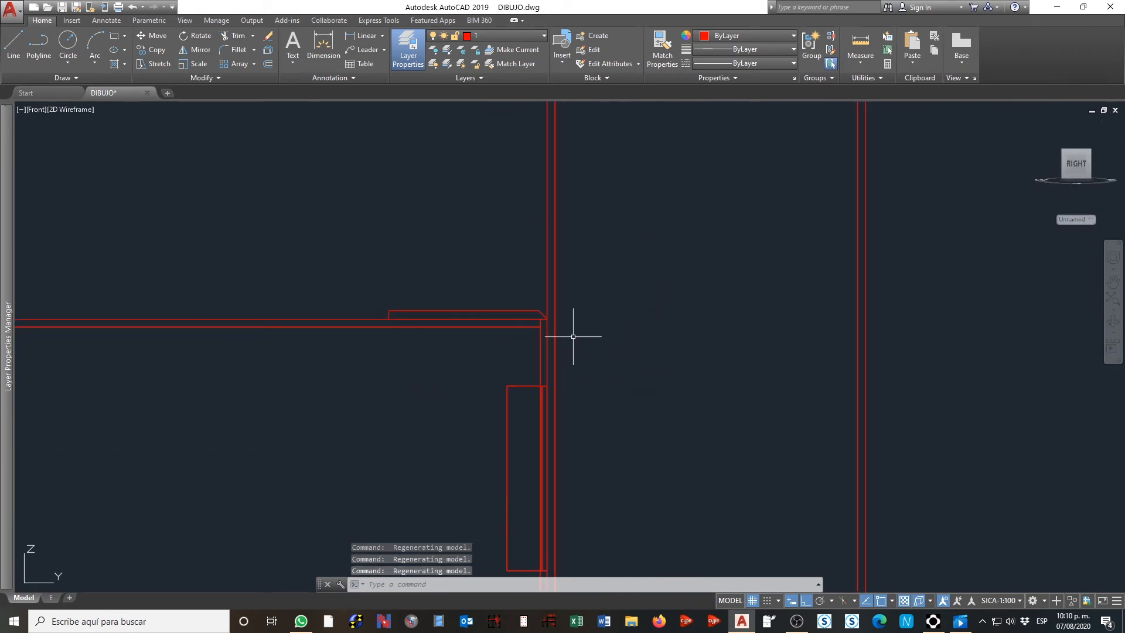
pyautogui.click(1067, 153)
pyautogui.scroll(4, 773, 399)
pyautogui.press('Escape')
pyautogui.press('Escape')
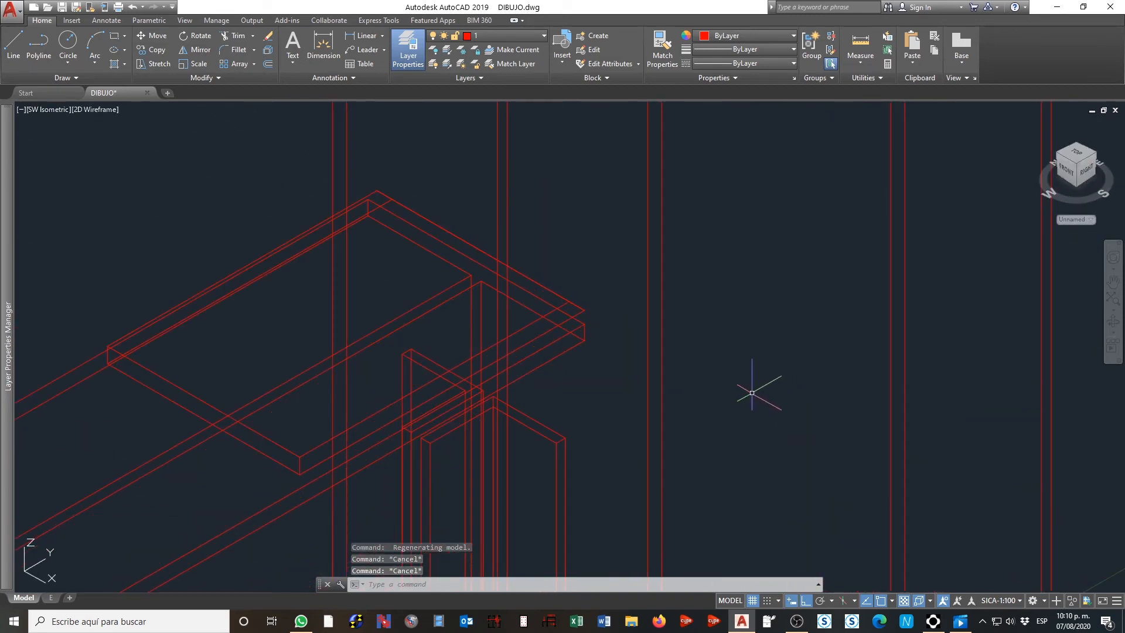
# - Draw a line from the upper flange plate's bevelled end corner across the column, parallel to the beam
pyautogui.write('l')
pyautogui.press('Return')
pyautogui.click(584, 310)
pyautogui.moveTo(910, 199); pyautogui.dragTo(636, 416, button='middle')
pyautogui.moveTo(988, 189); pyautogui.dragTo(795, 347, button='middle')
pyautogui.click(832, 272)
pyautogui.press('Escape')
pyautogui.moveTo(797, 412); pyautogui.dragTo(880, 212, button='middle')
pyautogui.press('Escape')
pyautogui.moveTo(406, 482); pyautogui.dragTo(524, 342, button='middle')
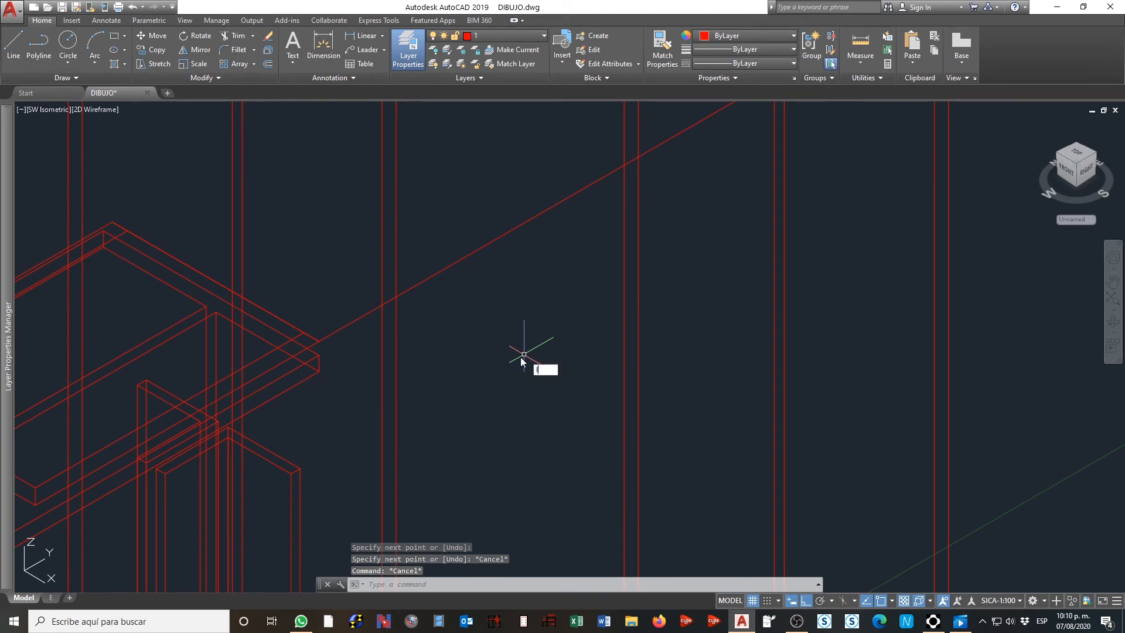
pyautogui.press('Return')
pyautogui.press('Escape')
pyautogui.press('Escape')
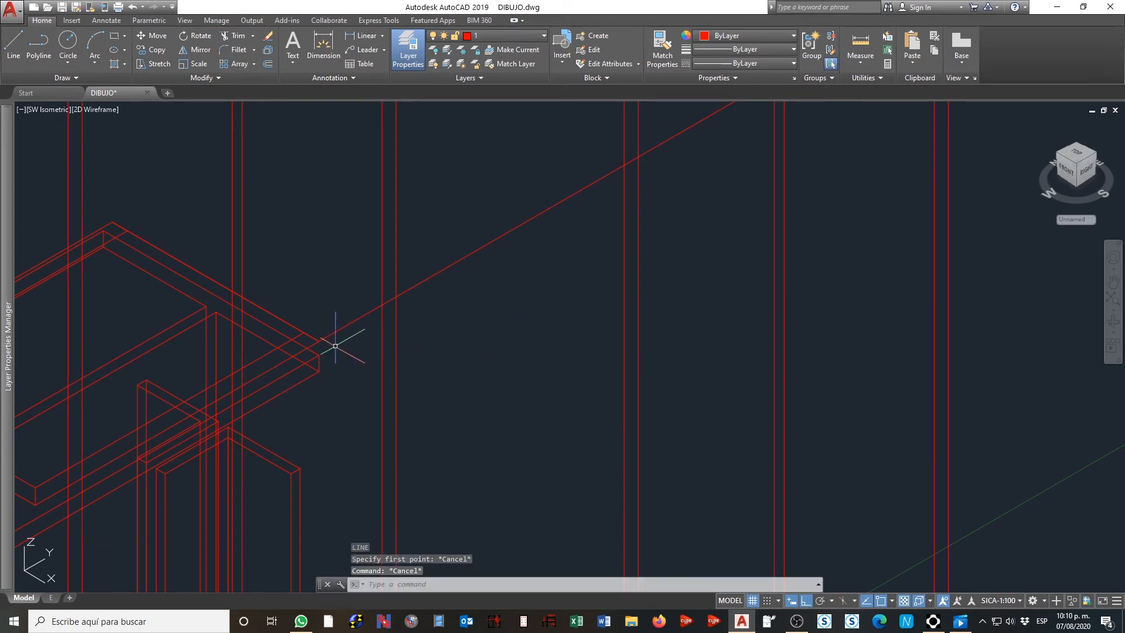
# - Try to move the line sideways from its flange-plate end, away from the plate corner, and undo the move
pyautogui.write('m')
pyautogui.press('Return')
pyautogui.click(339, 329)
pyautogui.press('Return')
pyautogui.click(322, 340)
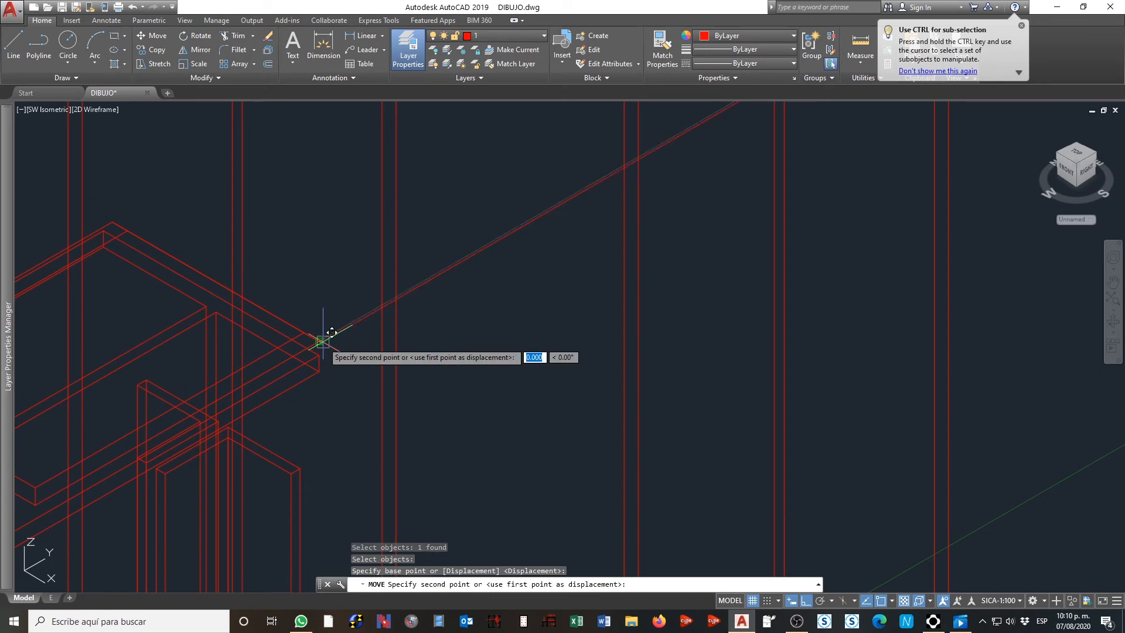
pyautogui.write('p')
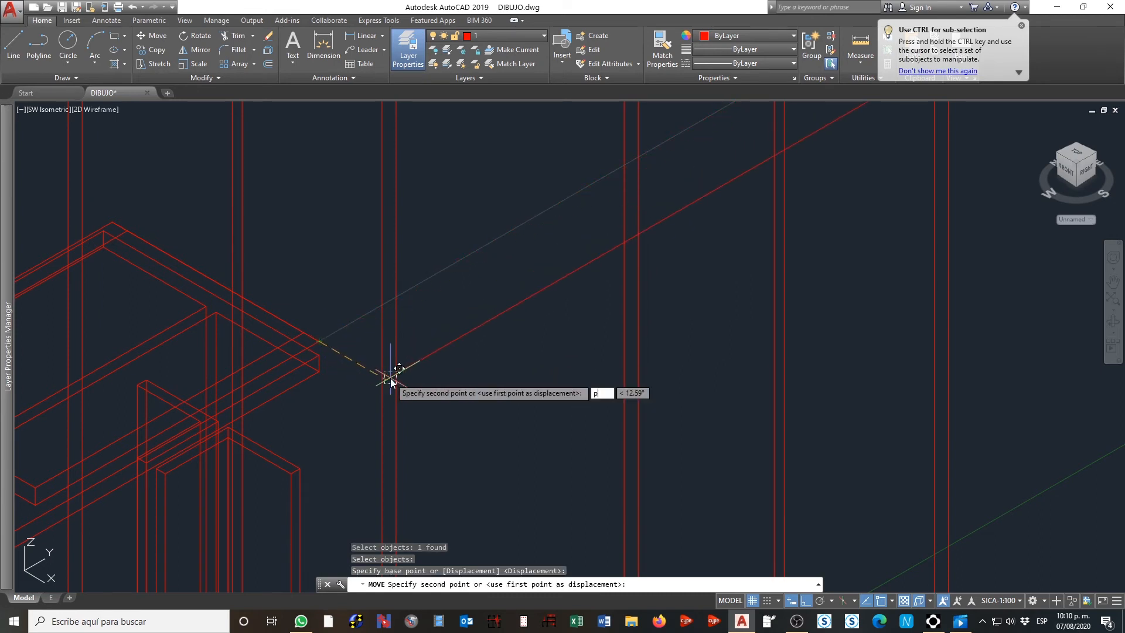
pyautogui.scroll(-2, 391, 378)
pyautogui.click(462, 312)
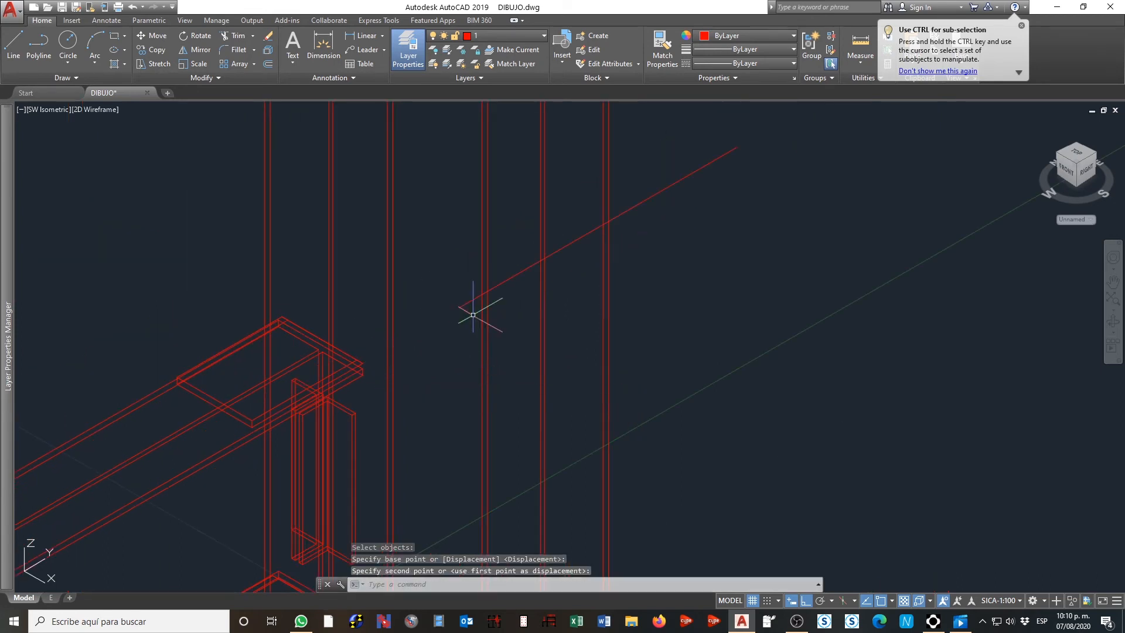
pyautogui.press('Return')
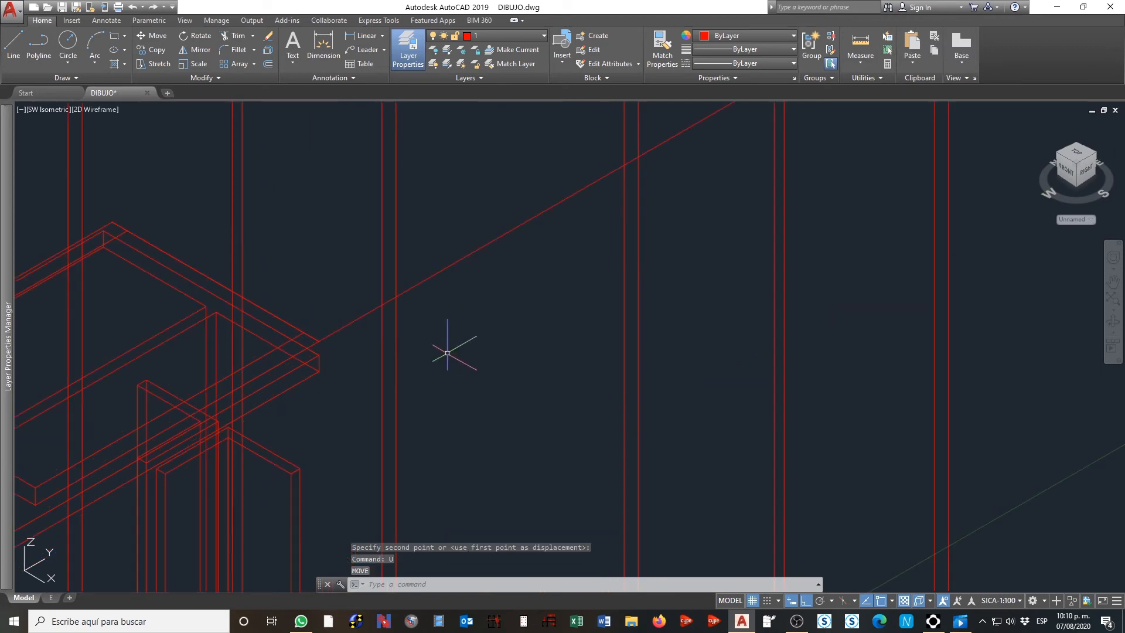
# - Move the line by its flange-plate end perpendicular to the vertical edge of the column's beam-side flange
pyautogui.press('Return')
pyautogui.click(447, 353)
pyautogui.click(433, 228)
pyautogui.press('Return')
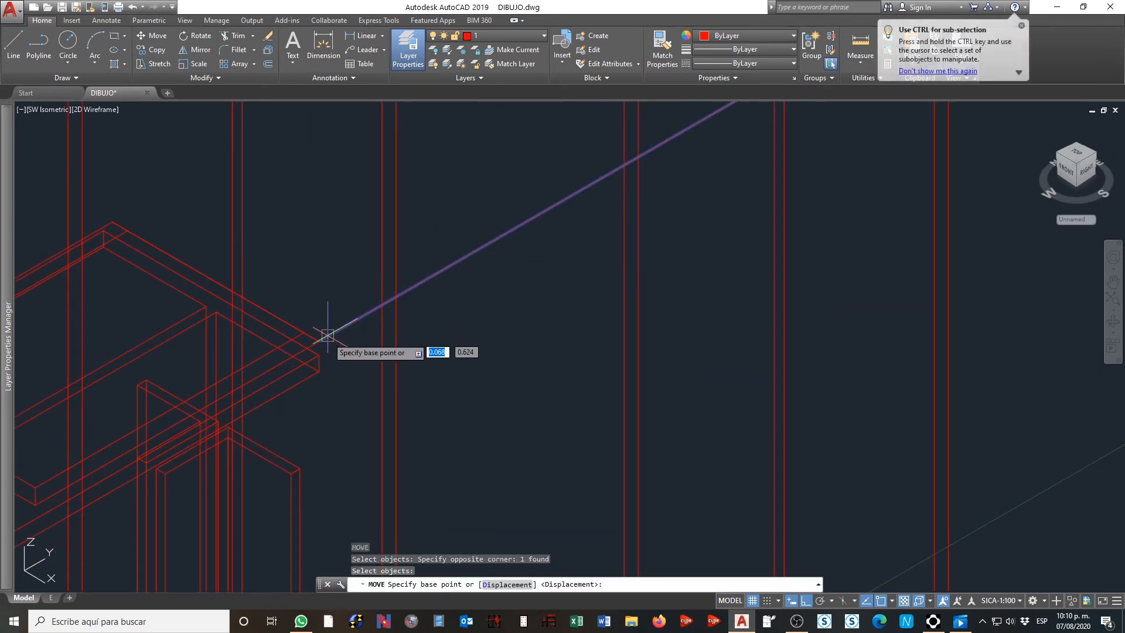
pyautogui.click(320, 341)
pyautogui.scroll(-2, 404, 362)
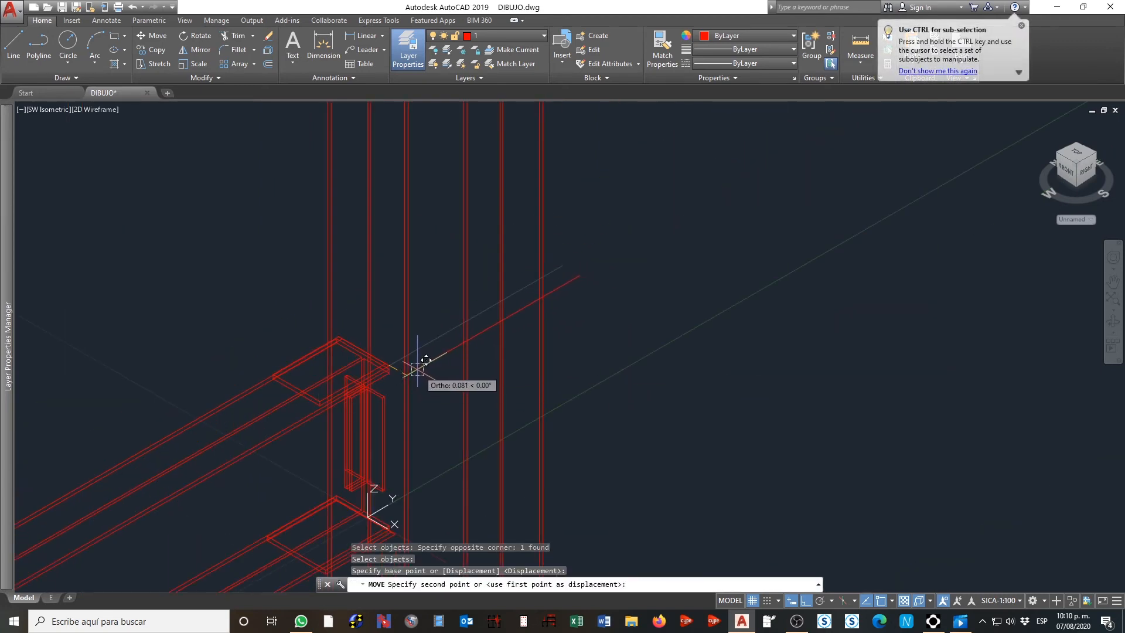
pyautogui.scroll(-1, 423, 360)
pyautogui.write('p')
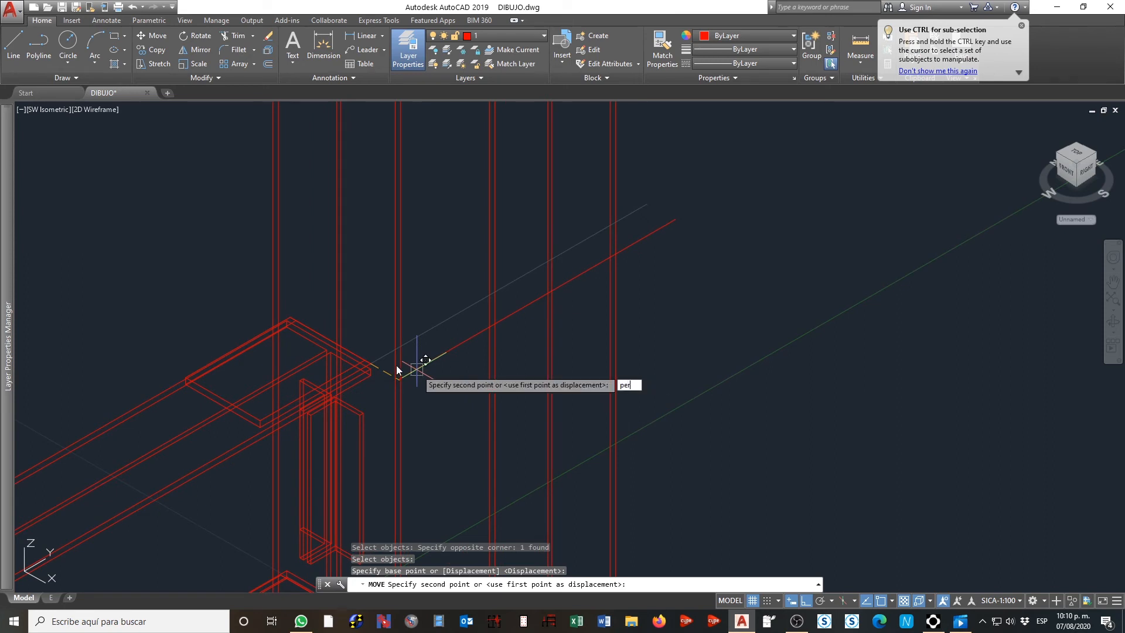
pyautogui.write('er')
pyautogui.press('Return')
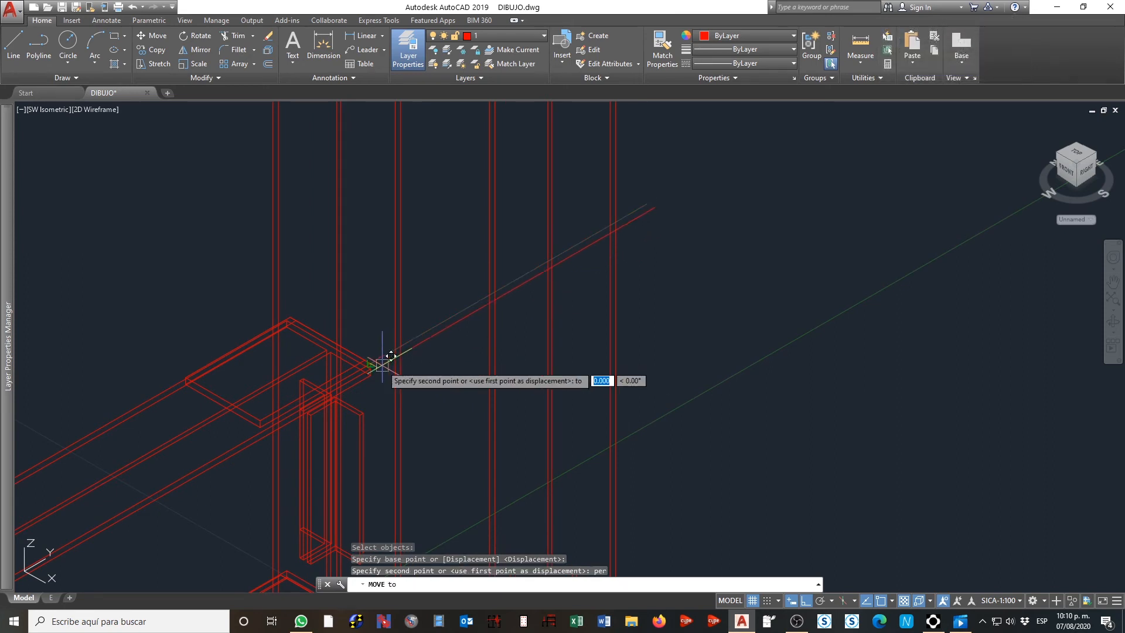
pyautogui.press('Escape')
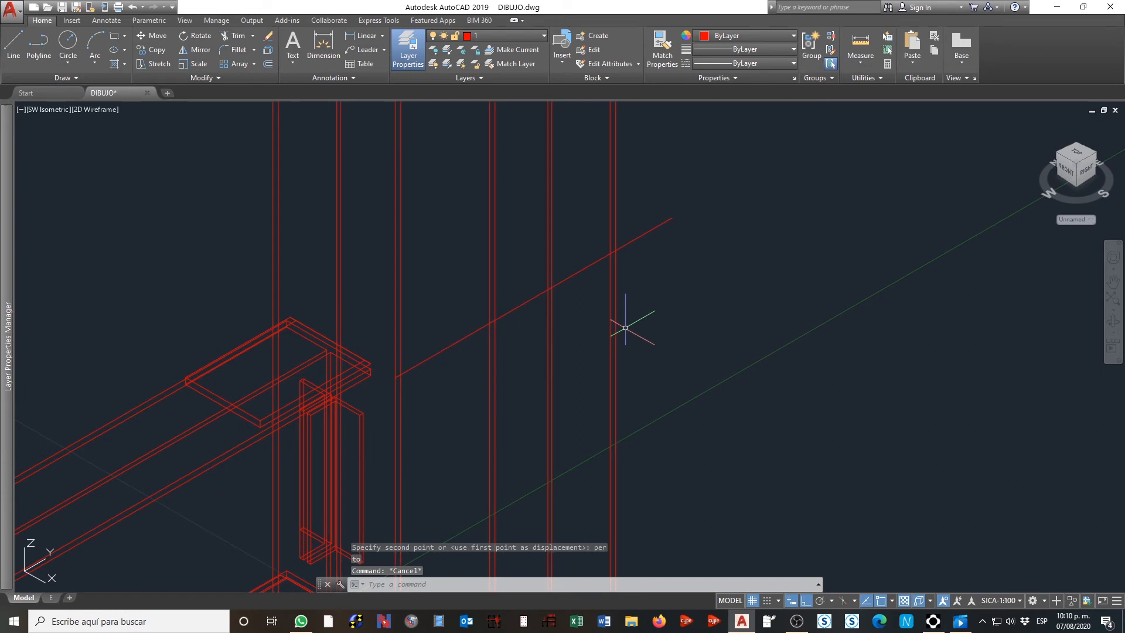
# - In the right side view, stretch the line's beam-side end perpendicular to the inner face of the column's beam-side flange
pyautogui.click(1082, 158)
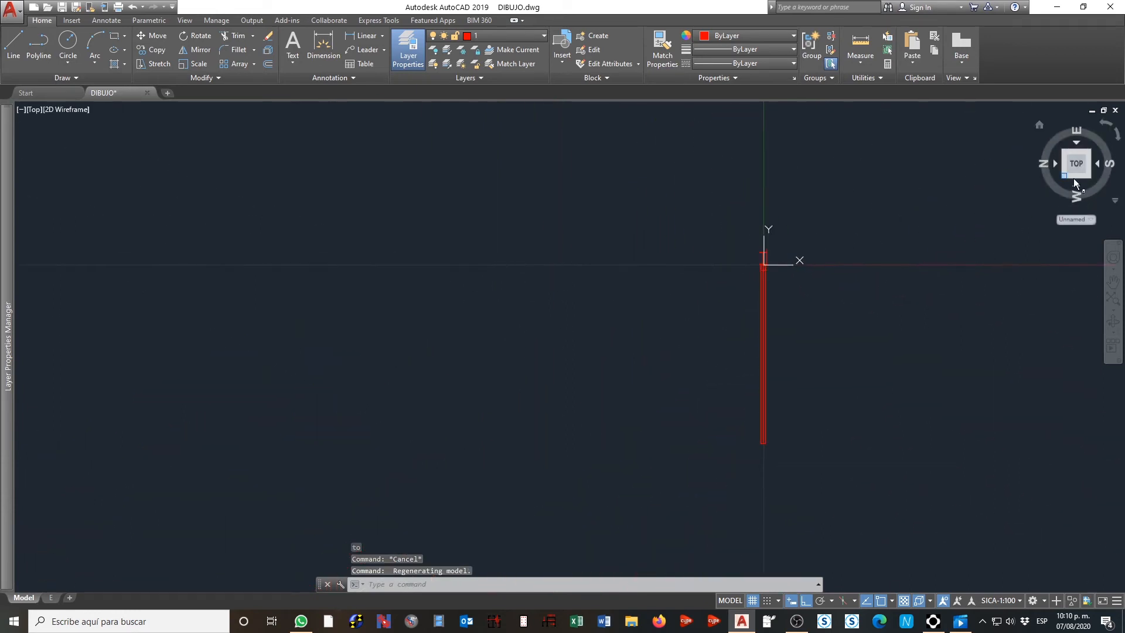
pyautogui.click(1093, 170)
pyautogui.scroll(5, 674, 402)
pyautogui.moveTo(543, 156); pyautogui.dragTo(589, 296, button='middle')
pyautogui.scroll(5, 582, 253)
pyautogui.press('Escape')
pyautogui.press('Escape')
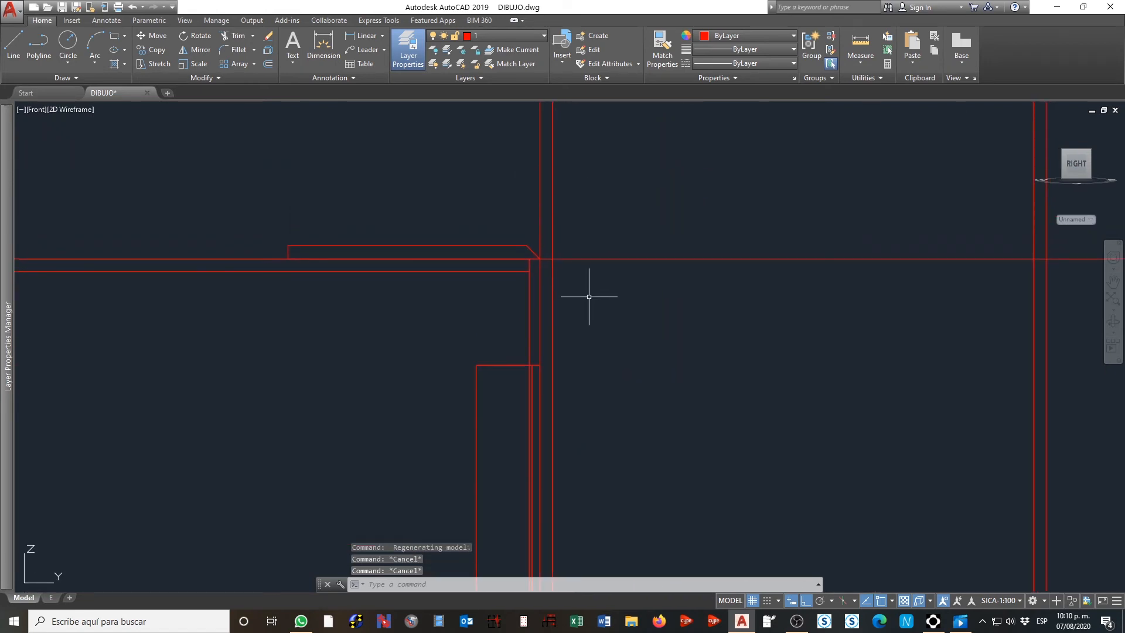
pyautogui.press('Escape')
pyautogui.click(584, 259)
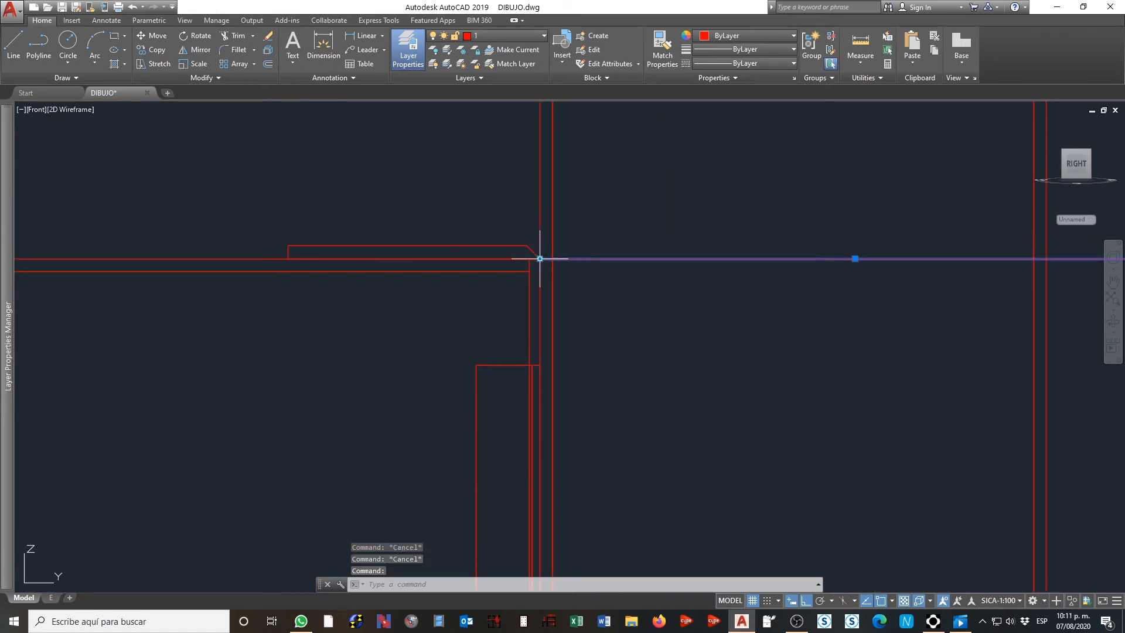
pyautogui.click(539, 258)
pyautogui.write('p')
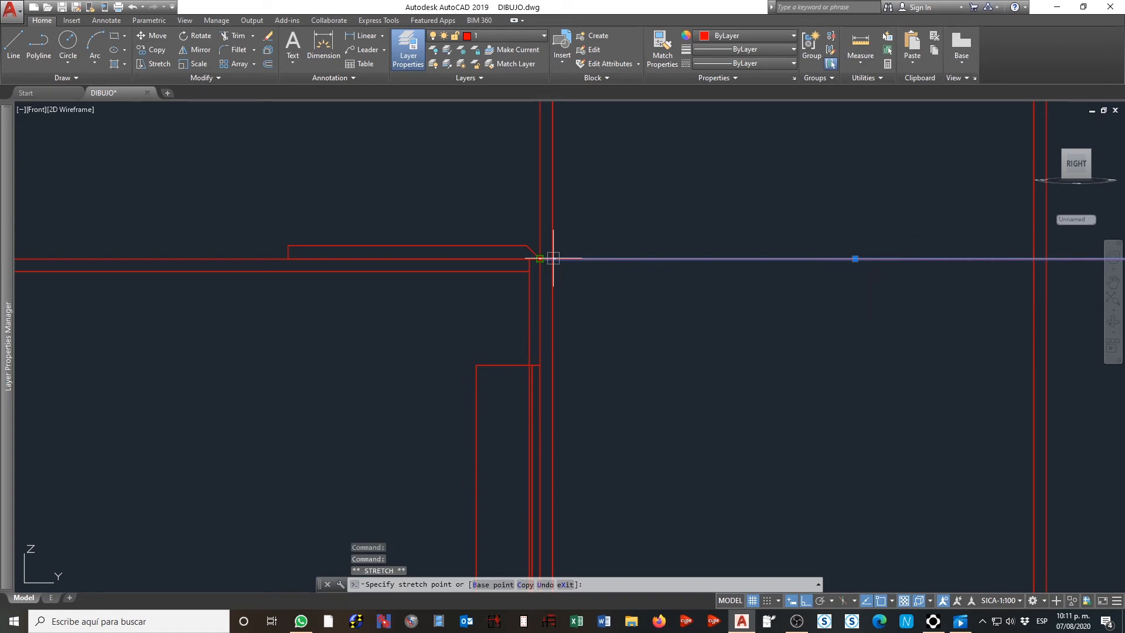
pyautogui.write('er')
pyautogui.press('Return')
pyautogui.press('Escape')
pyautogui.moveTo(968, 313); pyautogui.dragTo(691, 321, button='middle')
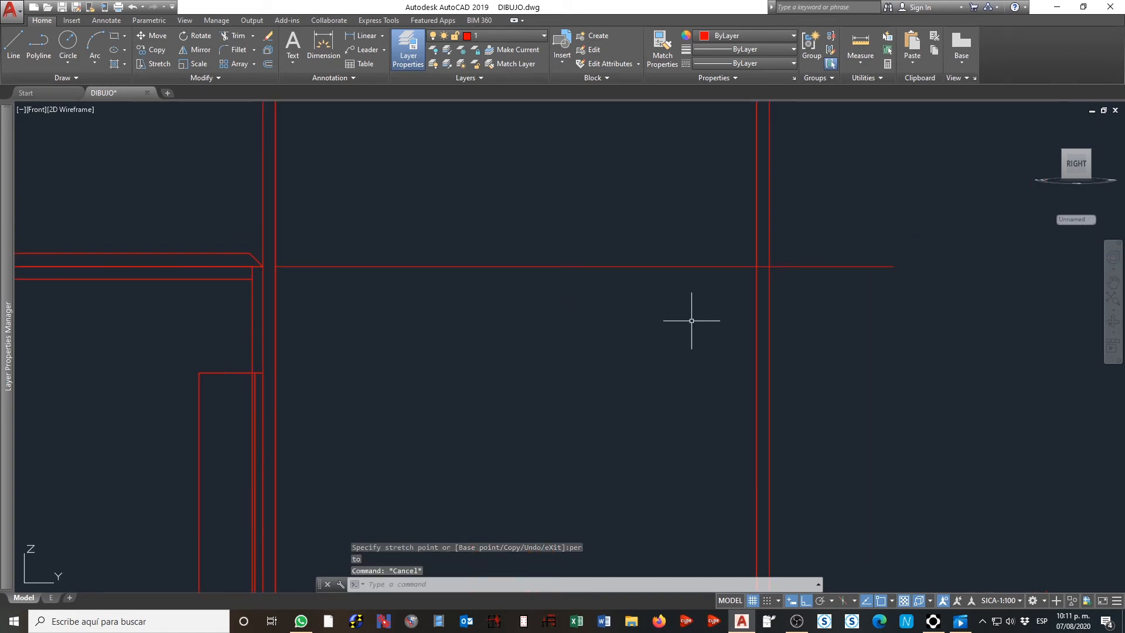
# - Stretch the line's other end perpendicular to the inner face of the column's far flange
pyautogui.click(888, 269)
pyautogui.click(893, 266)
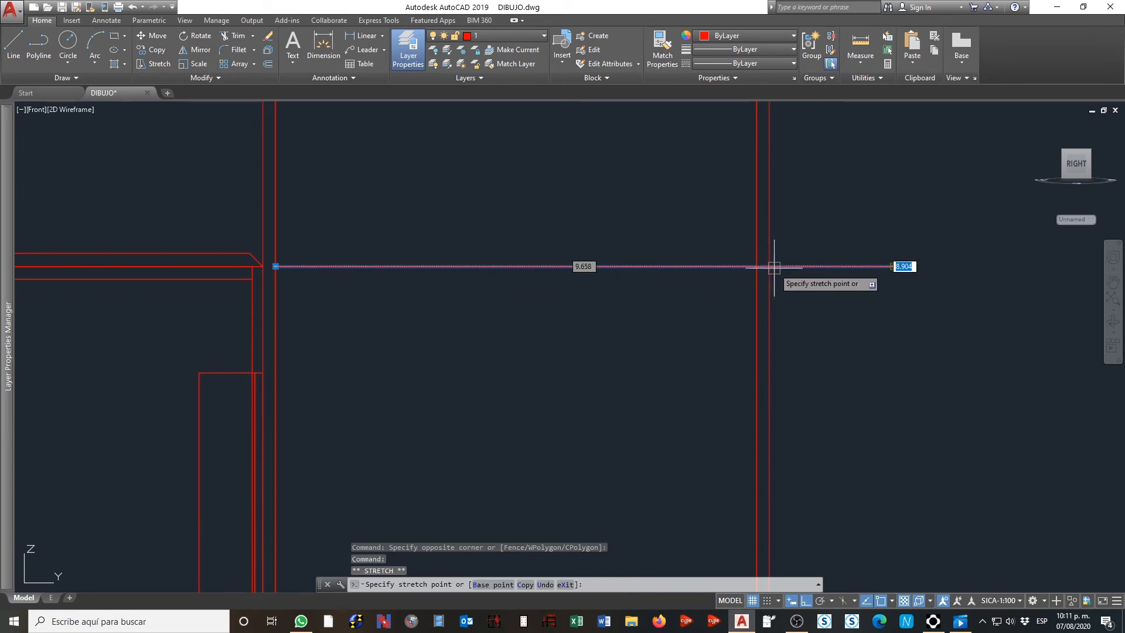
pyautogui.write('per')
pyautogui.press('Return')
pyautogui.click(756, 275)
pyautogui.press('Escape')
# - In the southwest isometric view, draw a line from the far flange's inner edge perpendicular to the beam-side flange's inner edge
pyautogui.click(1063, 150)
pyautogui.scroll(5, 708, 394)
pyautogui.click(598, 336)
pyautogui.press('Escape')
pyautogui.press('Escape')
pyautogui.write('l')
pyautogui.press('Return')
pyautogui.click(772, 283)
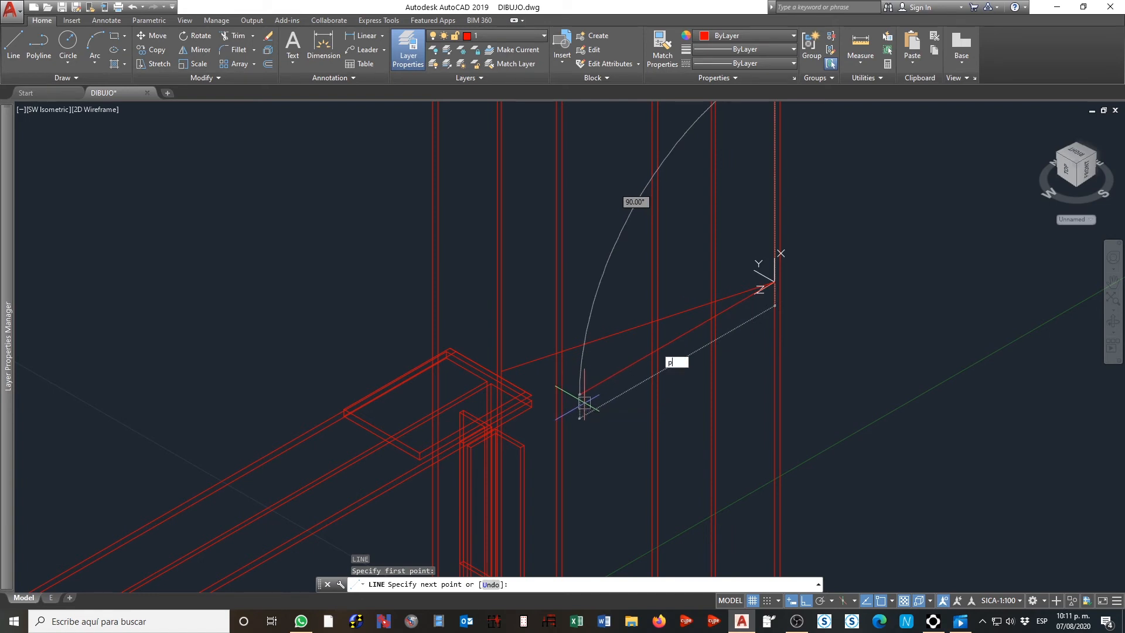
pyautogui.write('per')
pyautogui.press('Return')
pyautogui.press('Escape')
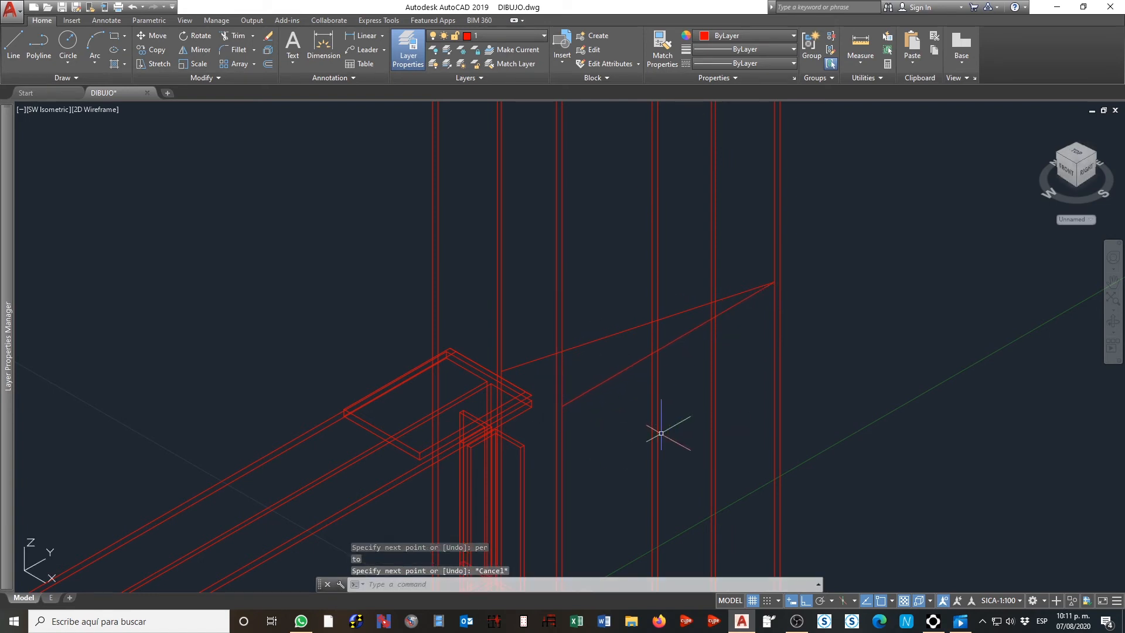
# - Erase the slanted original line and check the remaining line between the column flanges in the right side view
pyautogui.click(627, 341)
pyautogui.click(608, 310)
pyautogui.press('Delete')
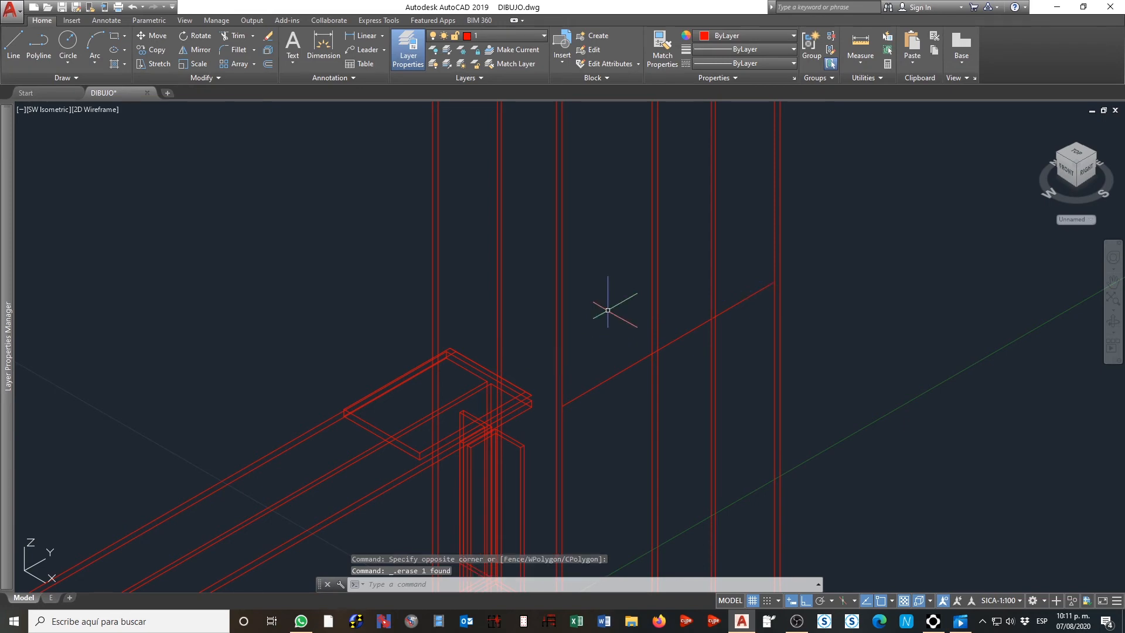
pyautogui.click(1088, 169)
pyautogui.scroll(4, 774, 306)
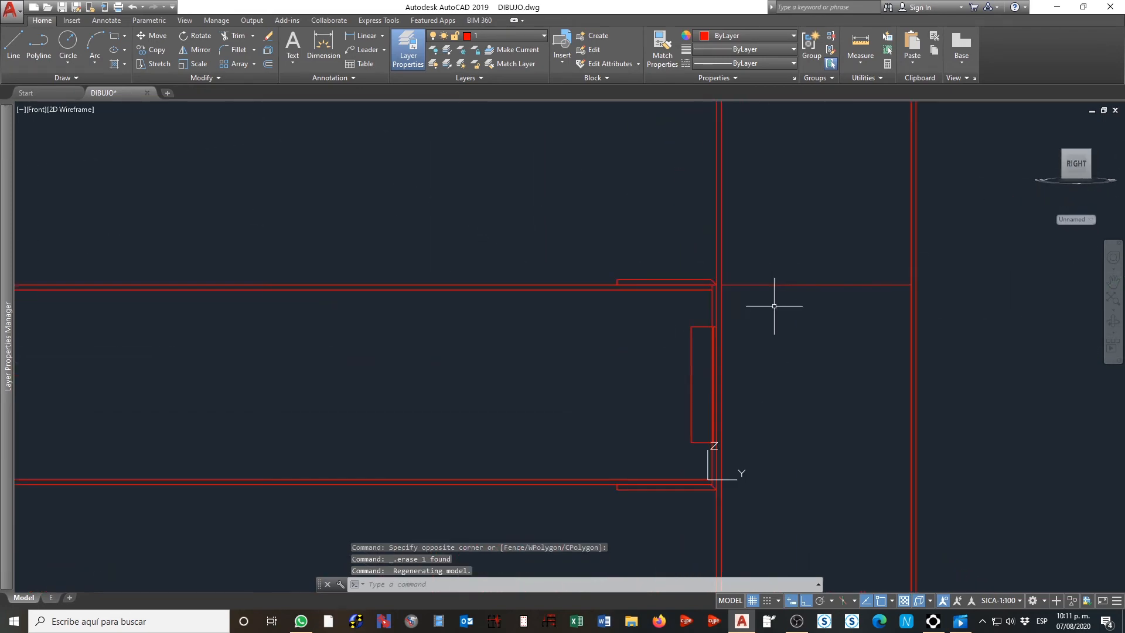
pyautogui.click(1064, 149)
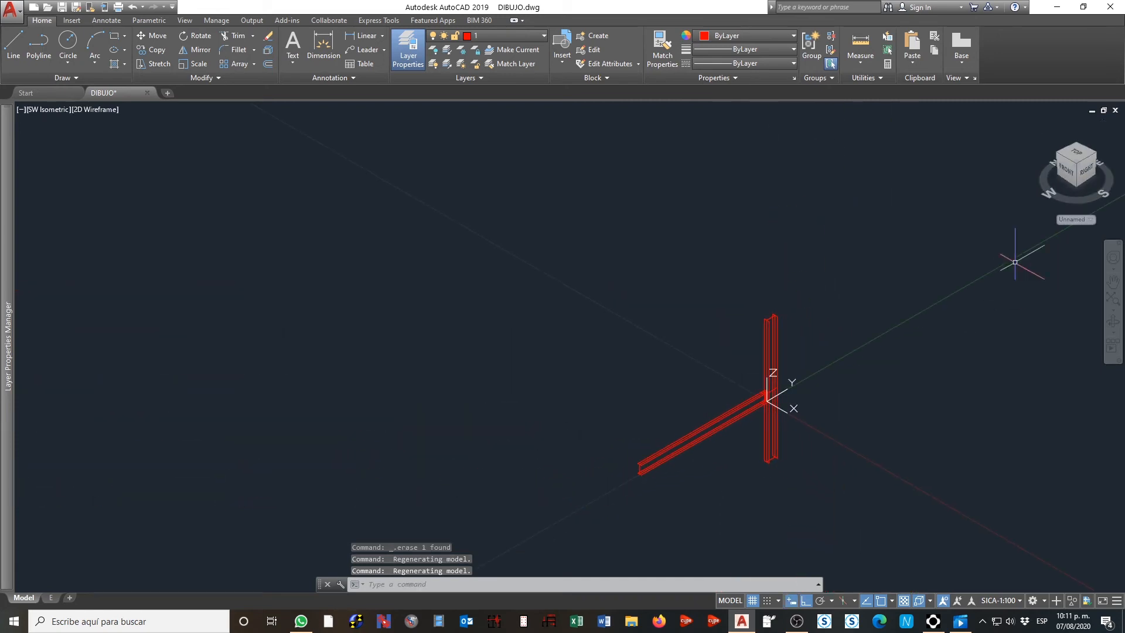
# - In the top view, draw a rectangle from the column's web and far-flange corner to the beam-side flange's inner tip
pyautogui.click(1077, 153)
pyautogui.scroll(5, 772, 280)
pyautogui.scroll(5, 772, 164)
pyautogui.moveTo(772, 165); pyautogui.dragTo(797, 410, button='middle')
pyautogui.press('Escape')
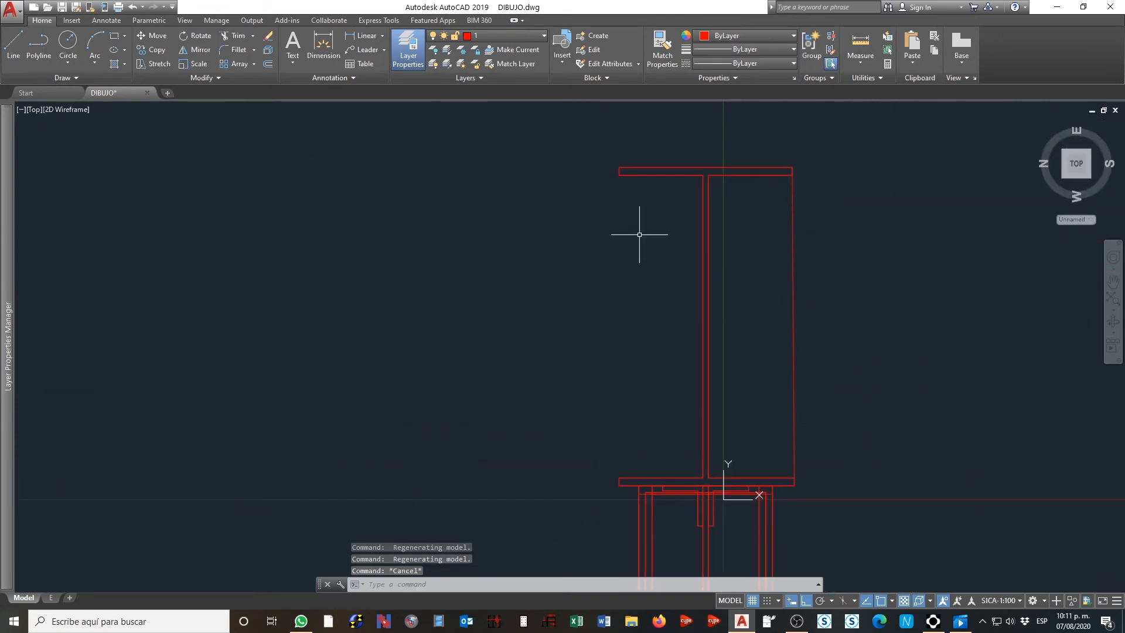
pyautogui.press('Escape')
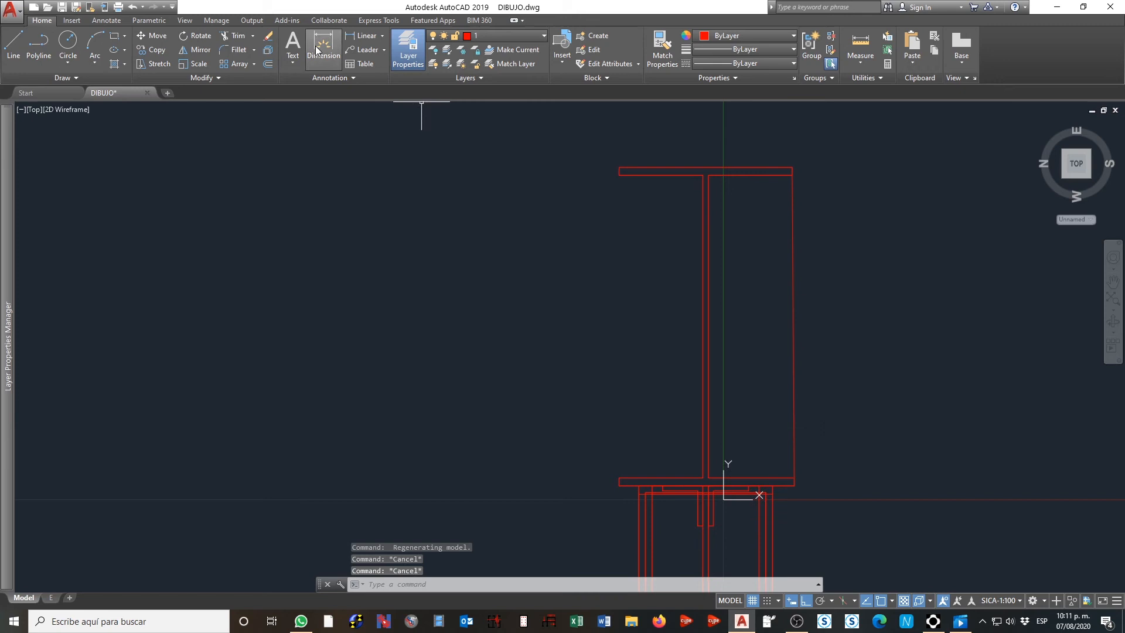
pyautogui.click(122, 37)
pyautogui.click(709, 176)
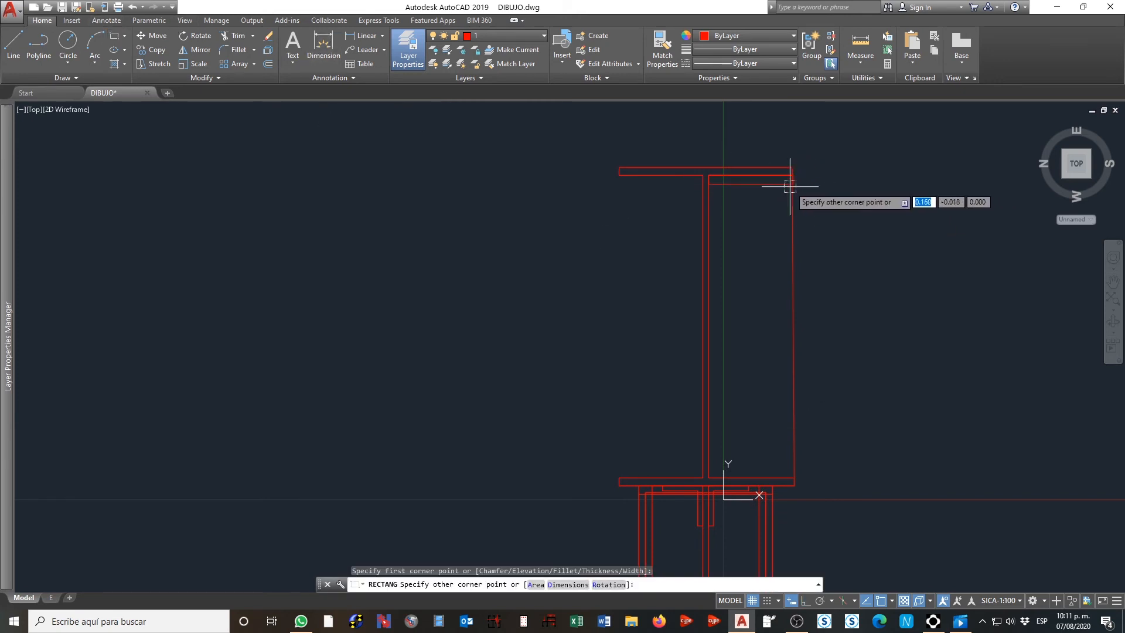
pyautogui.press('Escape')
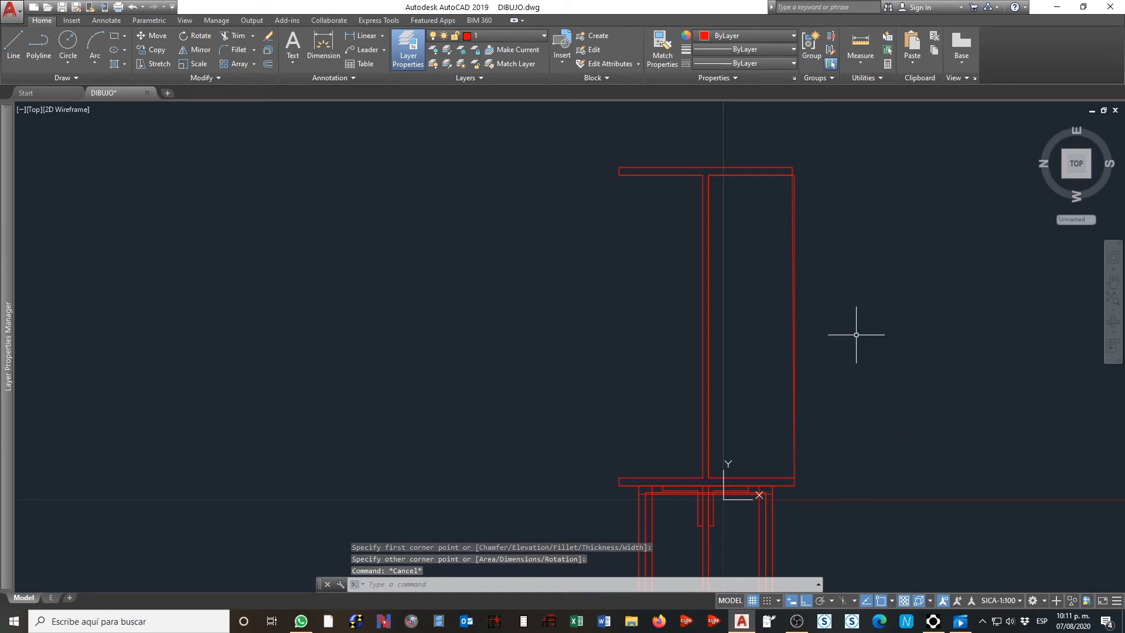
# - Stretch the rectangle's outer corner at the far flange onto the flange tip and check the corner at the beam-side flange
pyautogui.scroll(4, 819, 211)
pyautogui.click(748, 124)
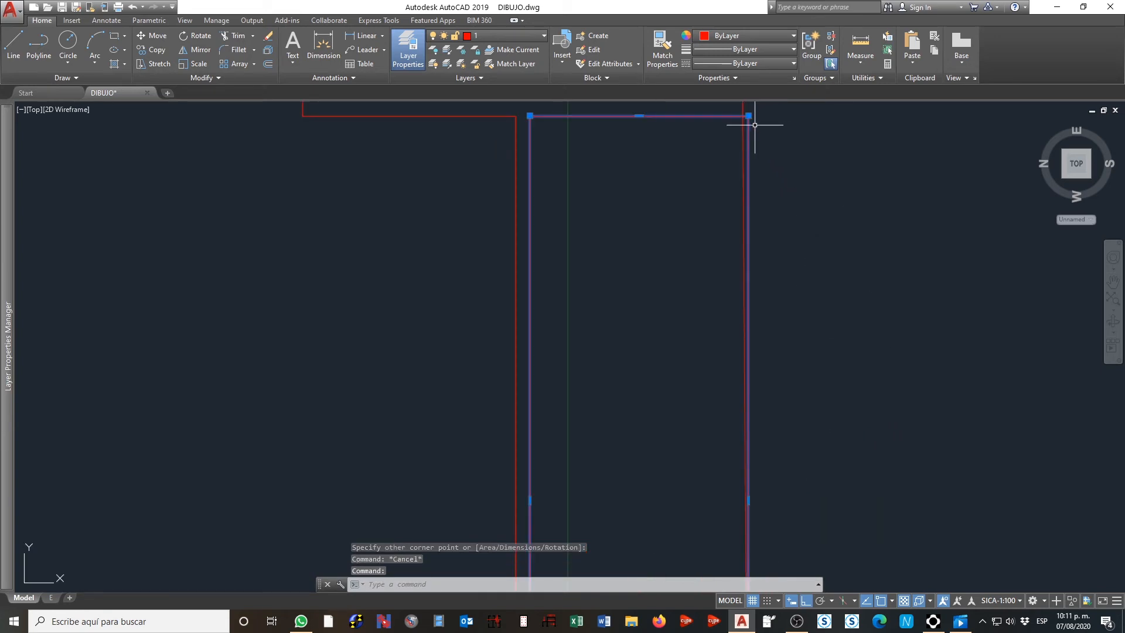
pyautogui.click(749, 115)
pyautogui.scroll(-3, 761, 141)
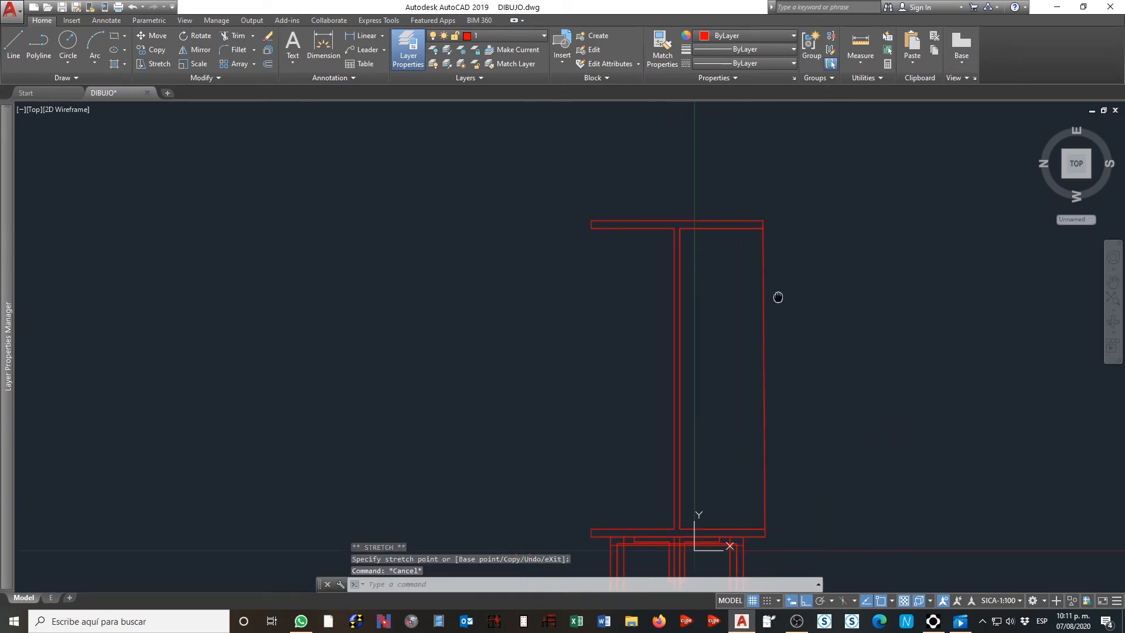
pyautogui.scroll(4, 761, 409)
pyautogui.click(716, 376)
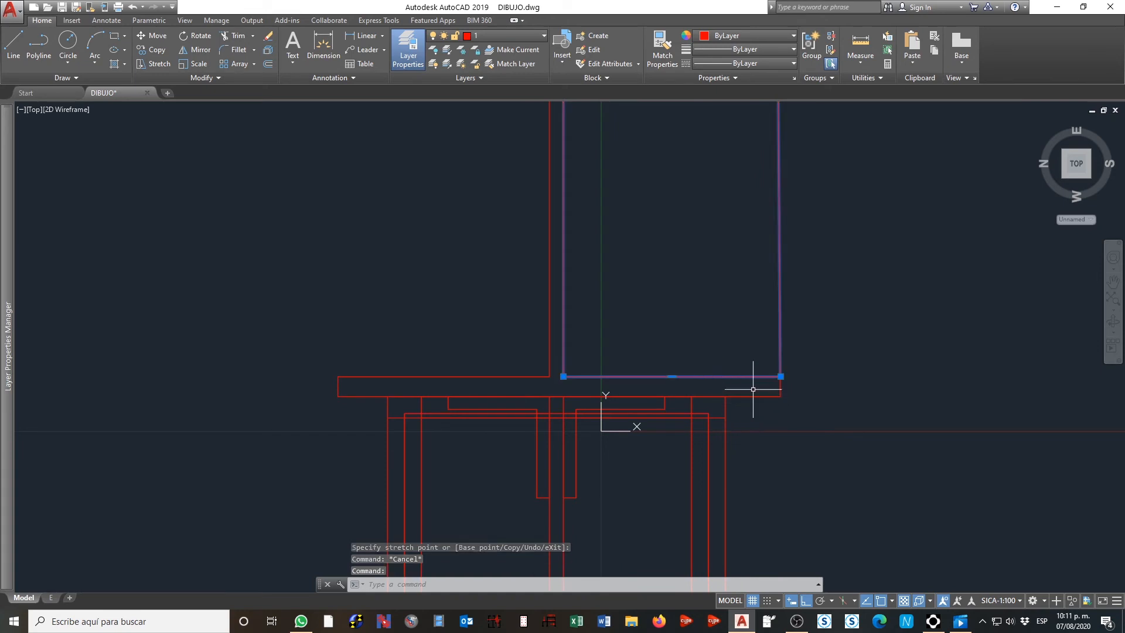
pyautogui.press('Escape')
pyautogui.scroll(-4, 657, 380)
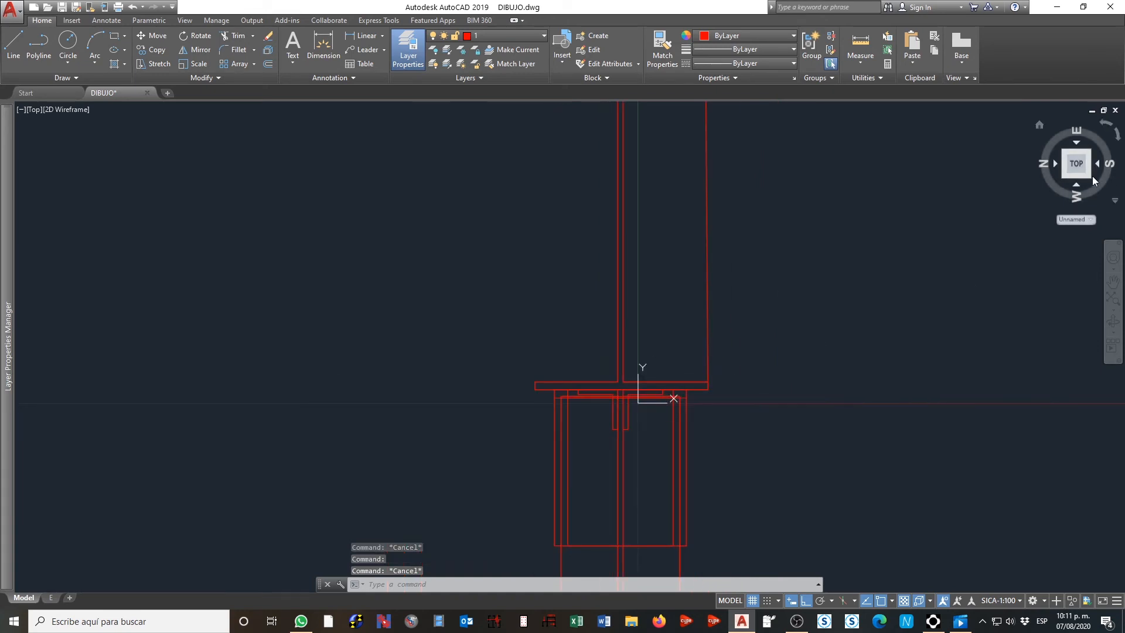
# - In the southwest isometric view, extrude the rectangle between the column flanges at the column's foot to a height of 0.016
pyautogui.click(1089, 176)
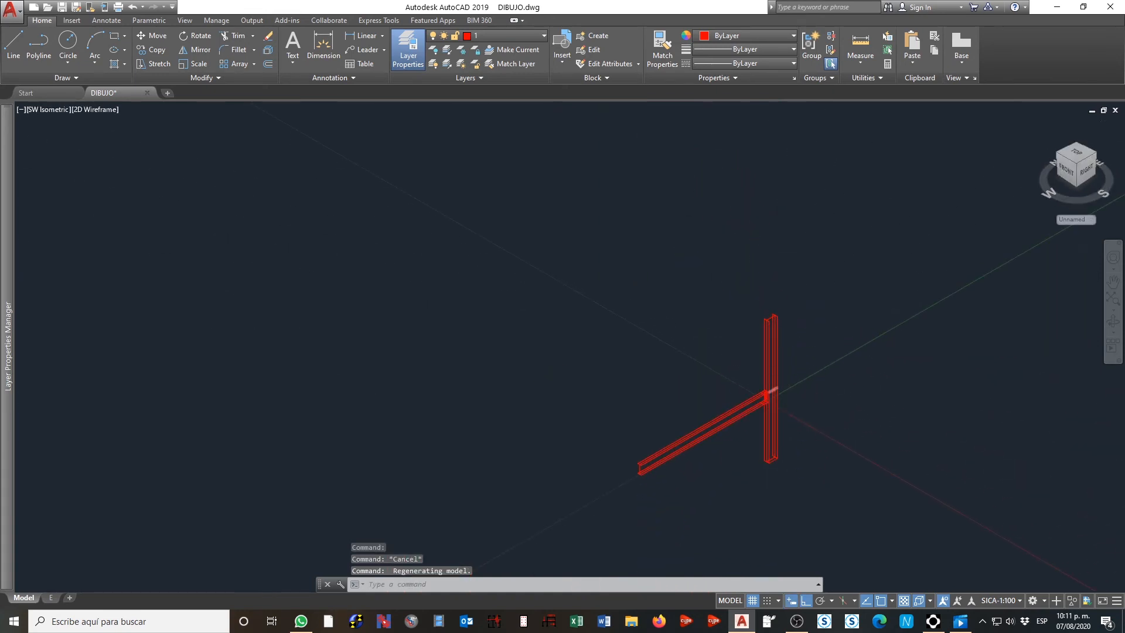
pyautogui.scroll(6, 780, 389)
pyautogui.moveTo(774, 397); pyautogui.dragTo(778, 536, button='middle')
pyautogui.scroll(-3, 882, 214)
pyautogui.scroll(3, 840, 152)
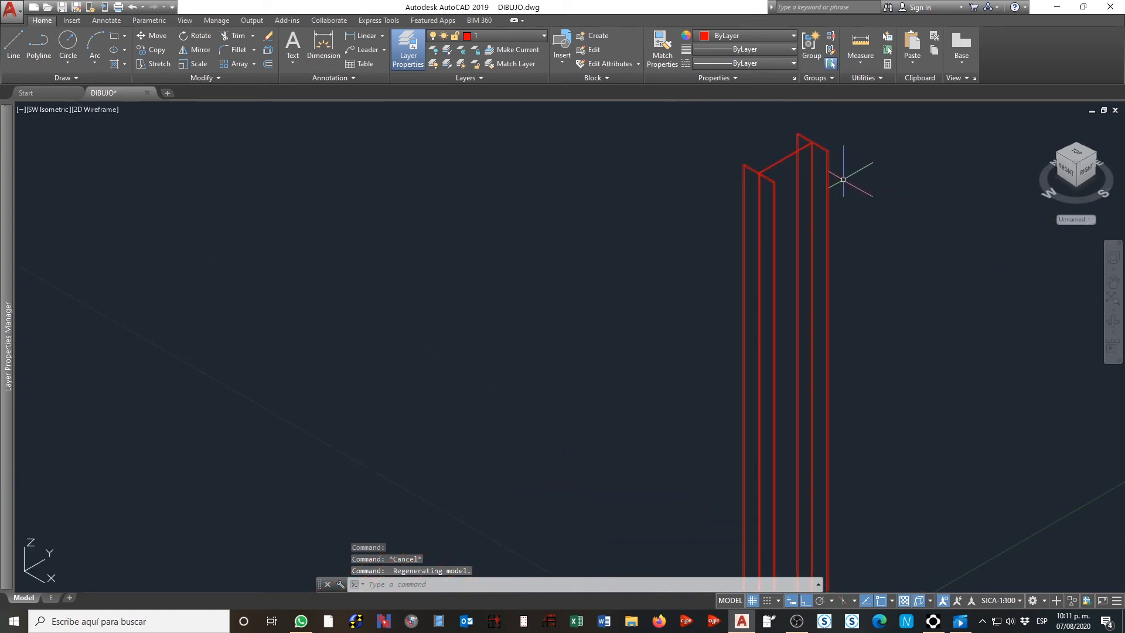
pyautogui.moveTo(895, 375); pyautogui.dragTo(874, 93, button='middle')
pyautogui.moveTo(937, 523); pyautogui.dragTo(913, 231, button='middle')
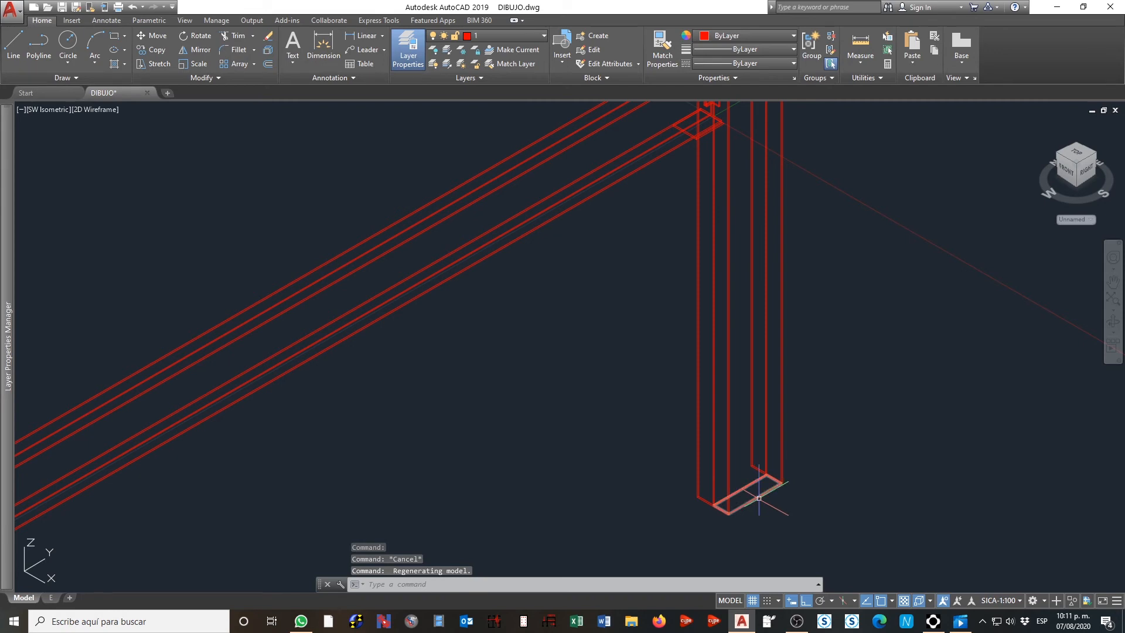
pyautogui.scroll(4, 762, 509)
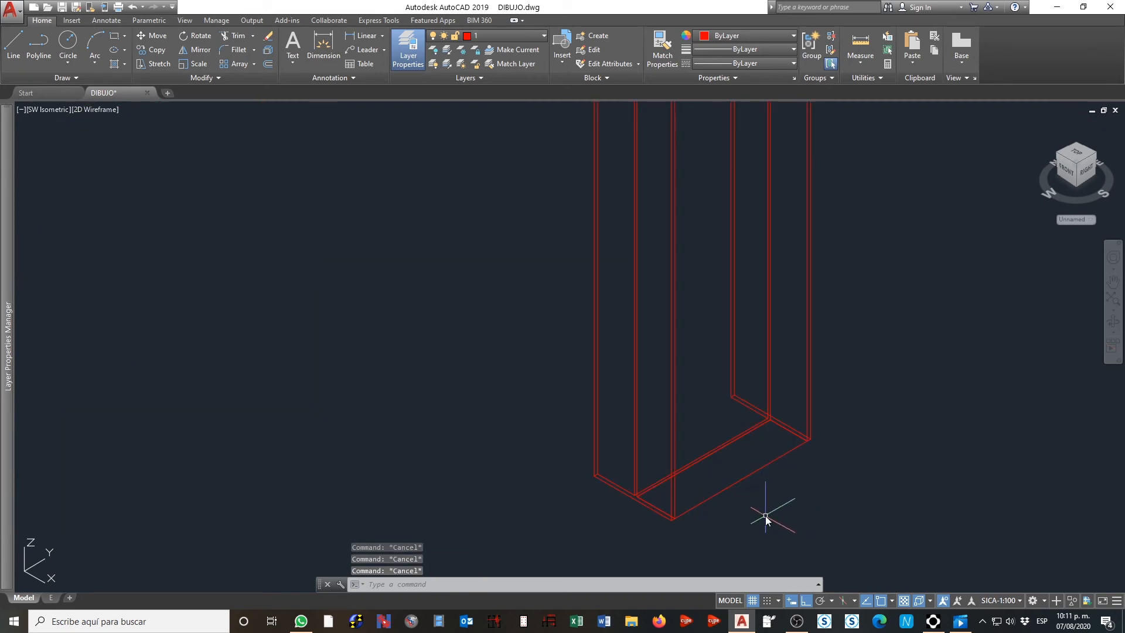
pyautogui.write('EXUTRD')
pyautogui.press('Return')
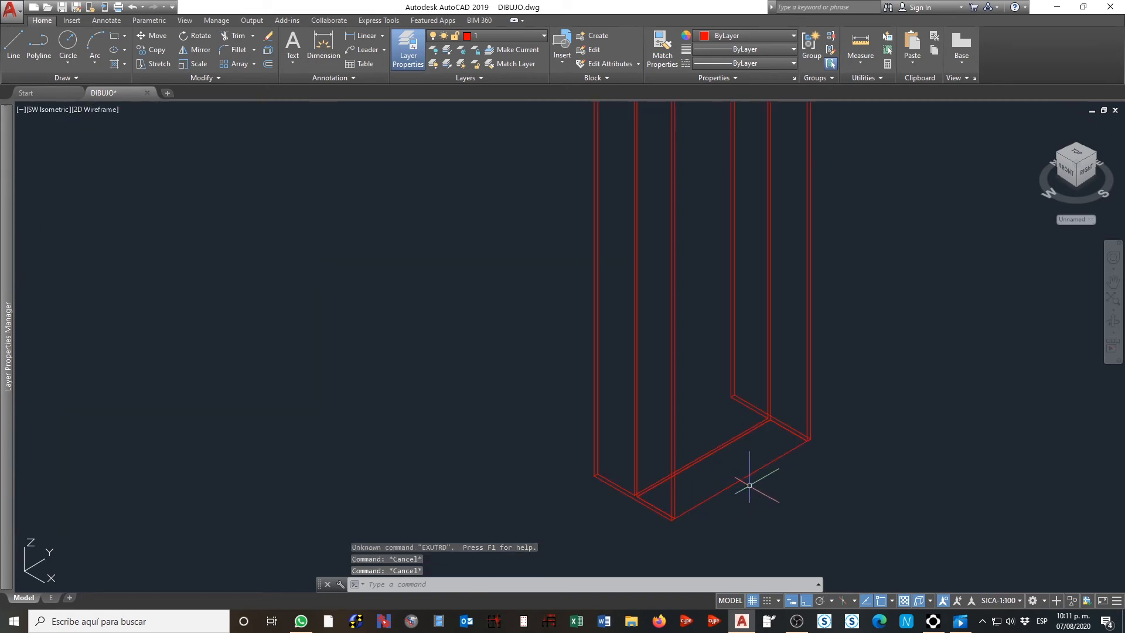
pyautogui.write('extrude')
pyautogui.press('Return')
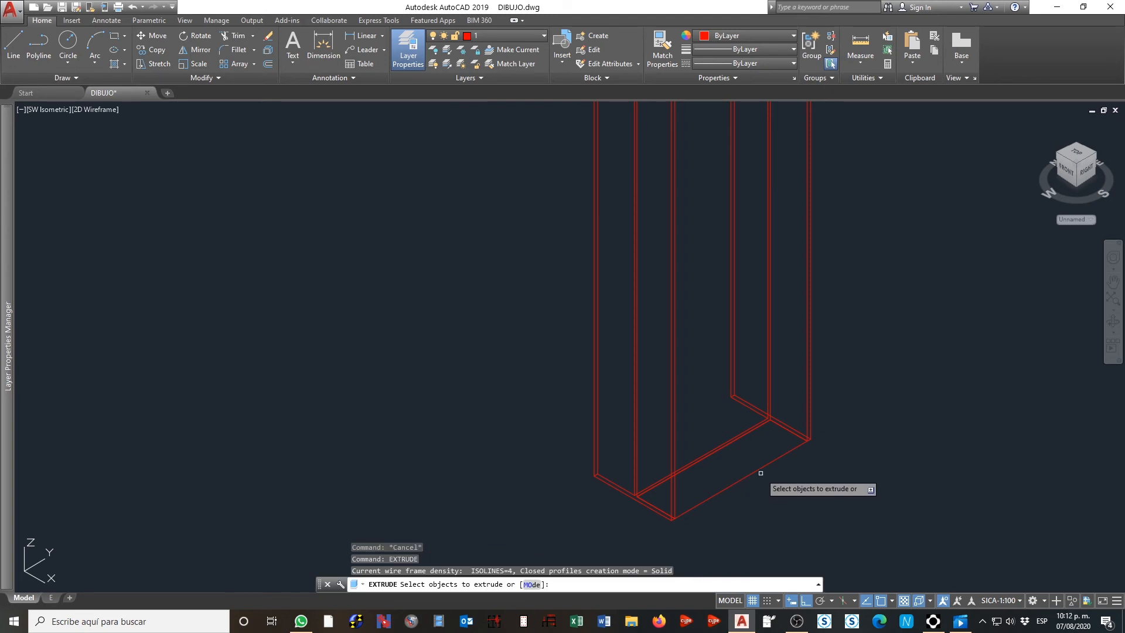
pyautogui.click(761, 466)
pyautogui.rightClick(762, 467)
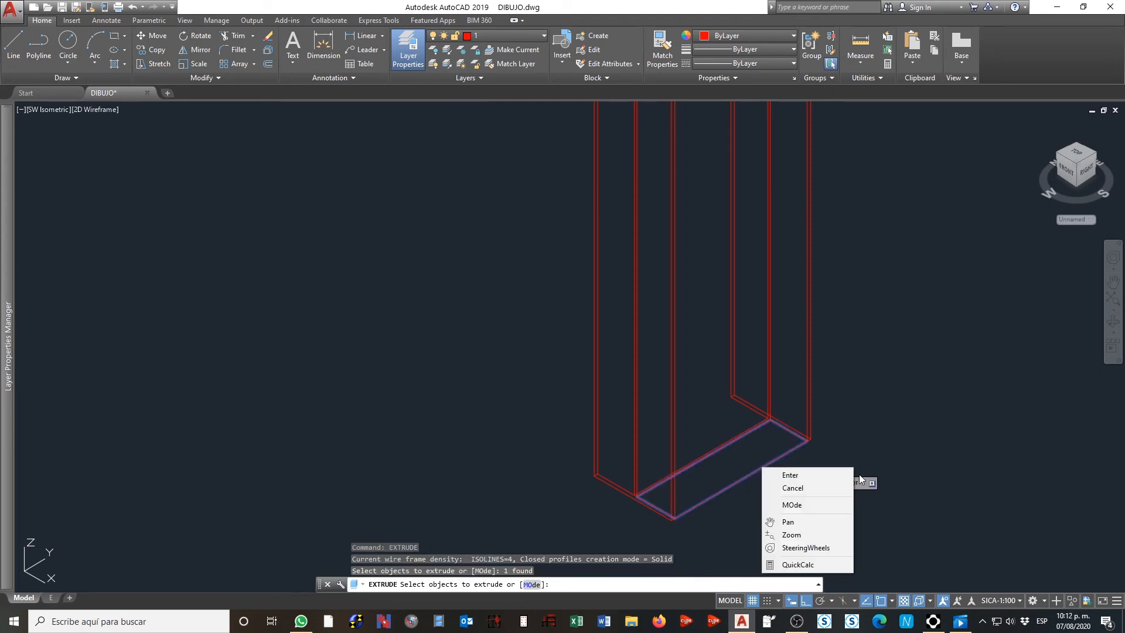
pyautogui.click(829, 475)
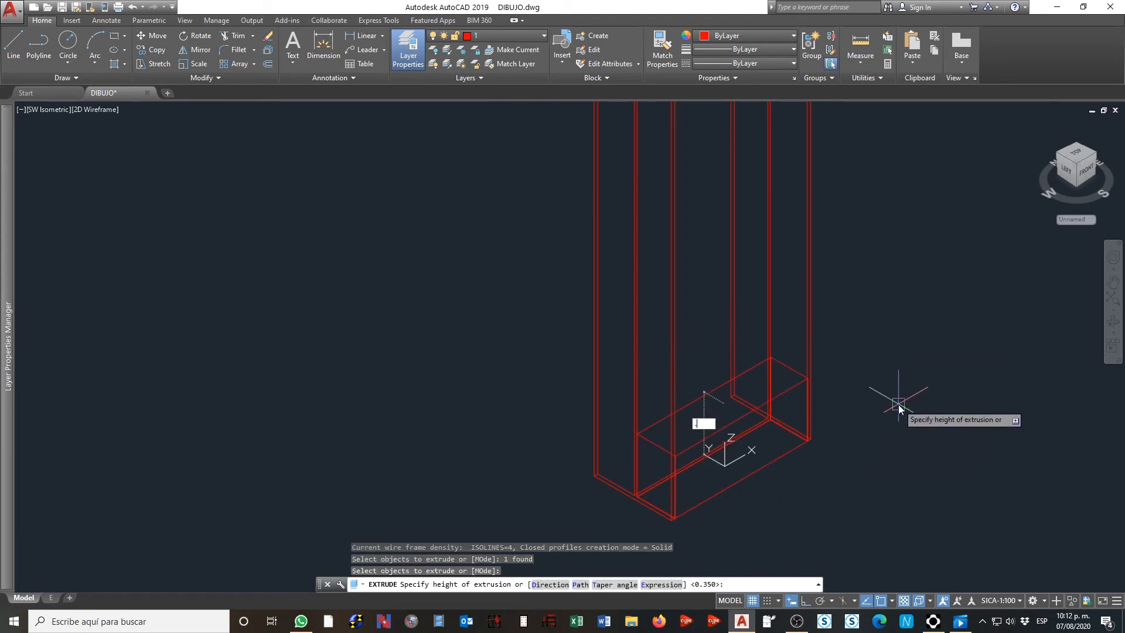
pyautogui.press('Return')
pyautogui.press('Escape')
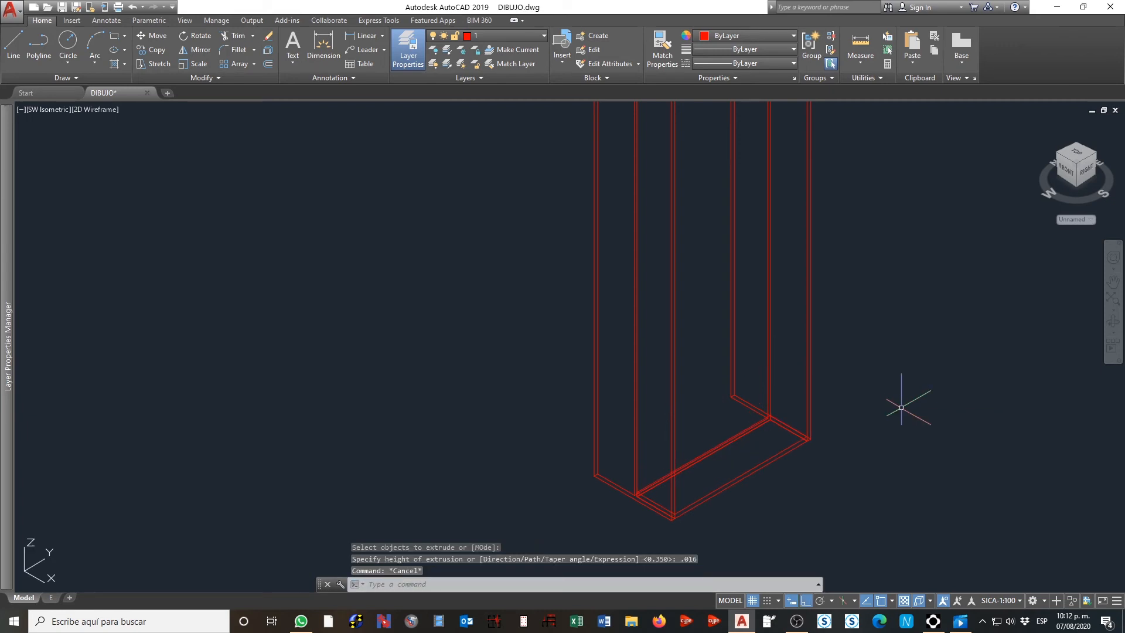
# - Move the stiffener plate from its lower outer corner at the column's foot straight up to the level of the beam's top flange
pyautogui.write('m')
pyautogui.press('Return')
pyautogui.click(756, 511)
pyautogui.click(710, 470)
pyautogui.press('Return')
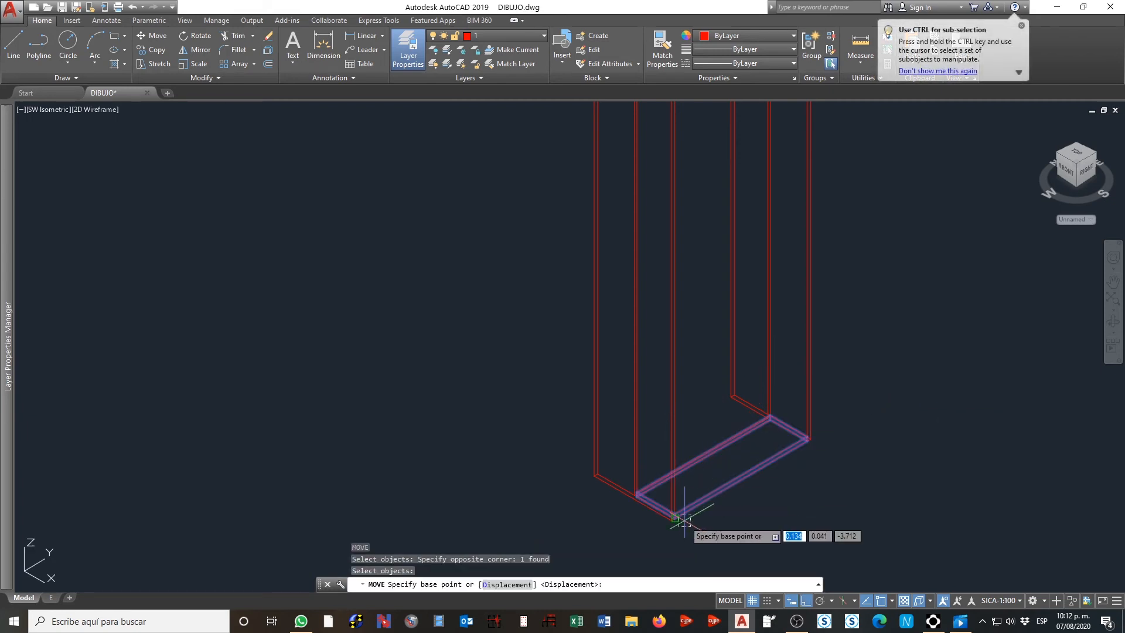
pyautogui.click(674, 518)
pyautogui.moveTo(715, 284); pyautogui.dragTo(729, 502, button='middle')
pyautogui.scroll(-3, 741, 377)
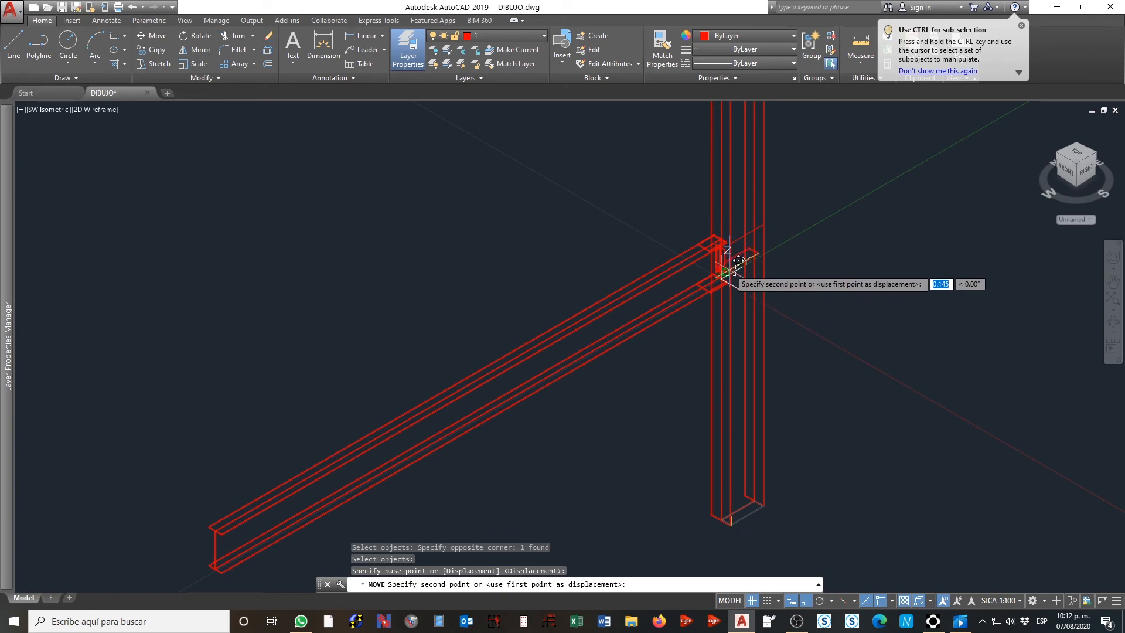
pyautogui.scroll(3, 738, 253)
pyautogui.press('Escape')
pyautogui.moveTo(754, 178); pyautogui.dragTo(870, 401, button='middle')
pyautogui.press('Escape')
pyautogui.press('Escape')
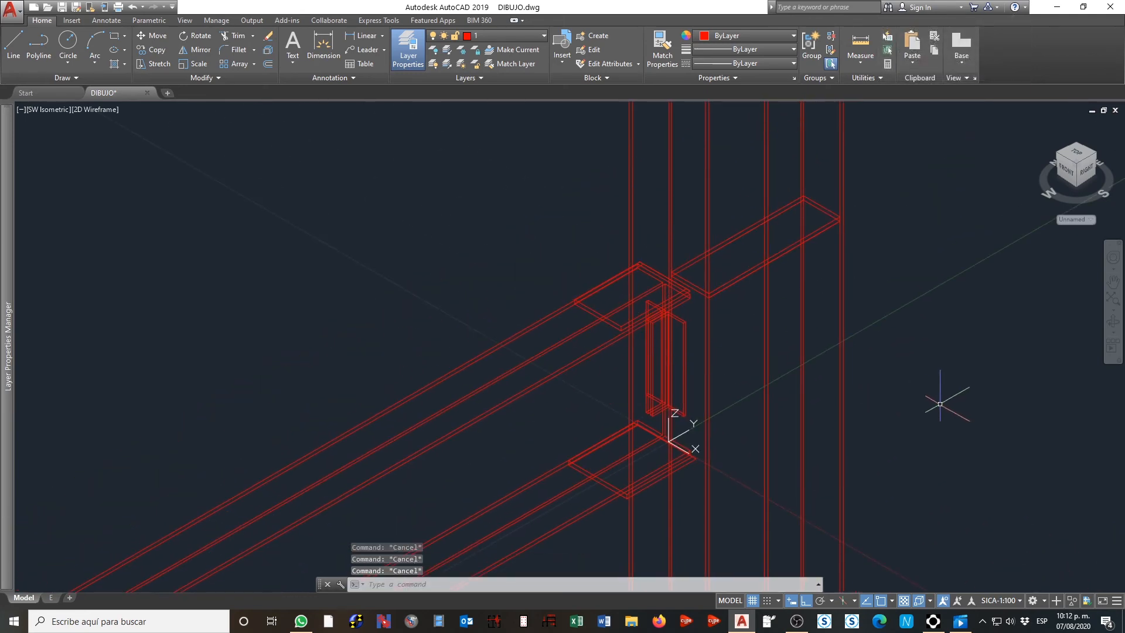
# - Mirror the stiffener plate to the other side of the column web about the flange's midpoint at the column's foot, keeping the original
pyautogui.press('Return')
pyautogui.click(788, 243)
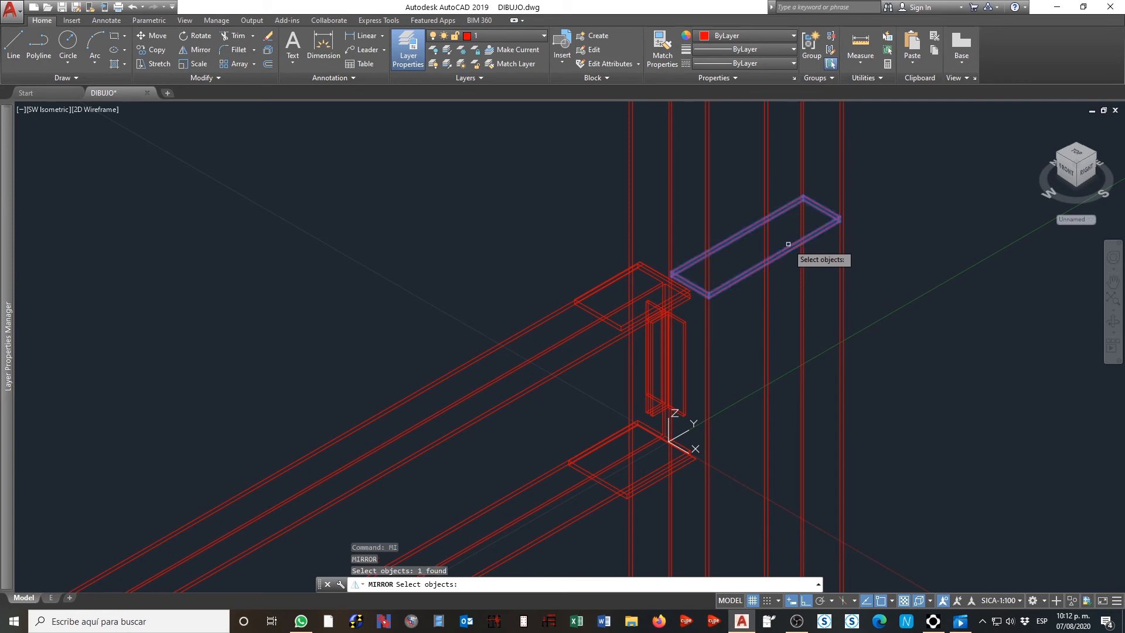
pyautogui.press('Return')
pyautogui.scroll(-3, 729, 437)
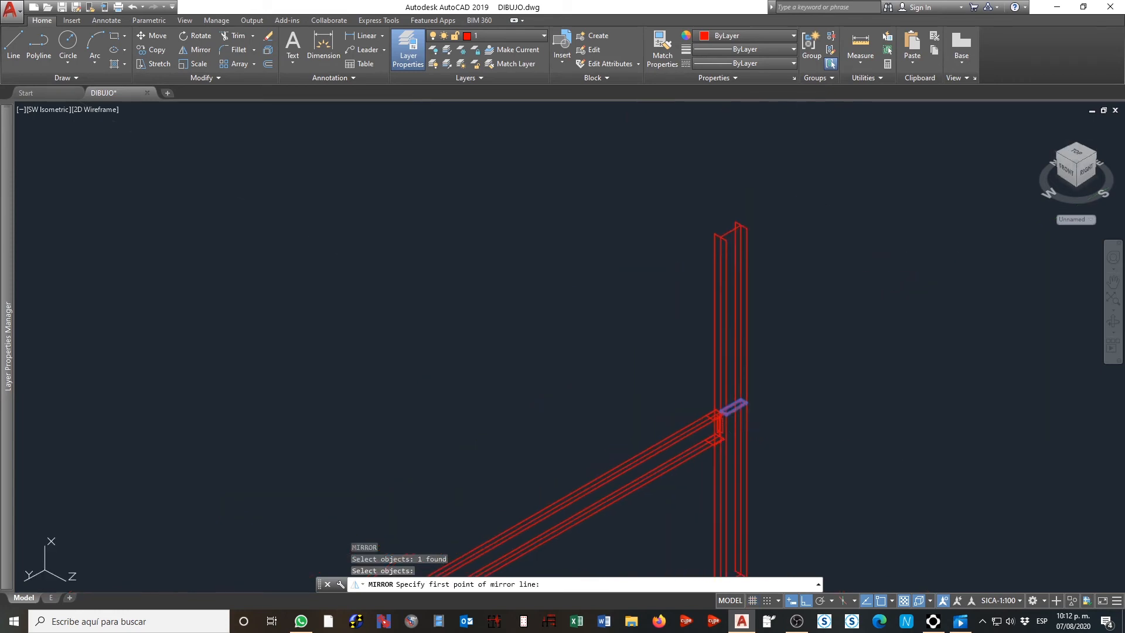
pyautogui.moveTo(728, 431); pyautogui.dragTo(728, 339, button='middle')
pyautogui.scroll(3, 728, 396)
pyautogui.write('mid')
pyautogui.press('Return')
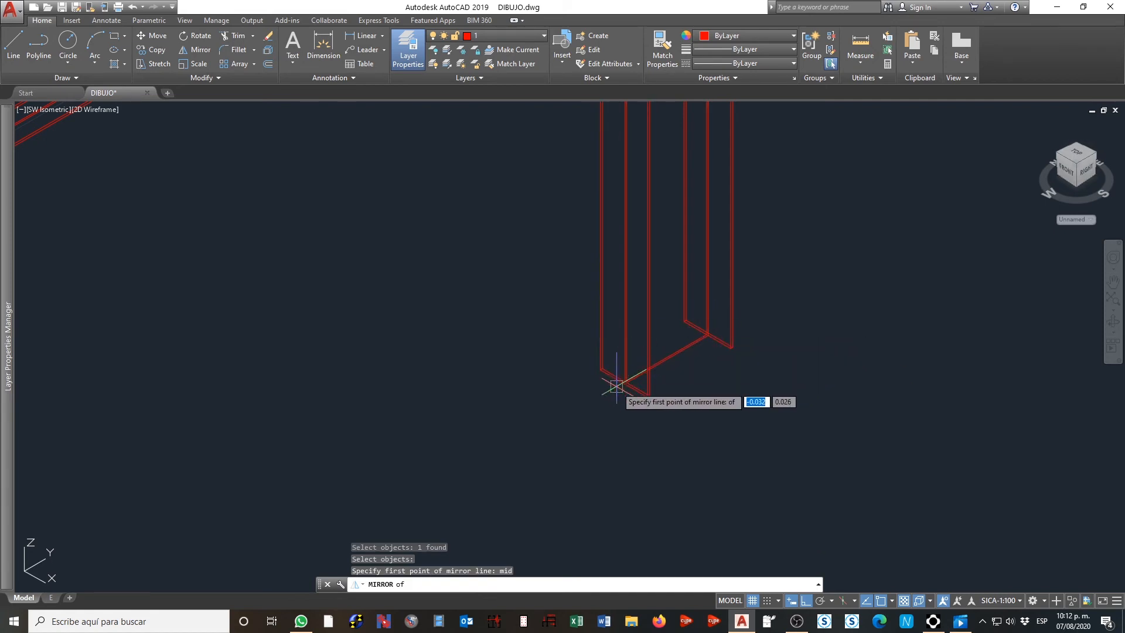
pyautogui.scroll(-5, 626, 381)
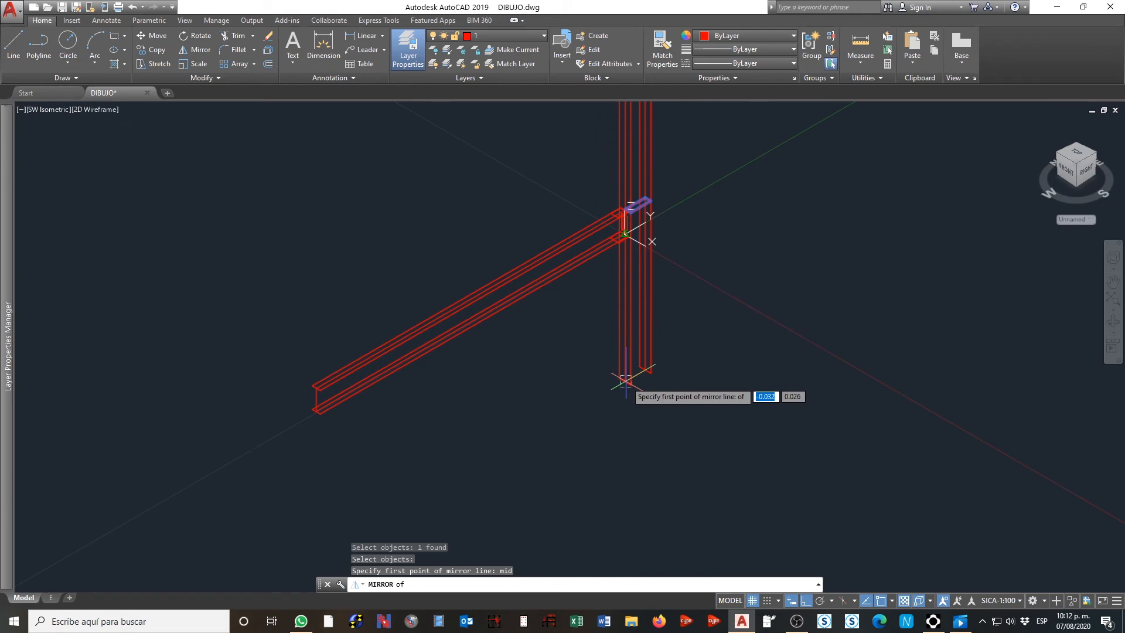
pyautogui.click(626, 381)
pyautogui.click(558, 411)
pyautogui.press('Return')
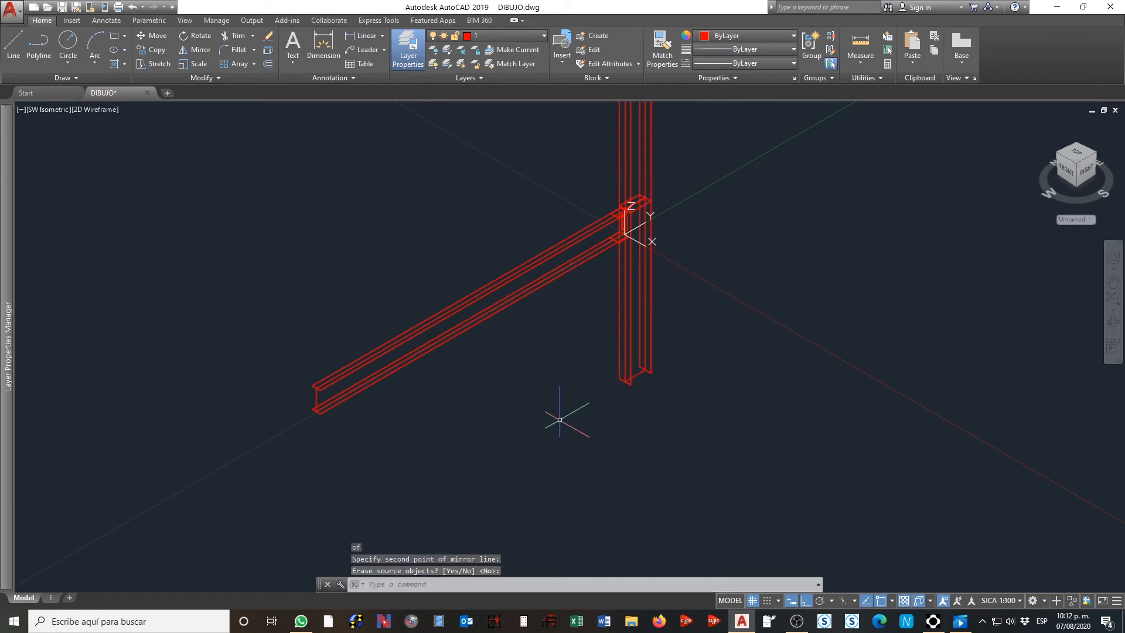
# - Check the height of the stiffener pair against the beam's top flange in the right side view and return to the southwest isometric view
pyautogui.scroll(5, 628, 188)
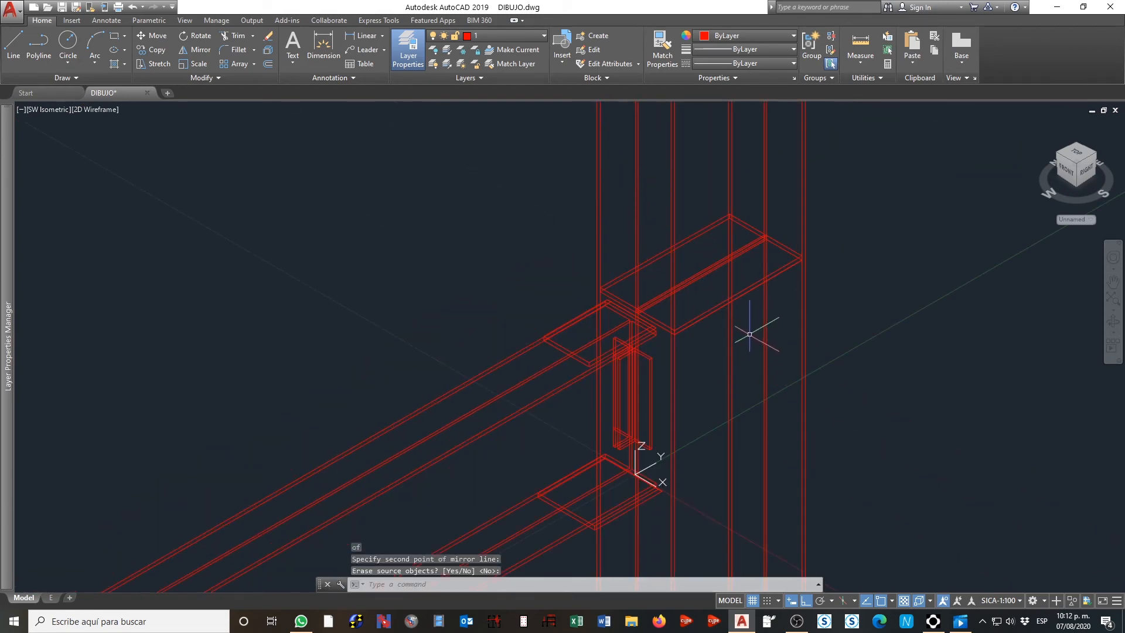
pyautogui.moveTo(753, 326); pyautogui.dragTo(728, 201, button='middle')
pyautogui.press('Escape')
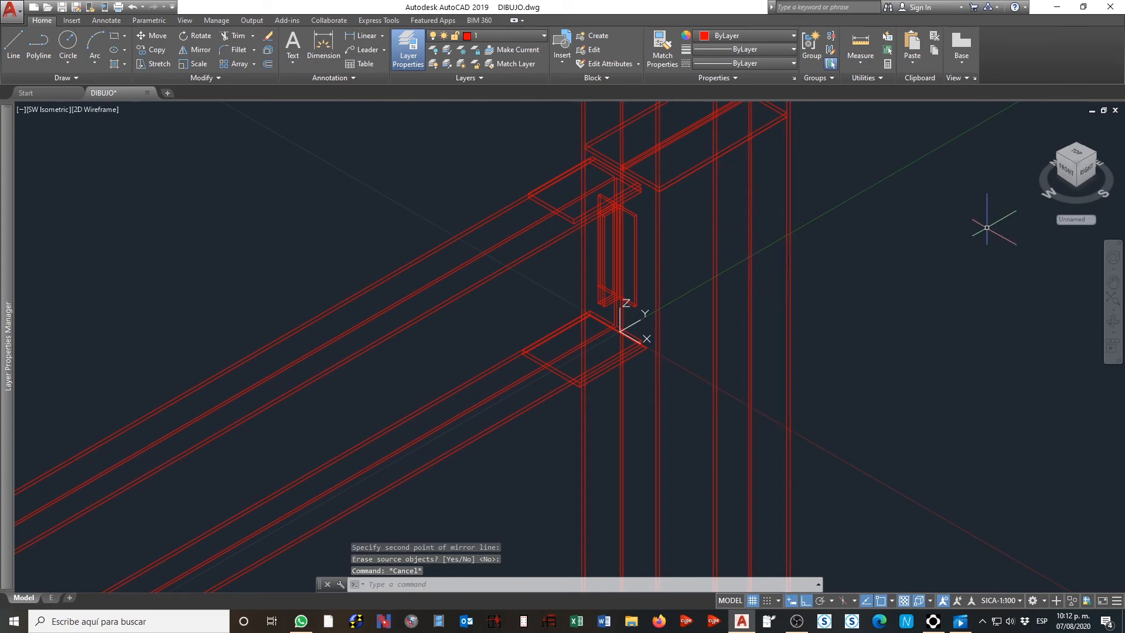
pyautogui.click(1086, 175)
pyautogui.scroll(5, 648, 344)
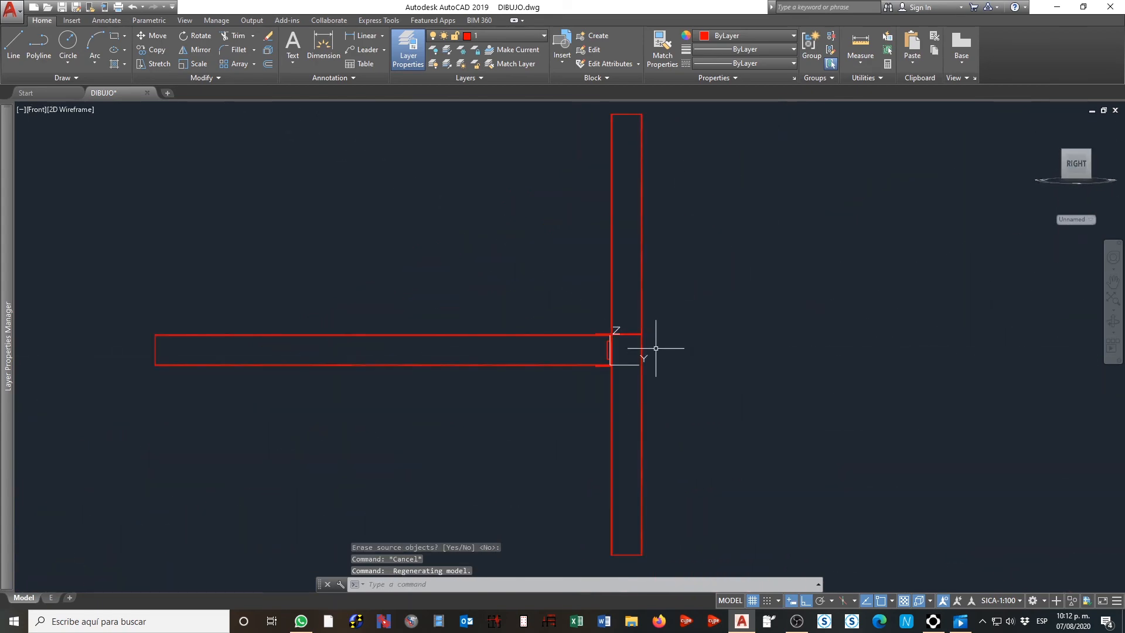
pyautogui.moveTo(615, 332); pyautogui.dragTo(677, 185, button='middle')
pyautogui.scroll(-10, 708, 417)
pyautogui.click(1064, 150)
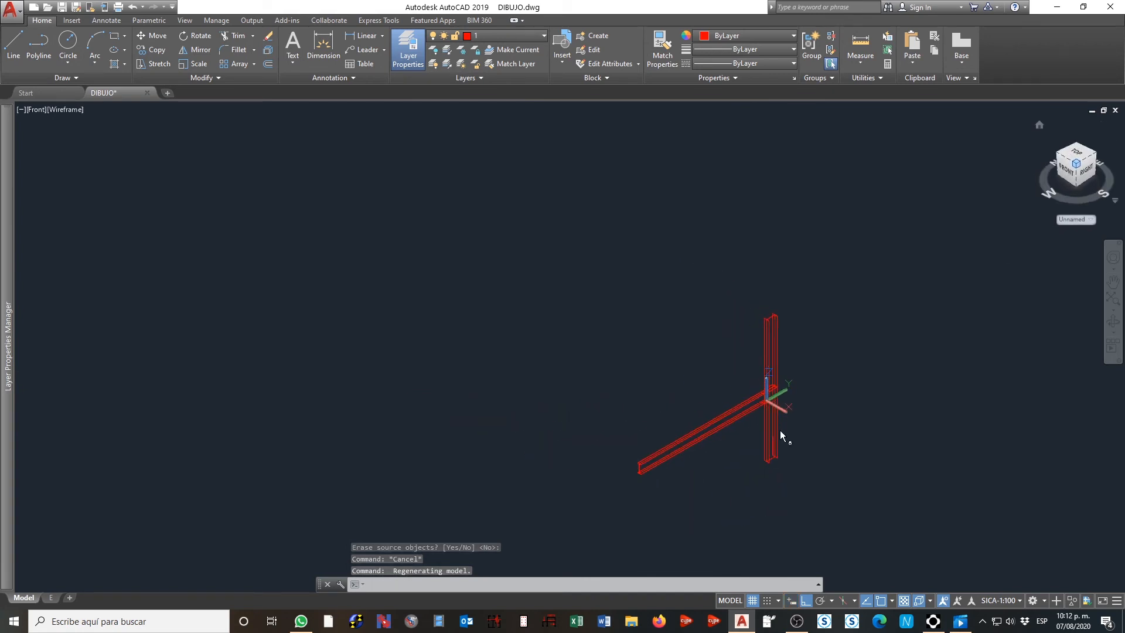
# - Try to copy both stiffener plates straight down, from the top flange plate's corner at the column to the bottom flange plate's corner
pyautogui.scroll(6, 784, 439)
pyautogui.scroll(4, 773, 360)
pyautogui.write('CP')
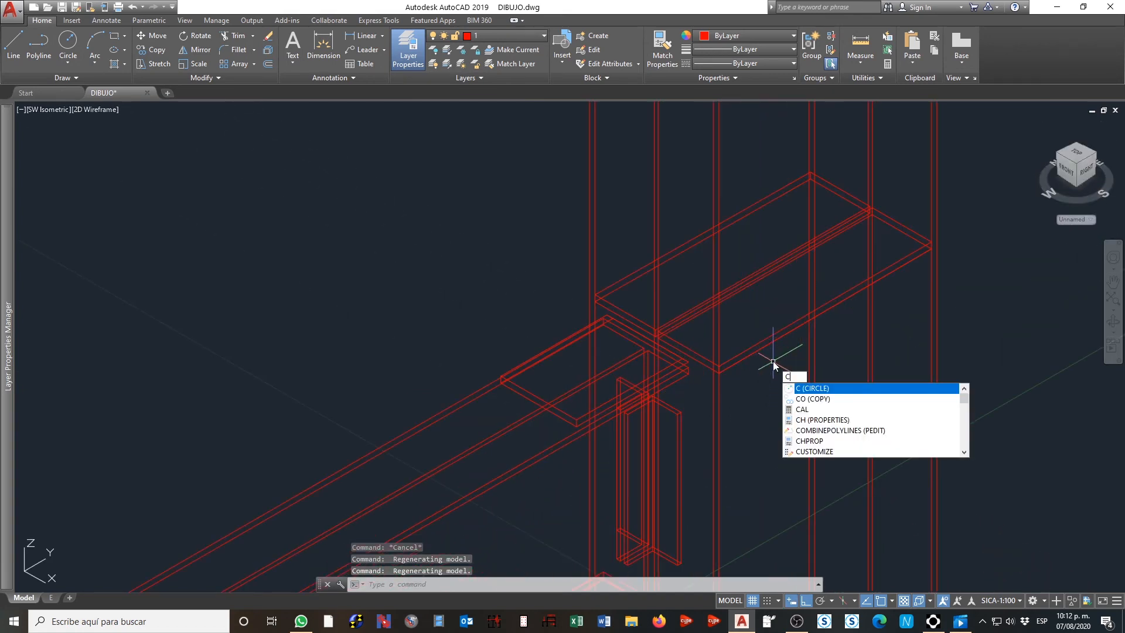
pyautogui.press('Return')
pyautogui.click(783, 380)
pyautogui.click(756, 306)
pyautogui.click(766, 268)
pyautogui.click(768, 239)
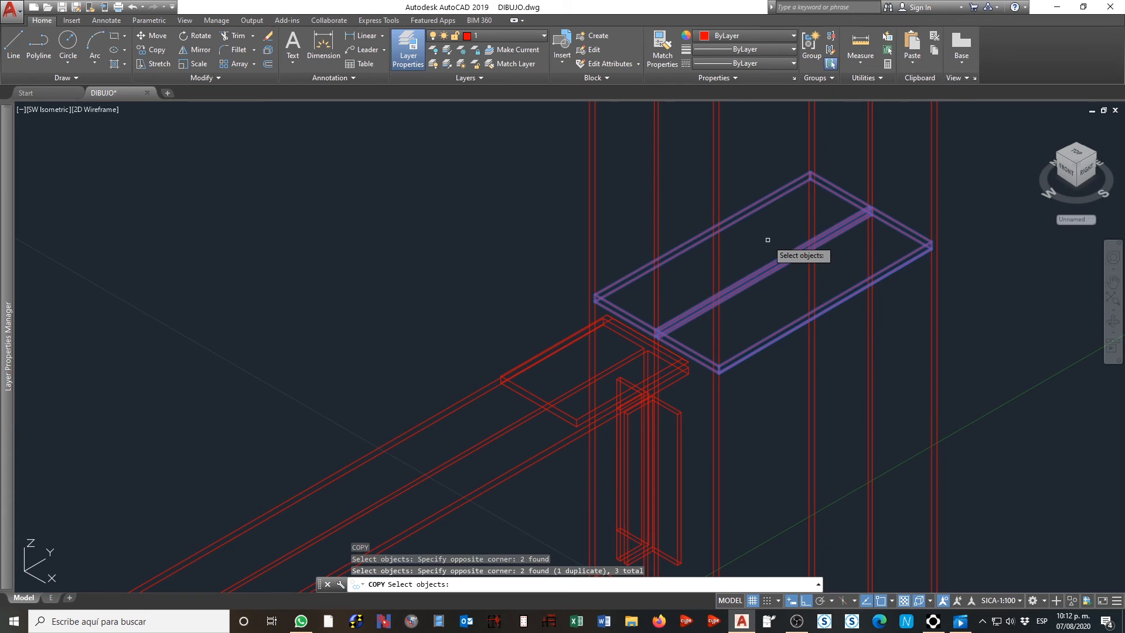
pyautogui.press('Return')
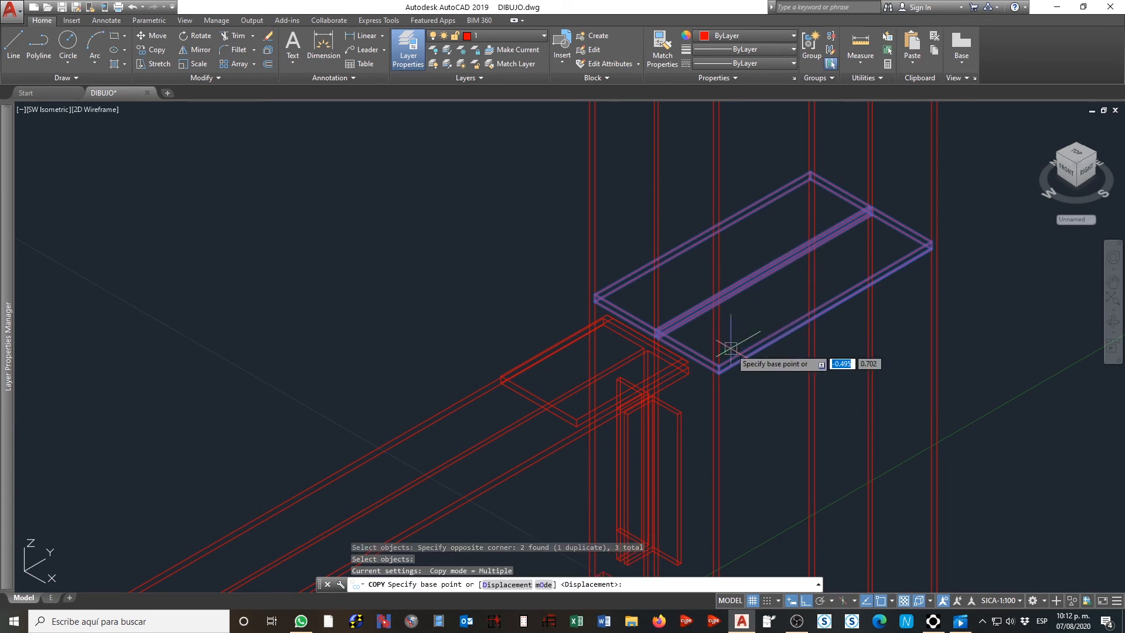
pyautogui.click(688, 365)
pyautogui.moveTo(707, 501); pyautogui.dragTo(693, 226, button='middle')
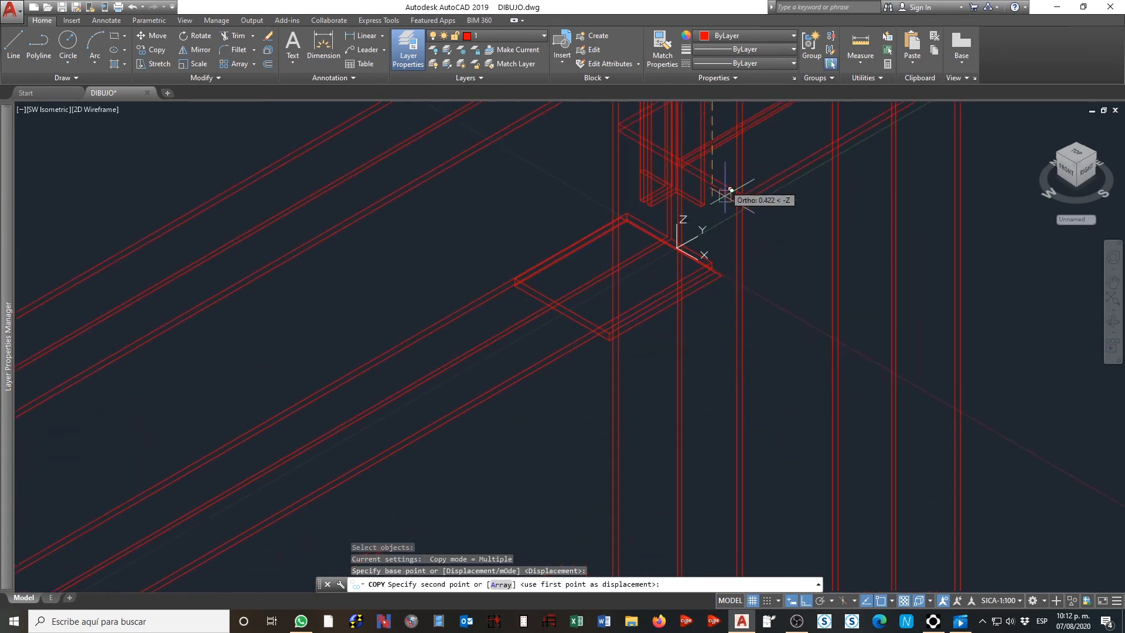
pyautogui.click(725, 273)
pyautogui.press('Escape')
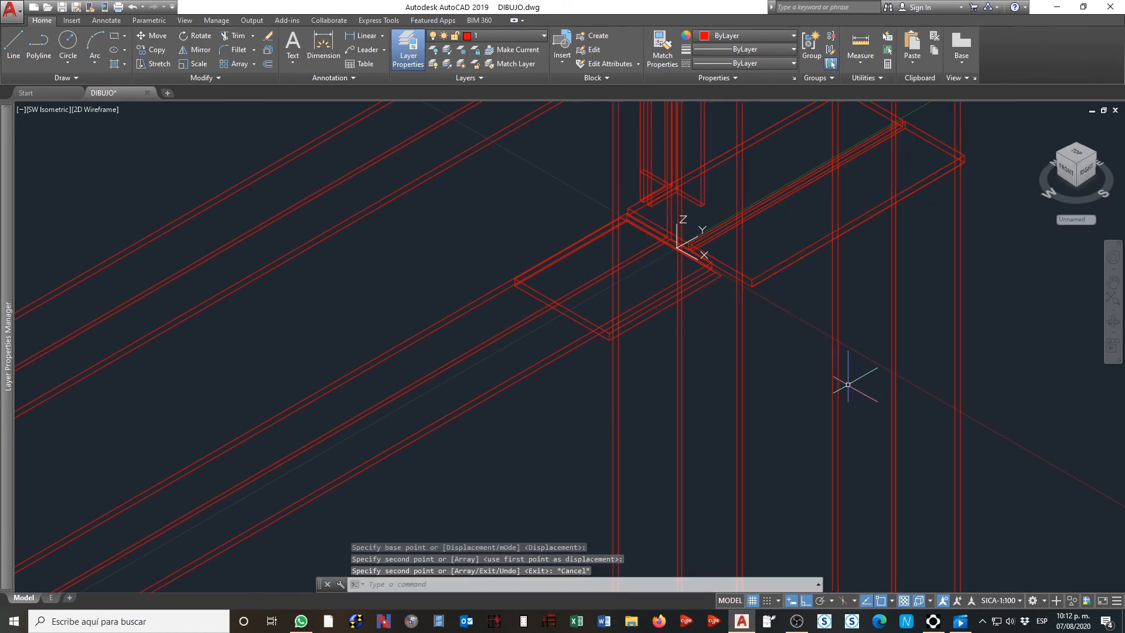
# - Preview the connection with hidden lines removed, and undo both the preview and the last copy of the stiffeners
pyautogui.write('hi')
pyautogui.press('Return')
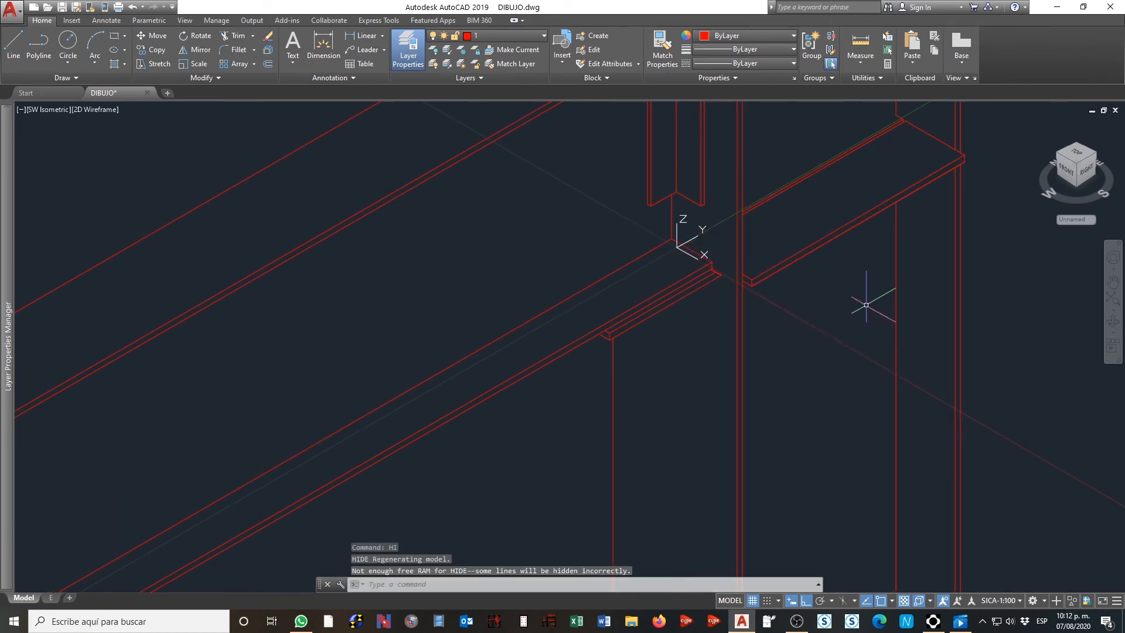
pyautogui.write('u')
pyautogui.press('Return')
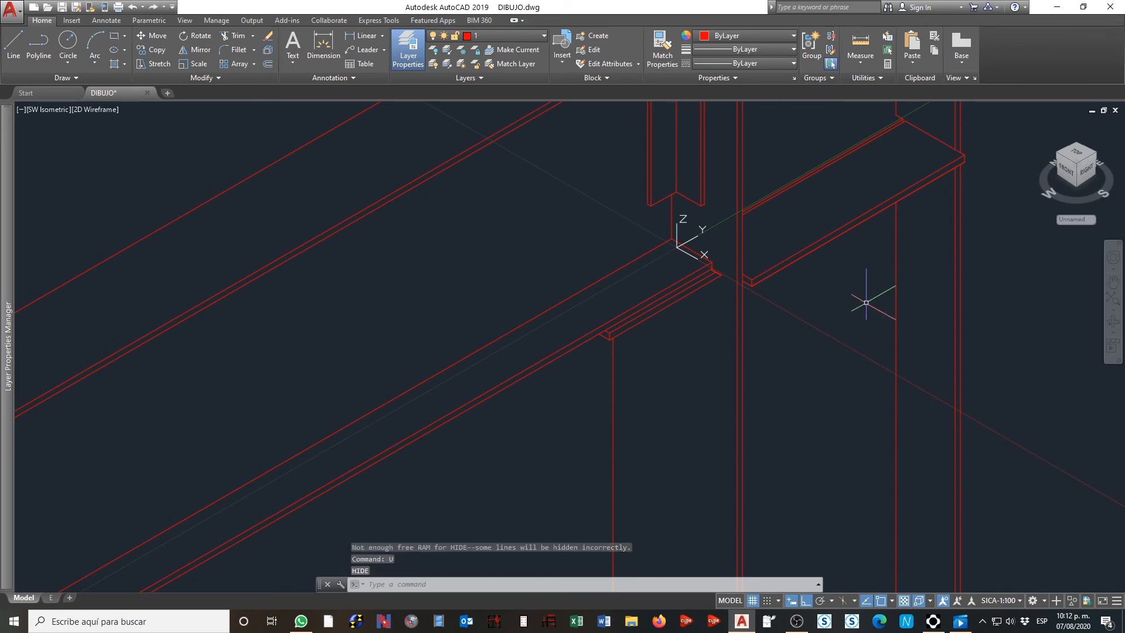
pyautogui.write('u')
pyautogui.press('Return')
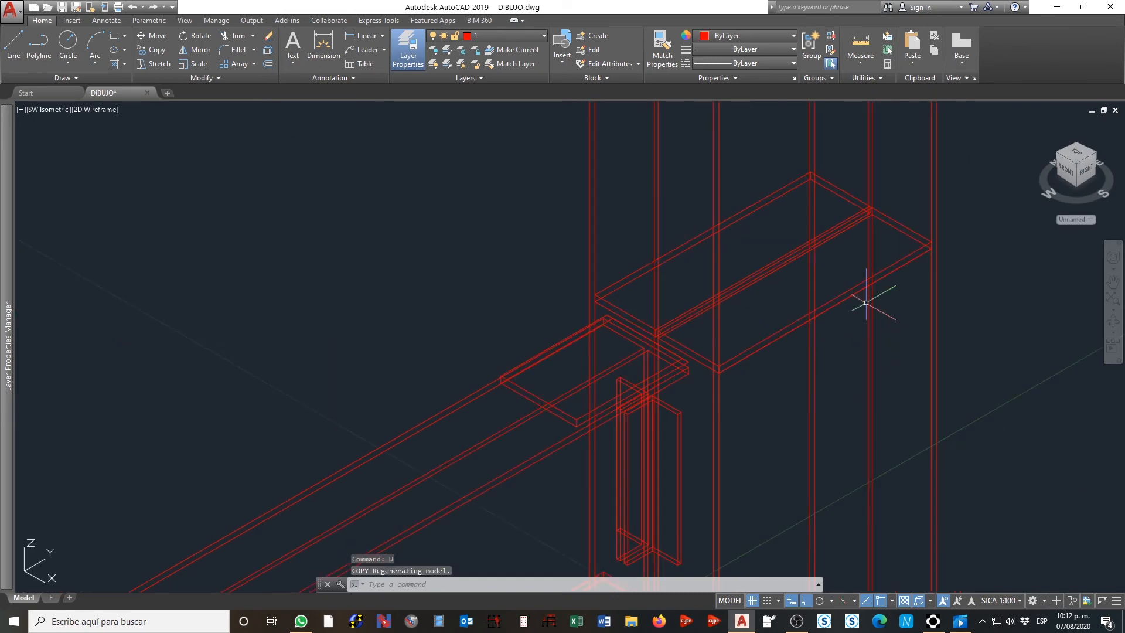
# - Copy both stiffener plates down from the top flange plate's outer lower corner, perpendicular to the bottom flange plate's edge
pyautogui.moveTo(869, 275); pyautogui.dragTo(874, 117, button='middle')
pyautogui.write('ct o')
pyautogui.press('Return')
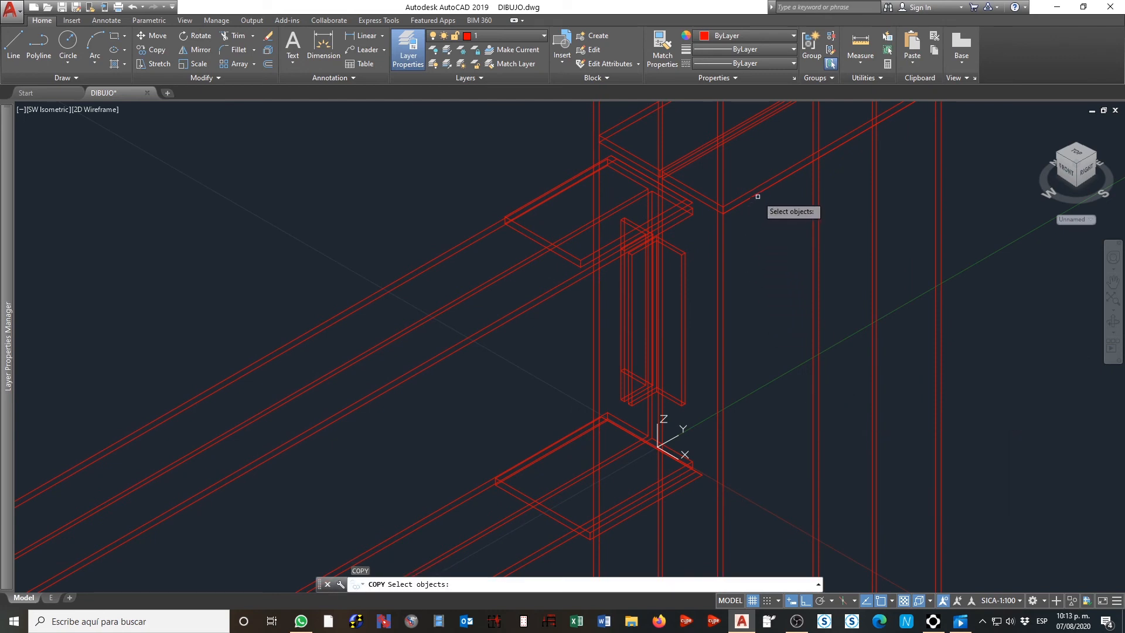
pyautogui.click(758, 195)
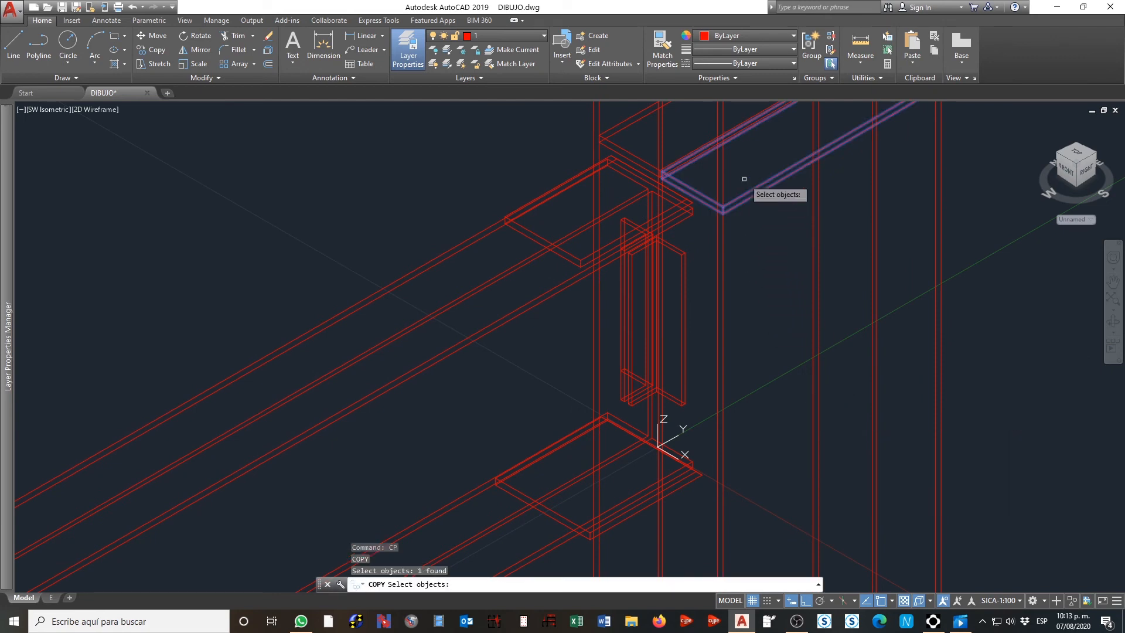
pyautogui.click(680, 157)
pyautogui.press('Return')
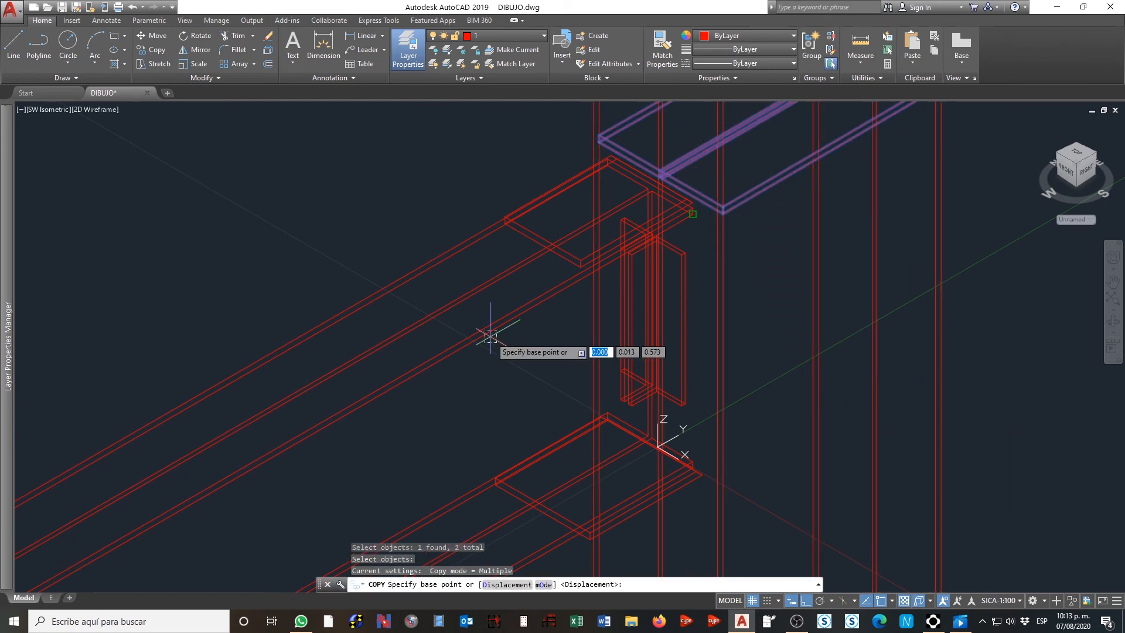
pyautogui.click(580, 267)
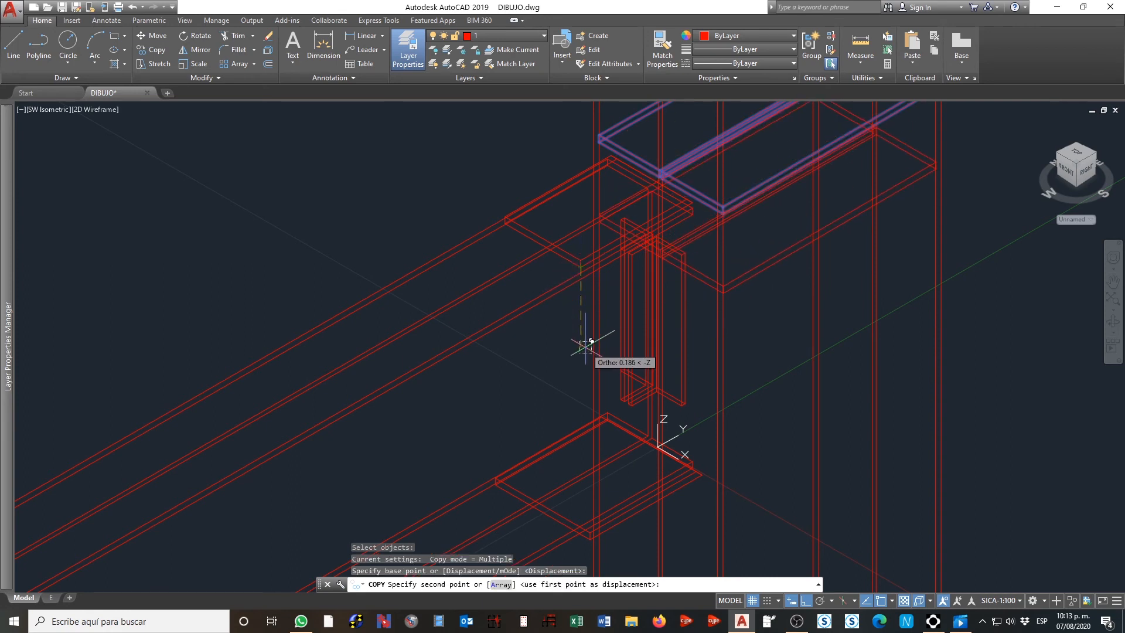
pyautogui.write('per')
pyautogui.press('Return')
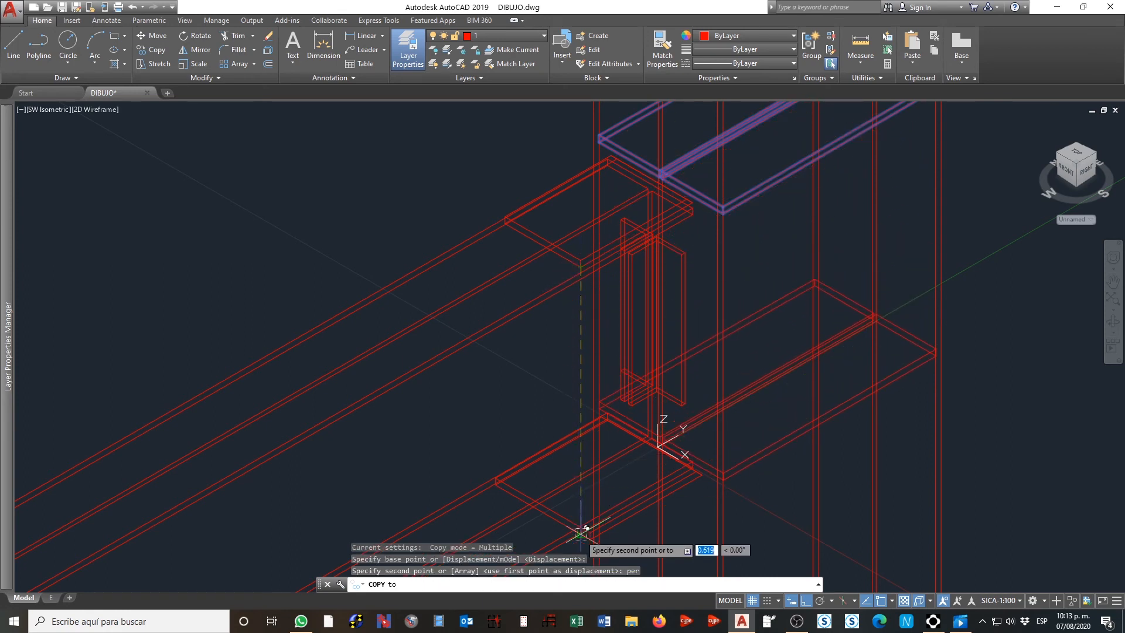
pyautogui.click(580, 536)
pyautogui.press('Escape')
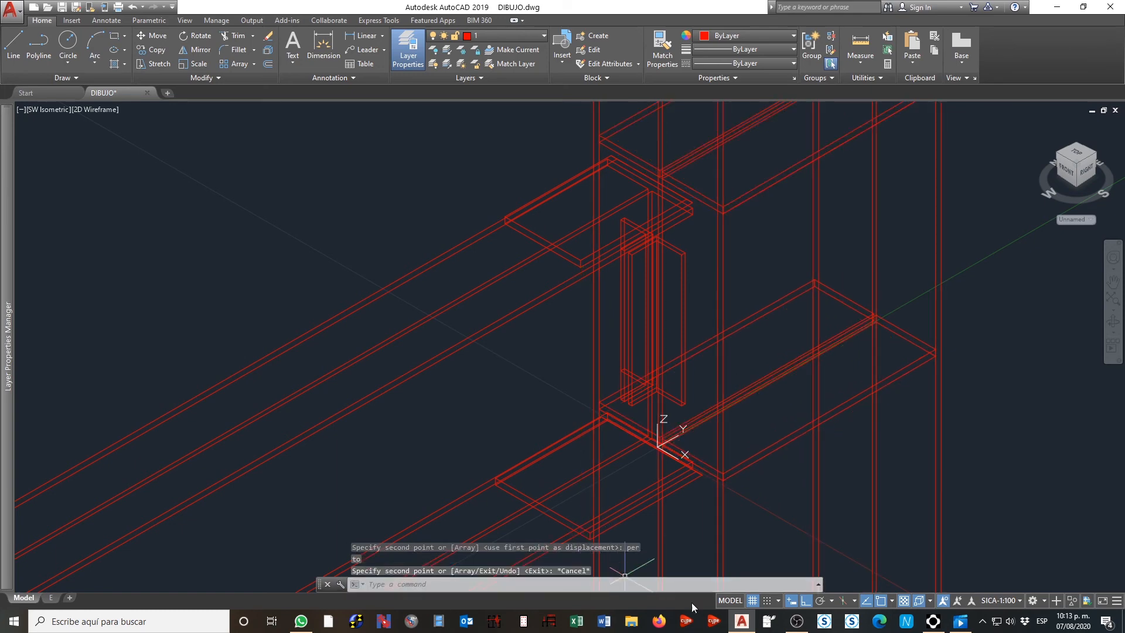
# - Preview the connection with hidden lines removed and examine the stiffener plates in the top view
pyautogui.press('Escape')
pyautogui.press('Escape')
pyautogui.press('Return')
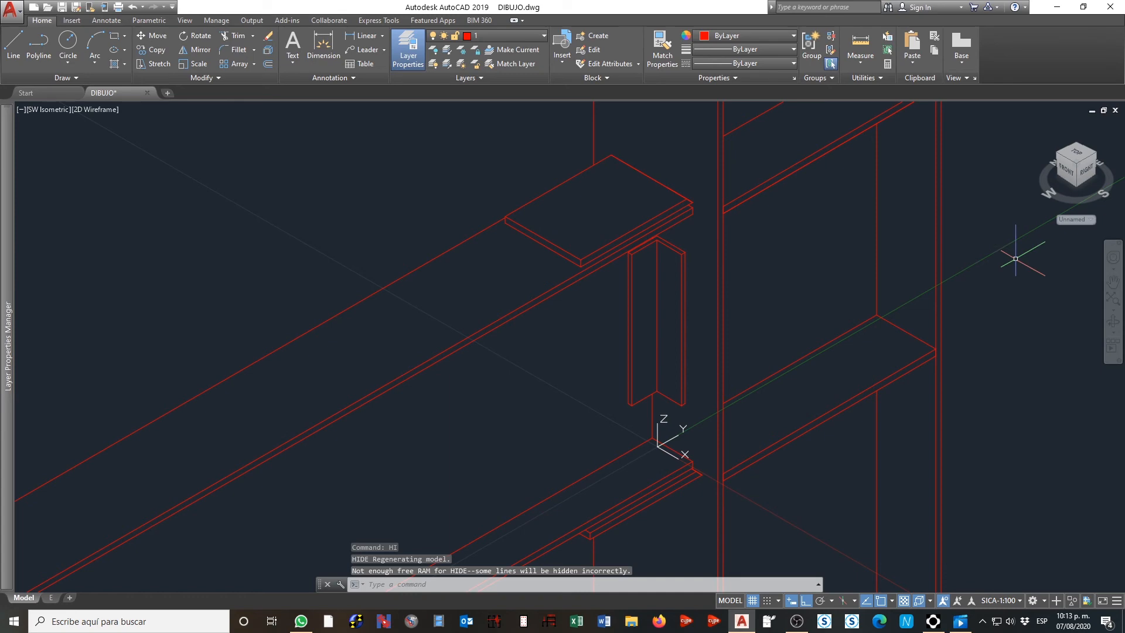
pyautogui.click(1077, 151)
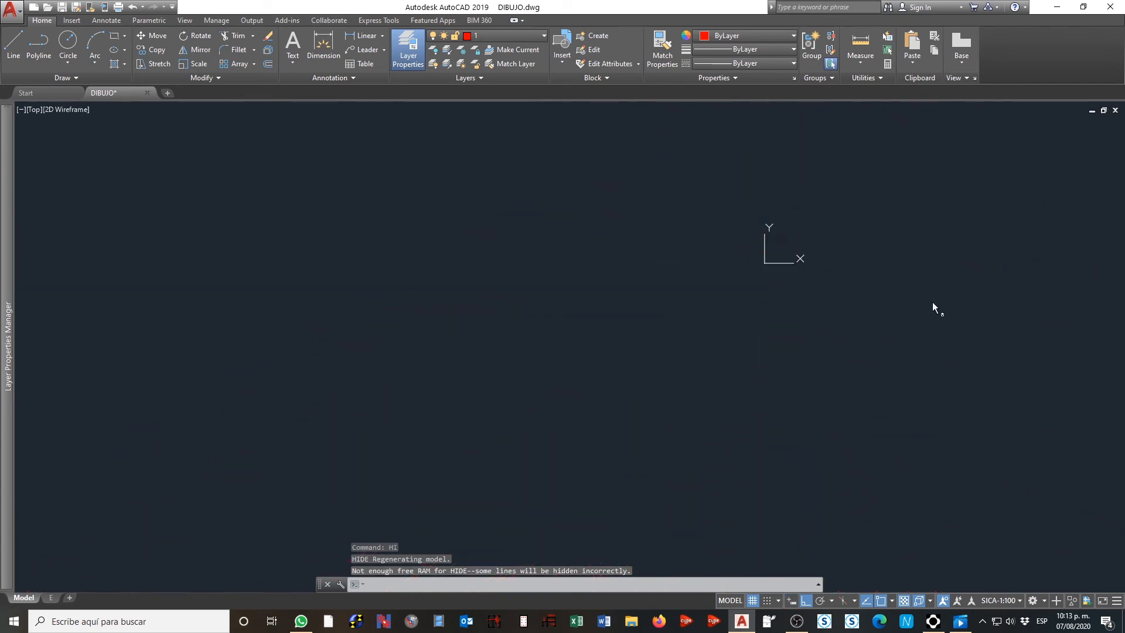
pyautogui.scroll(5, 786, 311)
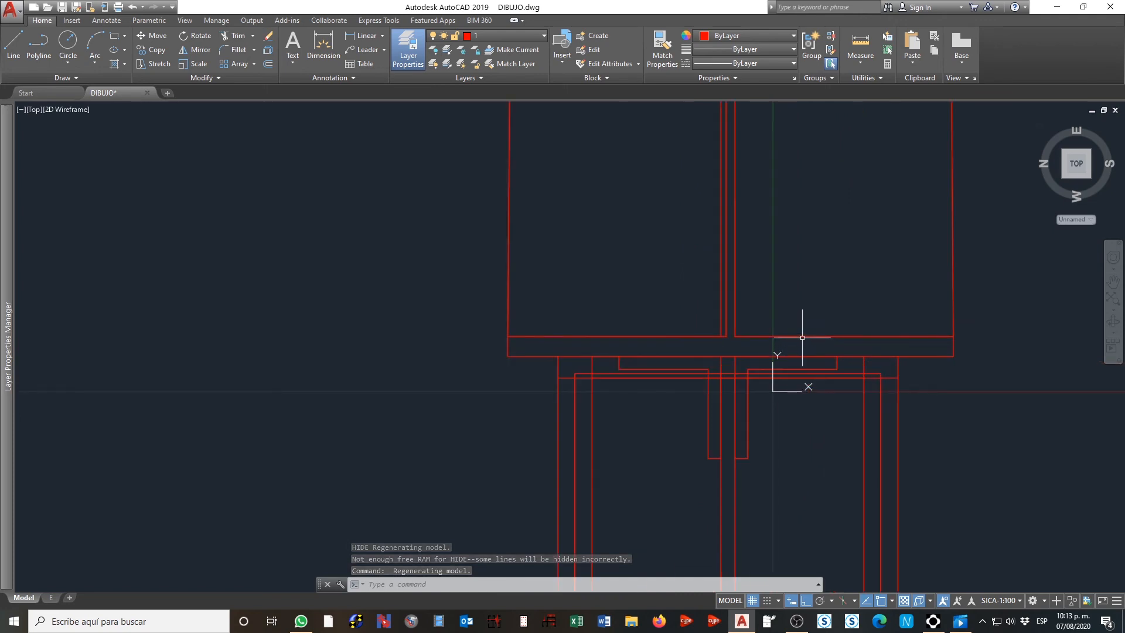
# - Try erasing the north-side stiffener plate in the top view, and undo back to the southwest isometric view
pyautogui.click(708, 337)
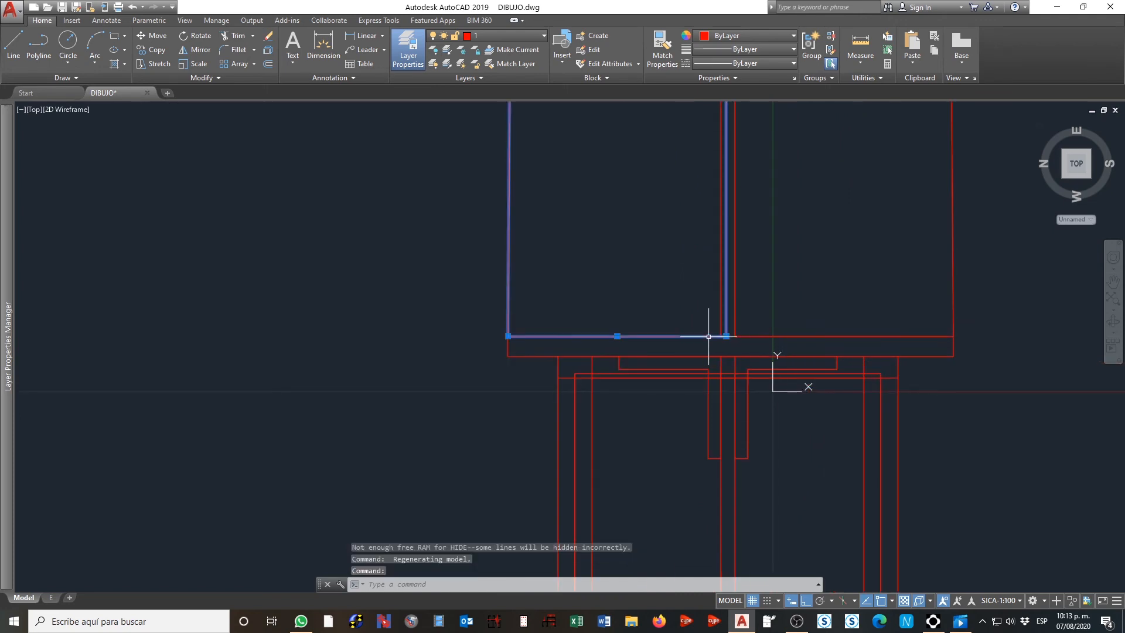
pyautogui.moveTo(776, 359); pyautogui.dragTo(774, 480, button='middle')
pyautogui.scroll(-2, 807, 405)
pyautogui.moveTo(807, 404); pyautogui.dragTo(773, 496, button='middle')
pyautogui.scroll(4, 739, 151)
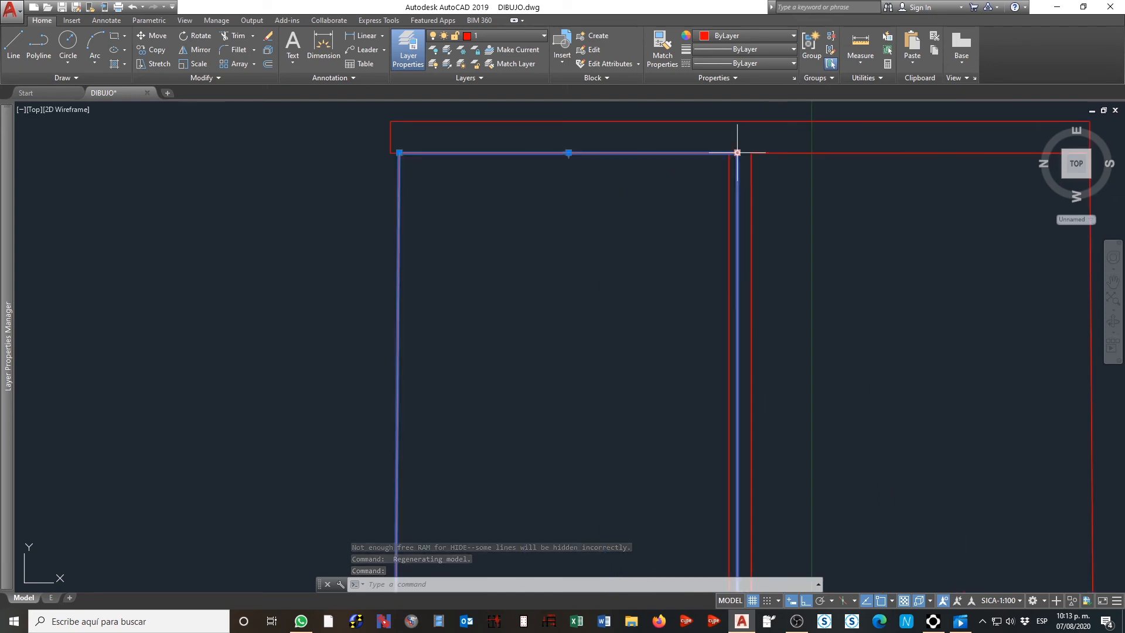
pyautogui.scroll(-2, 693, 224)
pyautogui.moveTo(694, 218); pyautogui.dragTo(918, 88, button='middle')
pyautogui.scroll(-2, 891, 233)
pyautogui.moveTo(890, 253); pyautogui.dragTo(800, 68, button='middle')
pyautogui.moveTo(771, 284)
pyautogui.mouseDown(button='middle')
pyautogui.moveTo(657, 402)
pyautogui.moveTo(730, 432)
pyautogui.mouseUp(button='middle')
pyautogui.press('Delete')
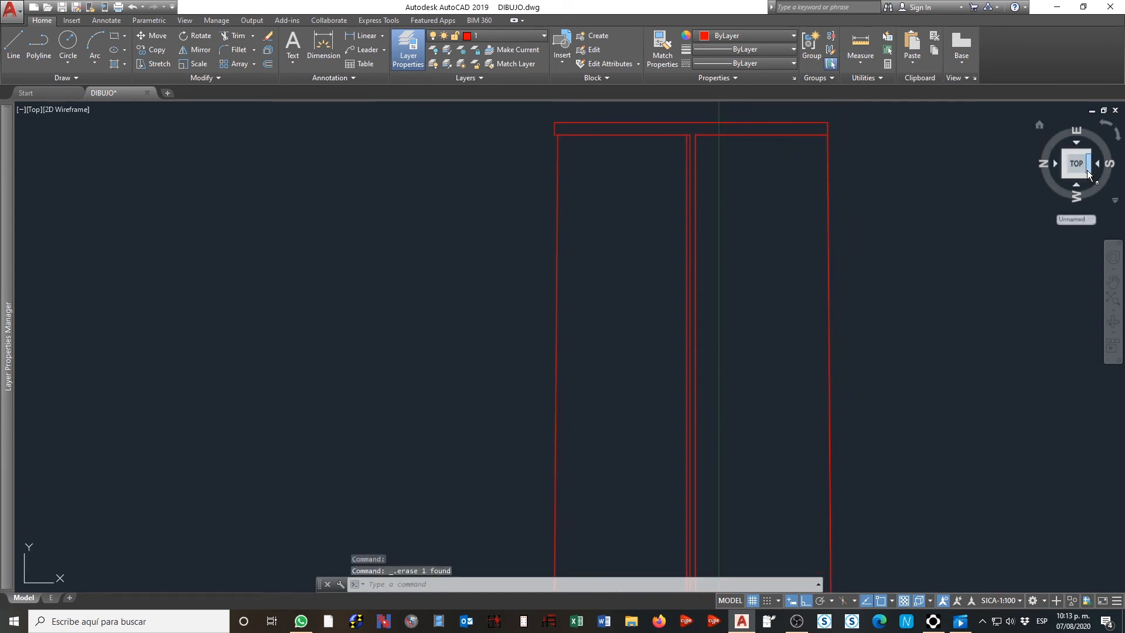
pyautogui.press('Escape')
pyautogui.moveTo(703, 410); pyautogui.dragTo(717, 235, button='middle')
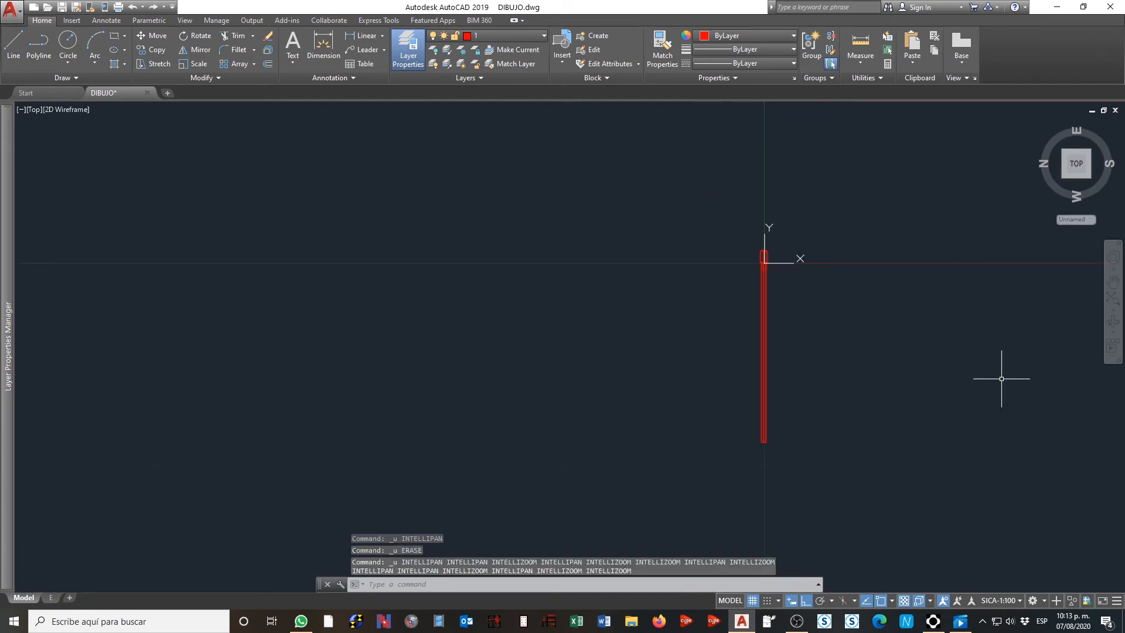
pyautogui.click(1090, 177)
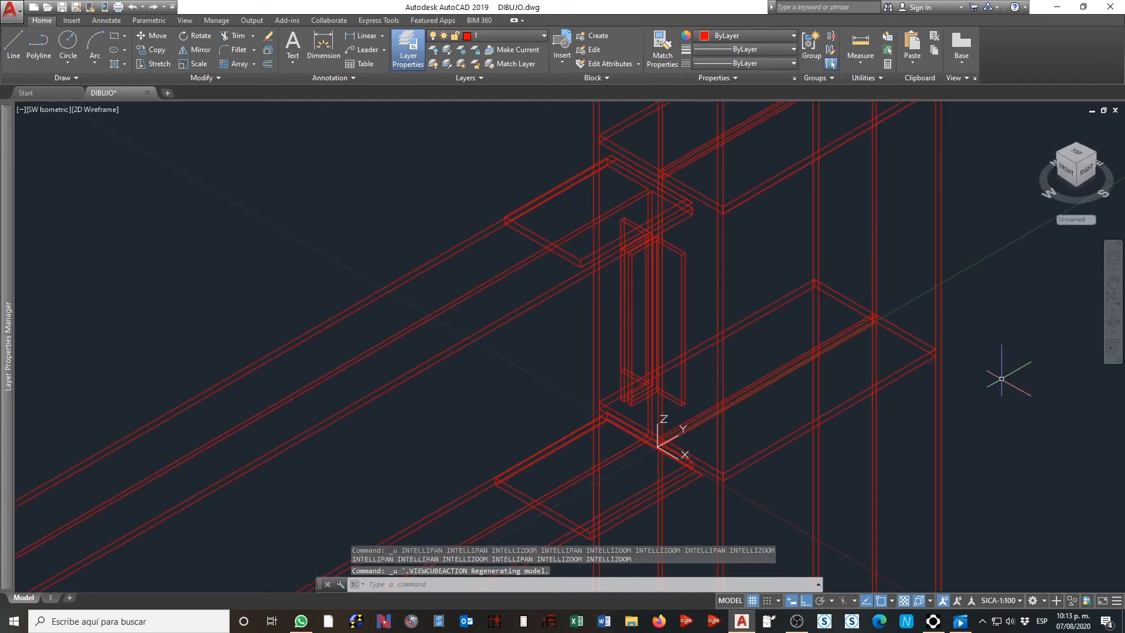
# - Erase the lower stiffener plate on the north side of the column web
pyautogui.moveTo(980, 447)
pyautogui.mouseDown(button='middle')
pyautogui.moveTo(974, 283)
pyautogui.moveTo(944, 586)
pyautogui.mouseUp(button='middle')
pyautogui.moveTo(796, 495)
pyautogui.mouseDown(button='middle')
pyautogui.moveTo(787, 478)
pyautogui.moveTo(807, 286)
pyautogui.mouseUp(button='middle')
pyautogui.click(871, 364)
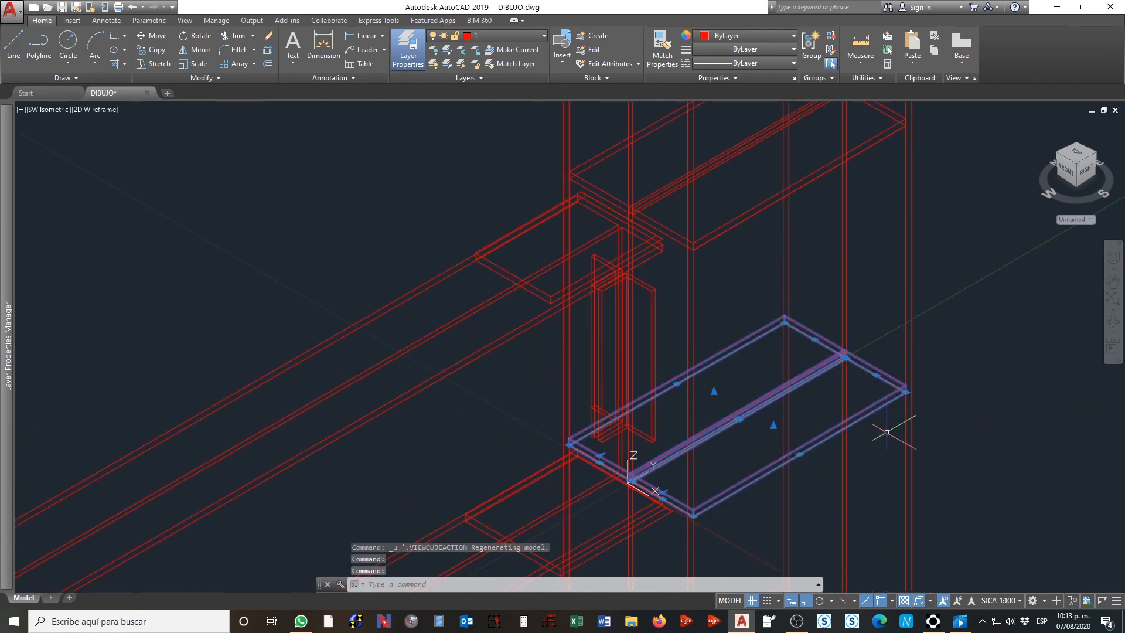
pyautogui.moveTo(707, 478); pyautogui.dragTo(732, 366, button='middle')
pyautogui.scroll(4, 698, 399)
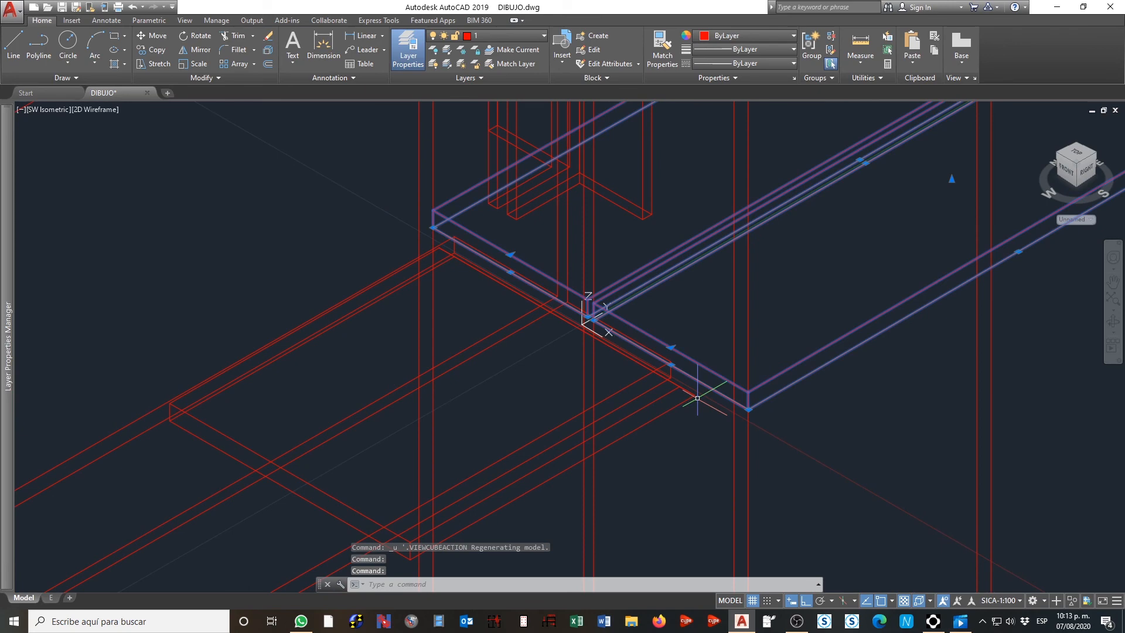
pyautogui.moveTo(697, 399); pyautogui.dragTo(749, 472, button='middle')
pyautogui.press('Escape')
pyautogui.scroll(-2, 825, 454)
pyautogui.moveTo(949, 419); pyautogui.dragTo(780, 493, button='middle')
pyautogui.scroll(4, 848, 290)
pyautogui.click(884, 312)
pyautogui.press('Escape')
pyautogui.click(886, 295)
pyautogui.click(880, 292)
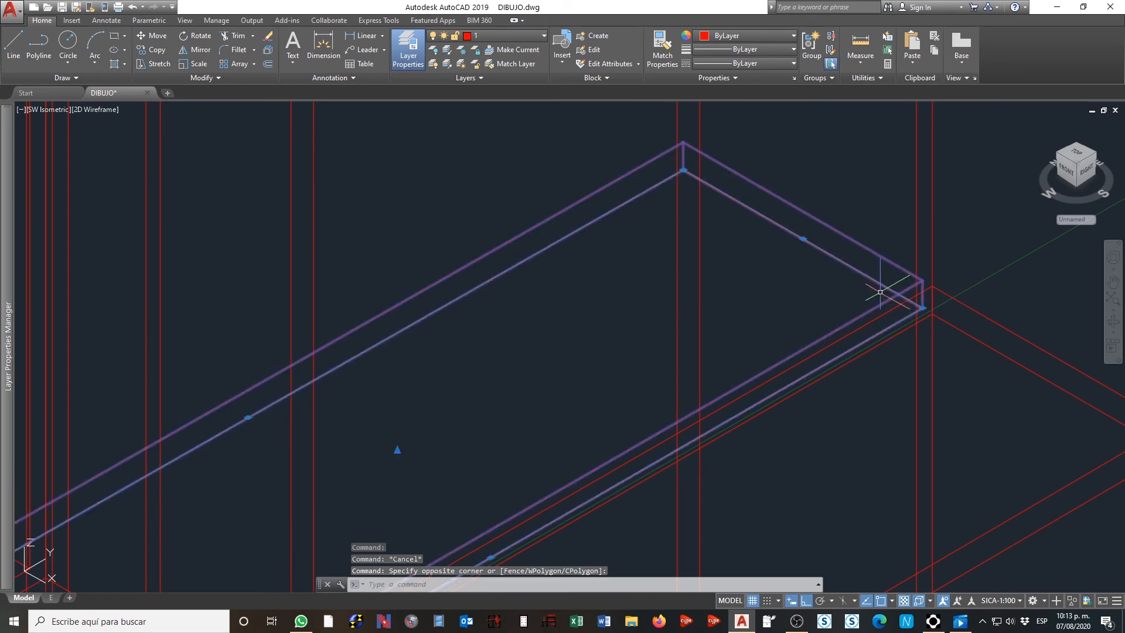
pyautogui.press('Delete')
# - Erase the upper stiffener plate on the north side of the column web
pyautogui.scroll(-3, 879, 331)
pyautogui.scroll(5, 866, 251)
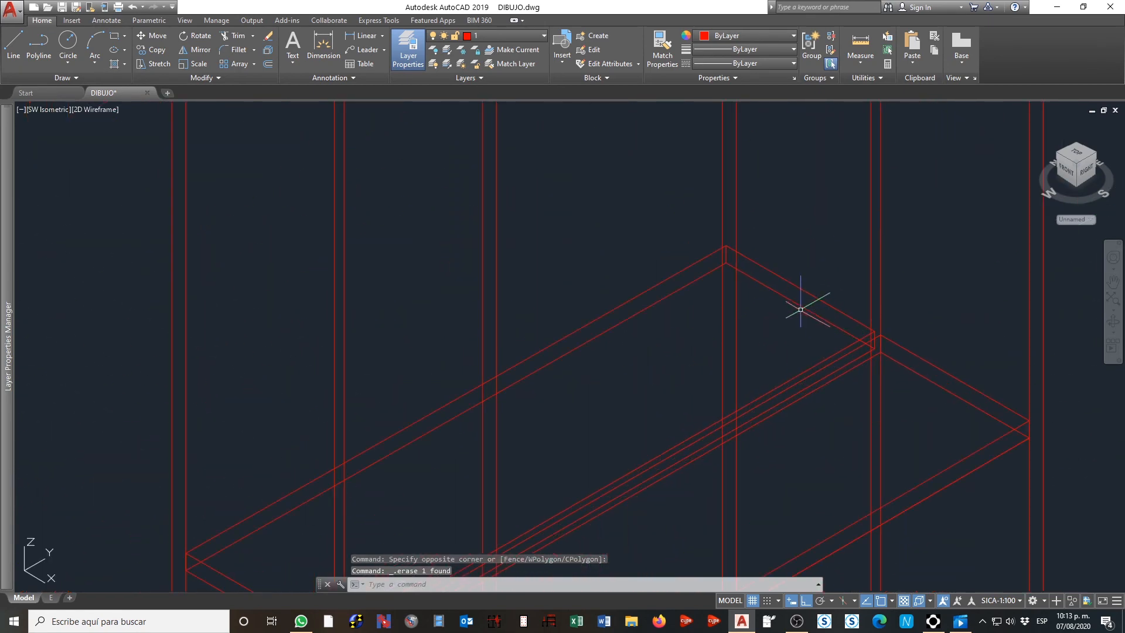
pyautogui.write('m')
pyautogui.press('Return')
pyautogui.press('Escape')
pyautogui.press('Escape')
pyautogui.press('Escape')
pyautogui.click(825, 302)
pyautogui.press('Delete')
pyautogui.scroll(-4, 814, 347)
pyautogui.moveTo(813, 347); pyautogui.dragTo(798, 150, button='middle')
pyautogui.moveTo(801, 388); pyautogui.dragTo(781, 281, button='middle')
pyautogui.press('Escape')
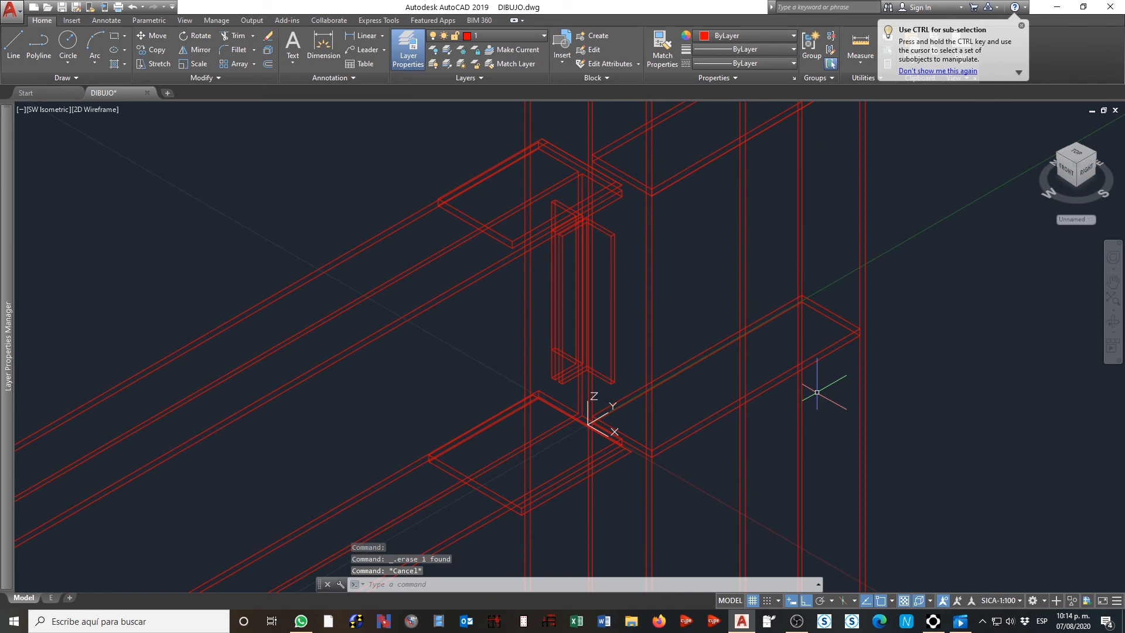
pyautogui.press('Escape')
pyautogui.press('Escape')
# - Mirror both remaining stiffeners across the beam's axis, starting the mirror line at the midpoint of the bottom flange's far end edge, keeping the originals
pyautogui.scroll(-4, 817, 392)
pyautogui.scroll(2, 859, 338)
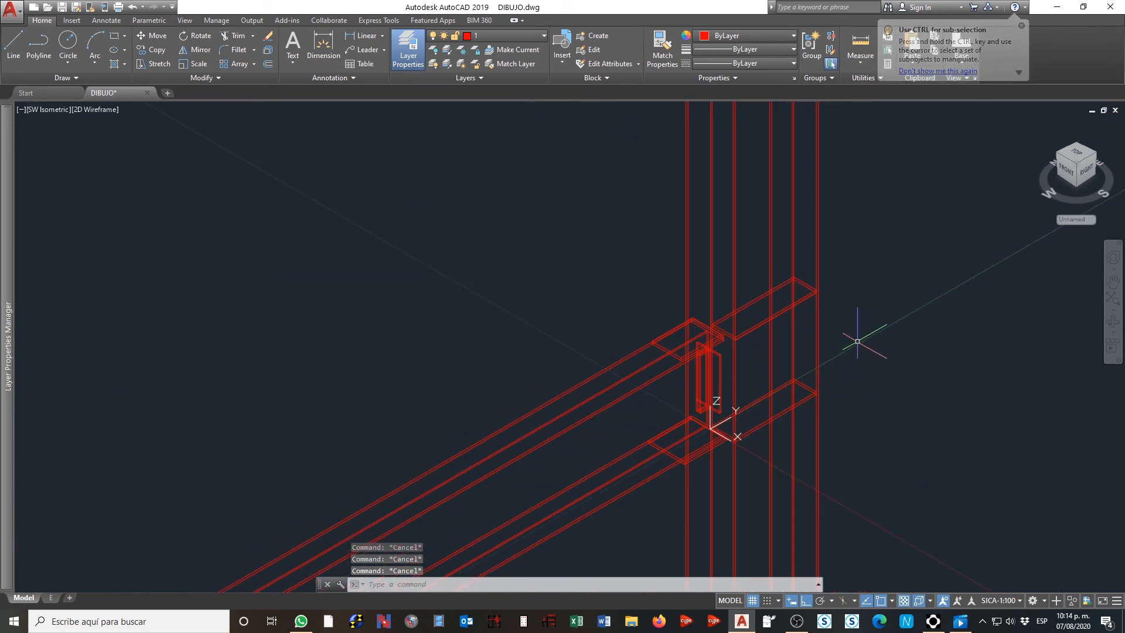
pyautogui.write('mi')
pyautogui.press('Return')
pyautogui.click(811, 395)
pyautogui.click(810, 291)
pyautogui.press('Return')
pyautogui.moveTo(715, 359); pyautogui.dragTo(697, 261, button='middle')
pyautogui.scroll(-6, 698, 261)
pyautogui.moveTo(387, 475); pyautogui.dragTo(511, 359, button='middle')
pyautogui.scroll(5, 511, 359)
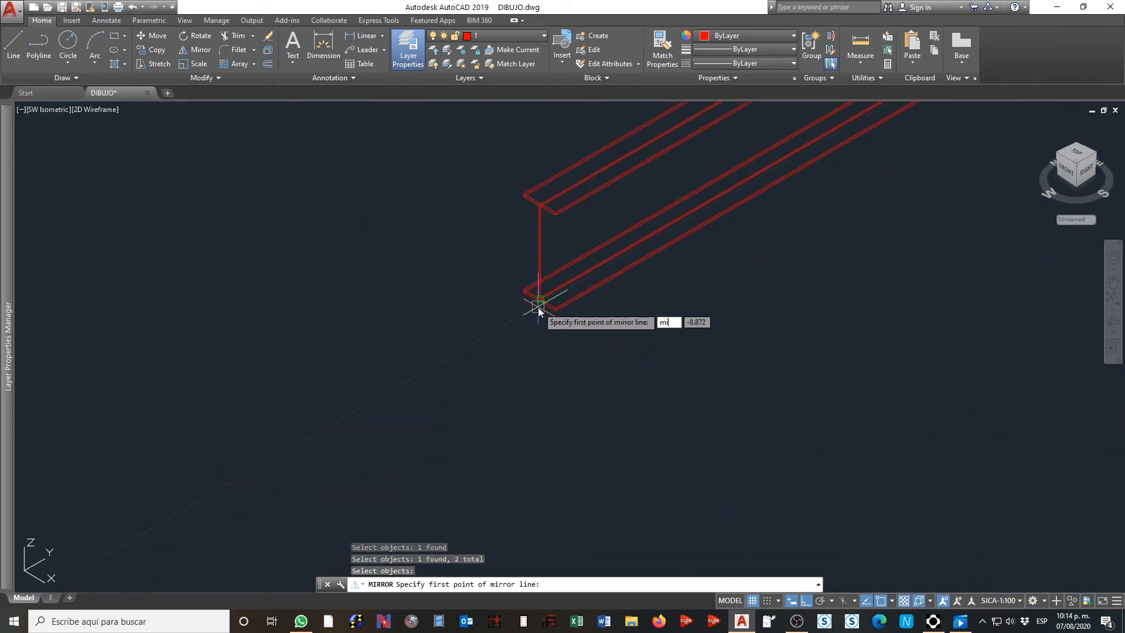
pyautogui.write('mid')
pyautogui.press('Return')
pyautogui.scroll(2, 537, 304)
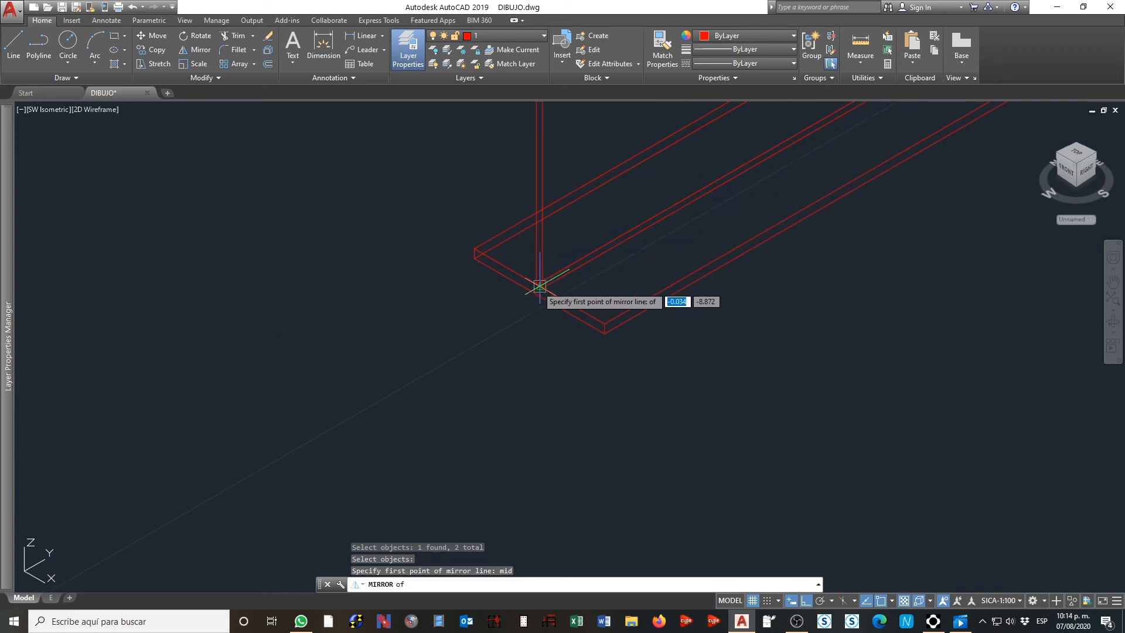
pyautogui.scroll(5, 537, 286)
pyautogui.click(523, 310)
pyautogui.scroll(-10, 375, 411)
pyautogui.click(305, 466)
pyautogui.press('Return')
# - Examine the mirrored stiffeners' fit against the column flanges and web in the top and northwest isometric views
pyautogui.scroll(-3, 897, 369)
pyautogui.scroll(-2, 703, 422)
pyautogui.scroll(6, 741, 409)
pyautogui.moveTo(765, 482); pyautogui.dragTo(766, 352, button='middle')
pyautogui.scroll(4, 766, 351)
pyautogui.scroll(3, 867, 293)
pyautogui.click(1080, 148)
pyautogui.scroll(3, 761, 282)
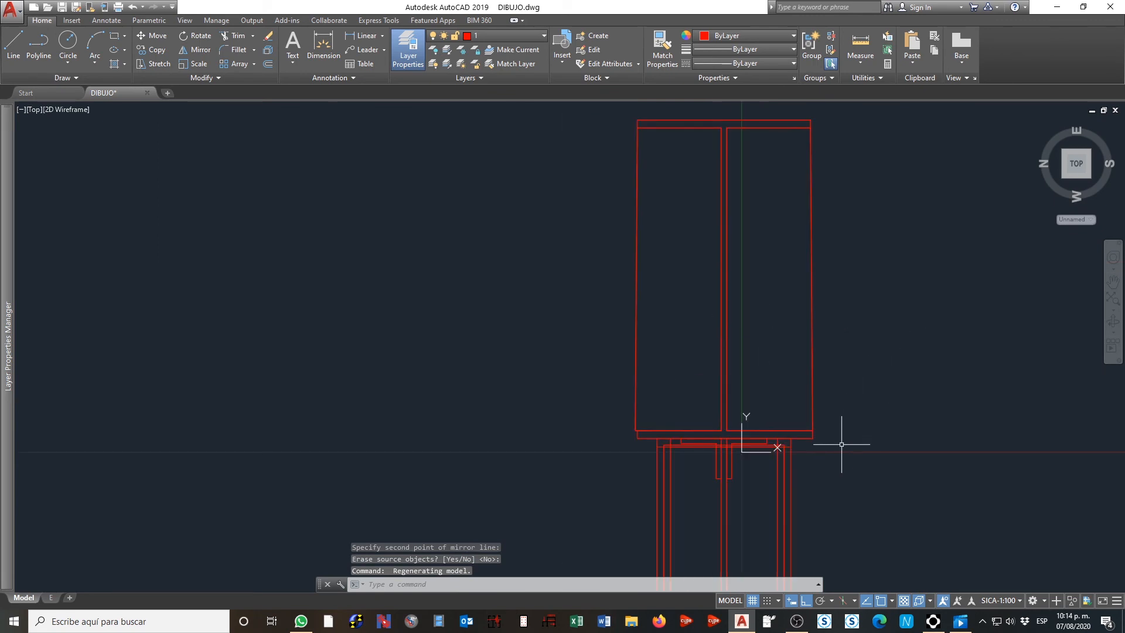
pyautogui.scroll(5, 760, 176)
pyautogui.scroll(-2, 776, 260)
pyautogui.moveTo(776, 260); pyautogui.dragTo(801, 152, button='middle')
pyautogui.scroll(4, 654, 494)
pyautogui.scroll(-2, 644, 453)
pyautogui.click(1056, 462)
pyautogui.click(1009, 441)
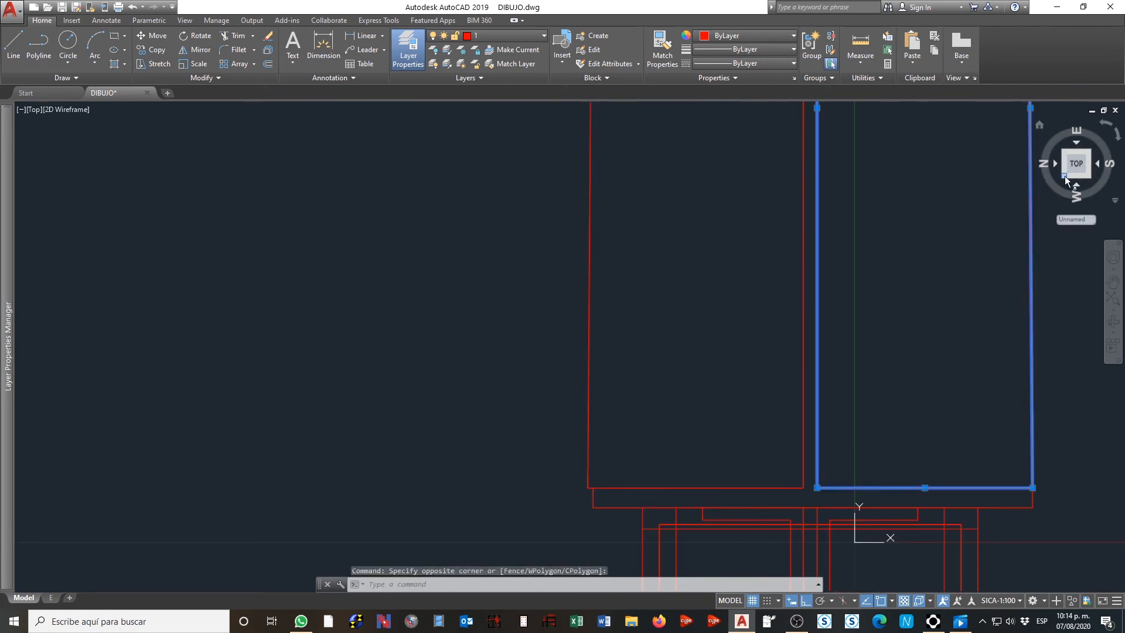
pyautogui.click(1064, 175)
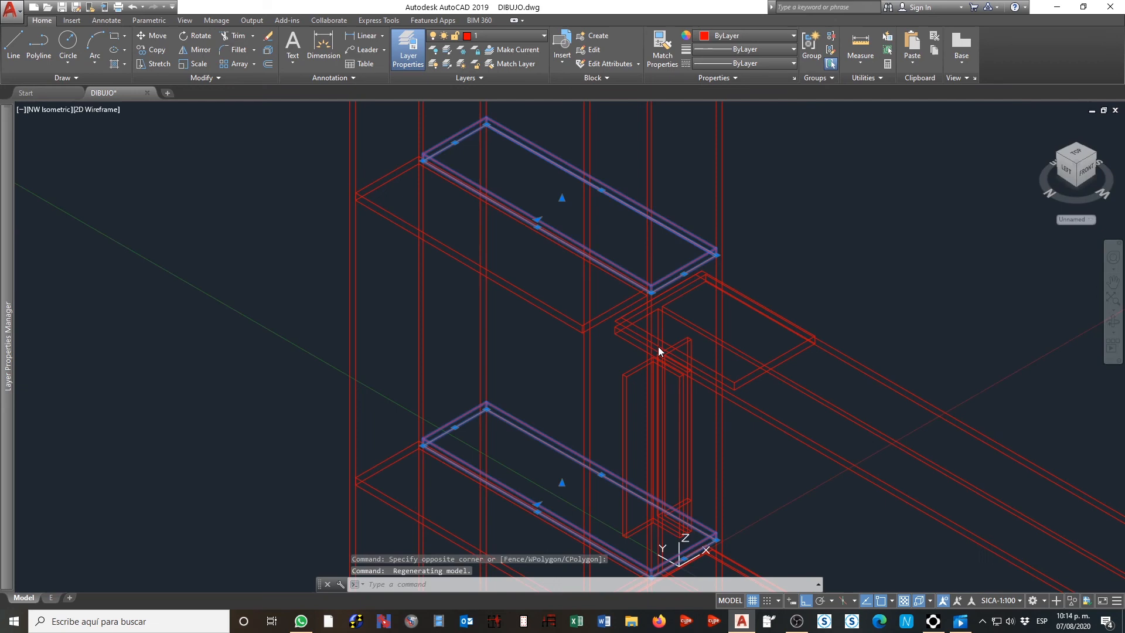
pyautogui.press('Escape')
# - Stretch the lower mirrored stiffener's outer corner at the beam-side column flange perpendicular to the flange's edge
pyautogui.scroll(4, 653, 476)
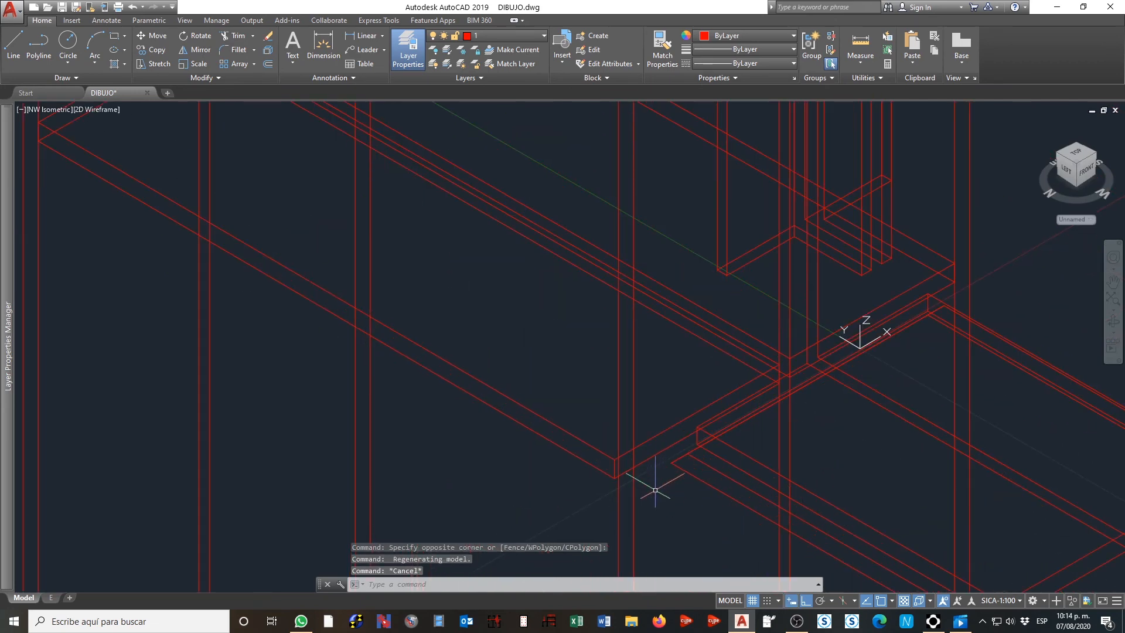
pyautogui.moveTo(623, 495); pyautogui.dragTo(695, 410, button='middle')
pyautogui.scroll(2, 726, 439)
pyautogui.scroll(2, 494, 314)
pyautogui.scroll(3, 559, 345)
pyautogui.scroll(-5, 559, 345)
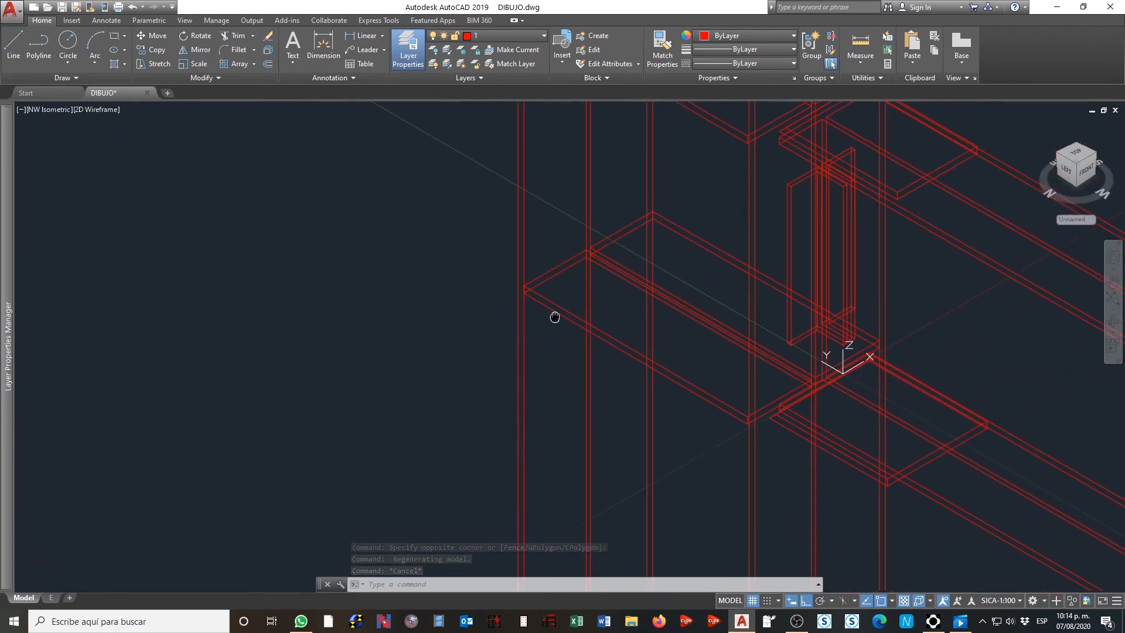
pyautogui.scroll(2, 716, 383)
pyautogui.moveTo(750, 415); pyautogui.dragTo(718, 409, button='middle')
pyautogui.scroll(4, 794, 402)
pyautogui.click(747, 362)
pyautogui.click(731, 377)
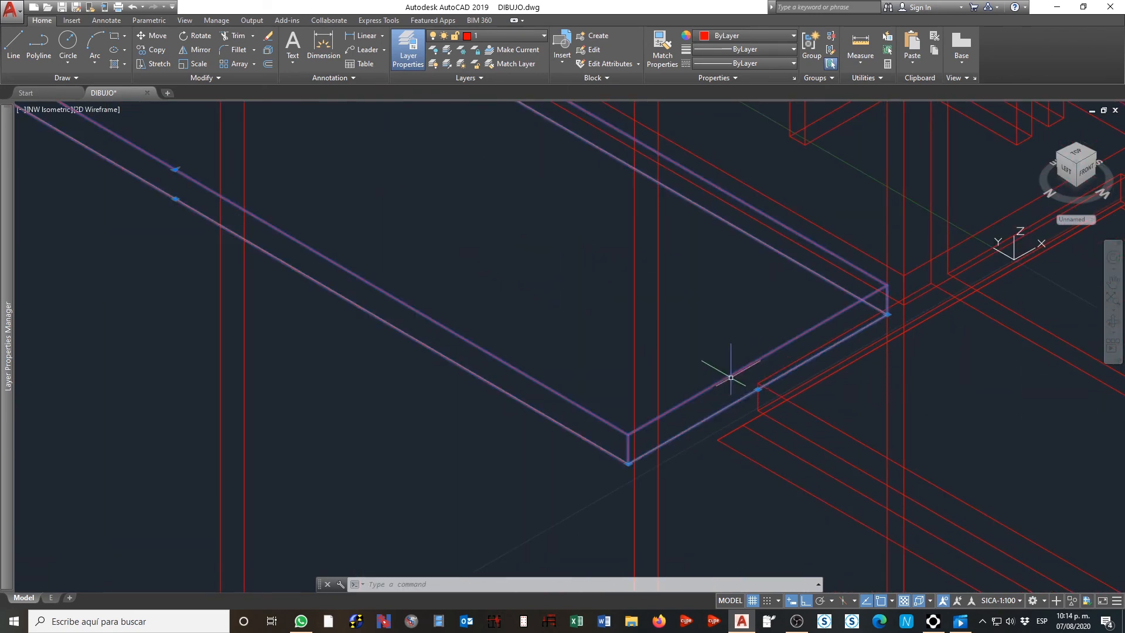
pyautogui.click(626, 464)
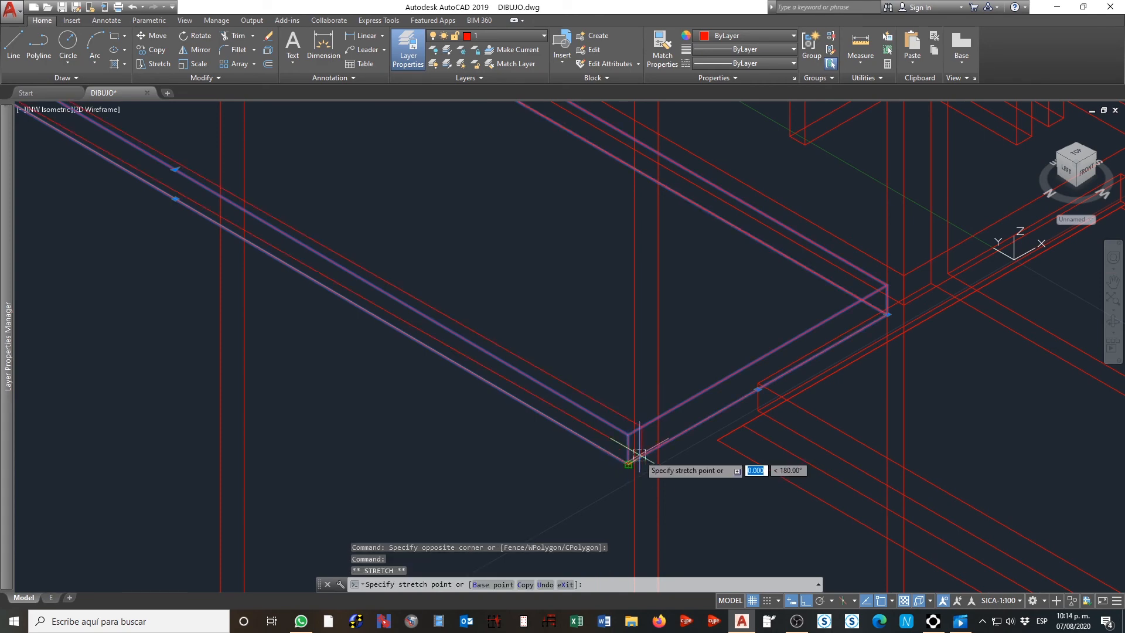
pyautogui.write('per')
pyautogui.press('Return')
pyautogui.click(632, 459)
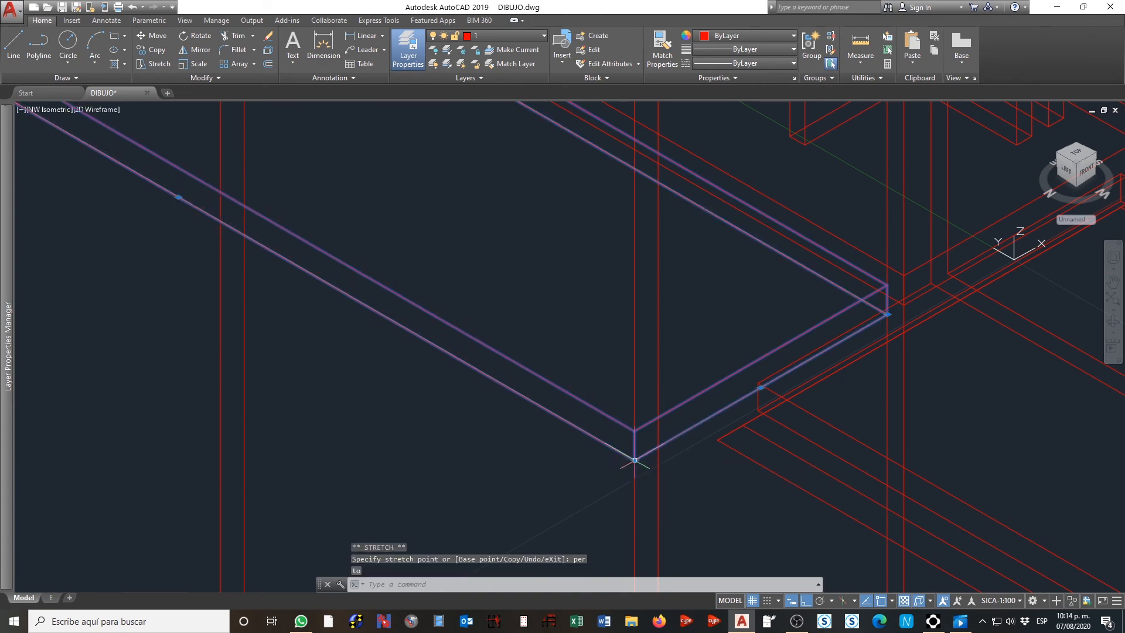
# - Stretch the upper mirrored stiffener's outer corner at the beam-side column flange perpendicular to the flange's edge
pyautogui.scroll(-3, 628, 492)
pyautogui.scroll(-2, 628, 496)
pyautogui.press('Escape')
pyautogui.scroll(6, 509, 417)
pyautogui.click(507, 415)
pyautogui.scroll(-6, 557, 411)
pyautogui.scroll(4, 616, 381)
pyautogui.click(688, 370)
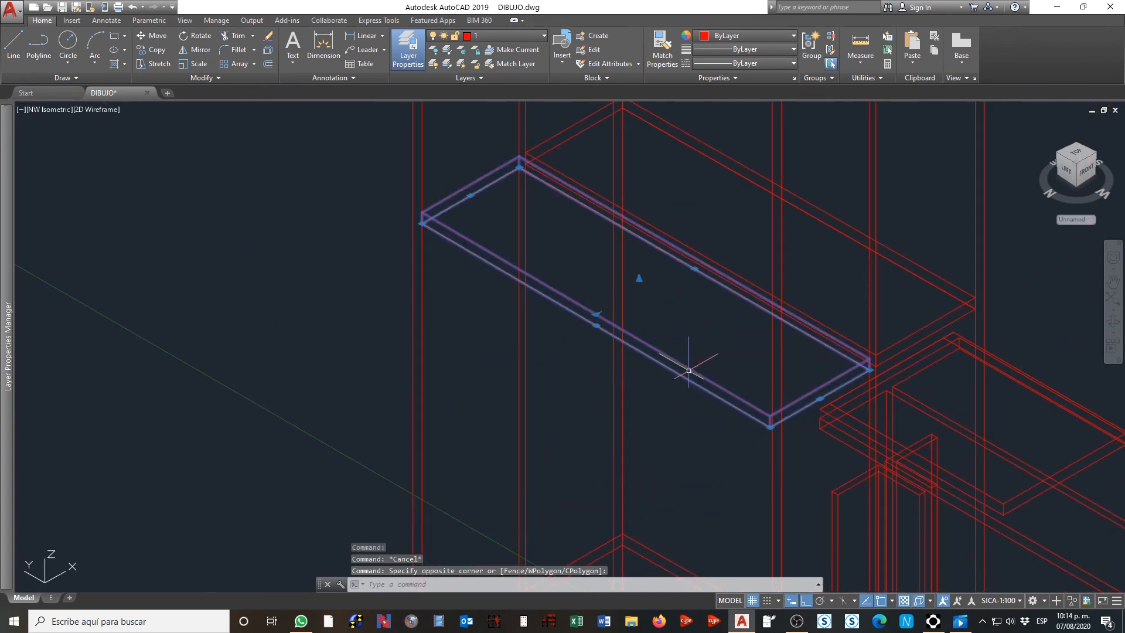
pyautogui.click(770, 427)
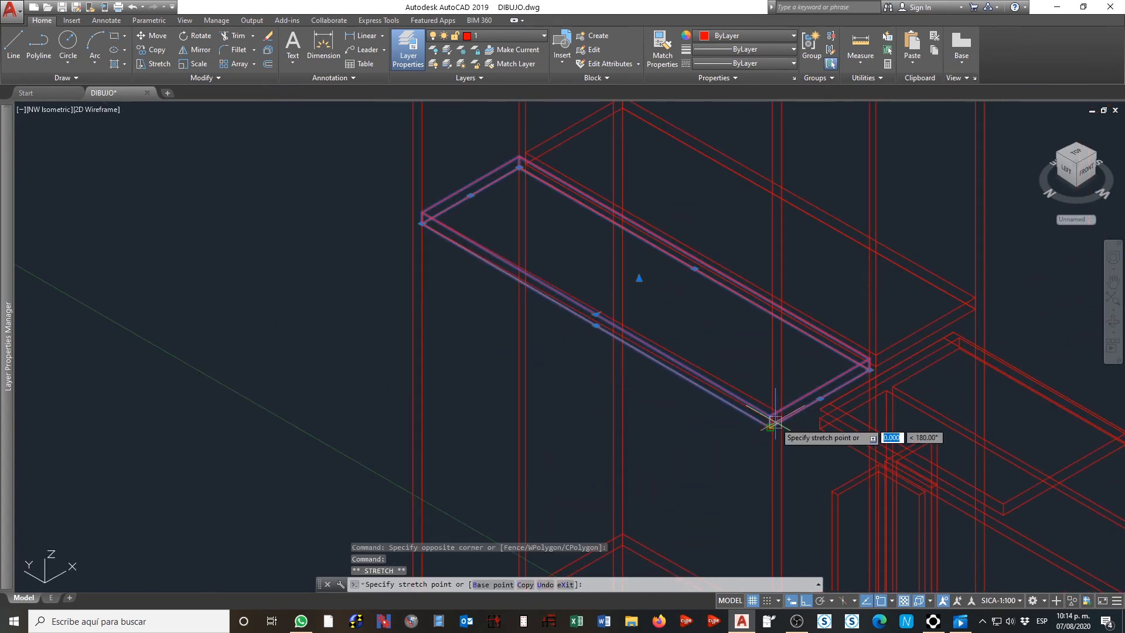
pyautogui.write('per')
pyautogui.press('Return')
pyautogui.click(775, 422)
pyautogui.press('Escape')
# - Orbit around the connection, return to the southwest isometric view and preview it with hidden lines removed
pyautogui.scroll(-2, 773, 424)
pyautogui.moveTo(771, 456); pyautogui.dragTo(740, 486, button='middle')
pyautogui.keyDown('shift'); pyautogui.moveTo(916, 436); pyautogui.dragTo(825, 433, button='middle'); pyautogui.keyUp('shift')
pyautogui.scroll(-5, 1010, 510)
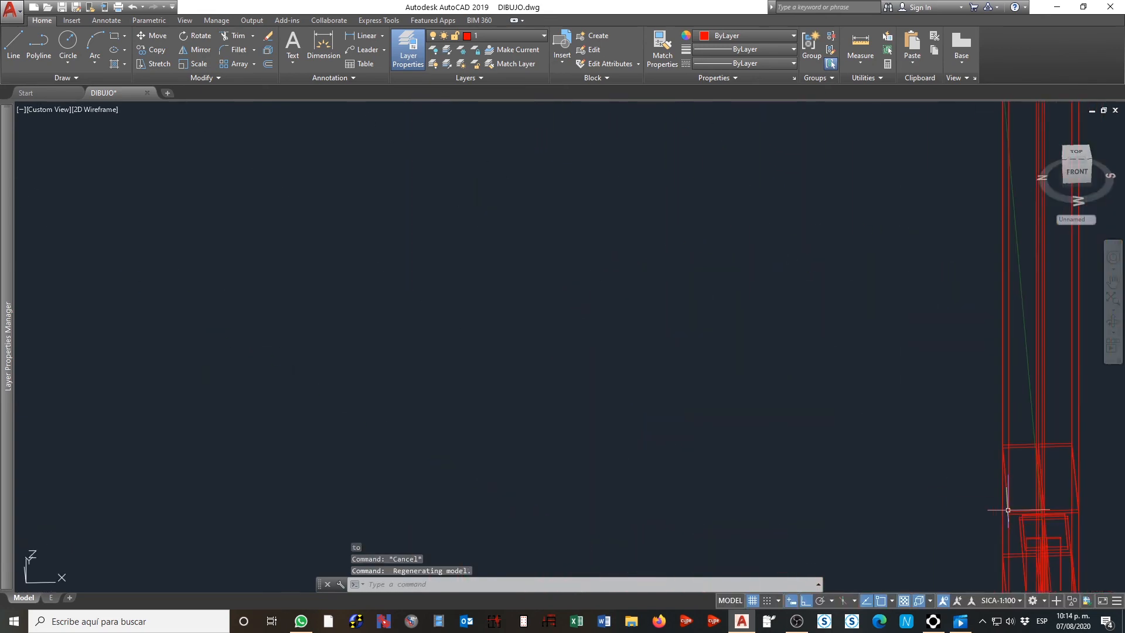
pyautogui.moveTo(1009, 510); pyautogui.dragTo(740, 374, button='middle')
pyautogui.click(1093, 164)
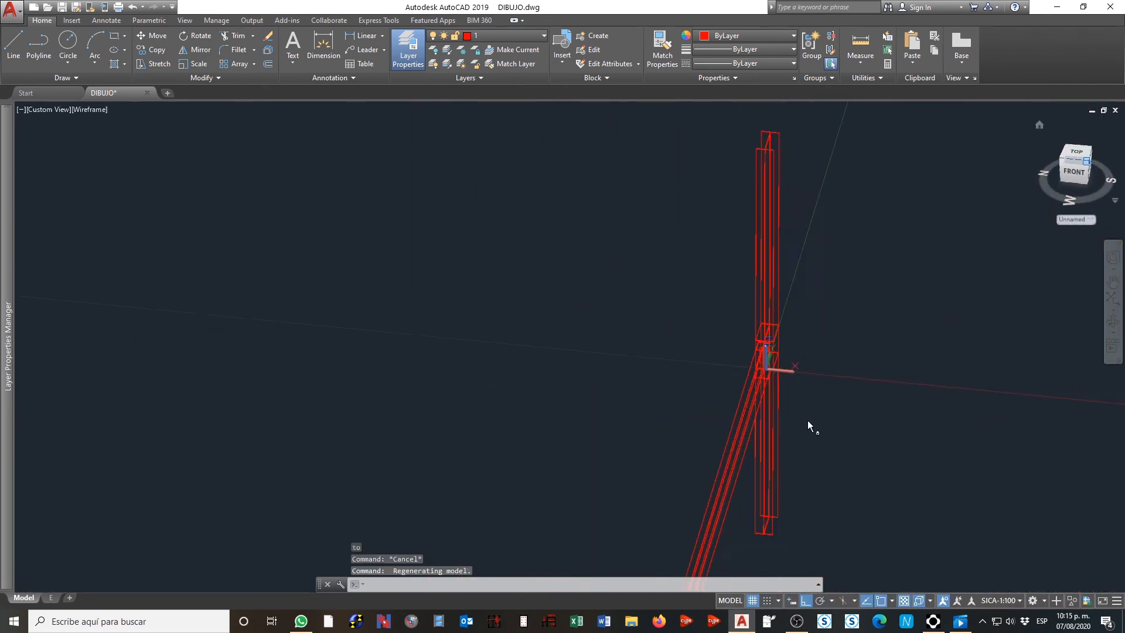
pyautogui.write('HI')
pyautogui.press('Return')
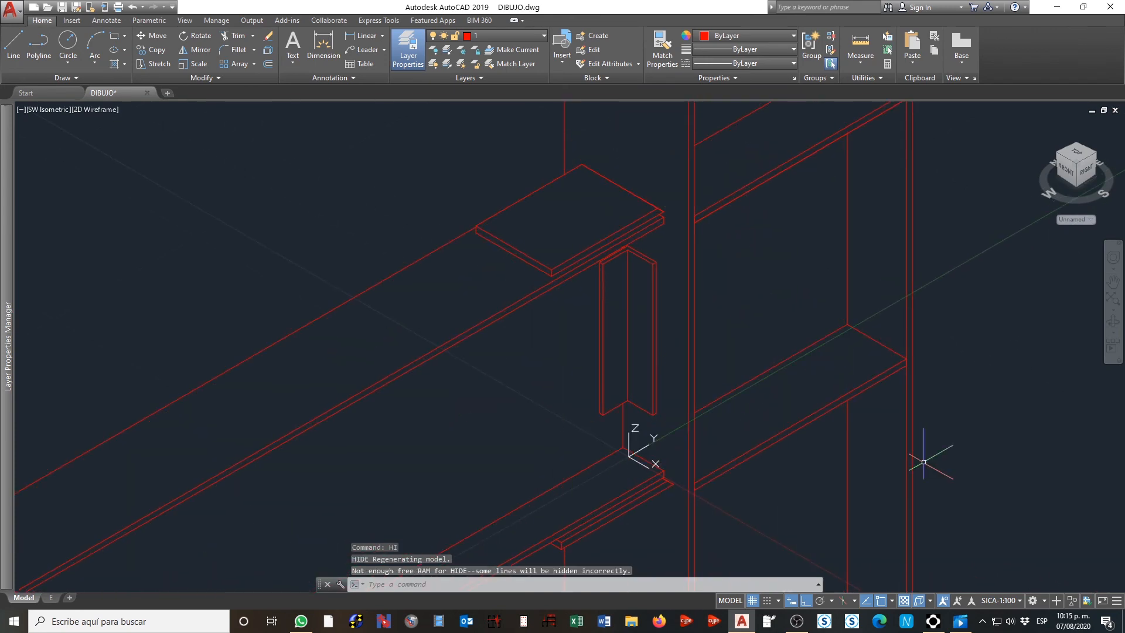
# - Preview the connection with hidden lines removed from the southeast isometric view
pyautogui.click(1093, 162)
pyautogui.scroll(6, 486, 463)
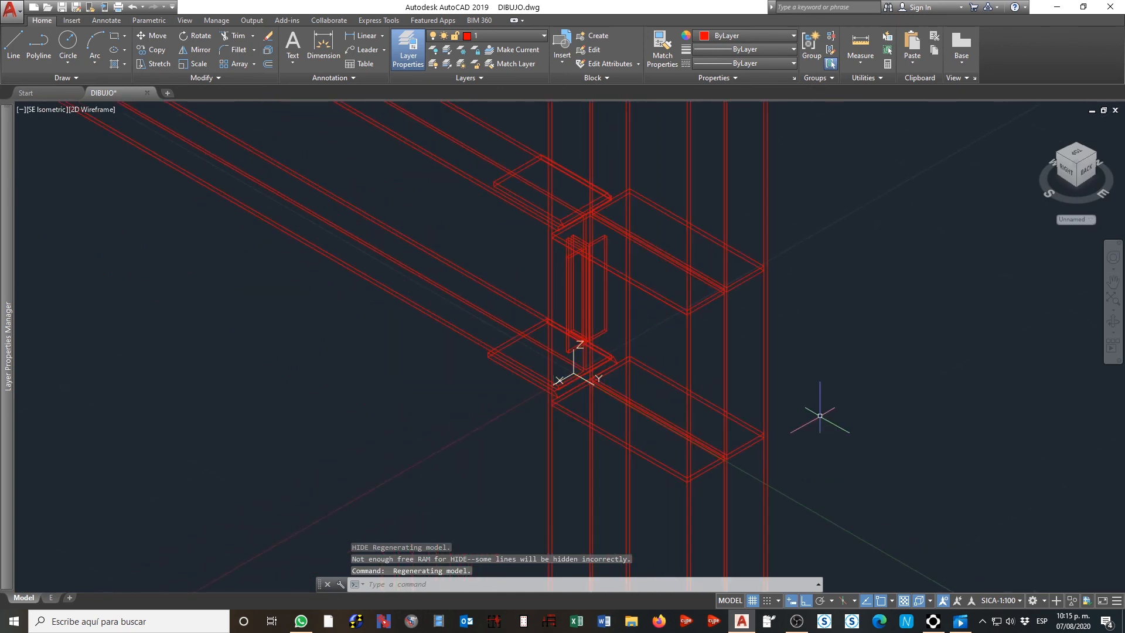
pyautogui.moveTo(820, 416); pyautogui.dragTo(883, 388, button='middle')
pyautogui.write('HI')
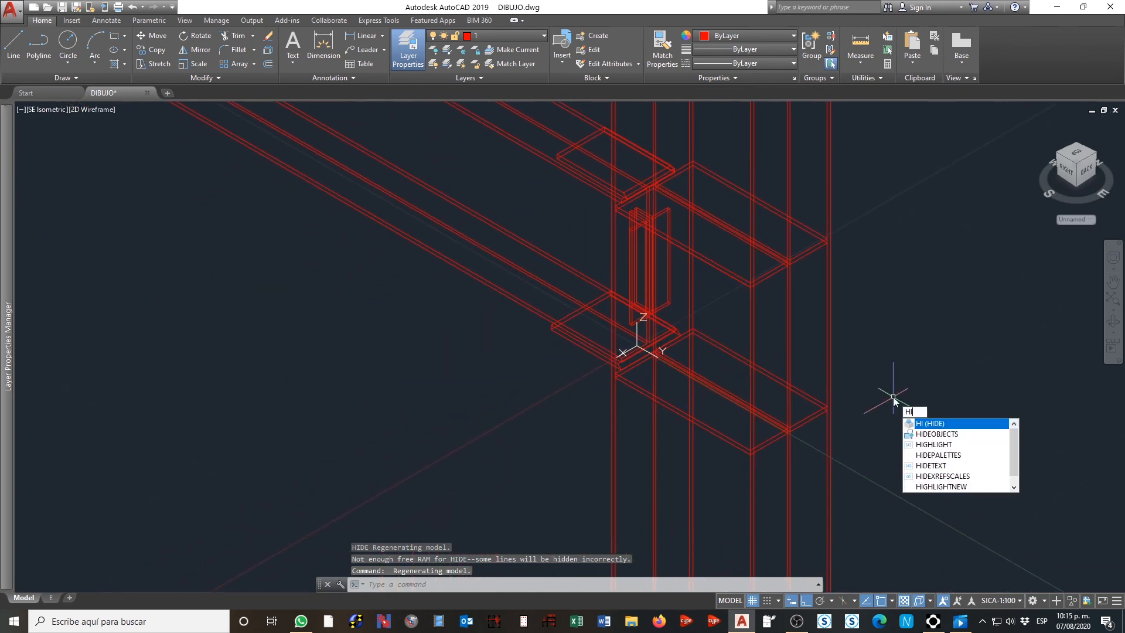
pyautogui.press('Return')
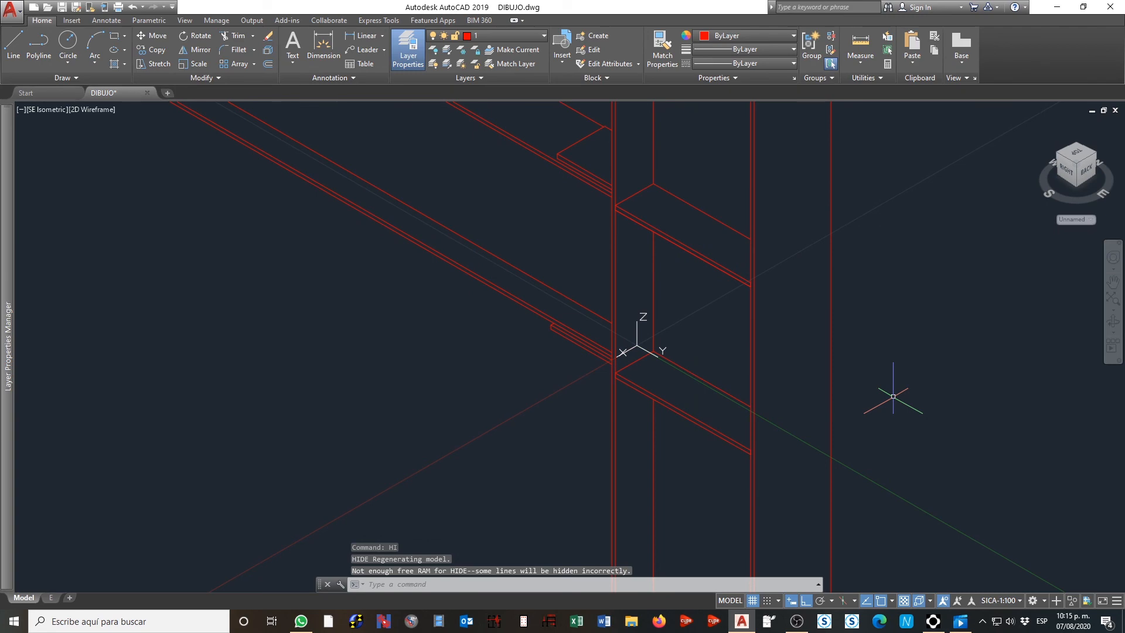
# - Check the stiffeners' alignment with the beam flanges in the right side view, and return to the southwest isometric view
pyautogui.click(1065, 171)
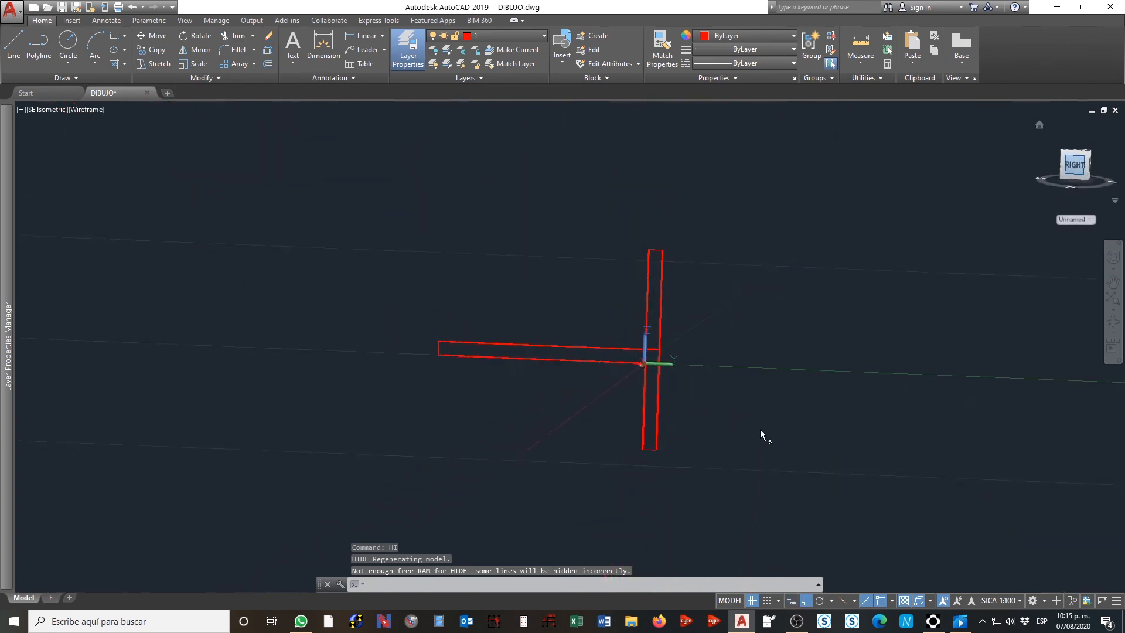
pyautogui.scroll(10, 644, 364)
pyautogui.scroll(-3, 656, 375)
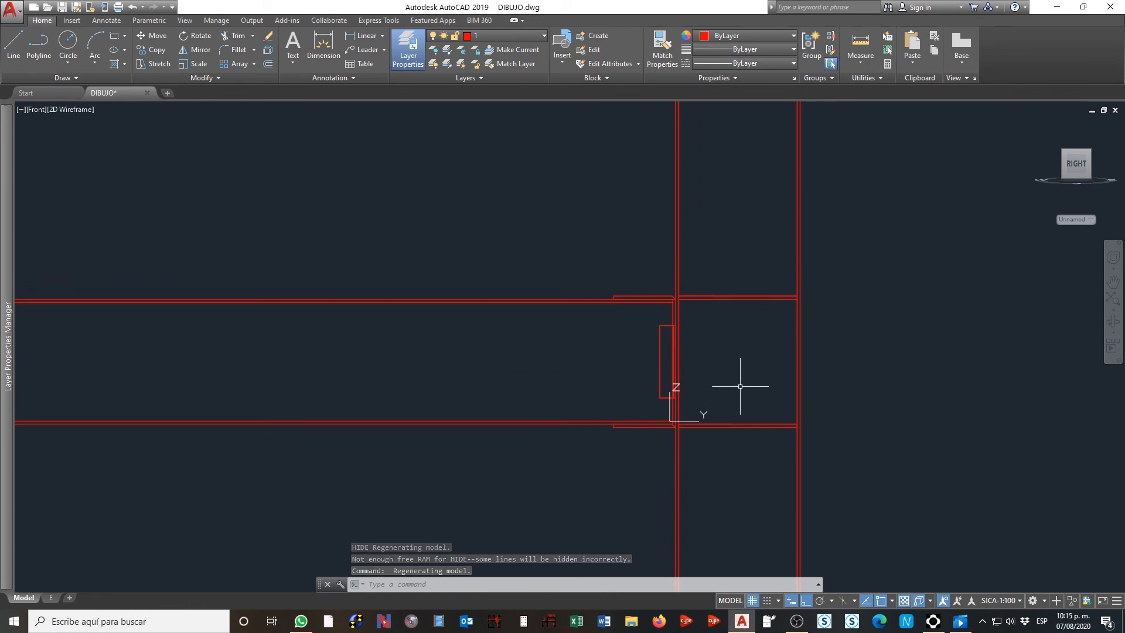
pyautogui.keyDown('shift'); pyautogui.moveTo(754, 371); pyautogui.dragTo(798, 389, button='middle'); pyautogui.keyUp('shift')
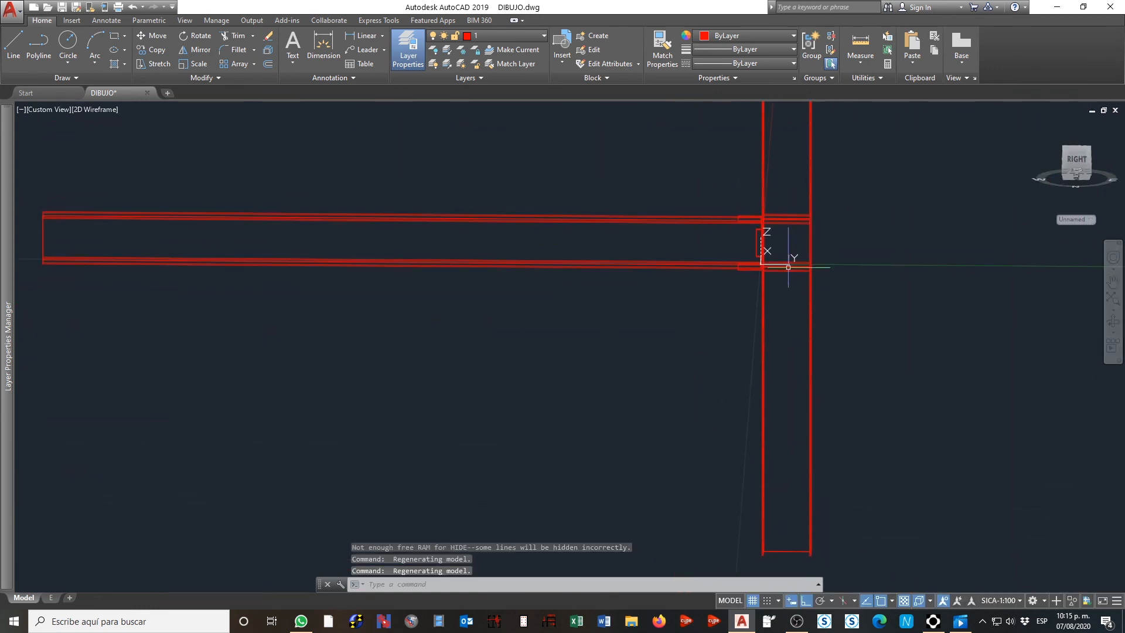
pyautogui.scroll(6, 756, 219)
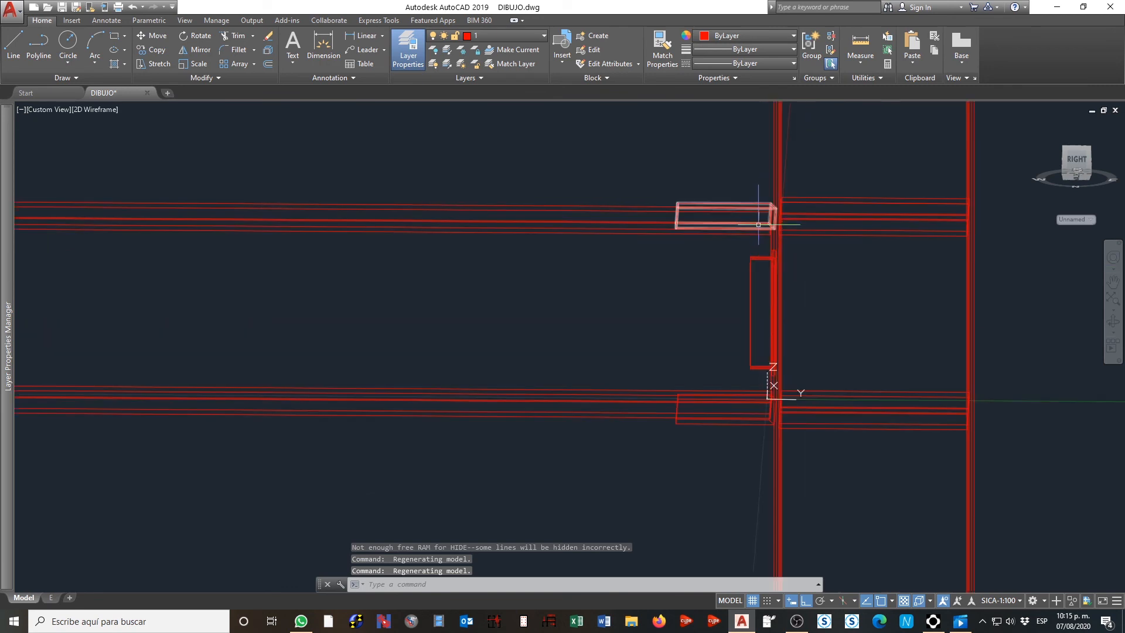
pyautogui.click(1067, 147)
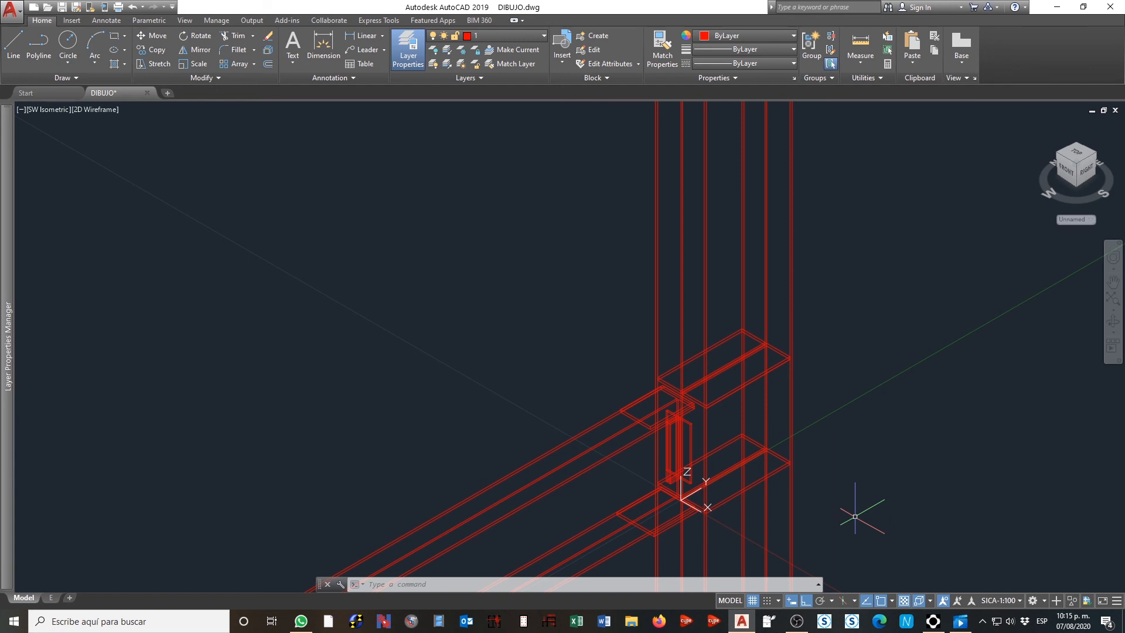
pyautogui.moveTo(855, 515); pyautogui.dragTo(871, 397, button='middle')
pyautogui.press('Escape')
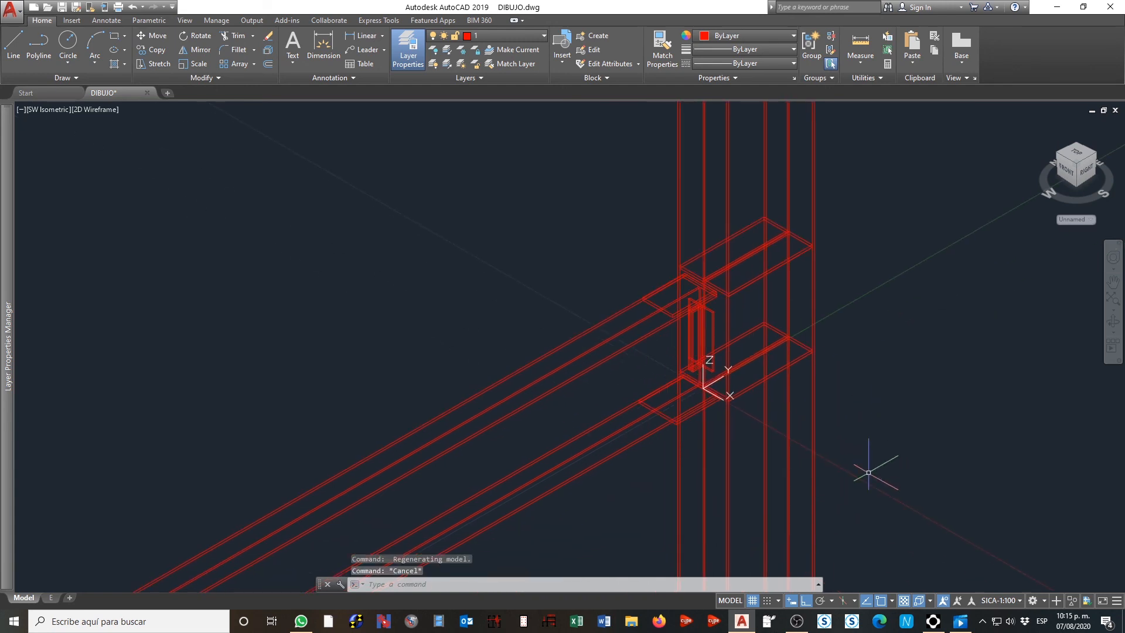